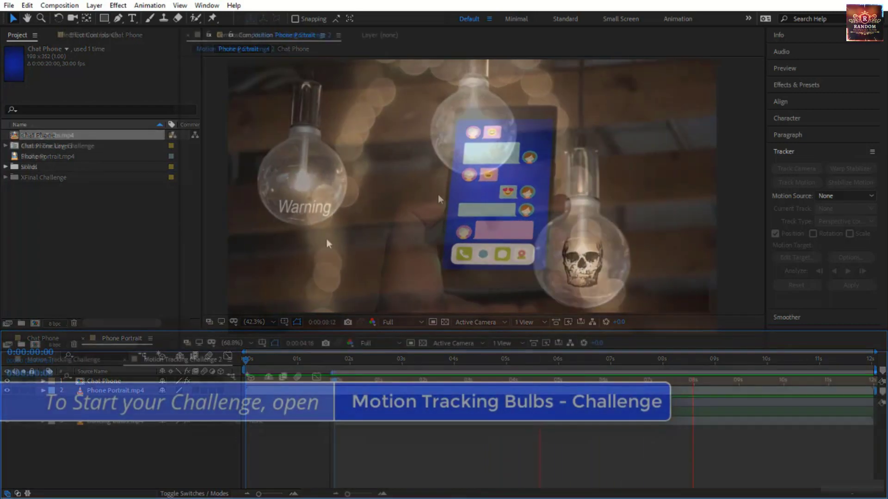
click(80, 133)
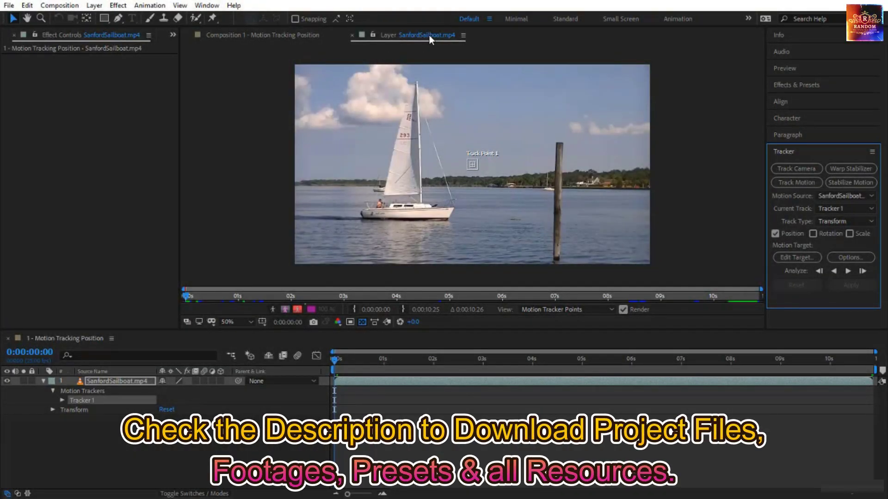
click(137, 381)
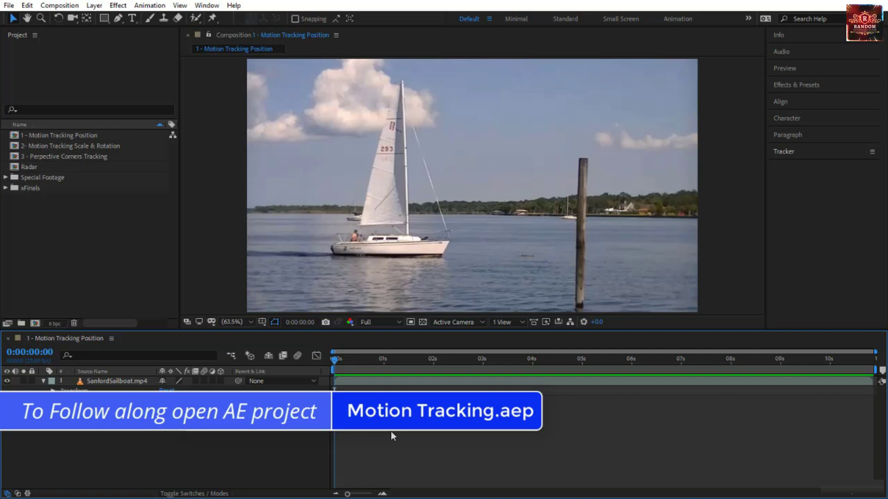
Play back the 1 - Motion Tracking Position composition, then return the playhead to the start
click(44, 137)
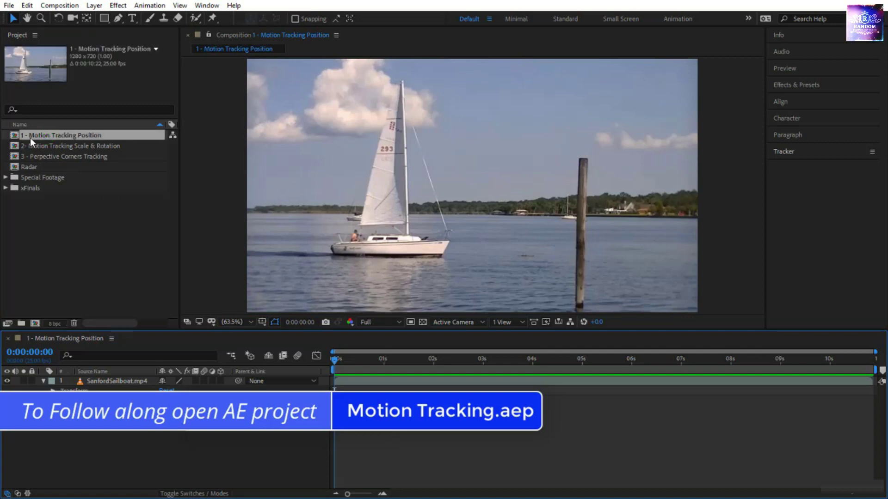
click(390, 438)
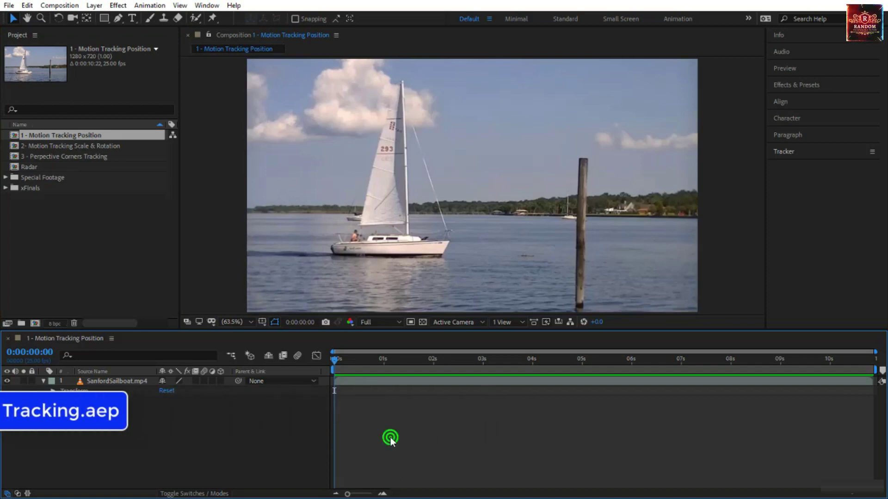
key(space)
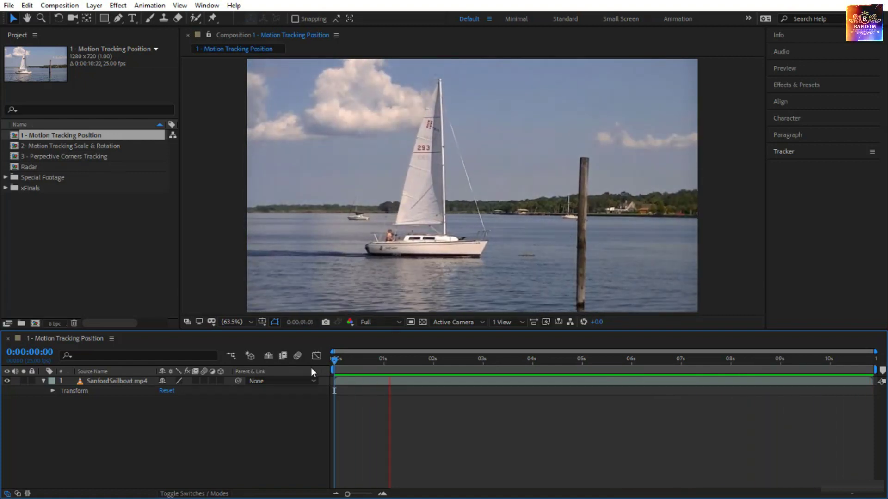
mouse_move(335, 360)
mouse_down()
mouse_move(358, 358)
mouse_move(334, 359)
mouse_up()
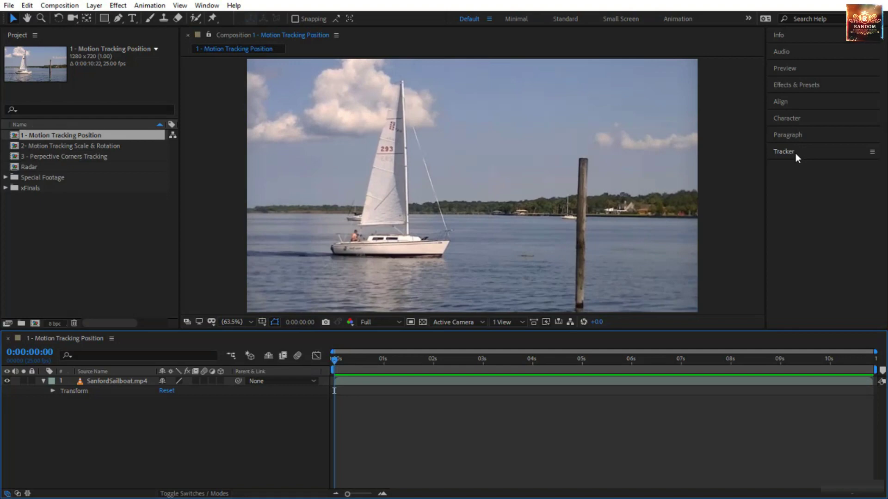
Expand the Tracker controls and check that Tracker is enabled among the workspace windows
click(795, 151)
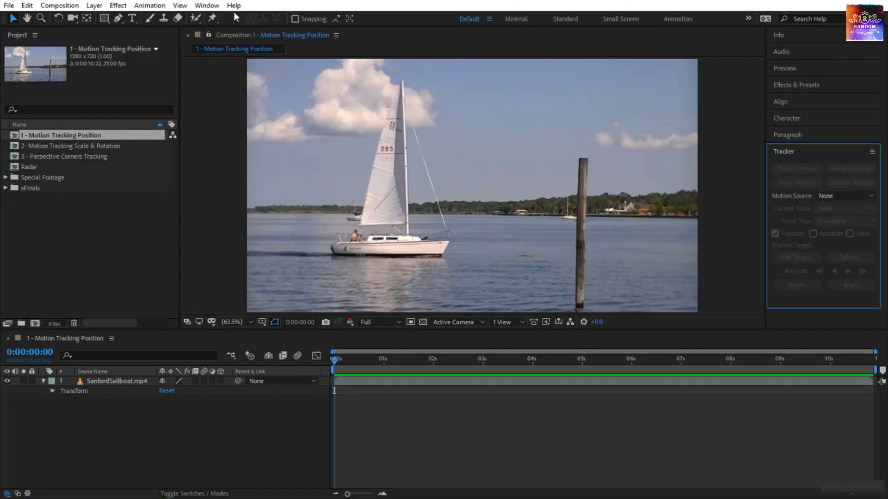
click(206, 5)
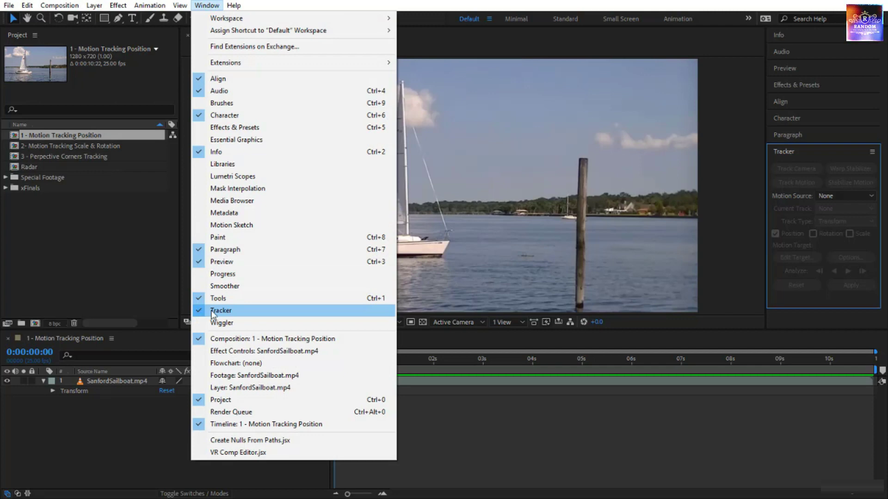
click(882, 154)
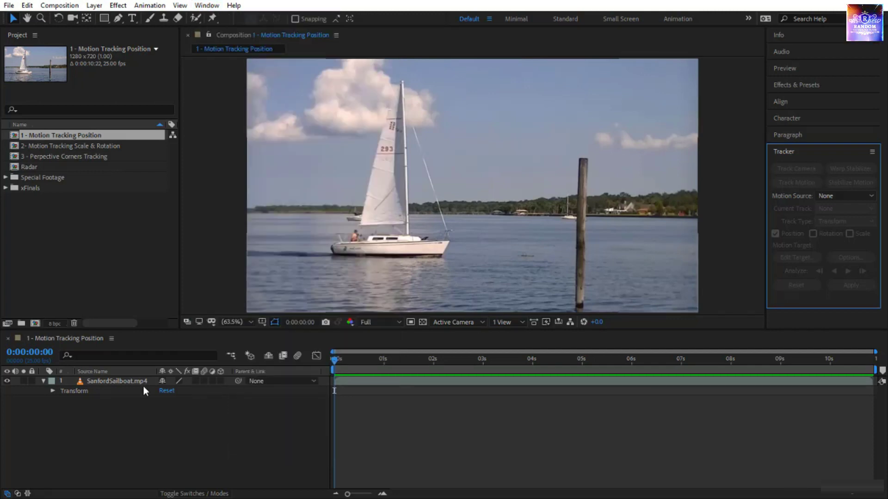
Try camera tracking and Warp Stabilizer on the SanfordSailboat.mp4 layer, deleting each effect after applying it
click(130, 381)
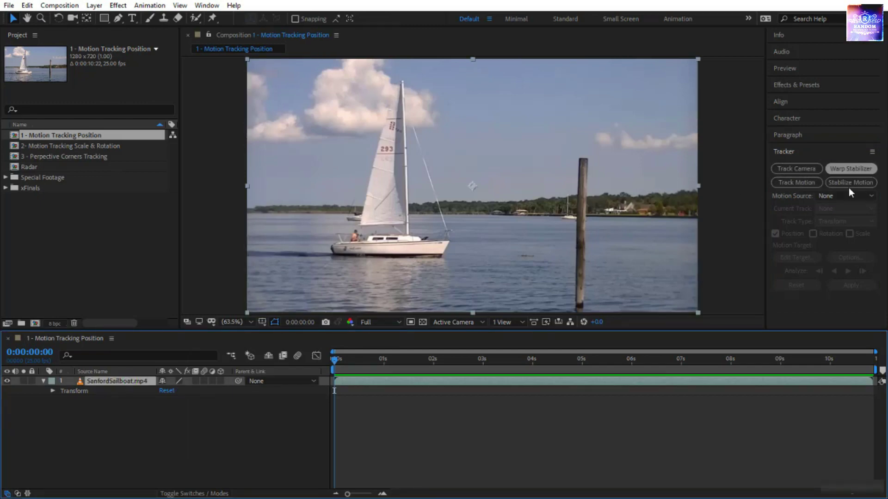
click(805, 172)
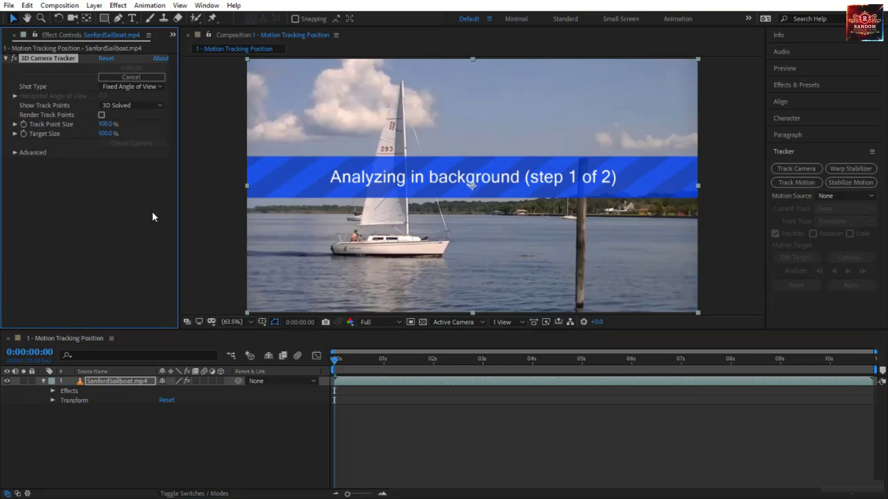
key(Delete)
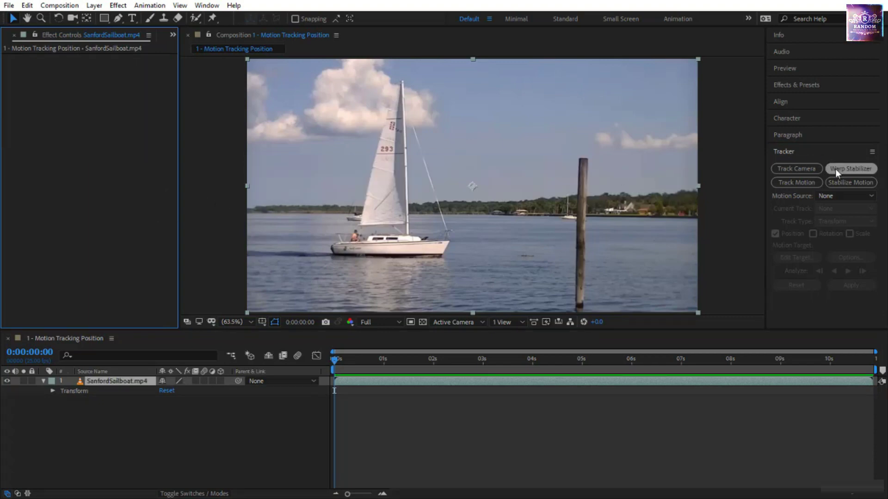
click(835, 168)
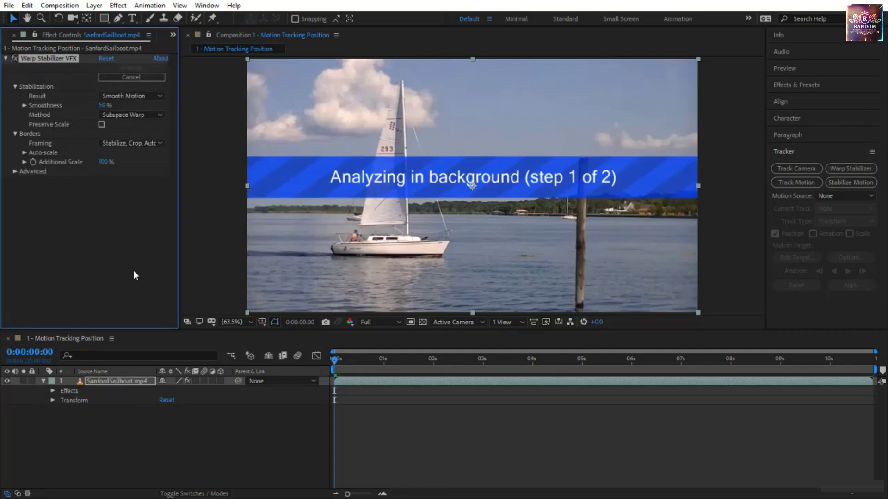
key(Delete)
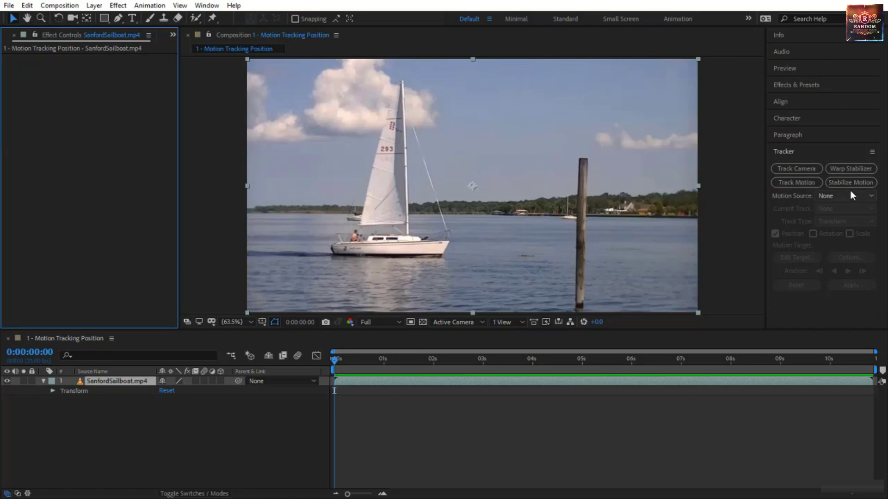
Create a motion tracker on the SanfordSailboat.mp4 layer and review its current track and track type options, keeping Transform
click(781, 183)
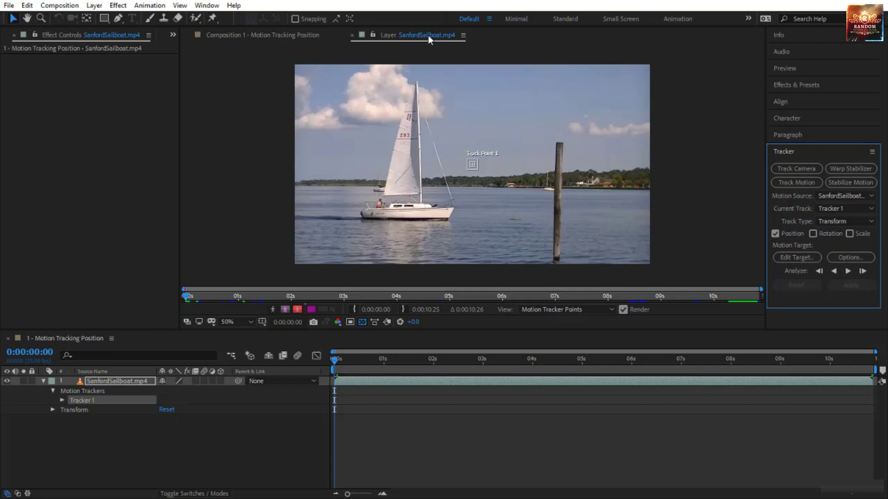
click(137, 383)
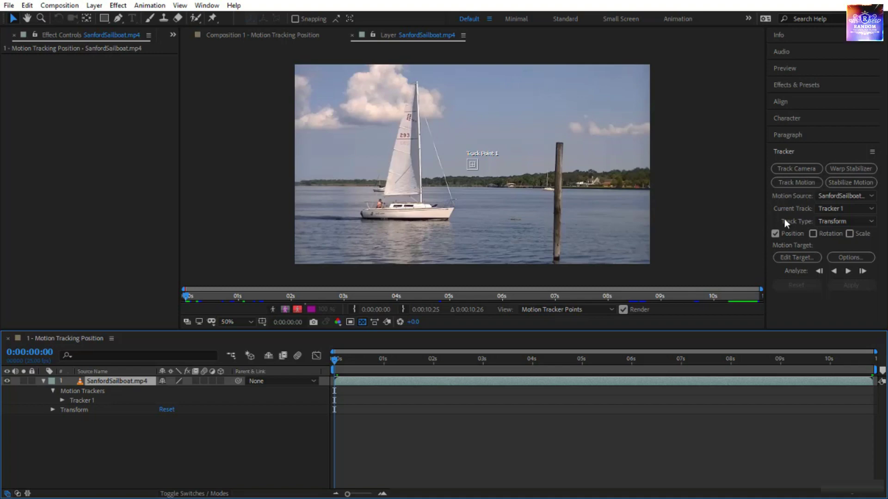
click(827, 208)
click(827, 209)
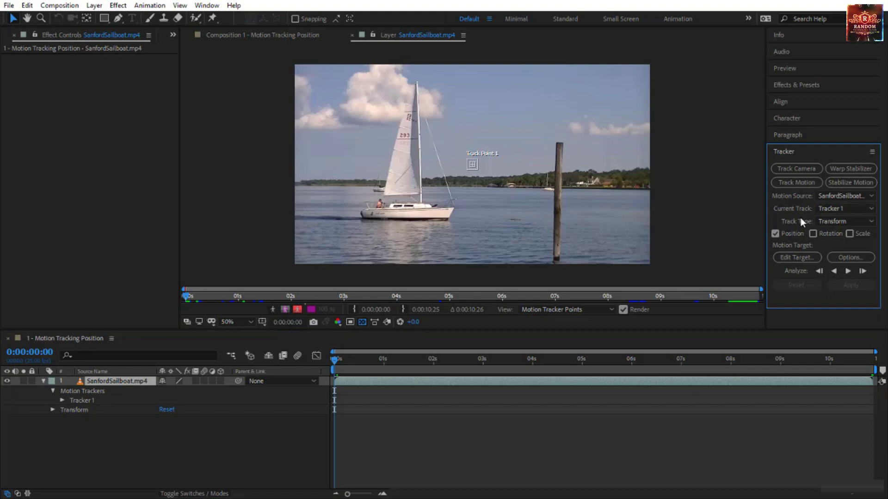
click(843, 223)
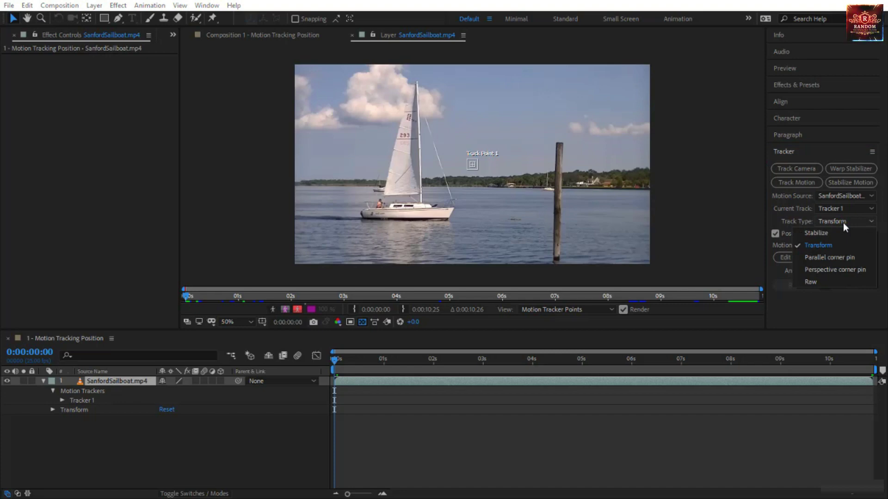
click(795, 208)
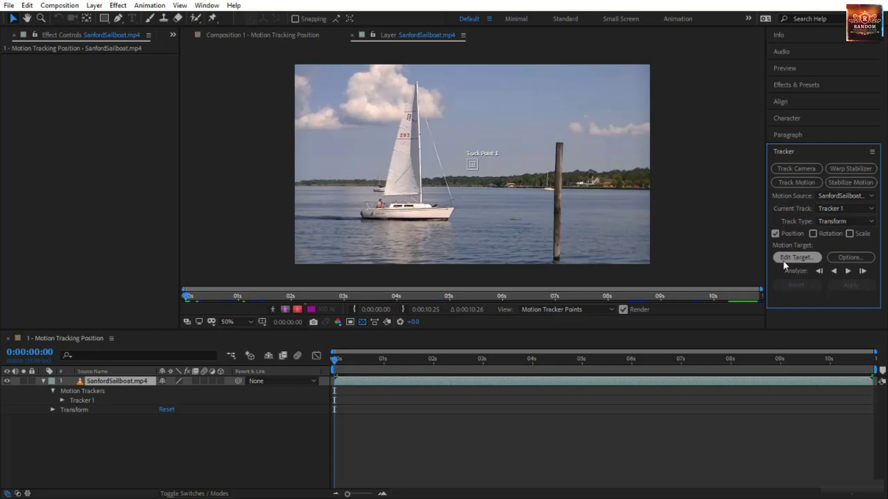
Examine the new tracker's track point properties and its marker over the sailboat footage, then collapse the properties
click(77, 393)
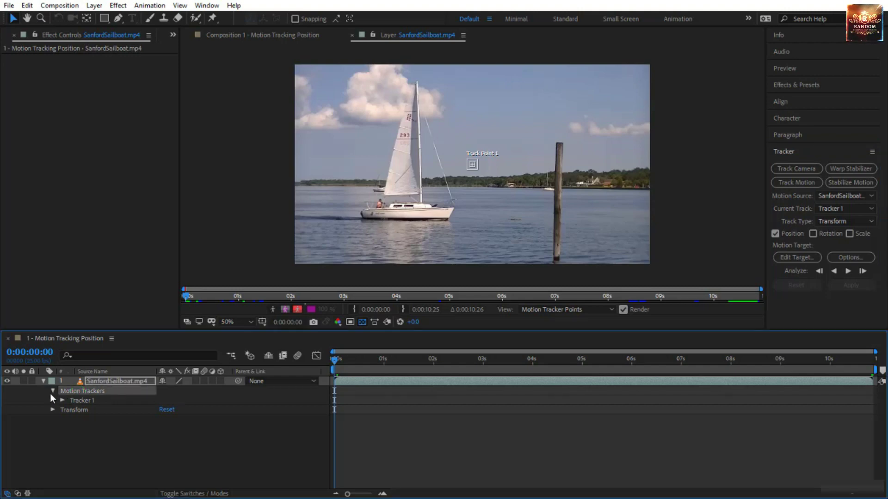
click(95, 400)
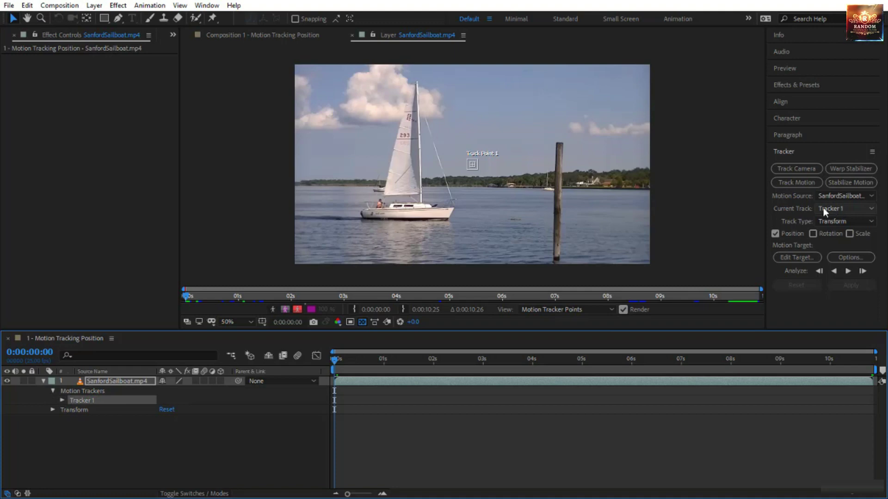
click(62, 400)
click(71, 411)
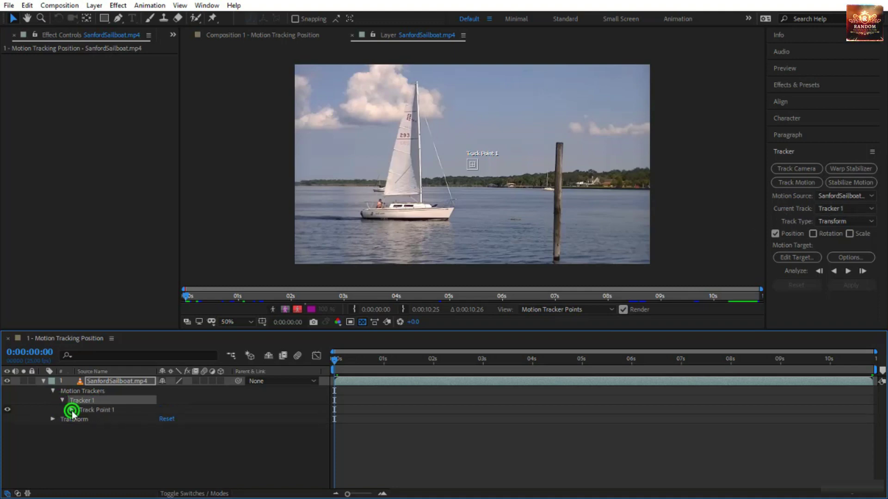
scroll(116, 435, down, 1)
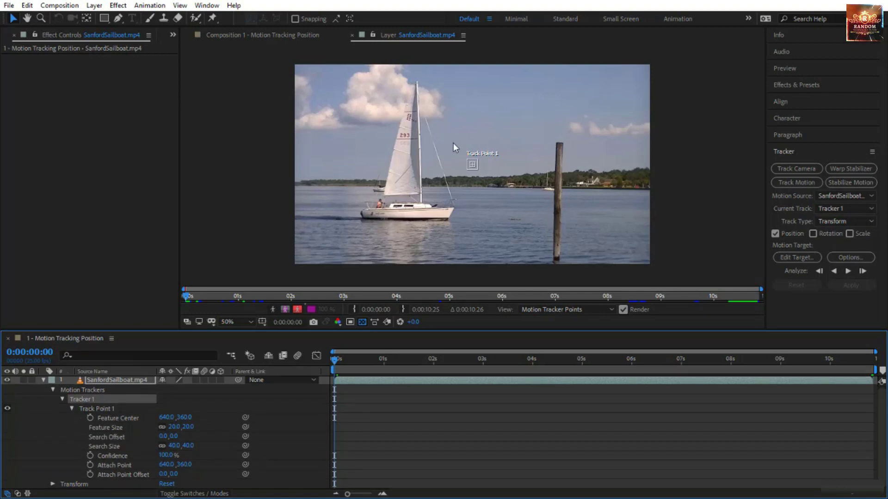
key(ctrl+shift+a)
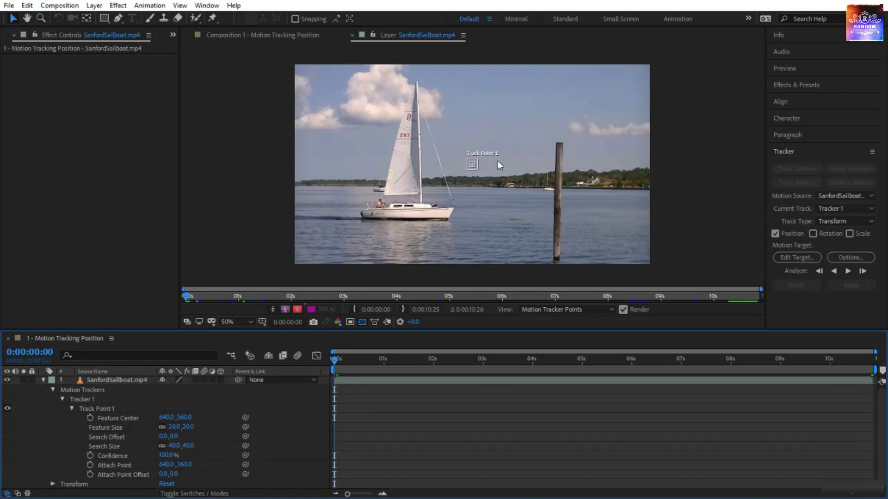
click(475, 167)
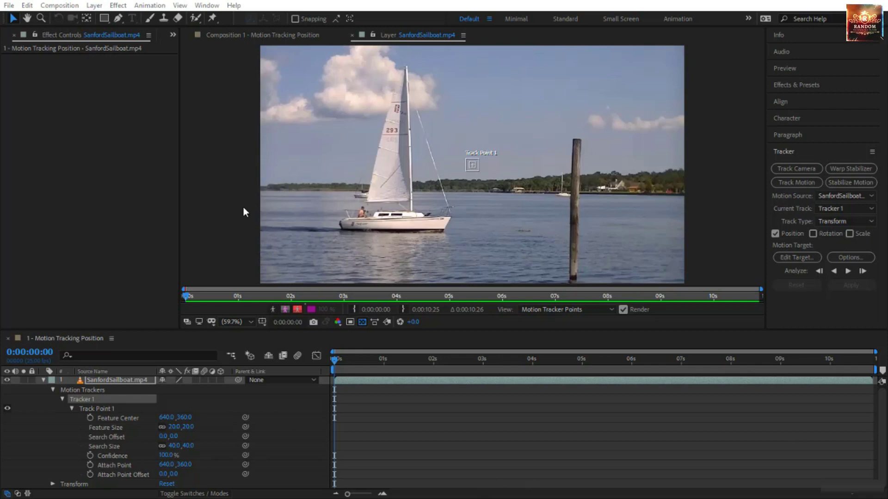
click(72, 409)
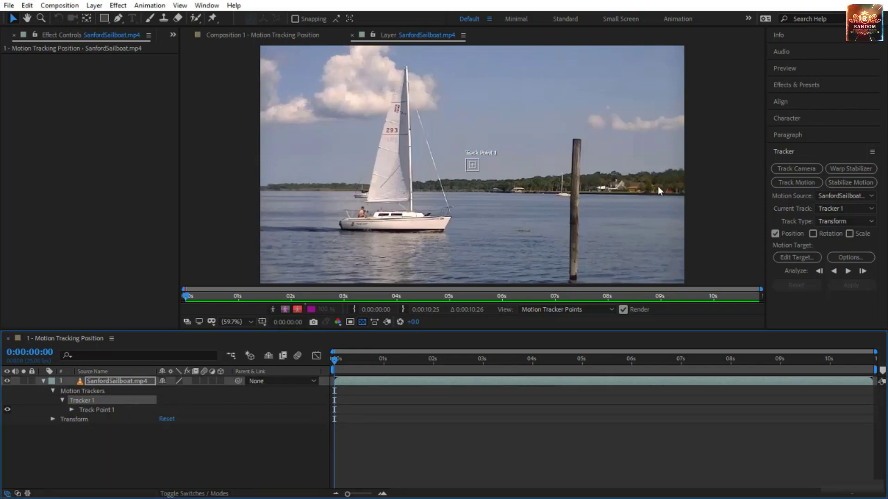
Add four more motion trackers to the sailboat layer, selecting the track points of the first two to compare them
click(784, 182)
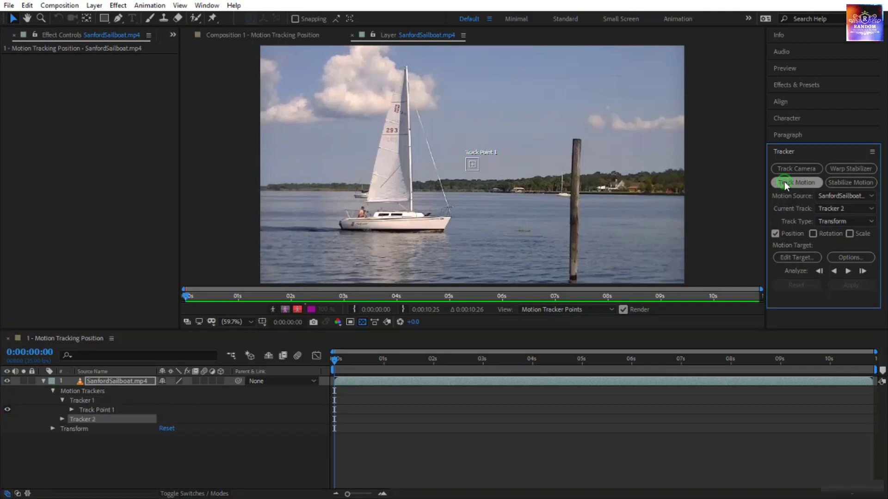
click(62, 421)
click(93, 428)
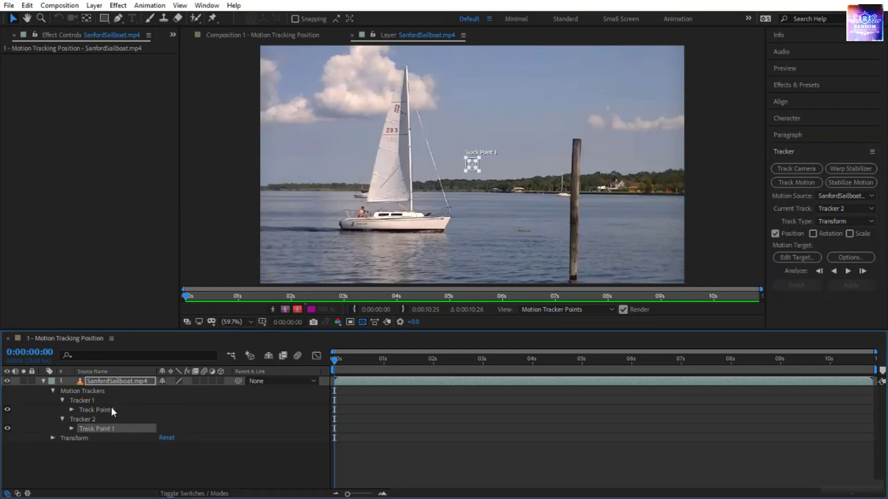
click(110, 410)
click(110, 429)
click(109, 410)
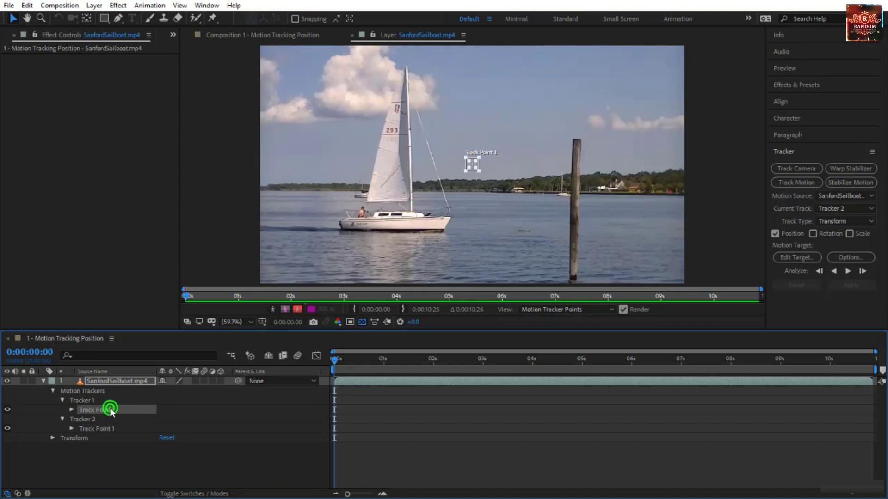
click(811, 183)
click(810, 183)
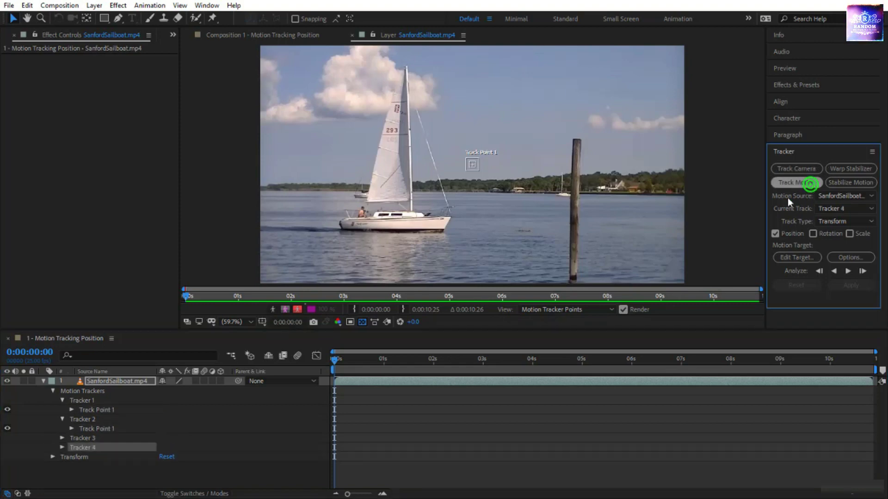
click(809, 183)
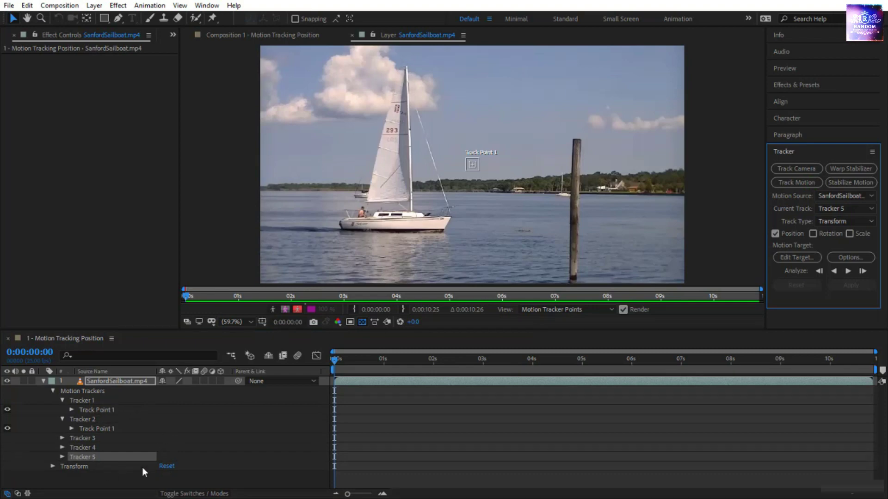
Delete Tracker 2 through Tracker 5 from the sailboat layer
click(98, 416)
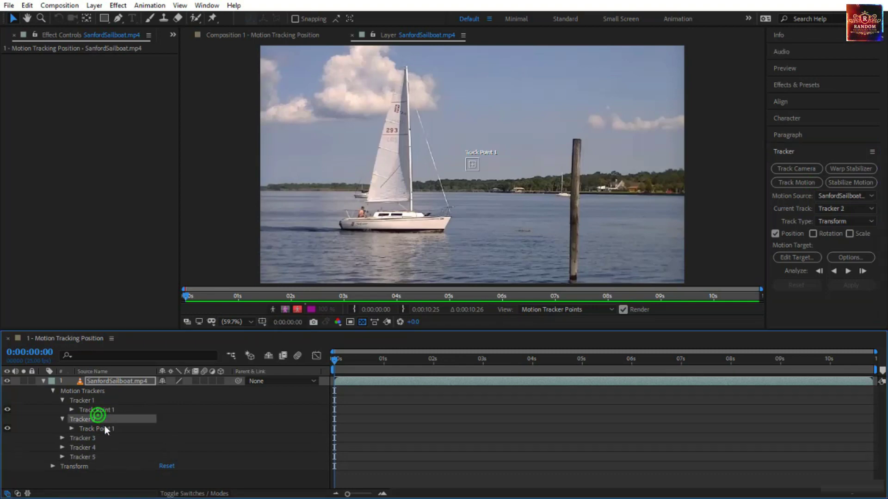
shift+click(104, 455)
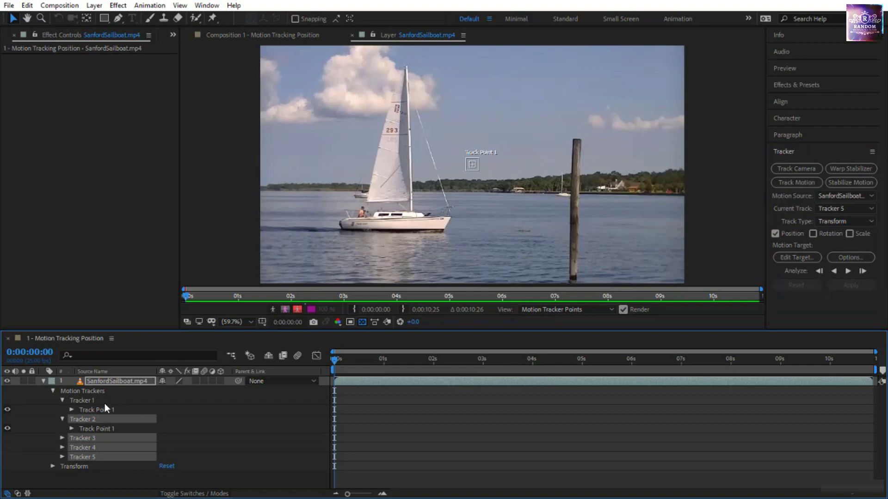
key(Delete)
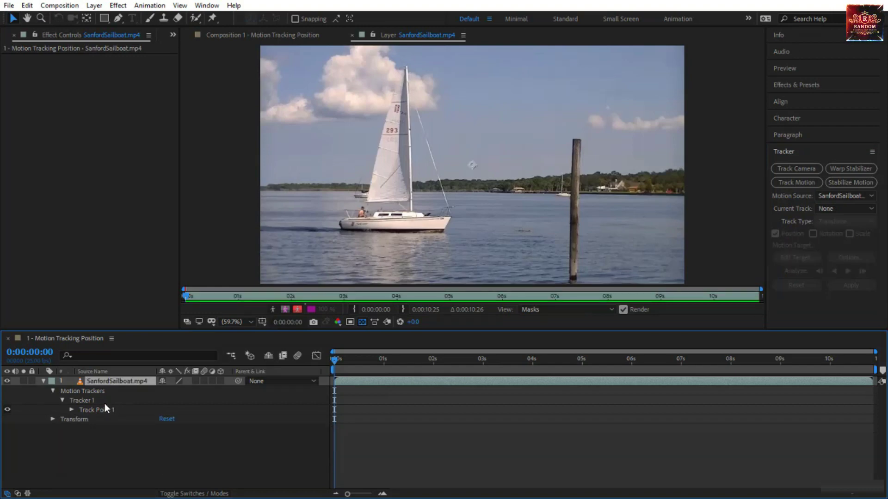
Expand the properties of Track Point 1 under the remaining tracker
click(72, 409)
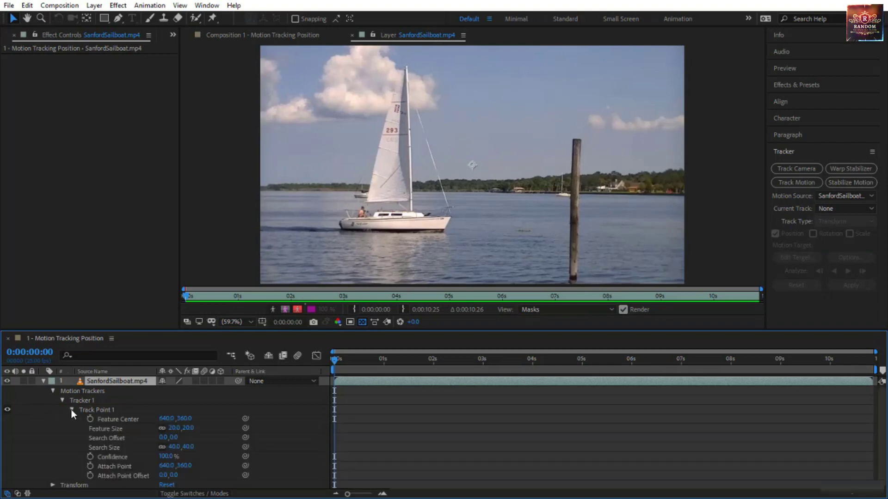
Select Track Point 1, inspect its feature and search regions up close, and review the Motion Tracker Options without changing them
click(108, 410)
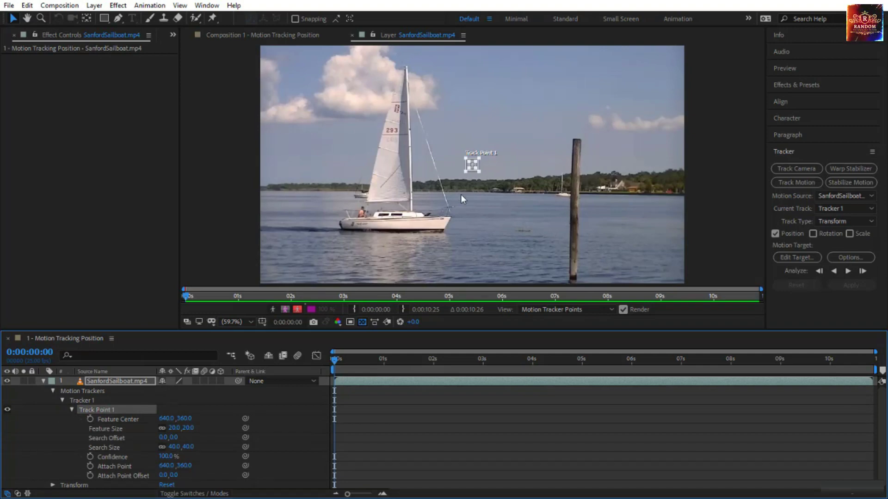
click(472, 166)
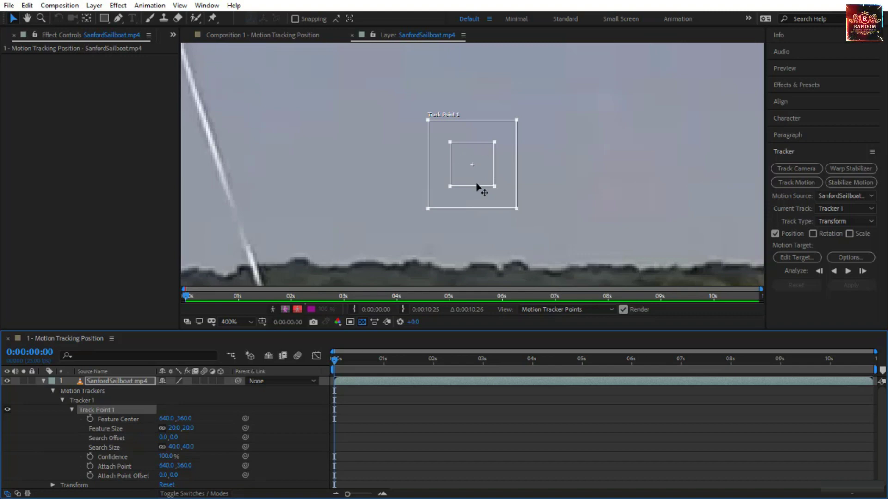
click(837, 259)
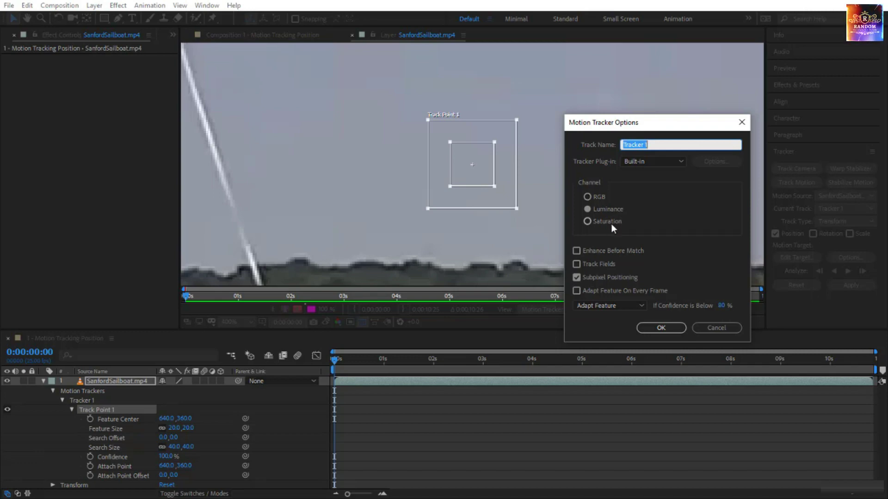
click(714, 330)
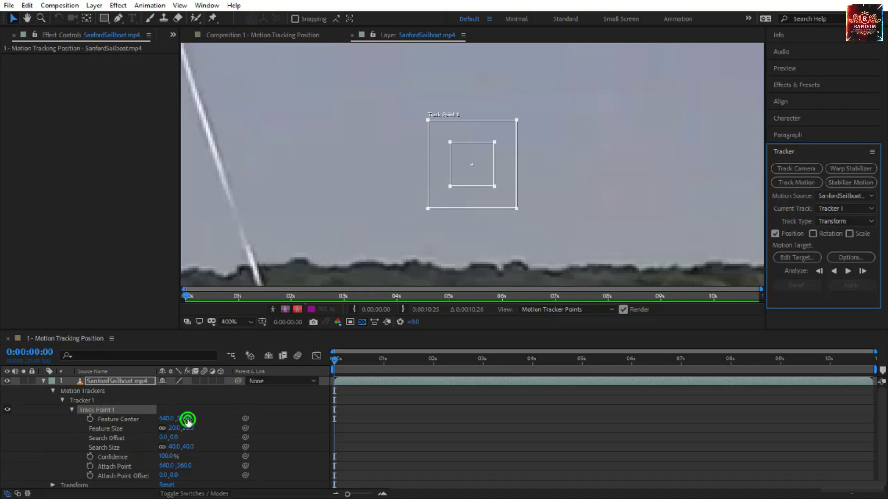
Try moving Track Point 1's Feature Center to 640.0, 344.1 and enlarging its Feature Size to 52.0, 52.0, undoing each change
drag(188, 420, 131, 416)
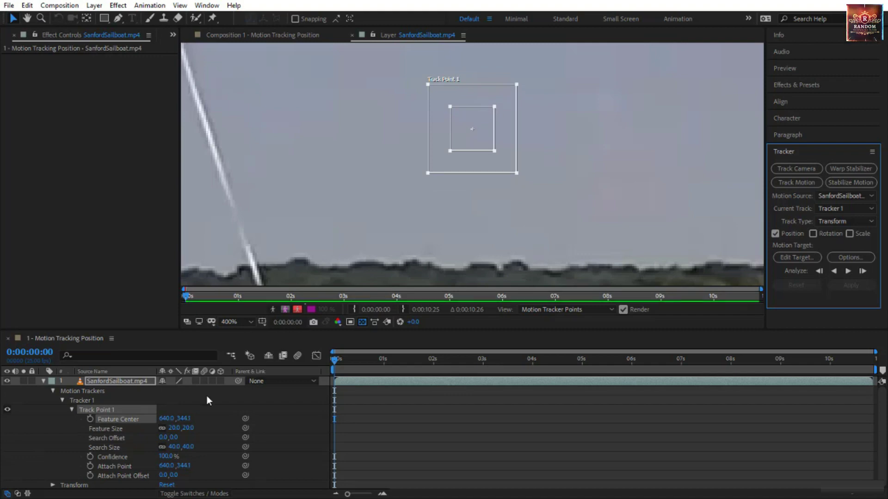
key(ctrl+z)
click(100, 430)
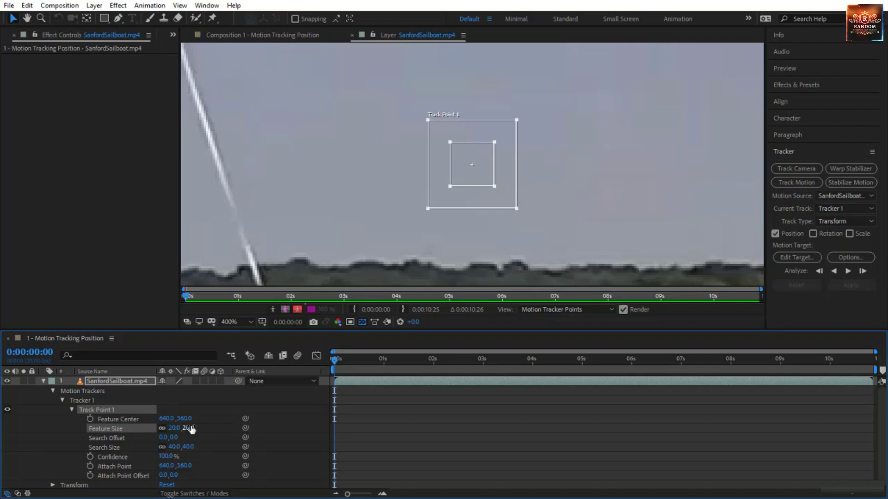
drag(189, 428, 202, 443)
key(ctrl+z)
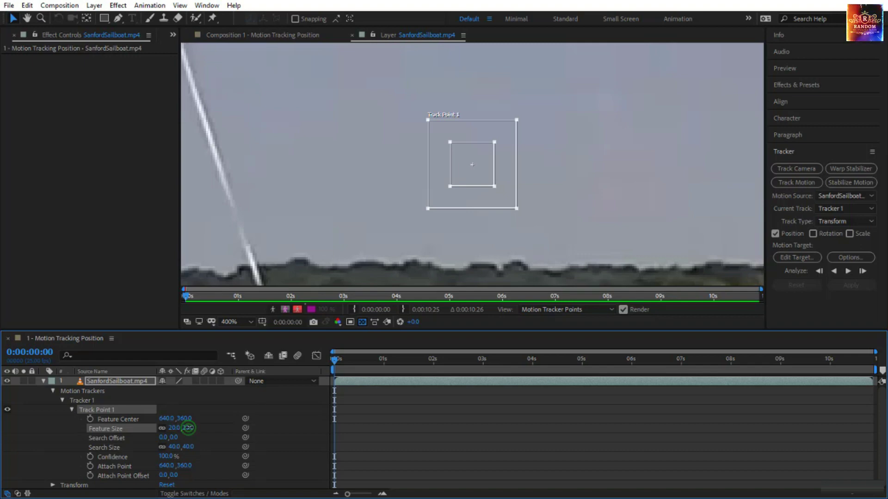
drag(189, 428, 213, 429)
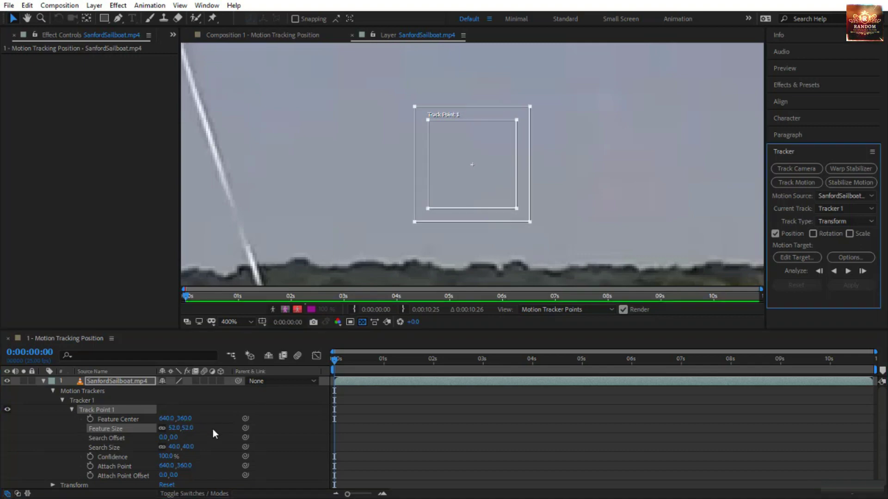
key(ctrl+z)
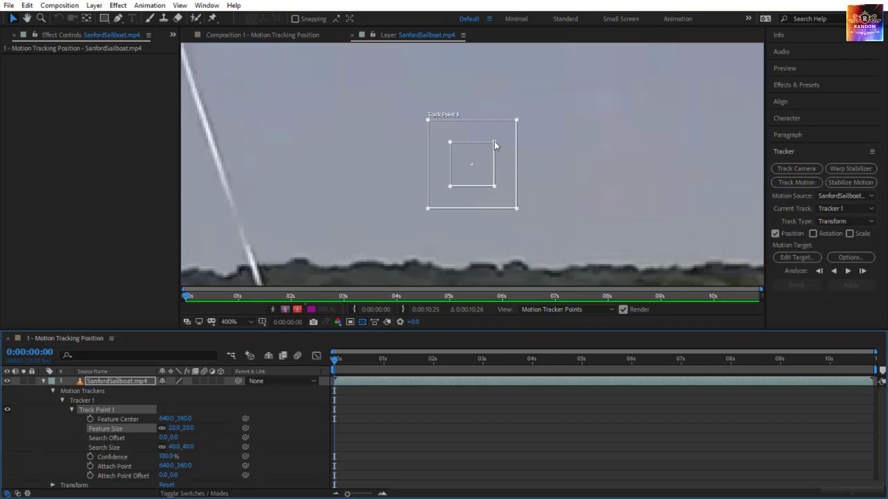
Try resizing the marker's feature region to about 79 × 53 and its search region to about 186 × 87.5, and undo the resizing
mouse_move(496, 143)
mouse_down()
mouse_move(498, 133)
mouse_move(514, 137)
mouse_move(507, 131)
mouse_move(487, 147)
mouse_up()
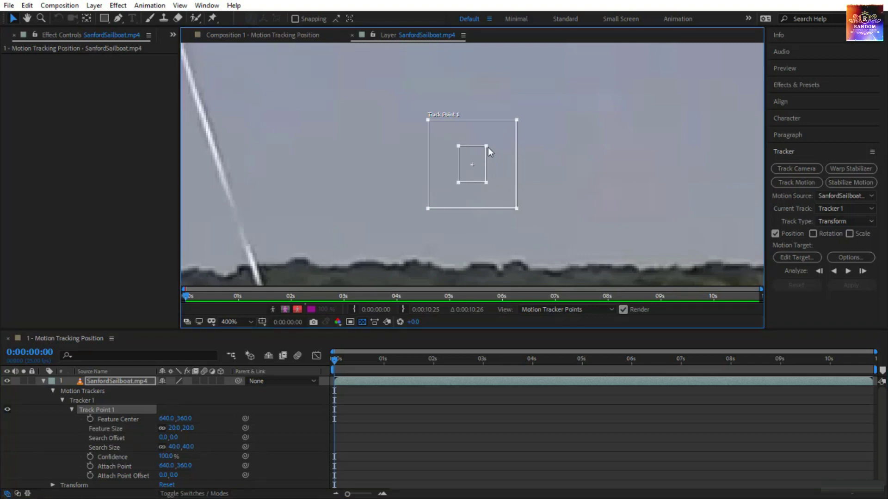
drag(480, 120, 560, 106)
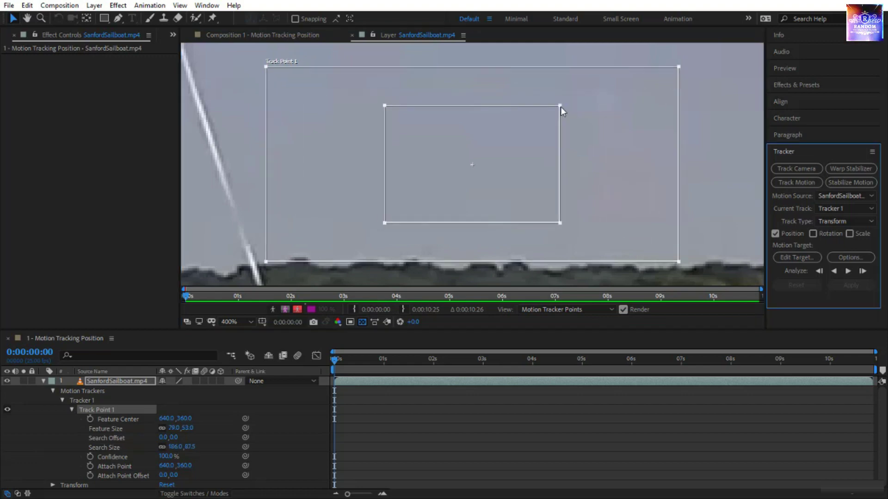
key(ctrl+z)
key(ctrl+z)
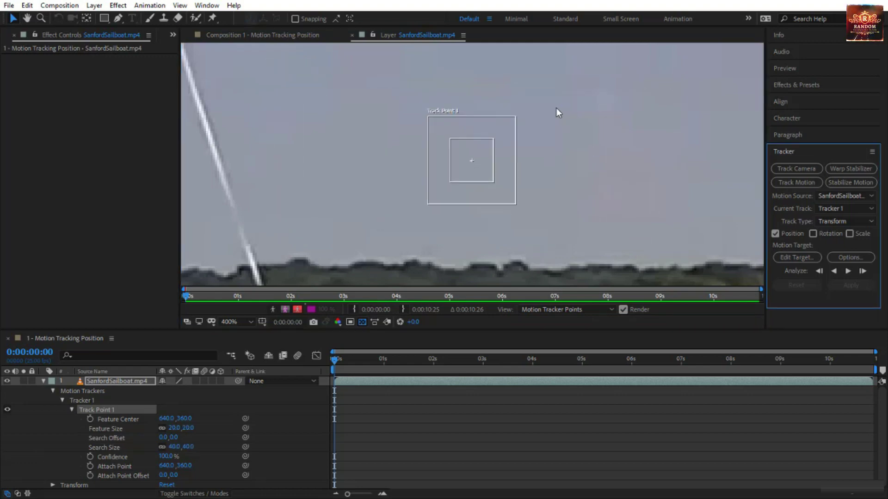
Try reducing Track Point 1's Search Size to 37.0, 37.0 and reshaping the search region on the footage, undoing both changes
click(80, 443)
click(93, 447)
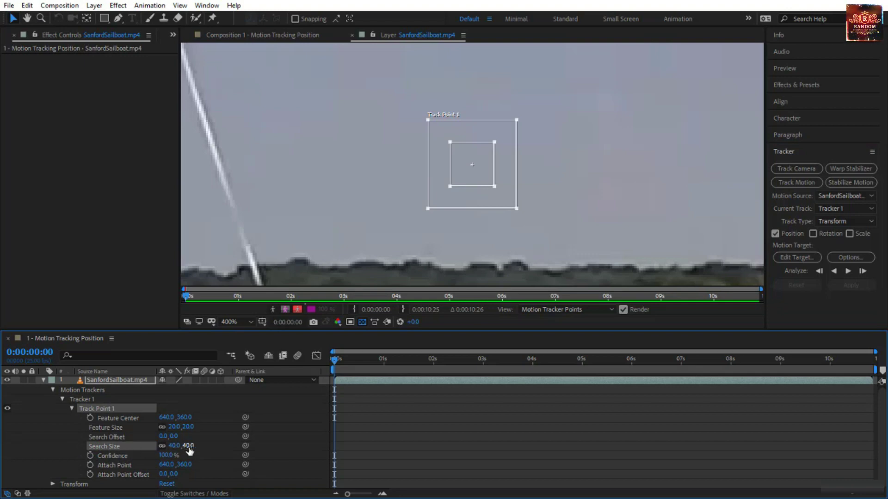
mouse_move(189, 447)
mouse_down()
mouse_move(200, 449)
mouse_move(187, 449)
mouse_up()
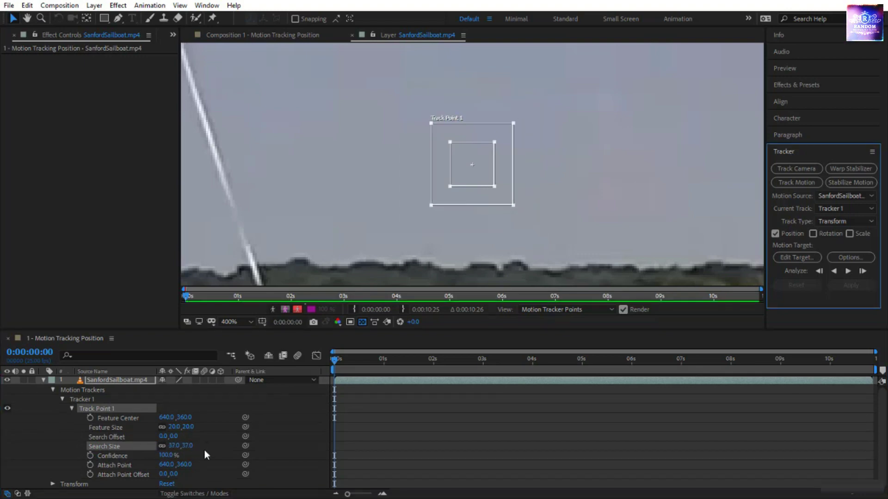
key(ctrl+z)
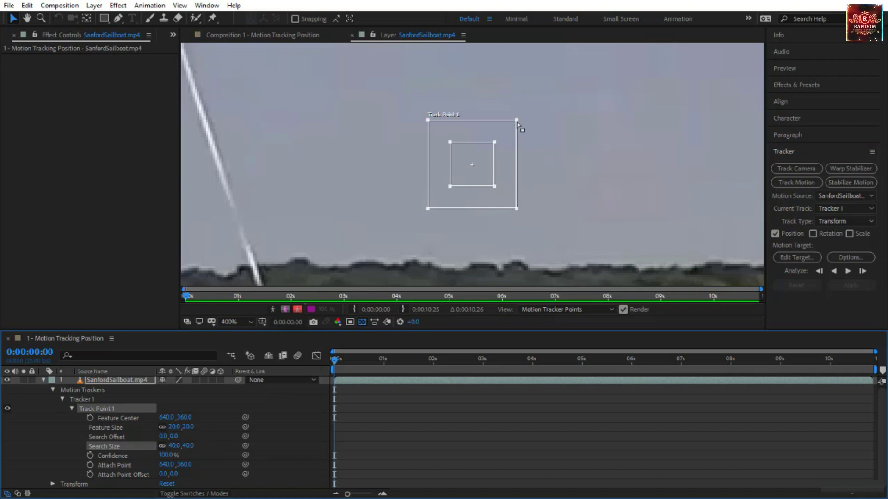
mouse_move(517, 121)
mouse_down()
mouse_move(523, 106)
mouse_move(510, 128)
mouse_move(515, 107)
mouse_up()
key(ctrl+z)
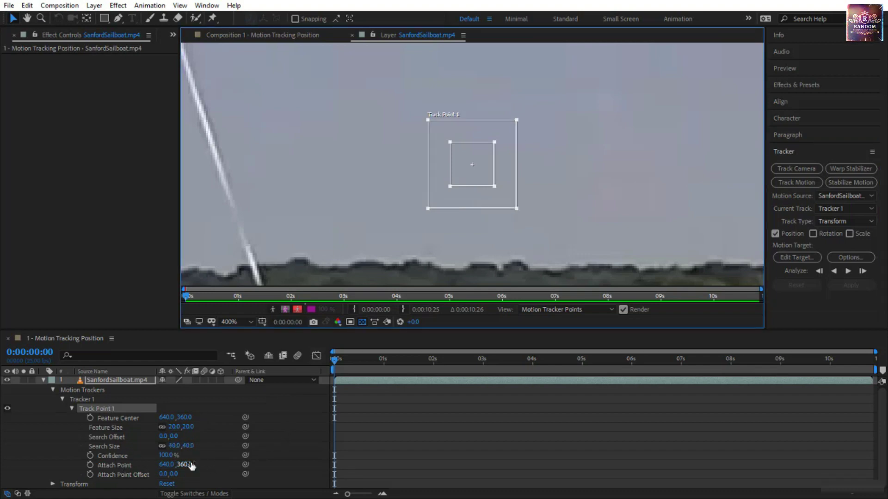
Try setting Track Point 1's Attach Point to 640.0, 388.0, undo the change, and select the Confidence property
drag(190, 465, 204, 465)
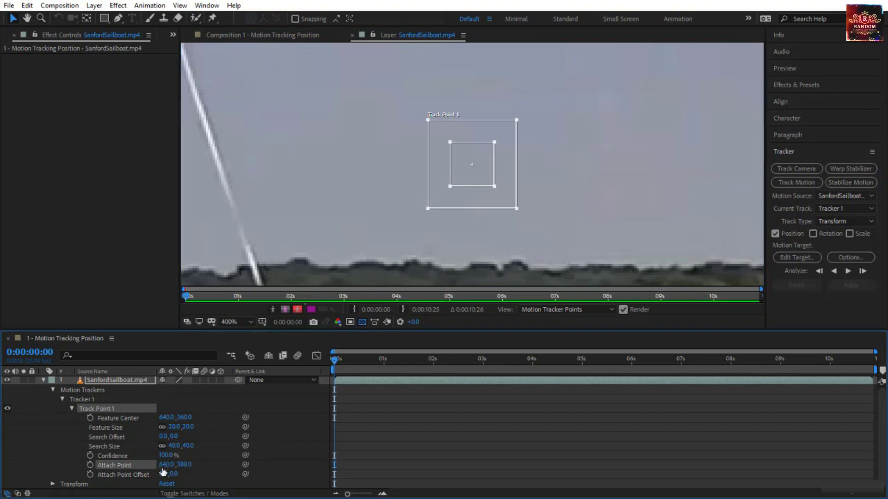
key(ctrl+z)
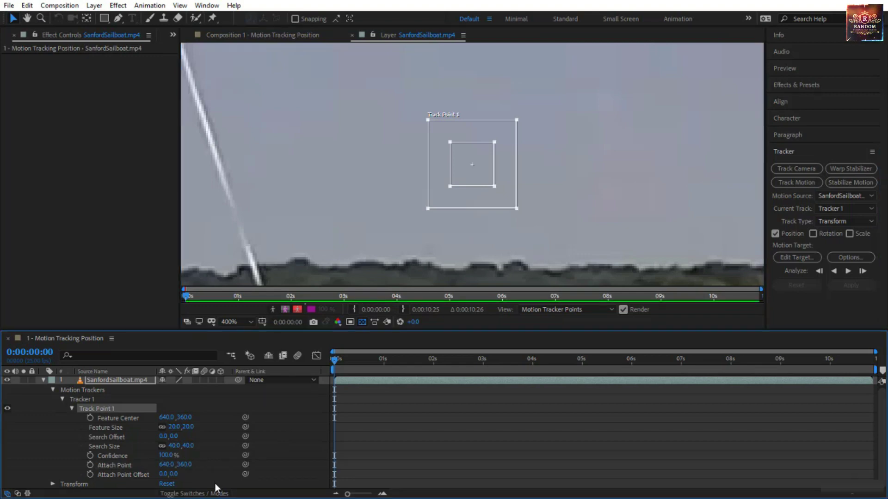
click(124, 460)
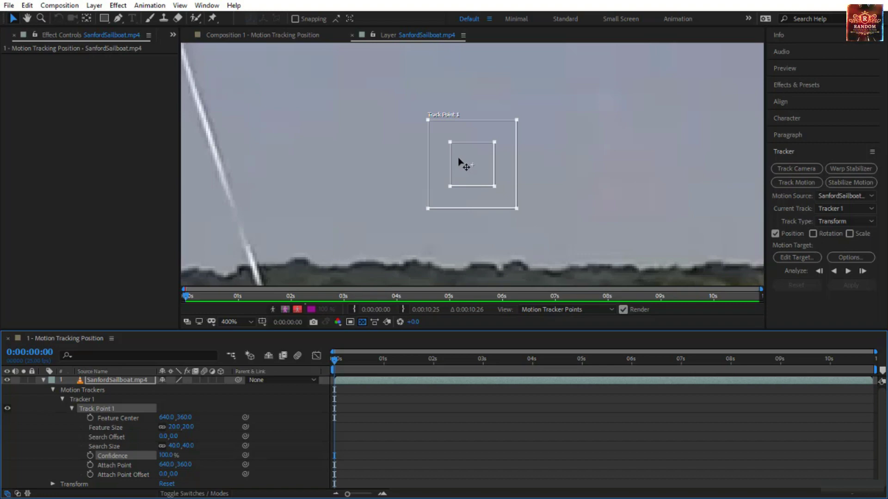
Move Track Point 1 onto the person seated at the sailboat's stern, with its Feature Center at about 308, 500
scroll(458, 159, down, 3)
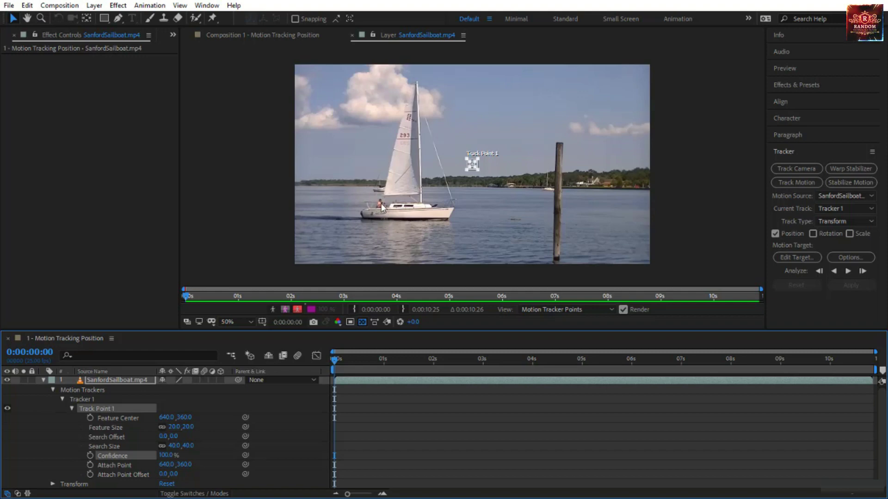
scroll(475, 178, up, 1)
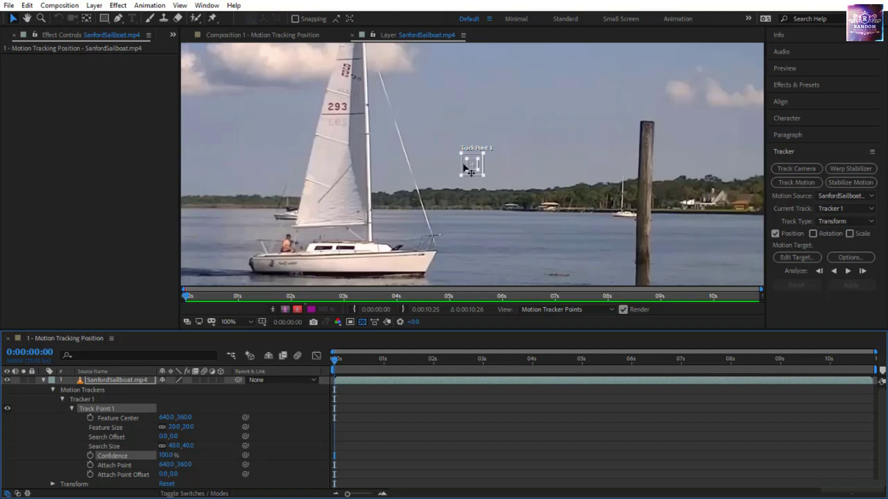
drag(465, 168, 279, 243)
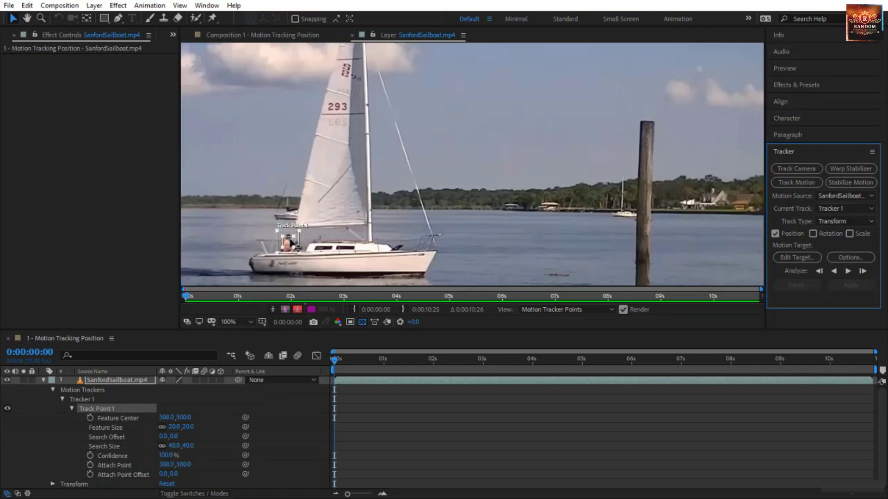
scroll(290, 239, up, 2)
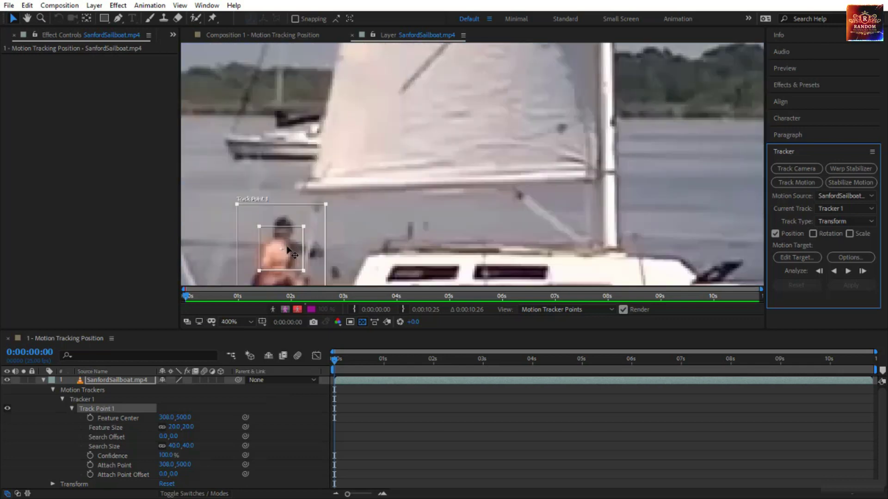
key(space)
drag(271, 248, 402, 158)
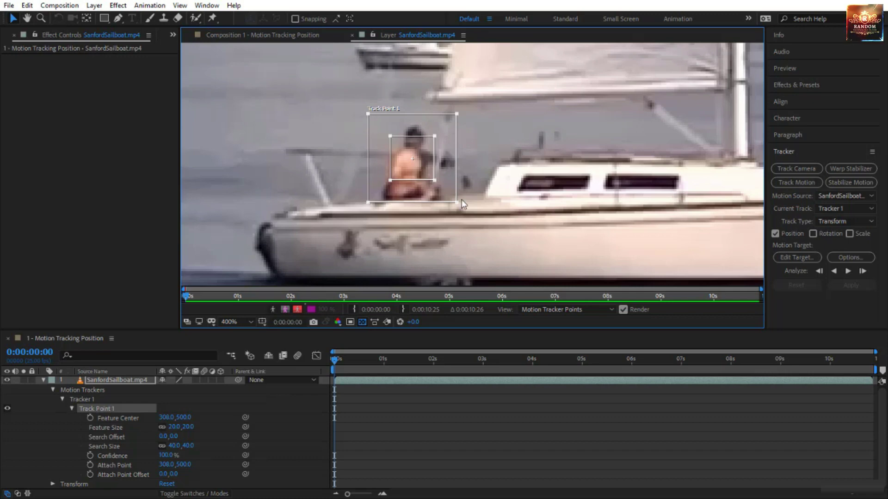
Fine-tune Track Point 1 over the person's torso at about 305.5, 506.3 and adjust its Search Size to about 41 × 40
drag(456, 204, 458, 207)
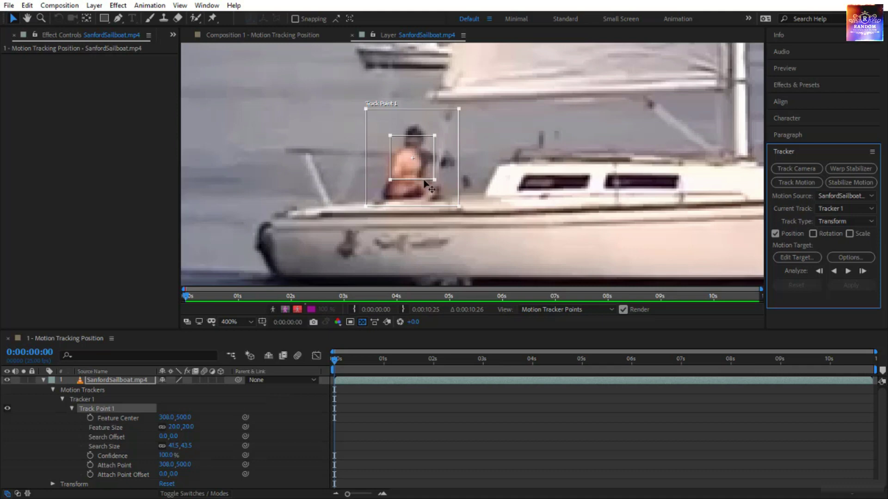
drag(421, 173, 415, 186)
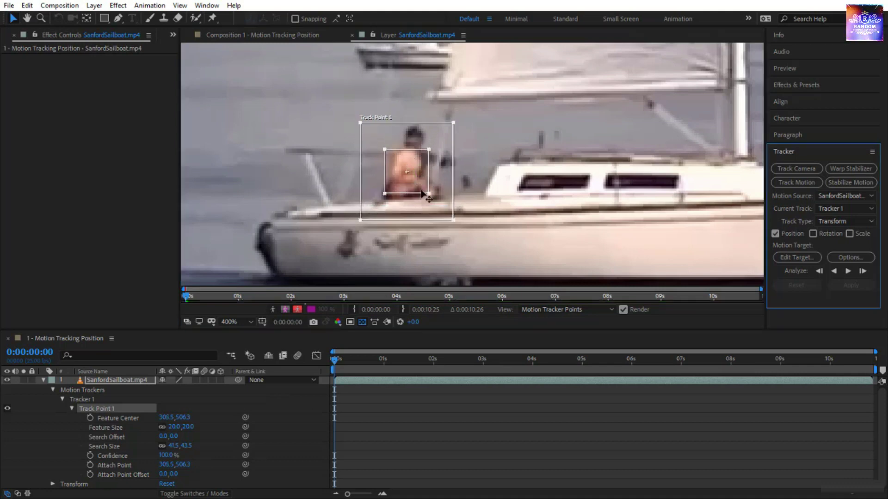
drag(454, 221, 429, 194)
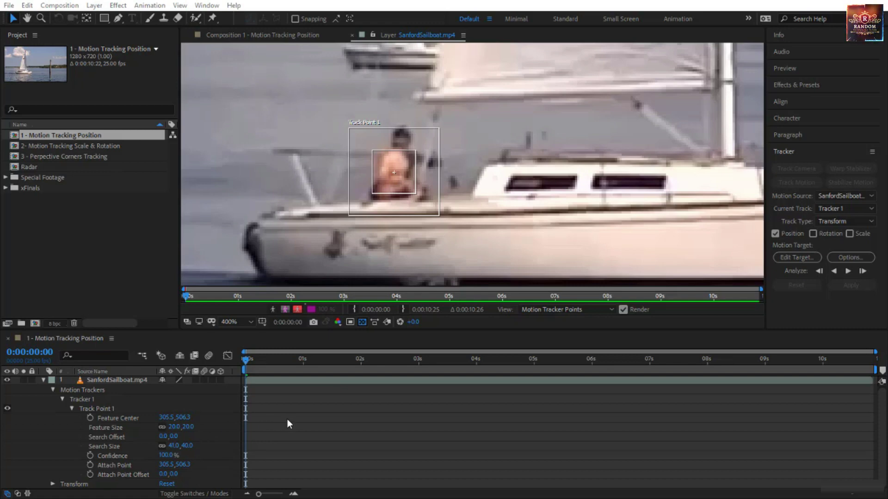
Set the Motion Path option in the Display preferences to All Keyframes
click(27, 6)
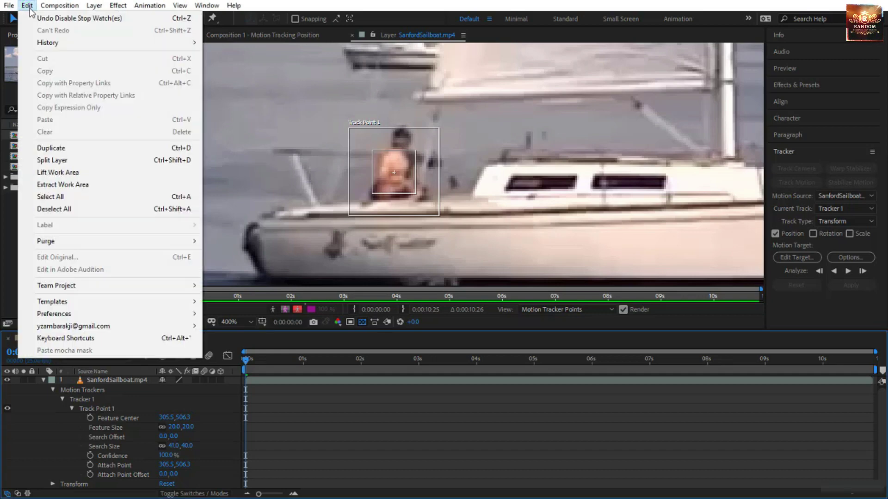
mouse_move(99, 320)
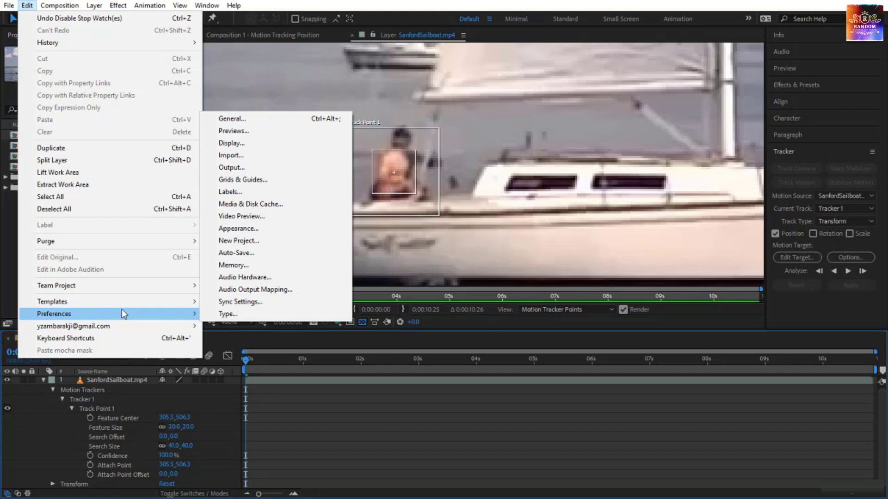
click(323, 143)
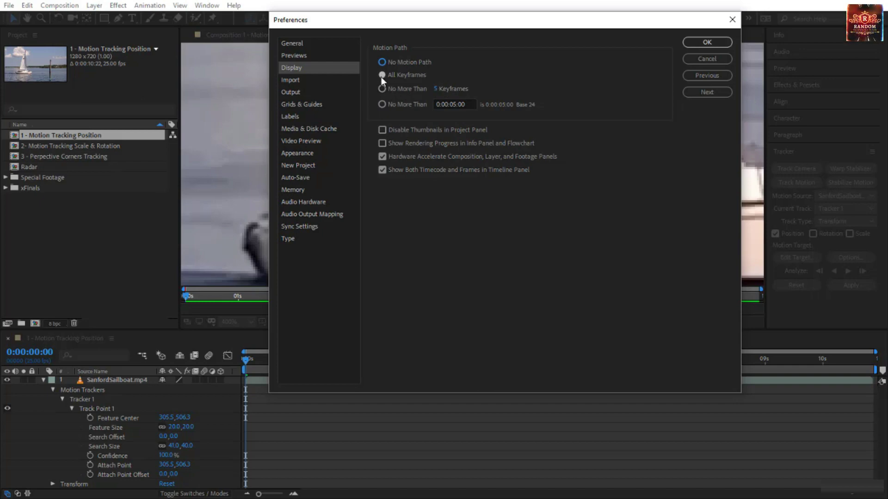
click(419, 74)
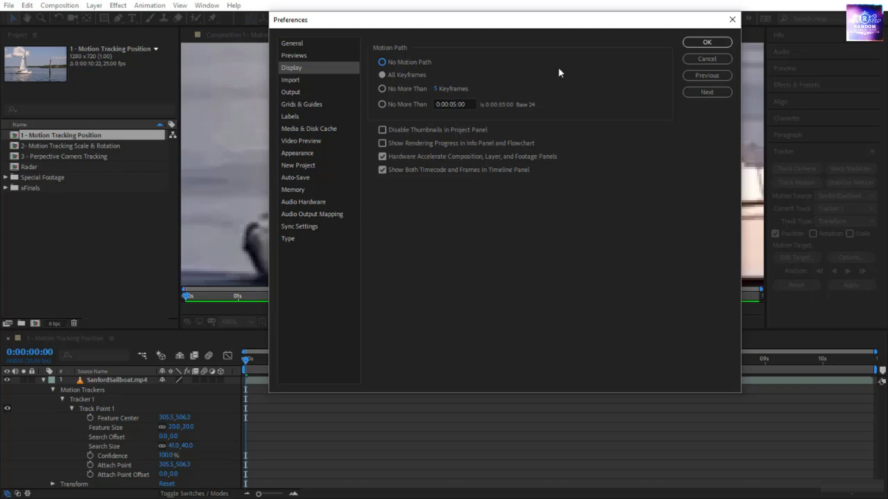
click(707, 42)
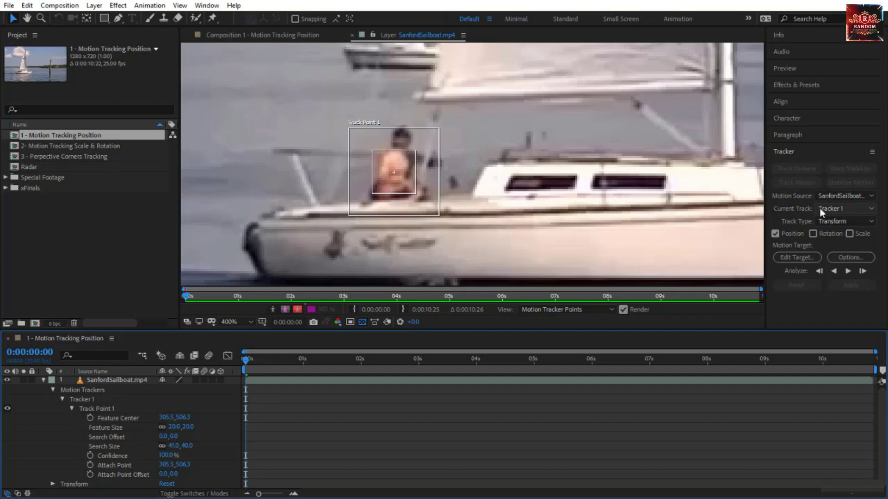
Try adding Rotation and Scale tracking to Tracker 1, restoring Position-only tracking and deleting the extra Track Point 2
click(813, 234)
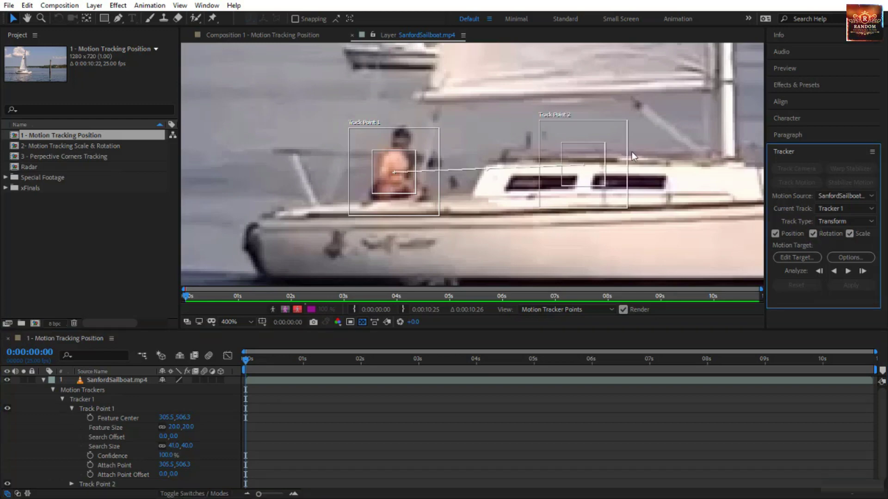
click(814, 233)
click(849, 234)
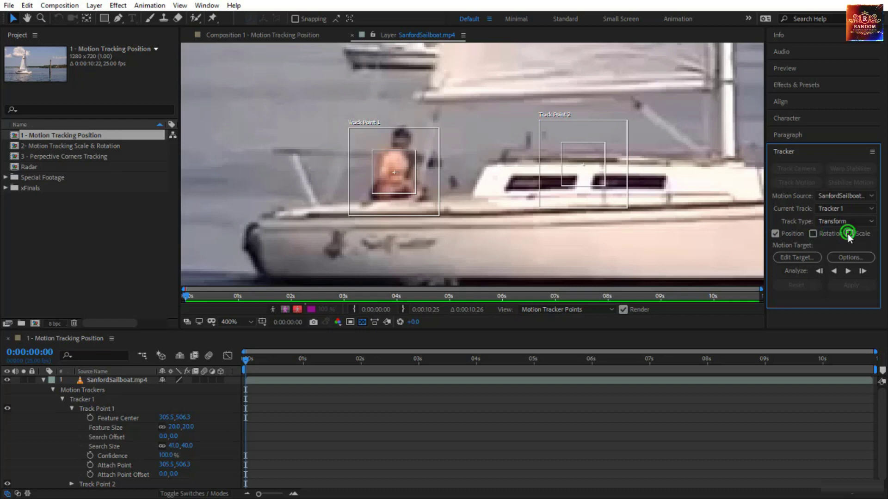
click(127, 481)
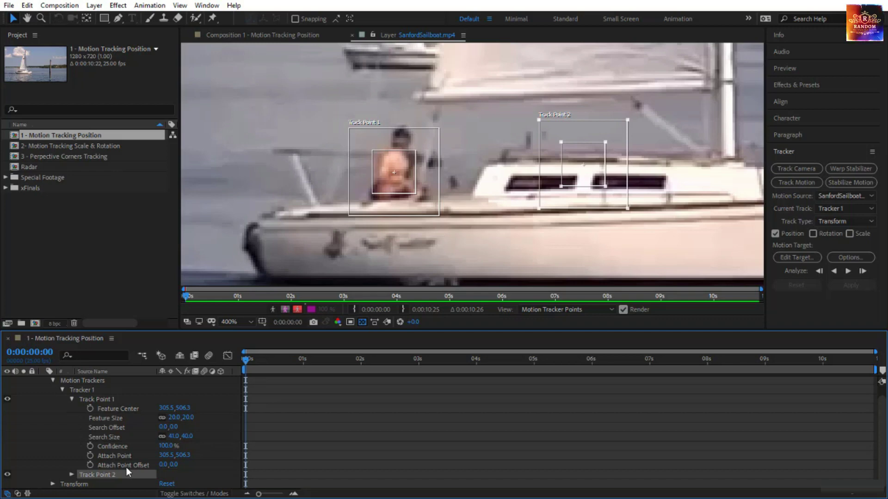
key(Delete)
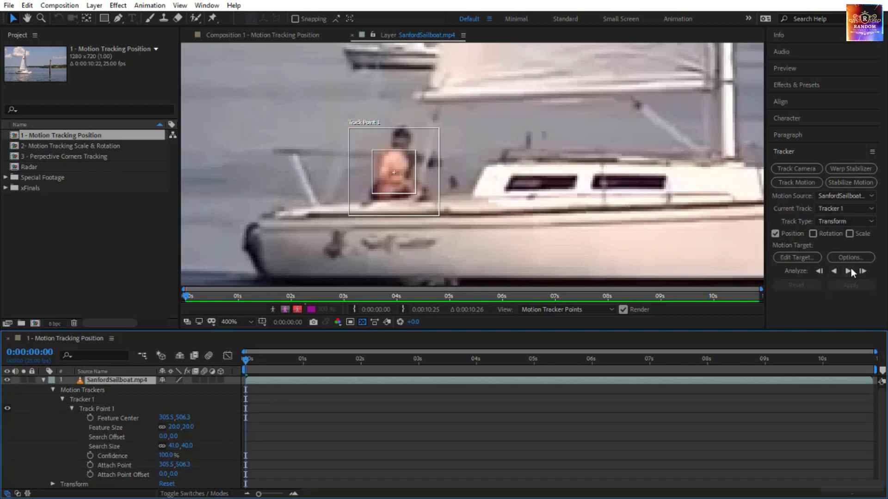
Analyze Track Point 1 forward from the first frame and stop the analysis at about 0:00:10:07
click(235, 320)
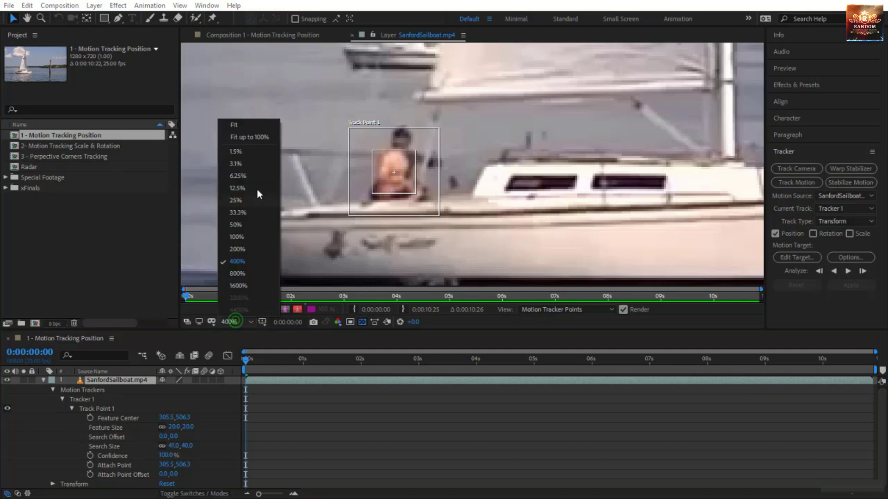
click(252, 138)
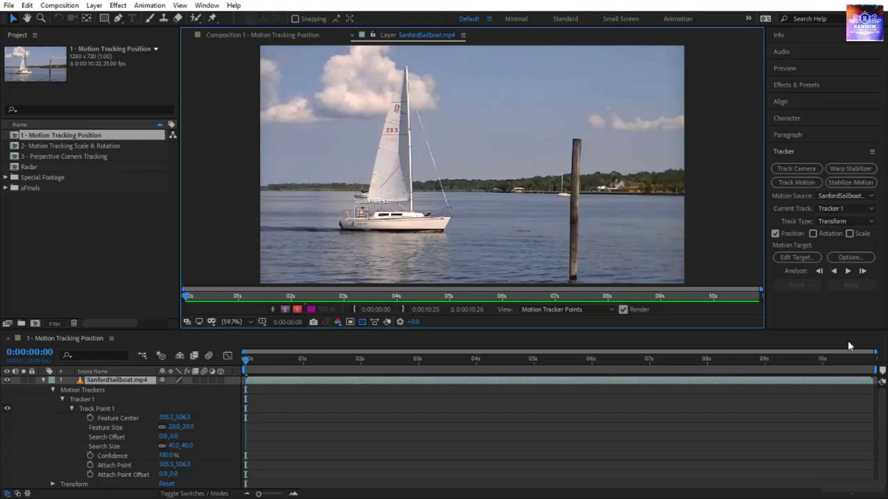
click(848, 270)
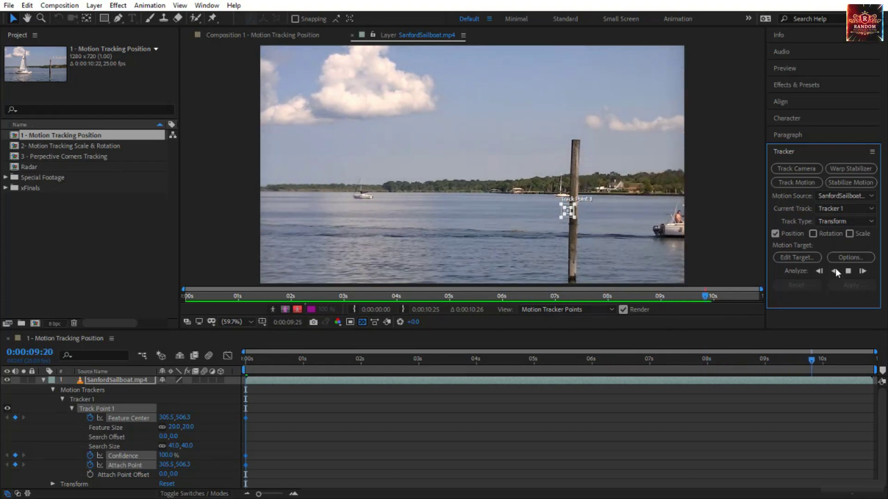
click(849, 271)
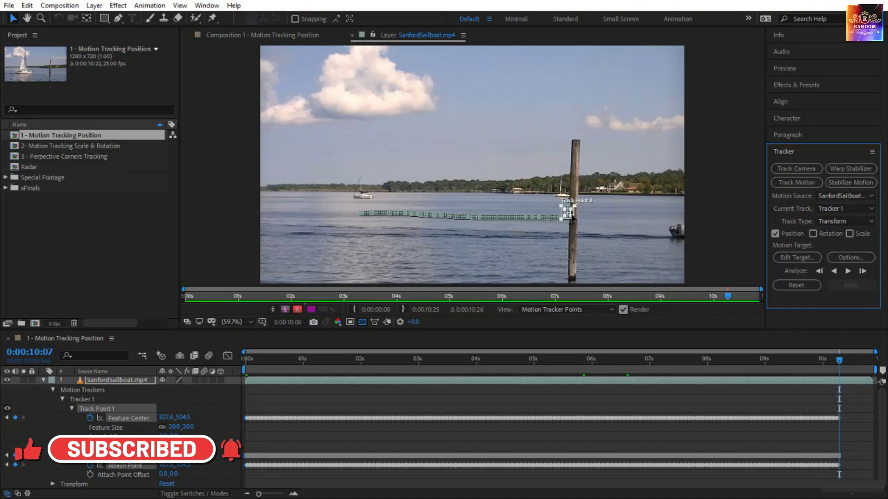
Examine frame by frame, from about 0:00:06:12 to 0:00:06:18 in layer time, where Track Point 1 loses the person near the pole
scroll(571, 218, up, 3)
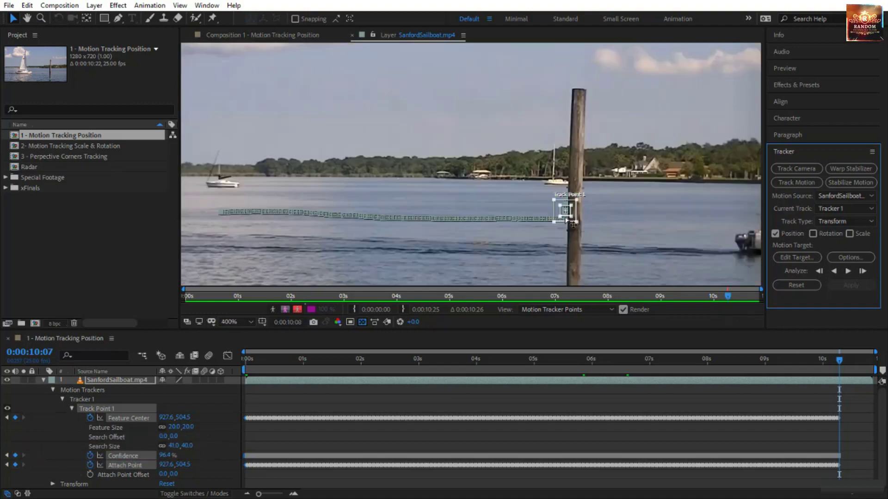
scroll(565, 218, up, 1)
click(638, 226)
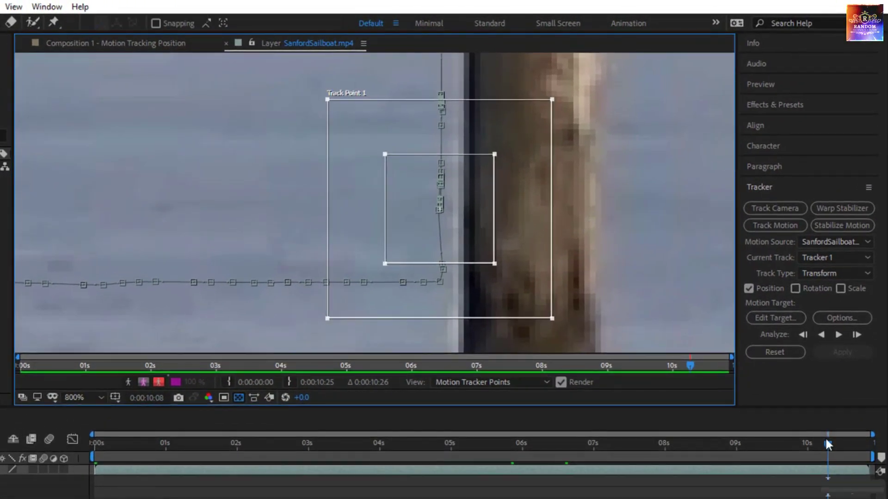
drag(829, 445, 556, 481)
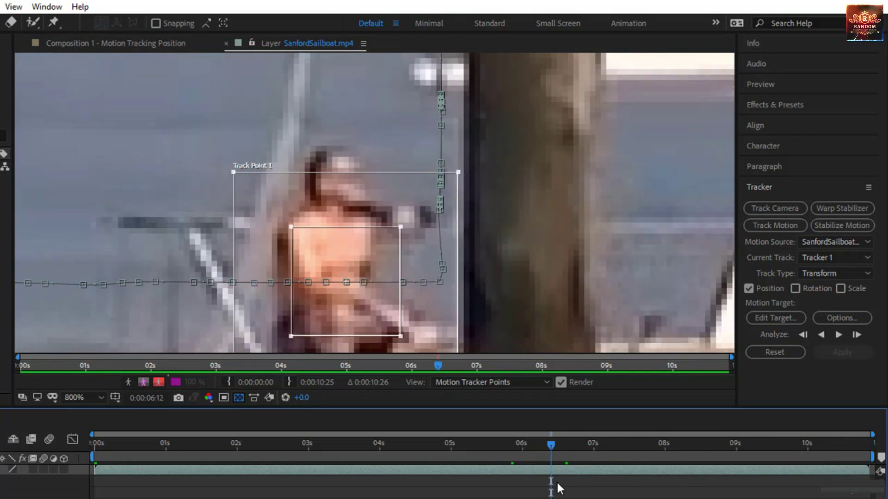
key(Page_Down)
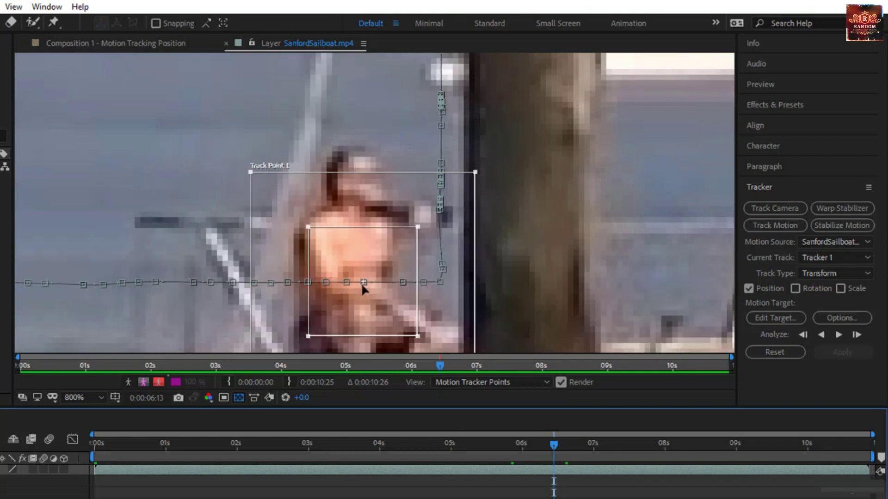
key(Page_Down)
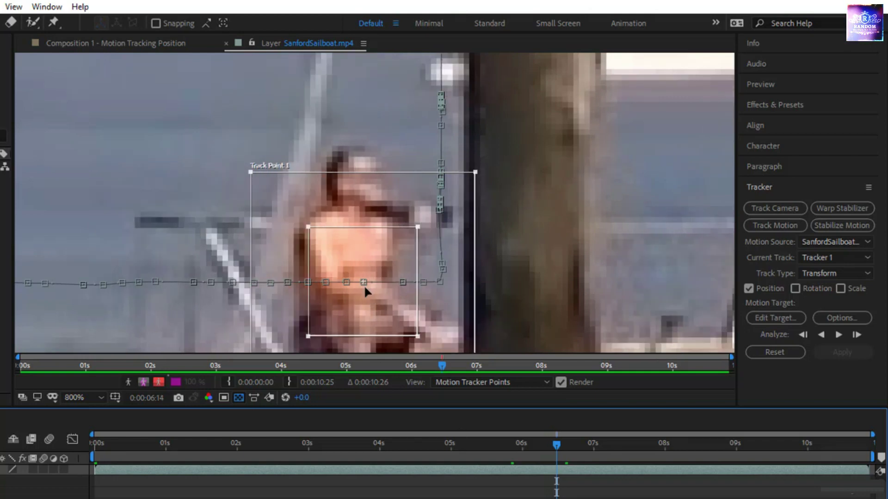
key(Page_Down)
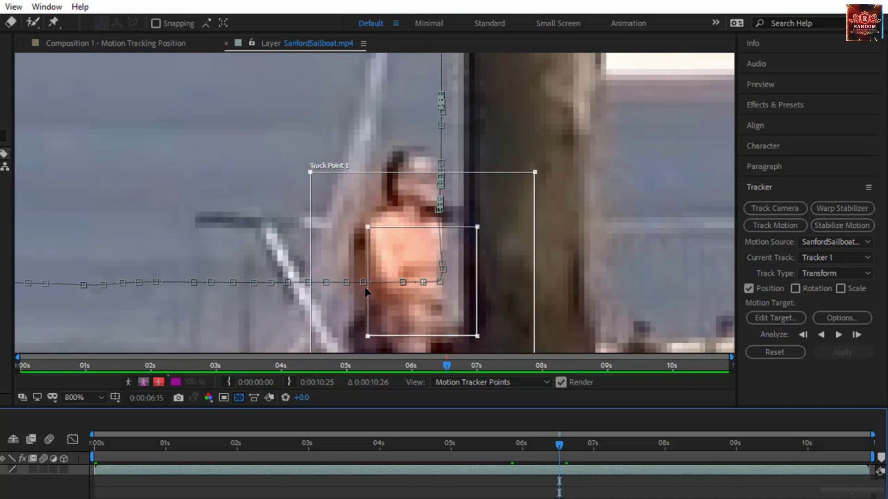
key(Page_Down)
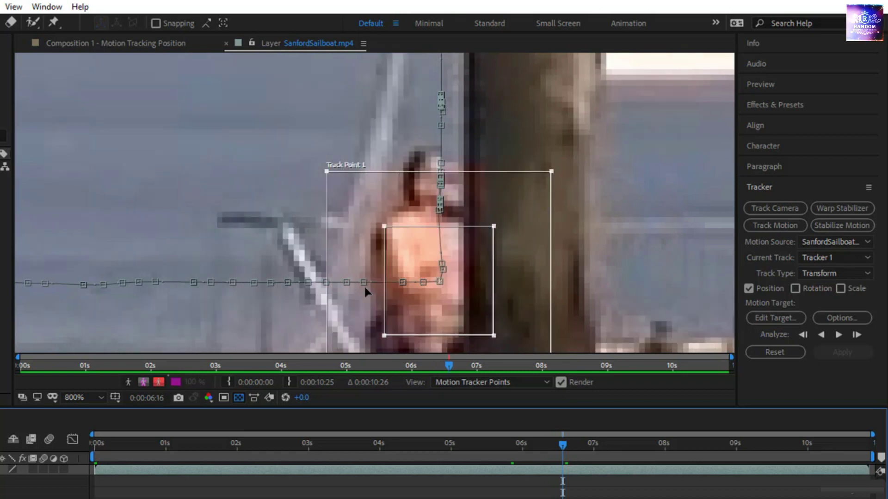
key(Page_Down)
key(Page_Down)
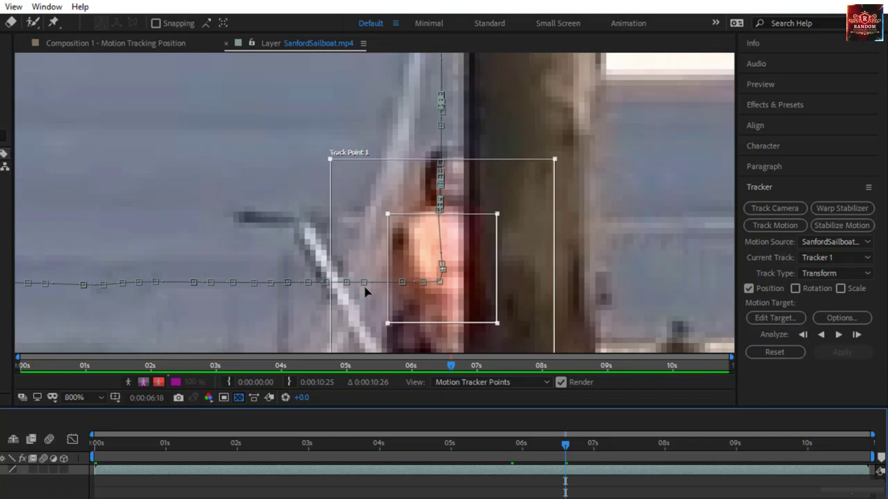
Reposition Track Point 1 on the person at layer time 0:00:06:18, with its Feature Center at about 929.8, 517.7
click(365, 287)
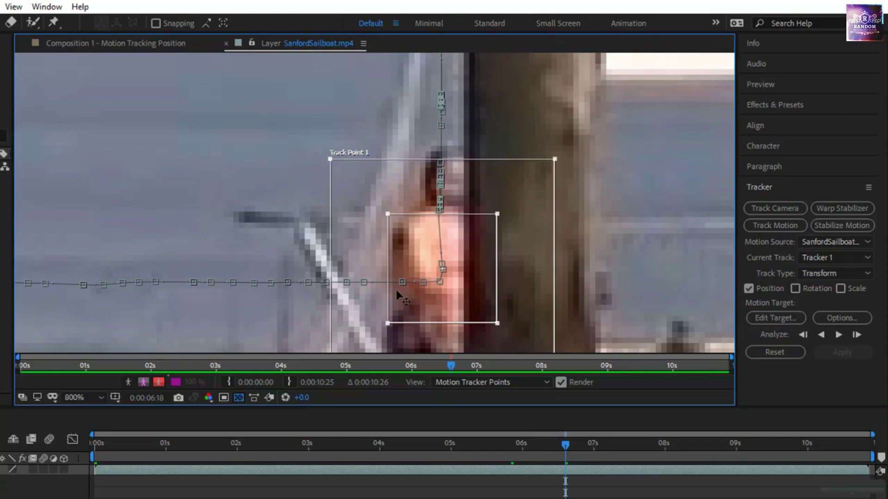
click(445, 270)
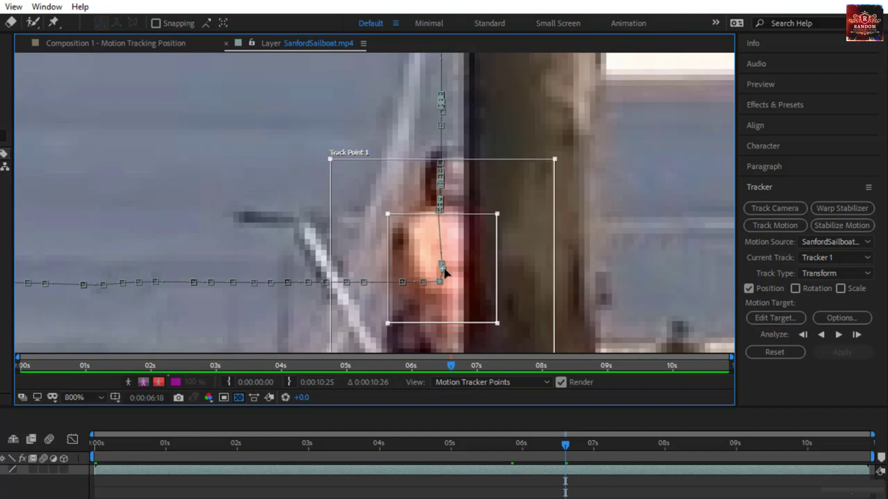
drag(445, 270, 451, 281)
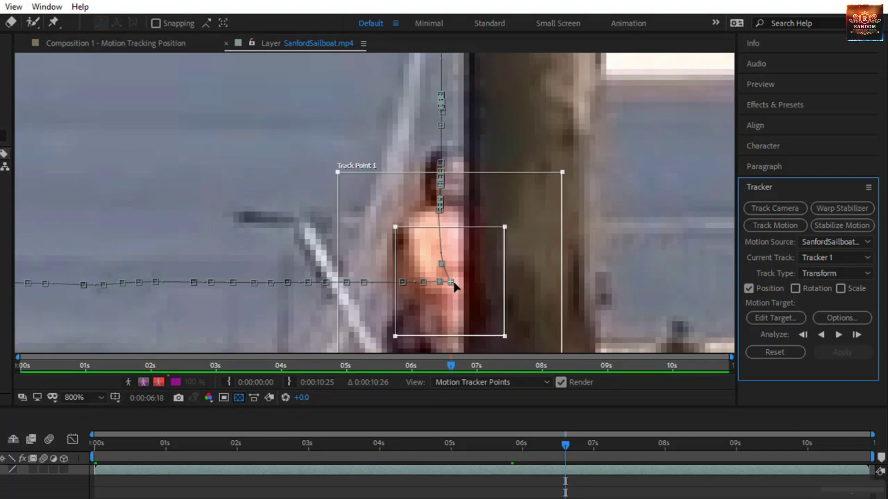
drag(453, 281, 455, 283)
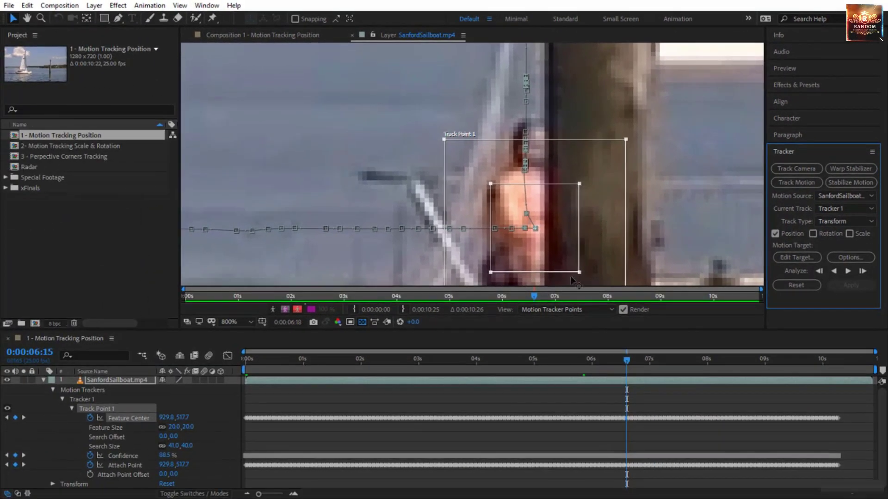
Delete Track Point 1's Feature Center, Confidence and Attach Point keyframes from 0:00:06:16 onward
click(715, 182)
key(Page_Down)
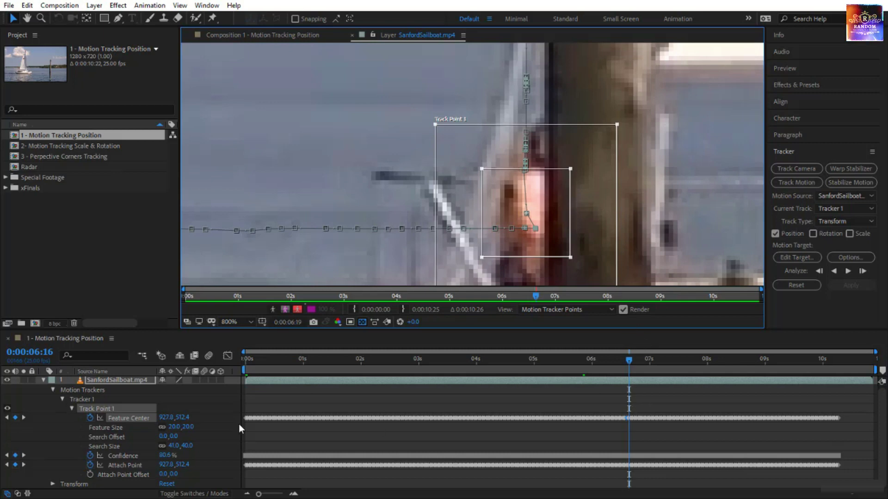
click(294, 493)
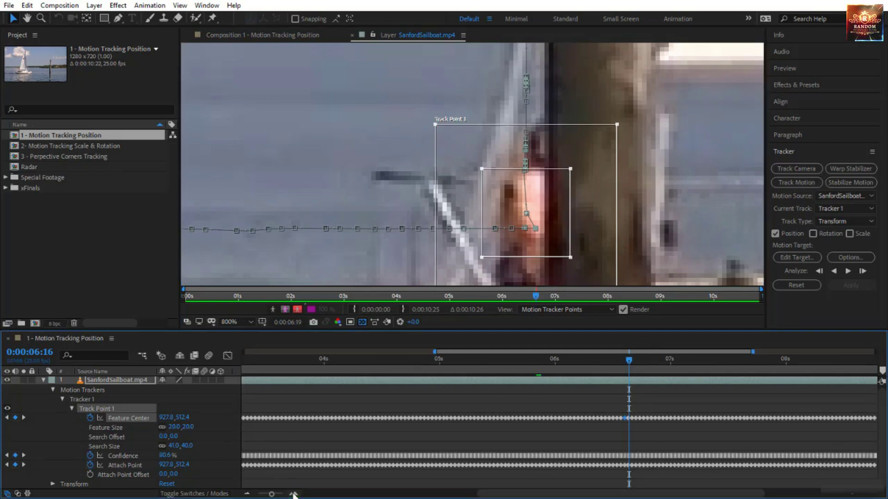
click(293, 493)
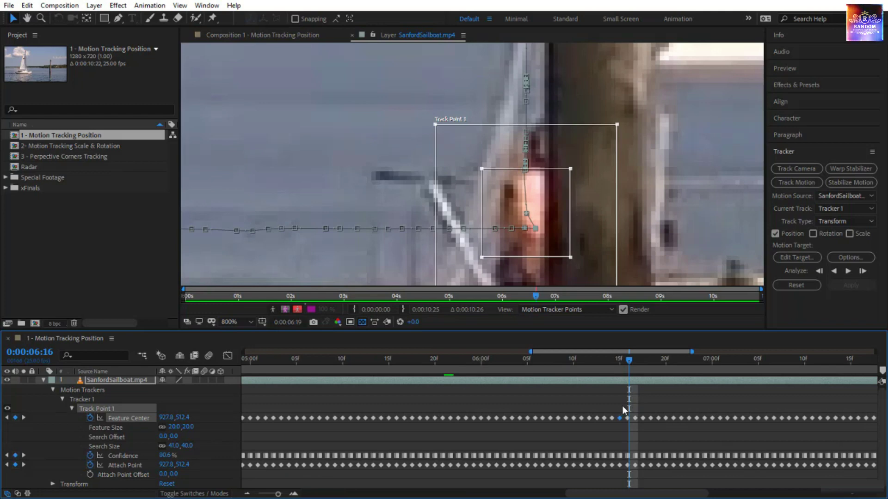
drag(622, 406, 808, 483)
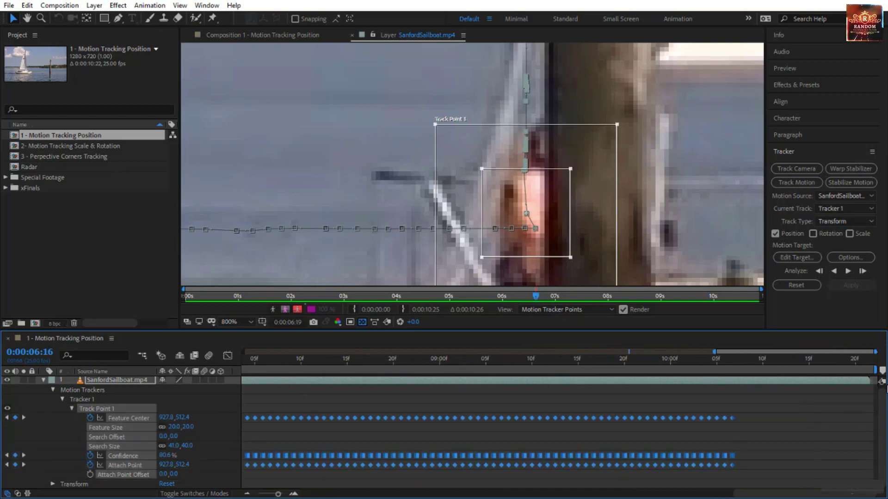
key(Delete)
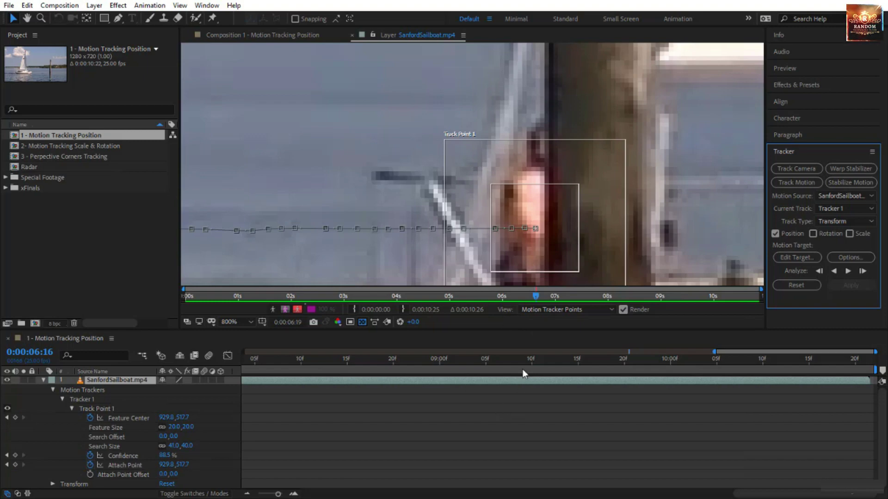
At 0:00:06:24, move Track Point 1 onto the person beyond the pole, with its Feature Center at about 966.2, 516.3
click(525, 361)
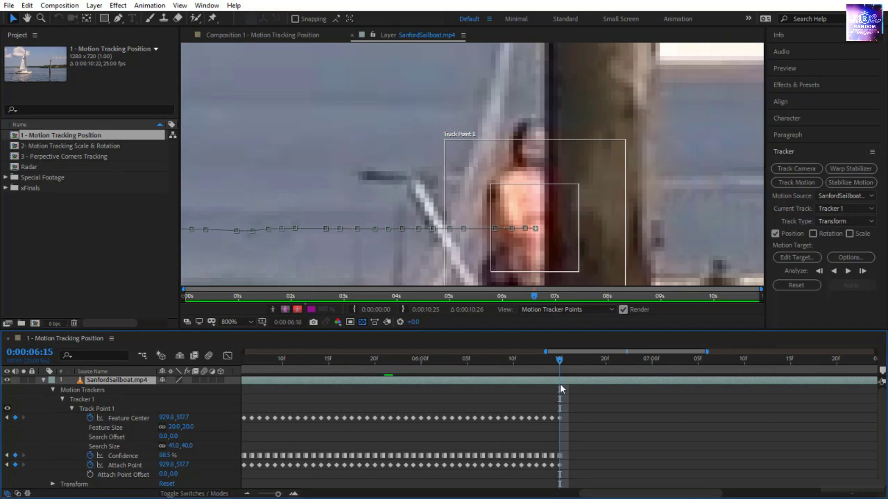
drag(559, 363, 639, 361)
key(space)
drag(677, 210, 445, 169)
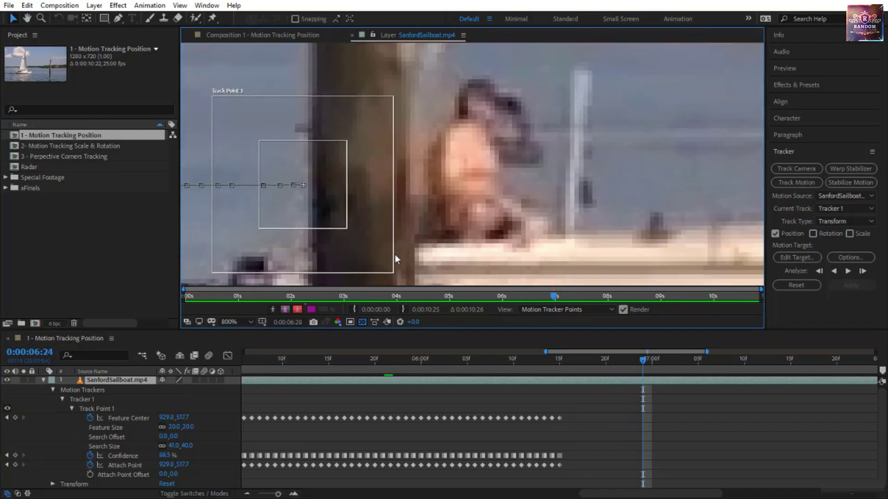
drag(341, 257, 505, 250)
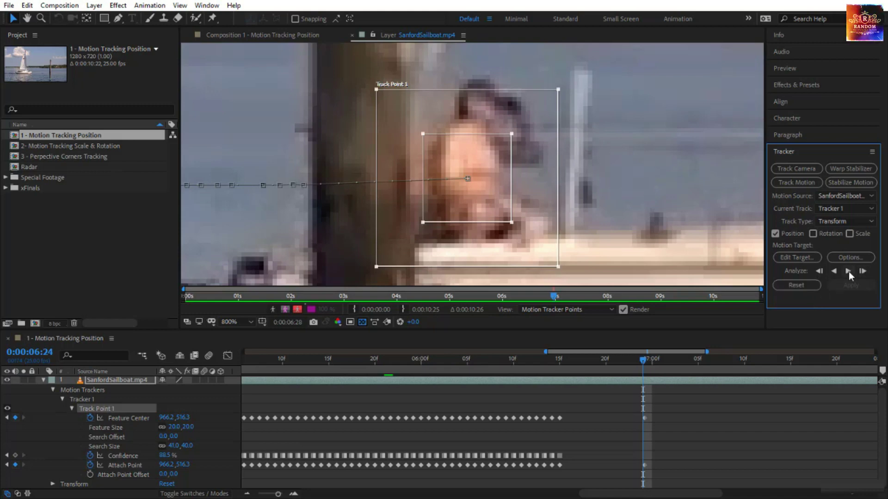
Analyze Track Point 1 forward from 0:00:06:24 to the end of the clip and show the whole timeline
click(245, 325)
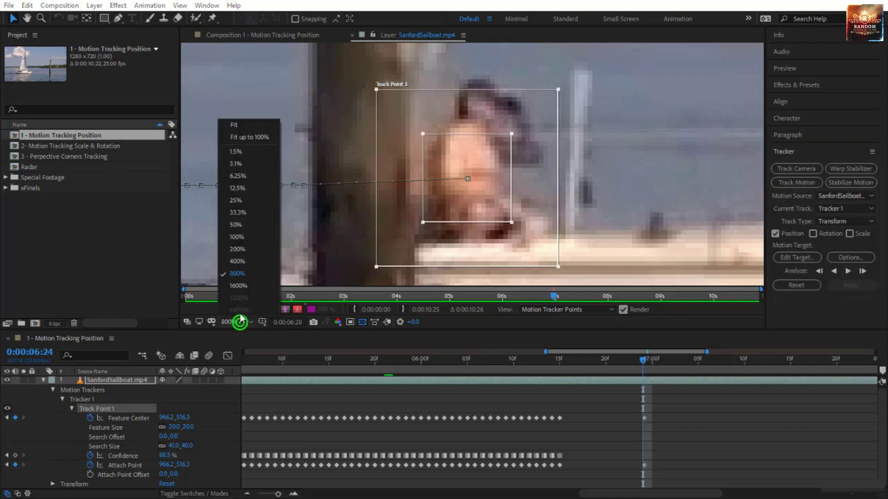
click(262, 135)
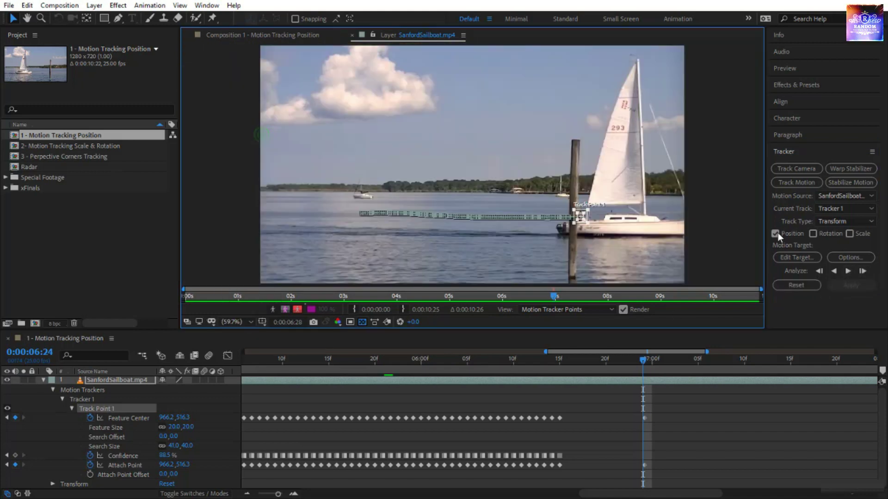
click(848, 272)
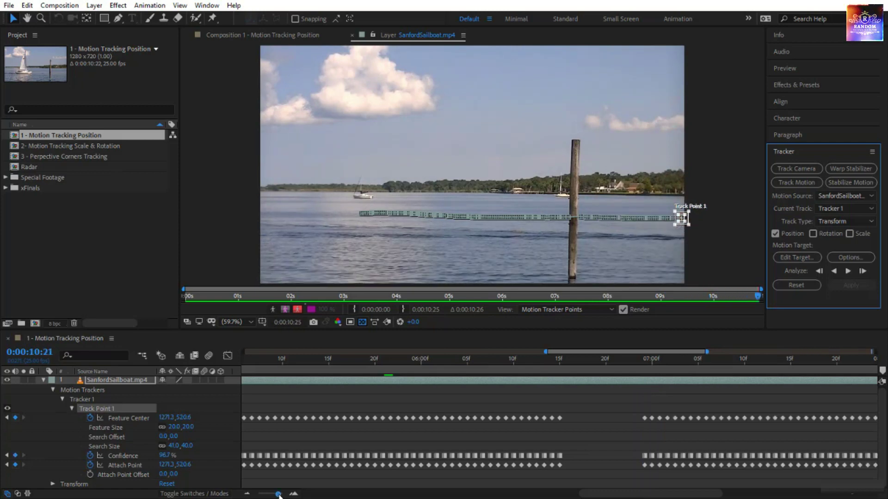
drag(278, 495, 236, 496)
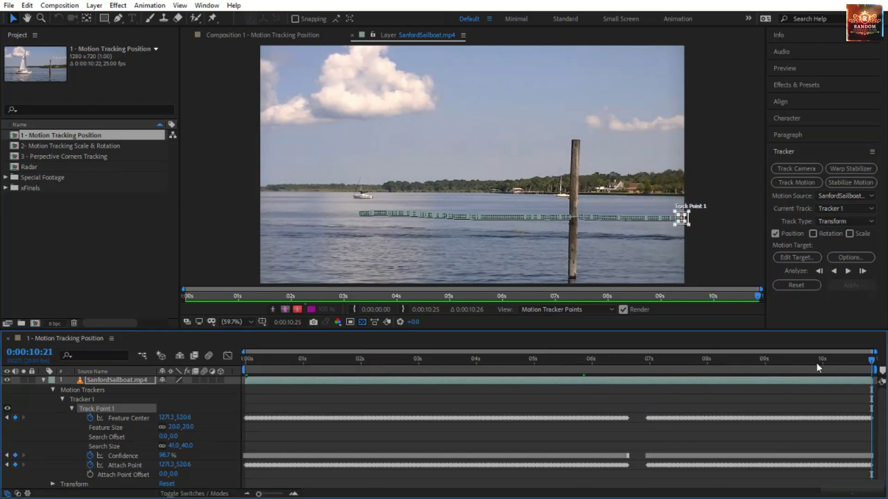
Return to 0:00:00:00, select Track Point 1's Attach Point keyframes, and display the 1 - Motion Tracking Position composition
drag(871, 361, 241, 451)
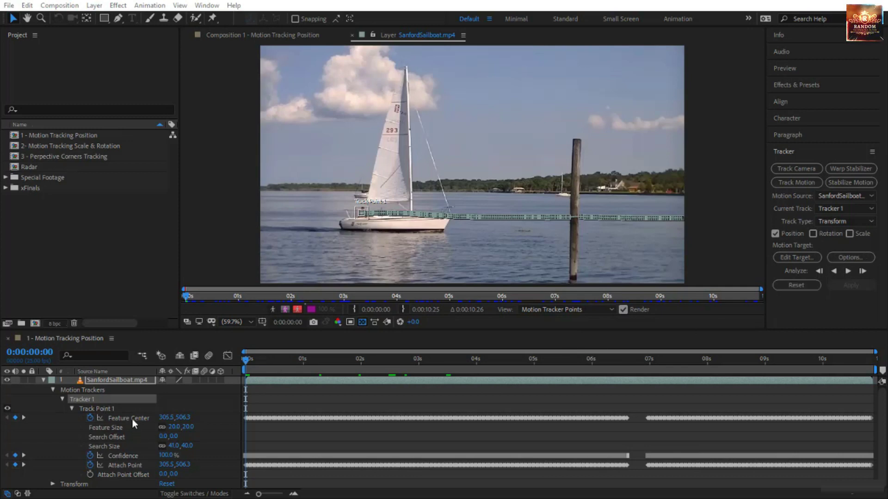
click(133, 466)
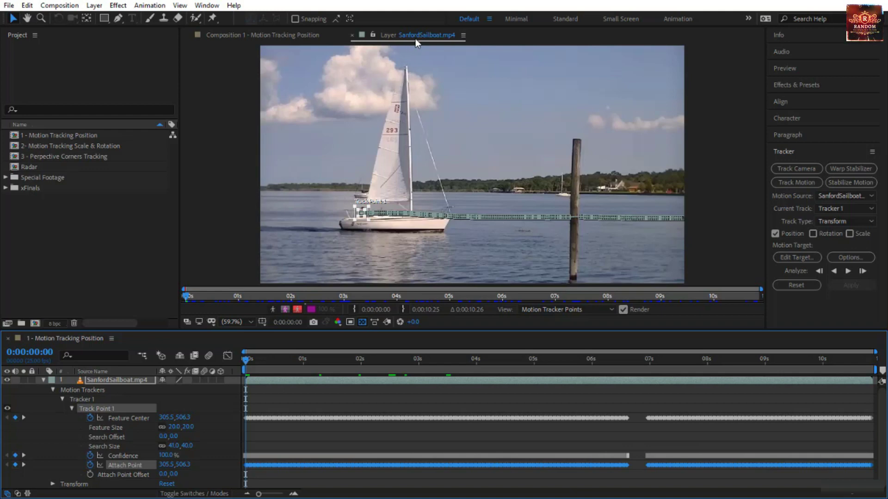
click(292, 38)
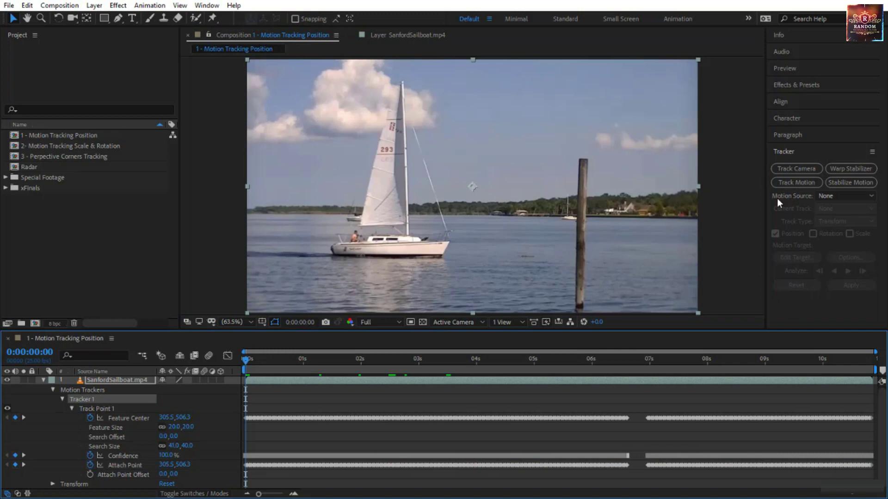
Display the SanfordSailboat.mp4 layer view and choose SanfordSailboat.mp4 as the tracker's Motion Source
click(110, 380)
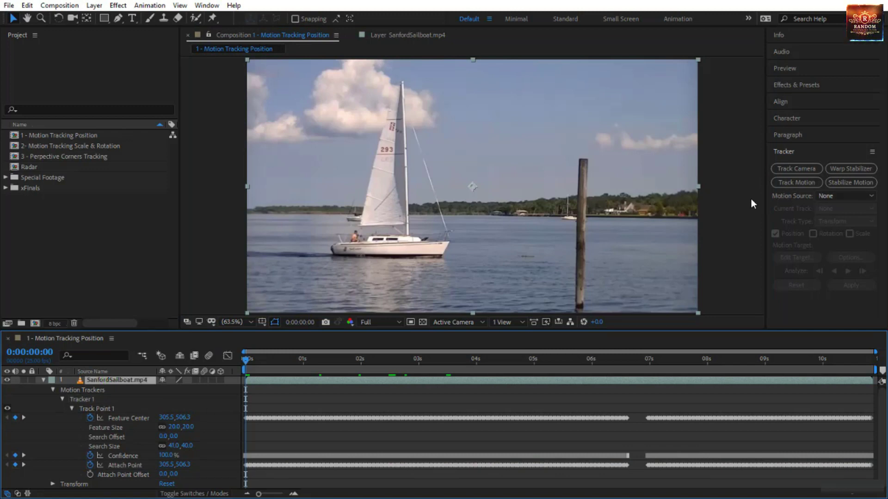
click(341, 404)
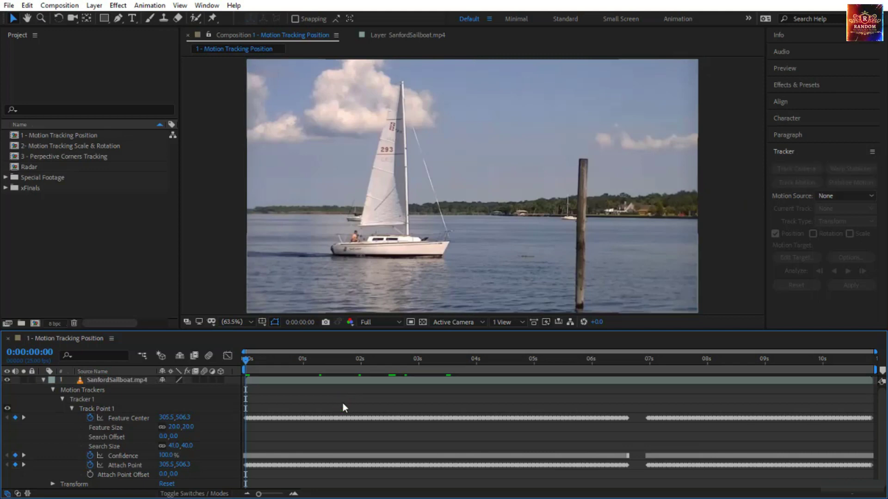
click(408, 35)
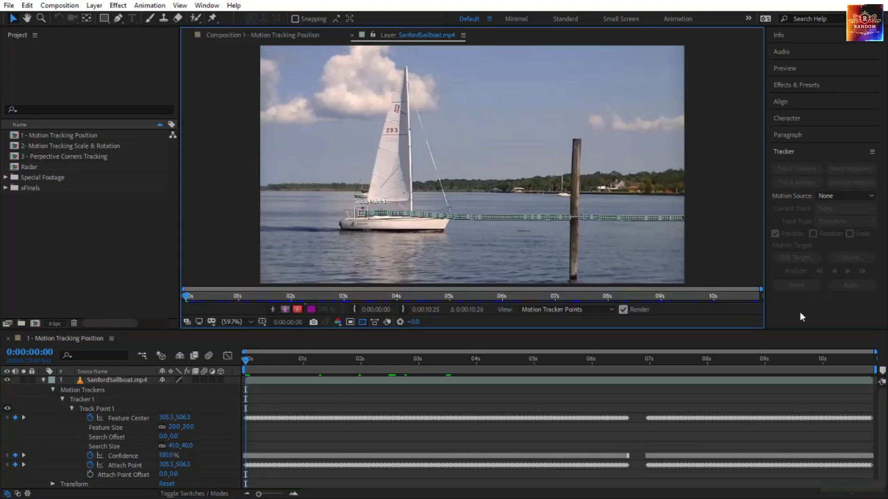
click(837, 196)
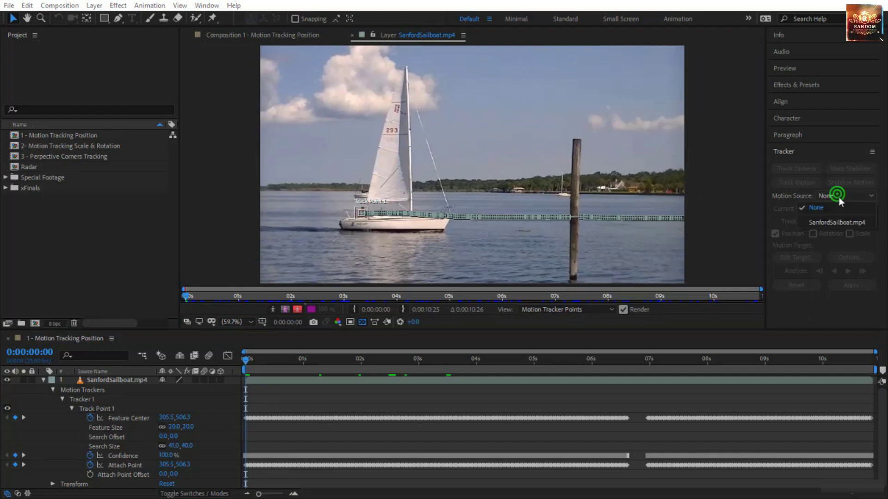
click(831, 224)
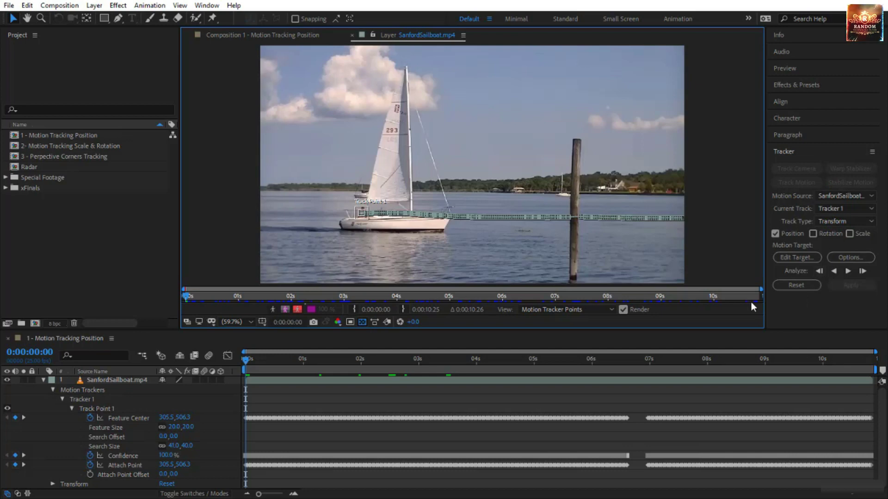
Compare the composition view with the layer view, selecting Track Point 1 to bring up its tracker settings
click(303, 34)
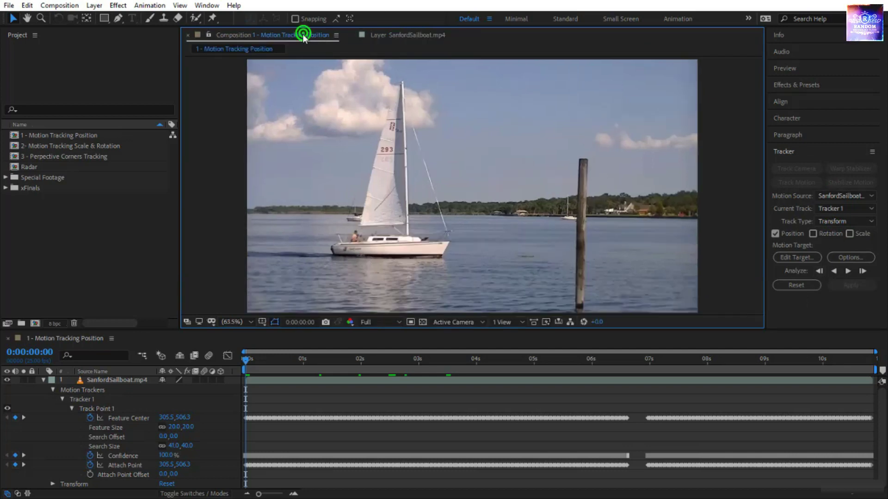
click(343, 423)
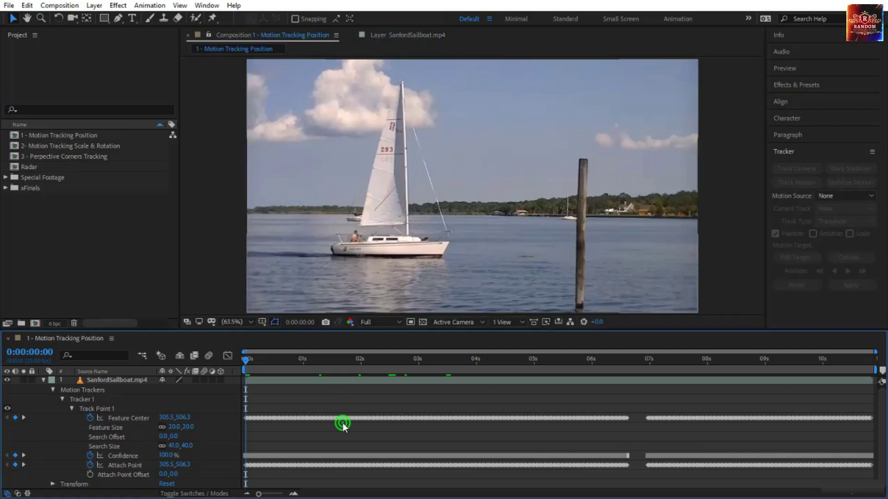
click(404, 35)
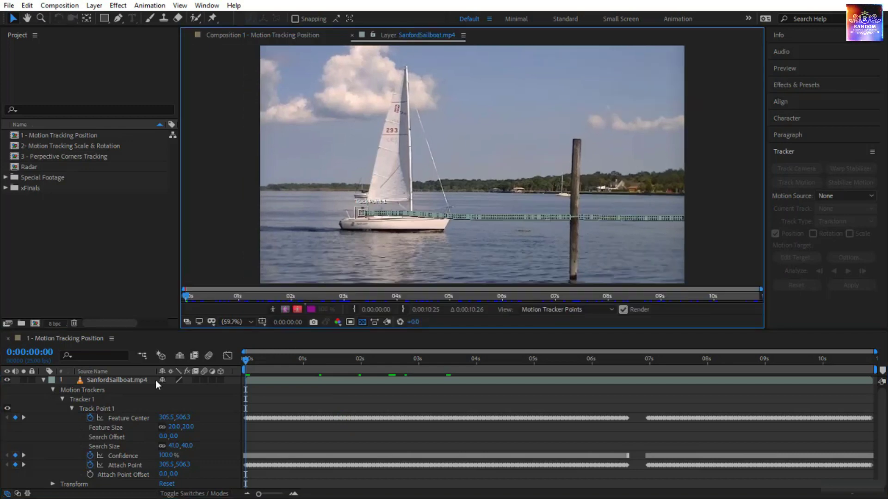
click(92, 406)
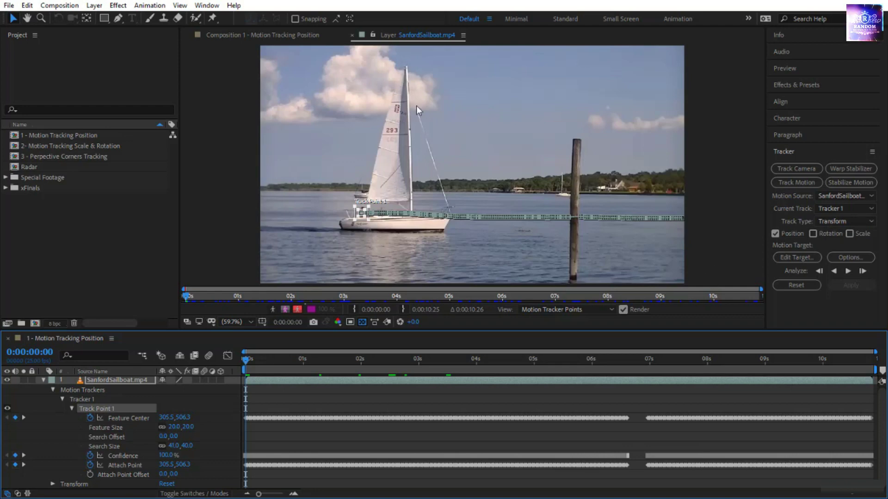
click(296, 36)
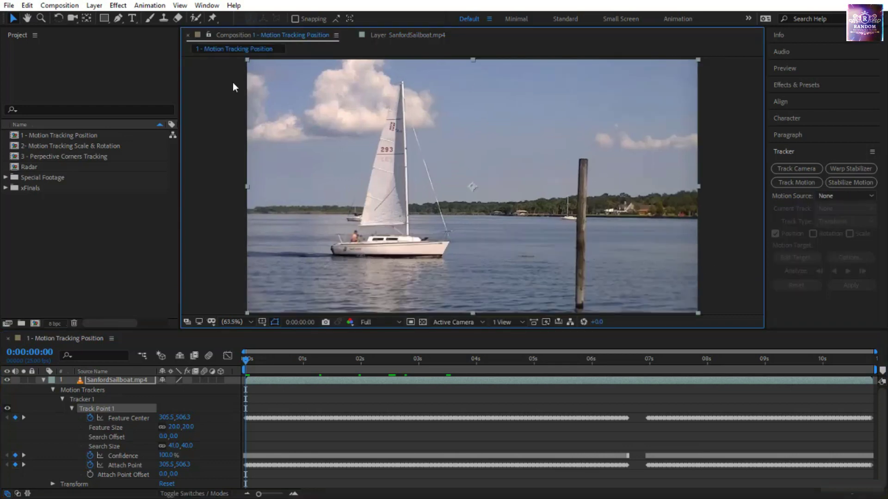
With no layer selected, draw a small yellow circle with the Ellipse Tool in the sky behind the sailboat's sail
click(233, 82)
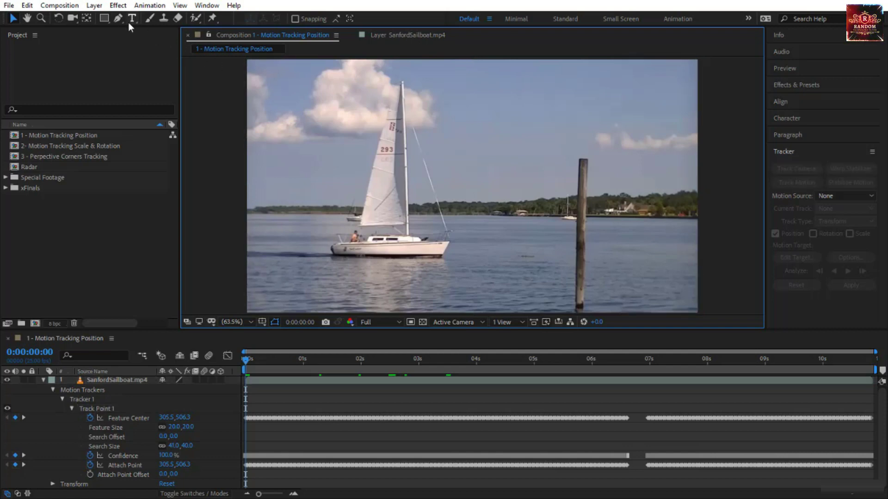
click(102, 19)
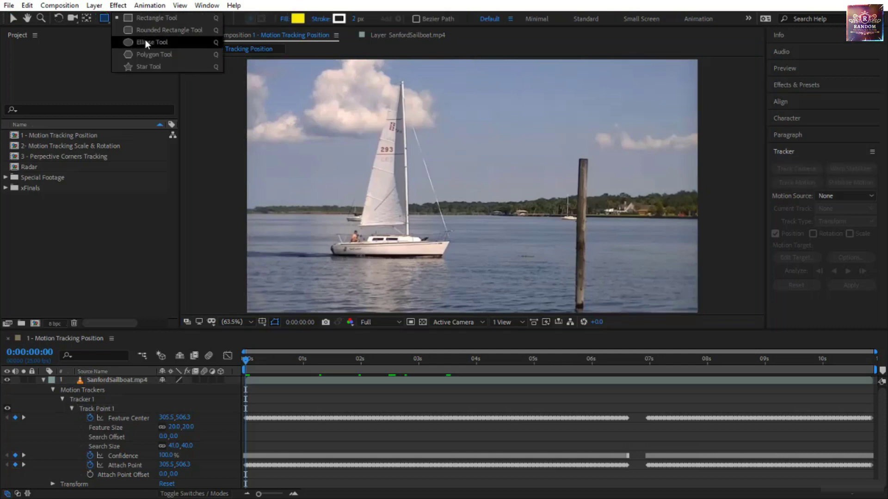
click(146, 41)
drag(303, 164, 319, 186)
Give the yellow circle a black (000000) stroke 5 px wide
click(338, 18)
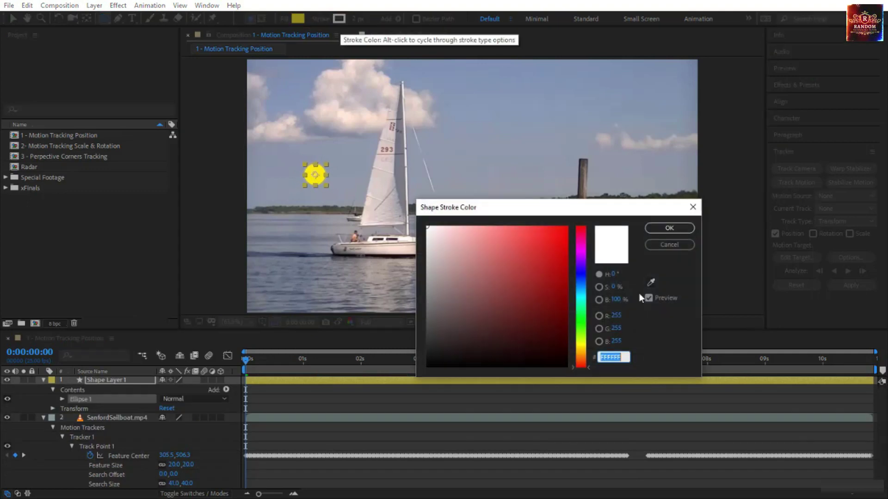
drag(532, 291, 372, 397)
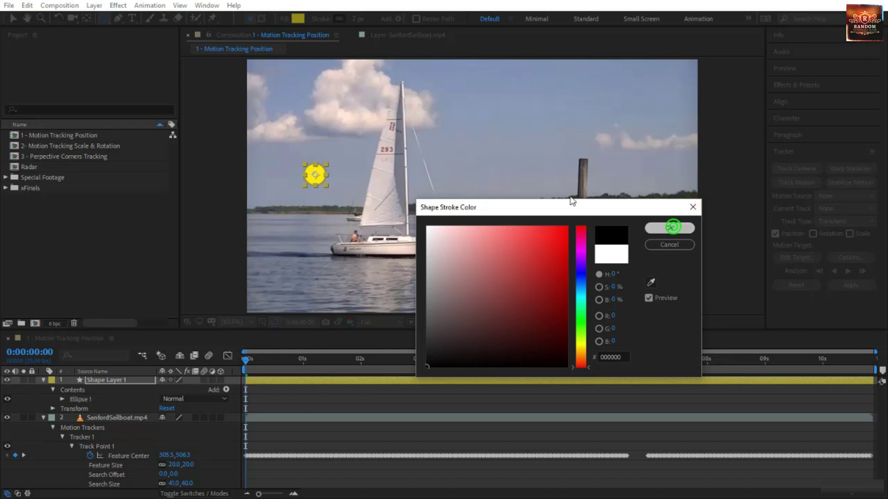
click(669, 228)
click(353, 18)
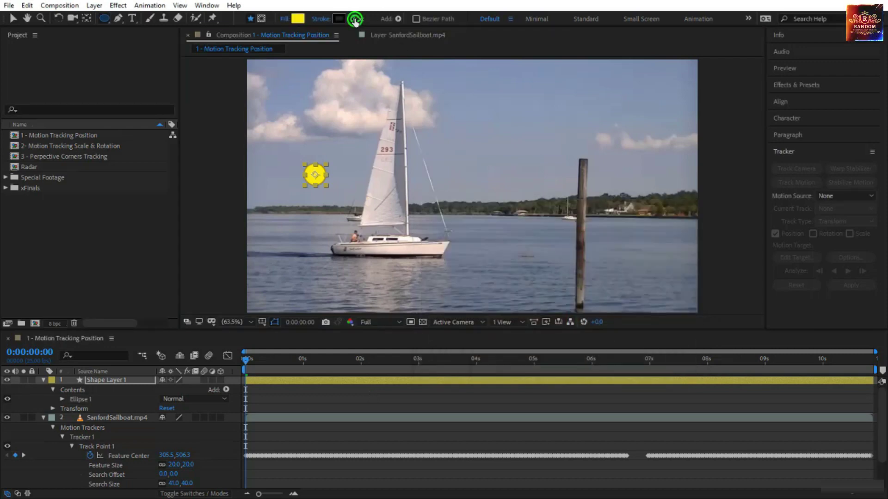
text(5)
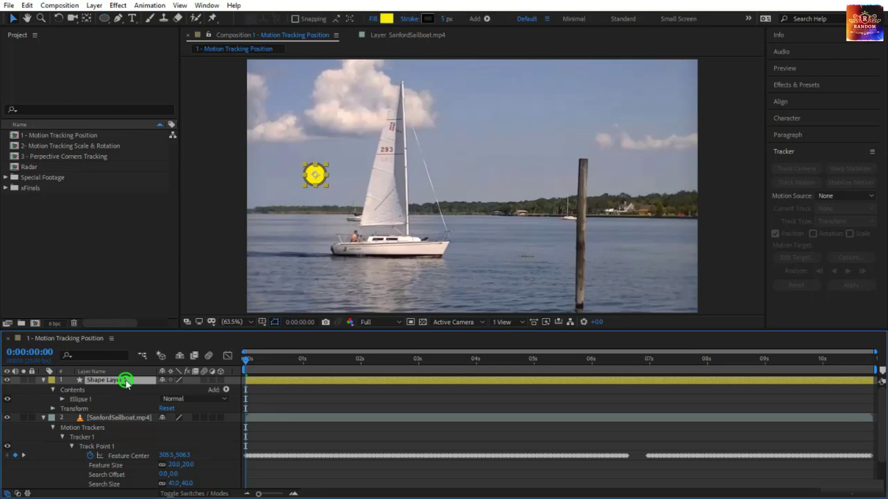
Rename the new shape layer as Circle
key(Return)
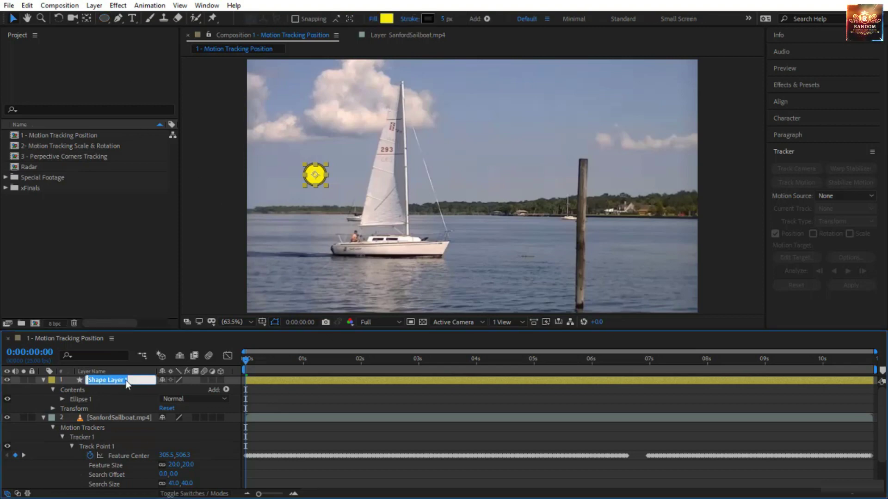
text(Circle)
key(Return)
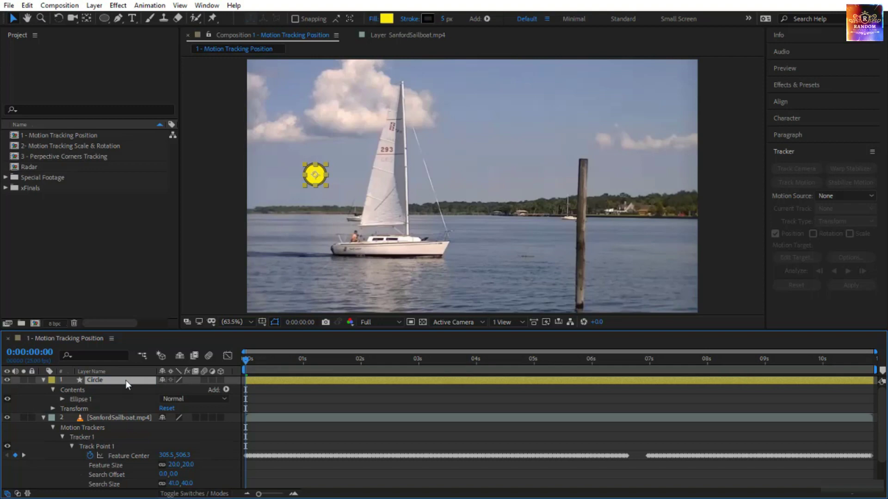
scroll(135, 447, down, 3)
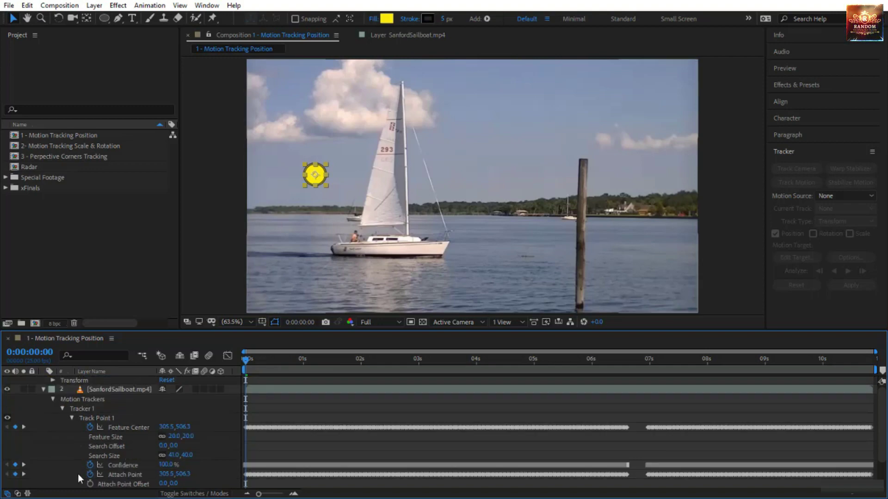
scroll(141, 452, up, 3)
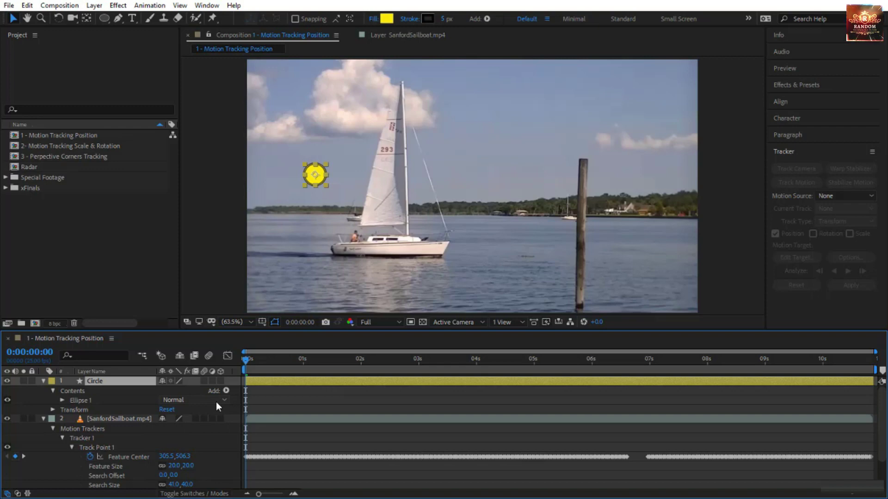
Select Tracker 1 in the SanfordSailboat.mp4 layer view and set its Motion Target to the Circle layer
click(383, 41)
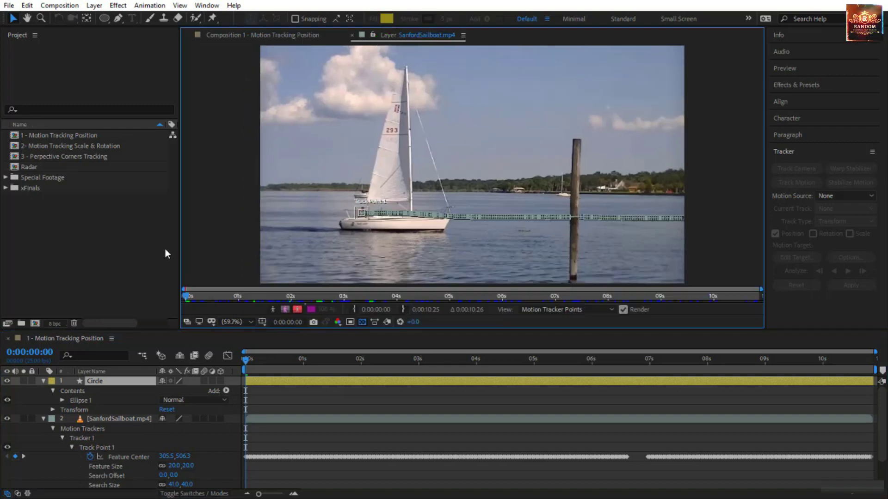
click(86, 443)
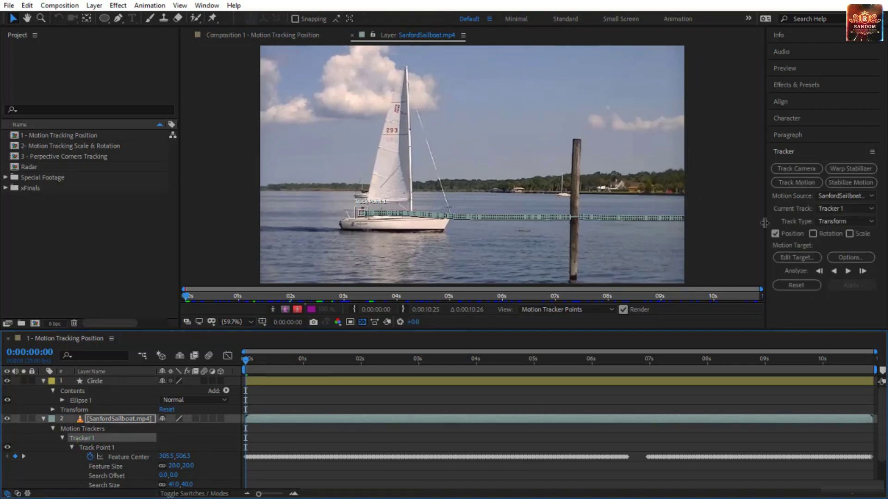
click(796, 258)
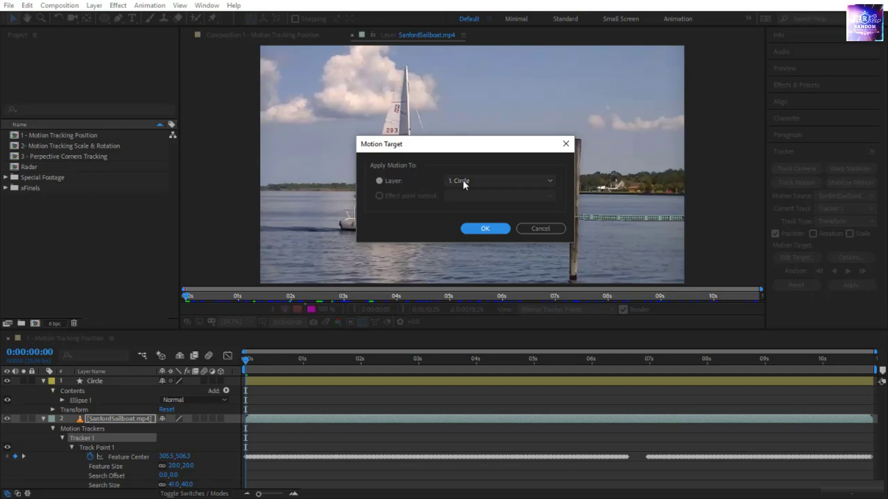
drag(517, 143, 573, 141)
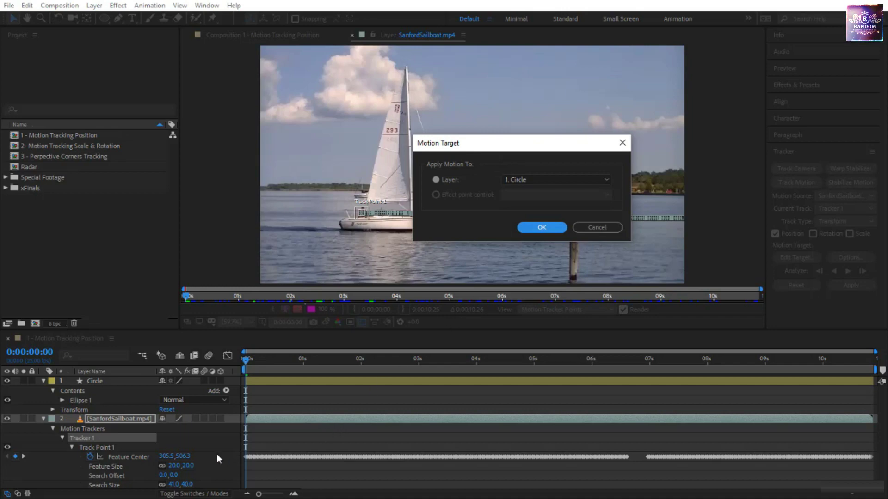
click(529, 228)
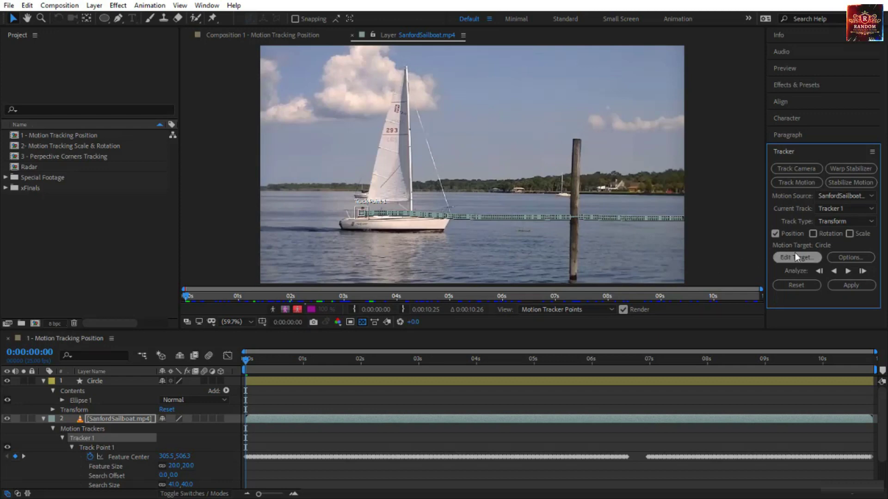
Apply Tracker 1's motion to the Circle layer in X and Y and display the 1 - Motion Tracking Position composition
click(847, 285)
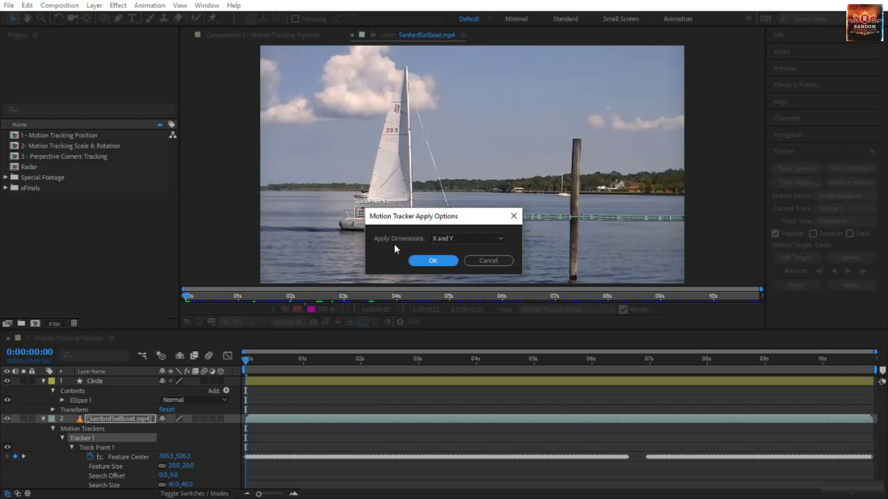
click(444, 239)
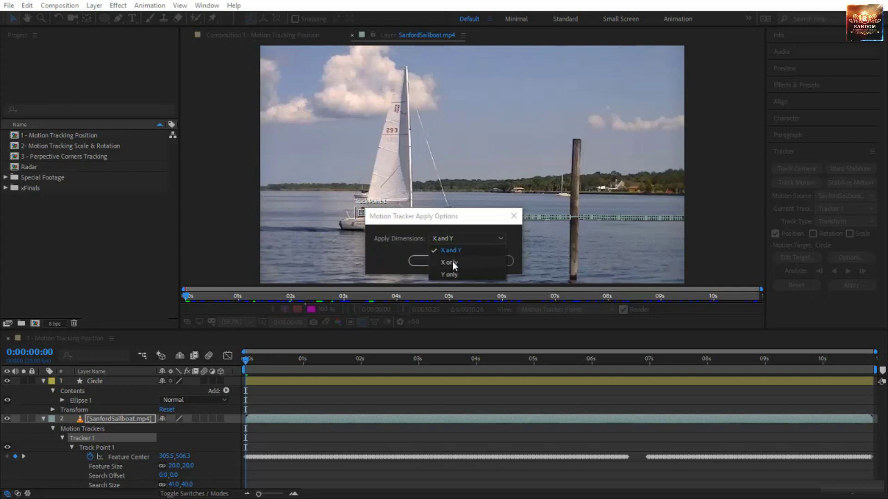
click(405, 250)
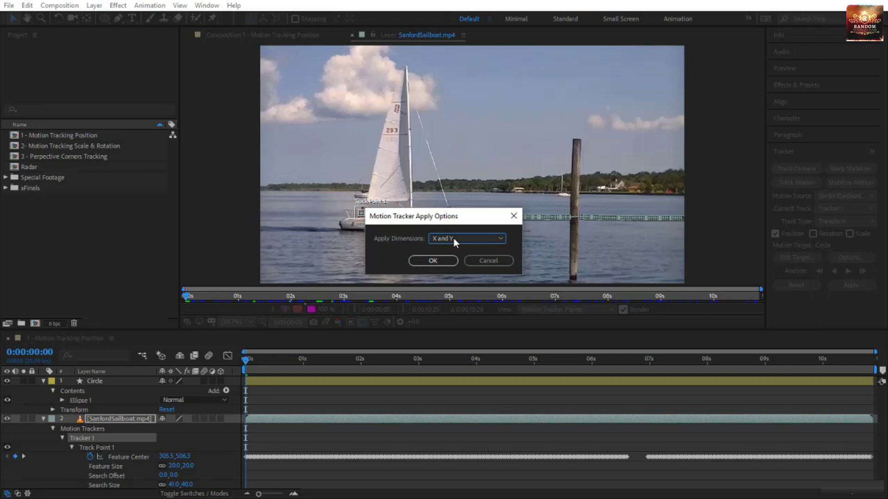
click(433, 260)
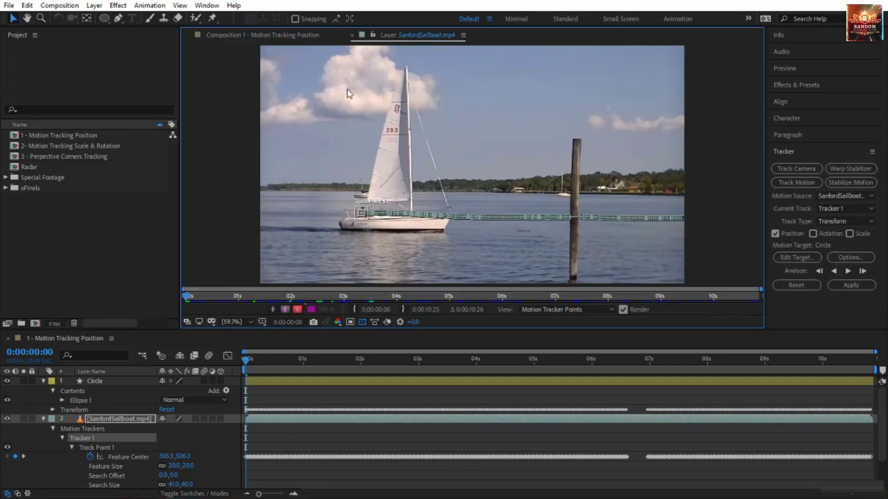
click(278, 35)
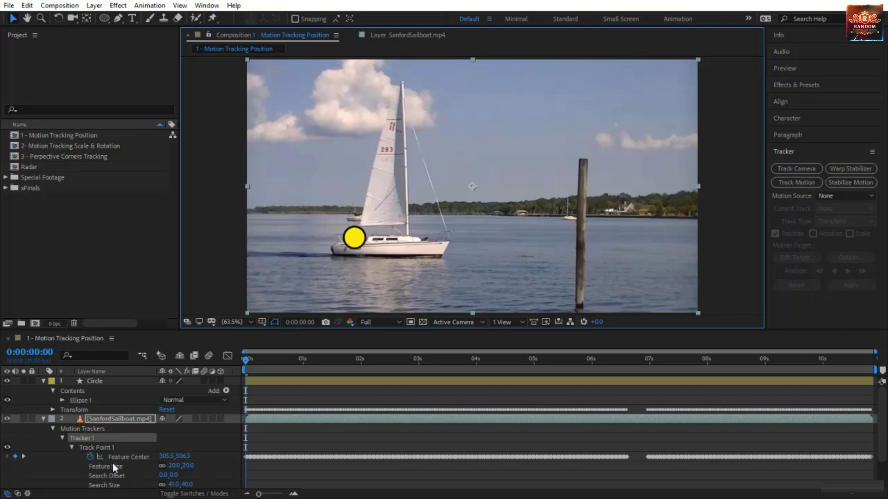
Reveal the Circle layer's Position keyframes and compare them with Track Point 1's Attach Point keyframes
scroll(113, 464, down, 2)
scroll(131, 463, up, 2)
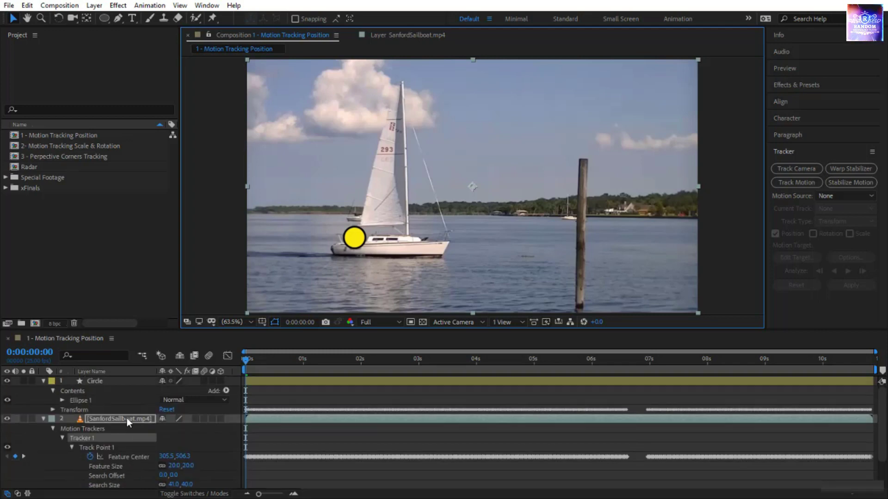
click(115, 382)
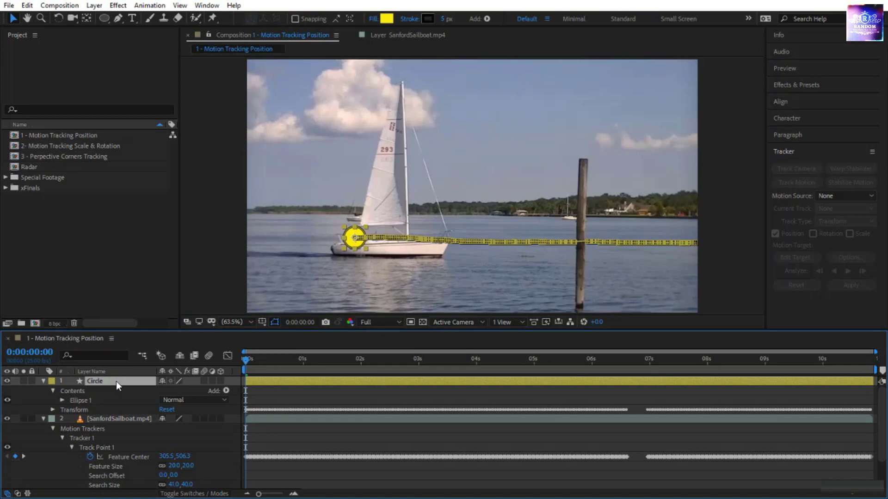
key(p)
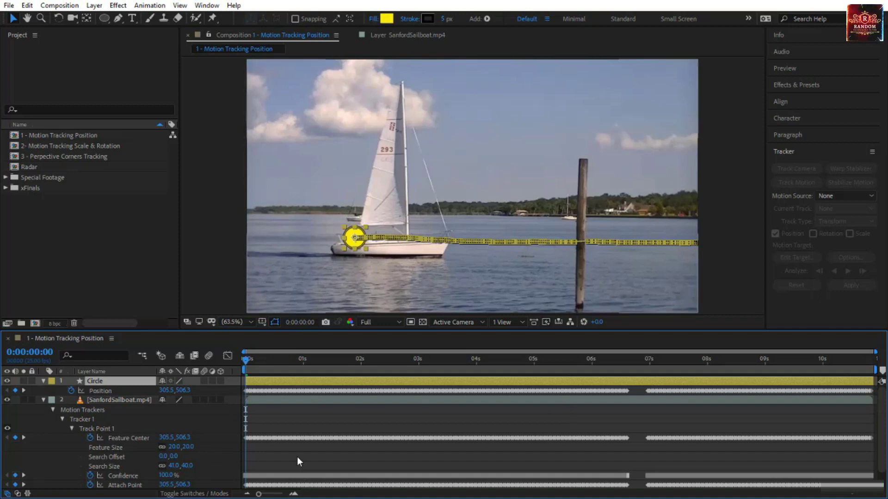
scroll(297, 457, down, 2)
click(120, 468)
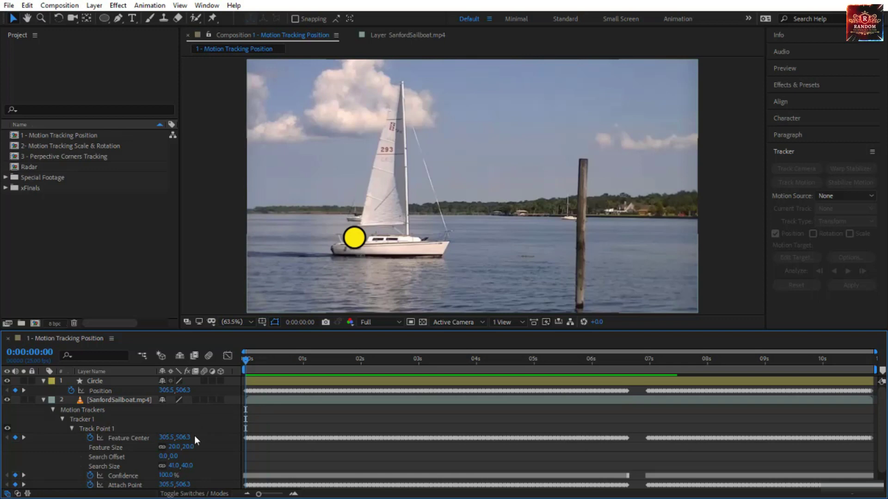
scroll(194, 438, down, 2)
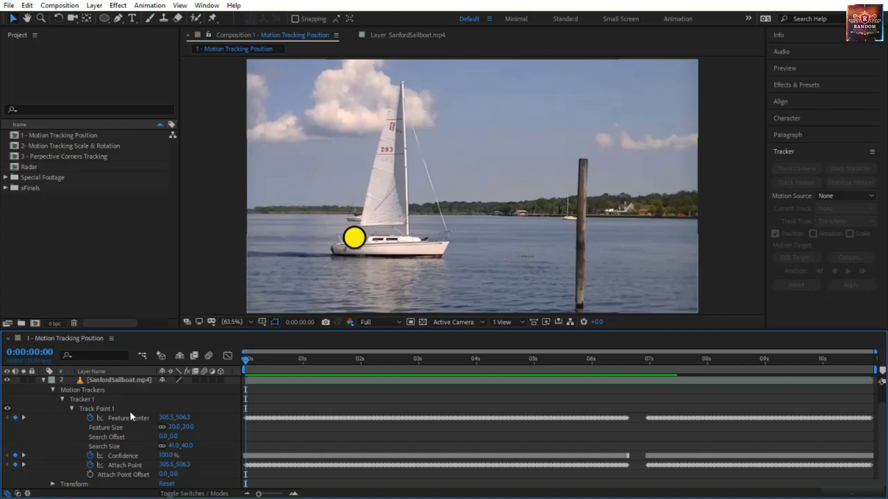
Examine the Circle layer's Position keyframes and motion path, and preview the composition to check how the circle follows the boat
scroll(130, 412, up, 2)
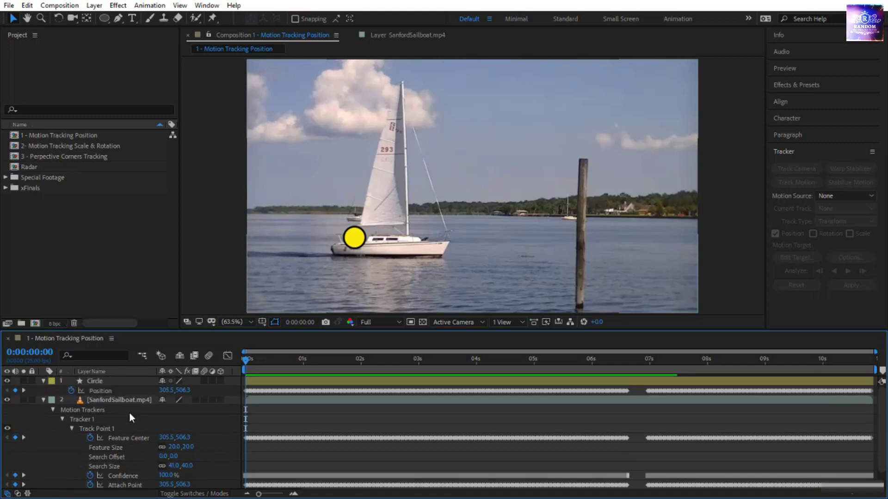
click(110, 392)
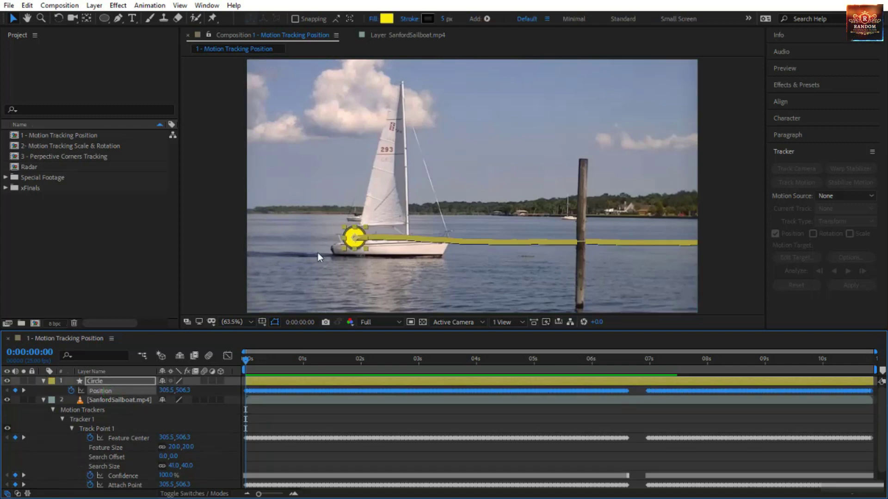
click(332, 418)
key(space)
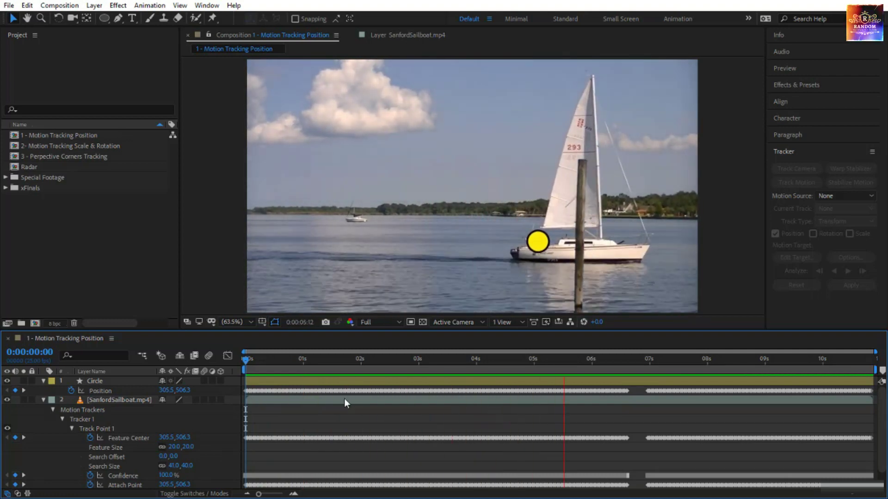
key(space)
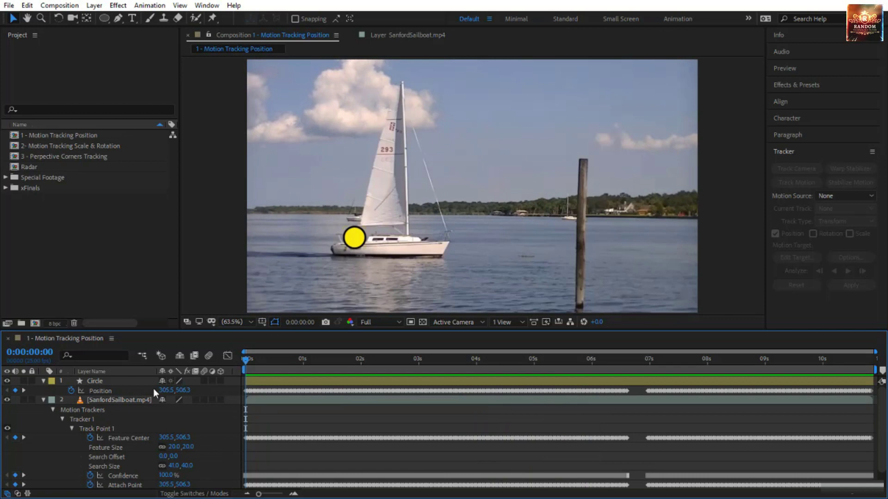
Remove all Position keyframes from the Circle layer and move the circle into the sky at about 211, 242
click(71, 392)
drag(357, 241, 324, 148)
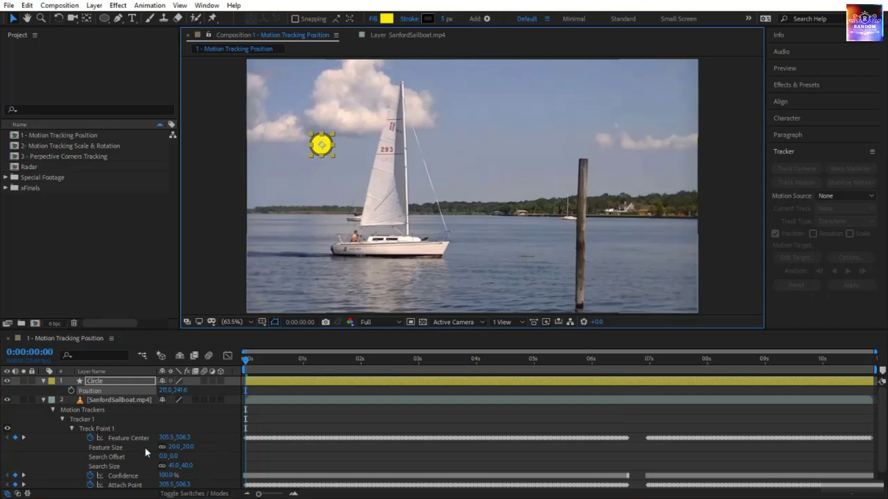
In the SanfordSailboat.mp4 layer view, set Track Point 1's Attach Point Offset to 0.0, -70.0 so it sits above the person
scroll(145, 448, down, 1)
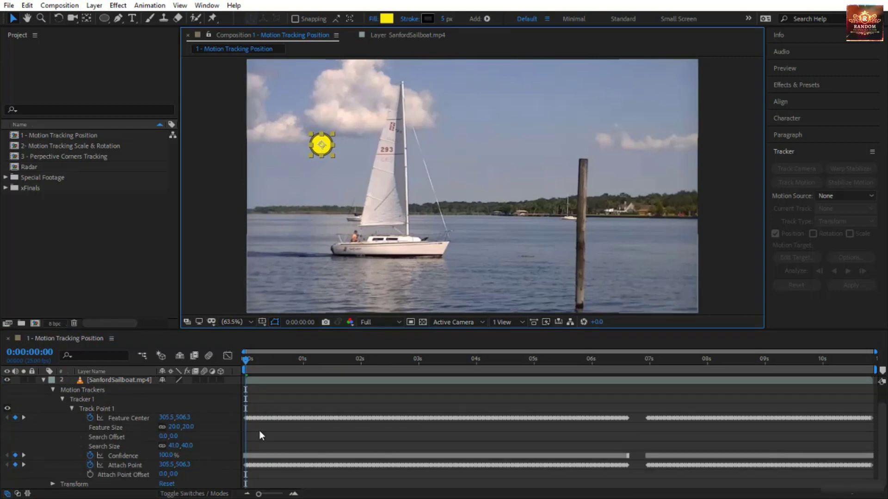
click(391, 39)
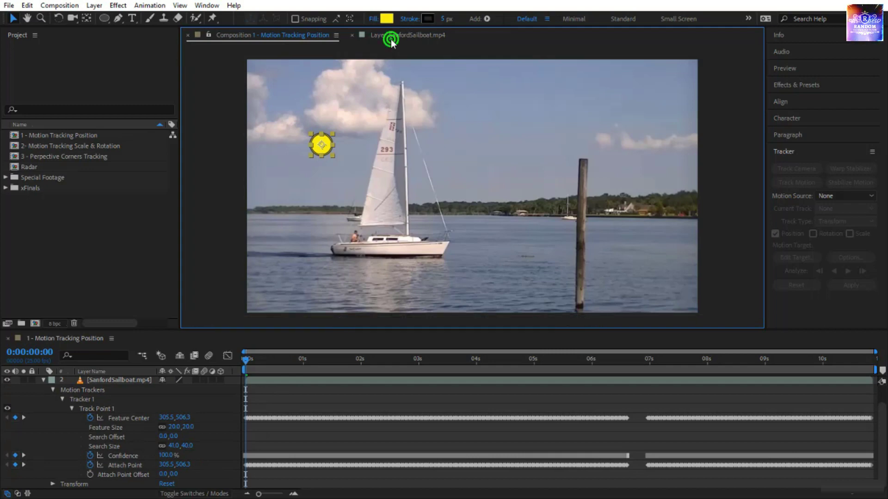
scroll(331, 235, up, 3)
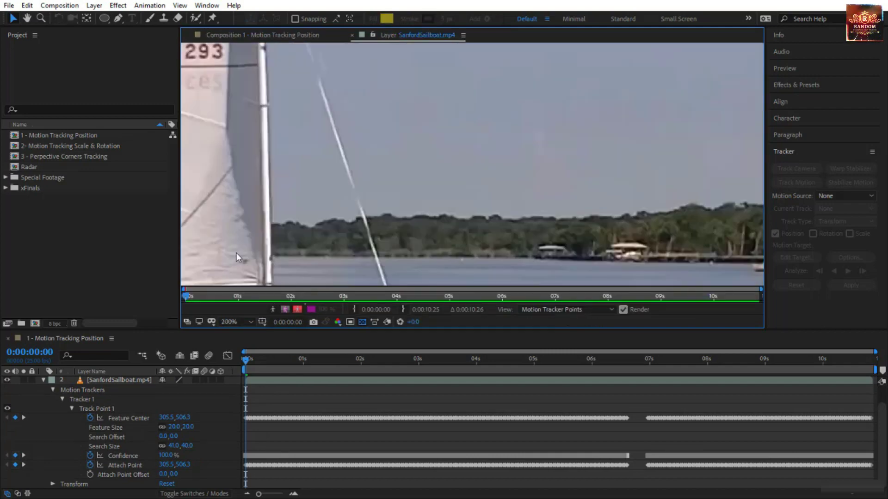
key(h)
drag(234, 252, 534, 156)
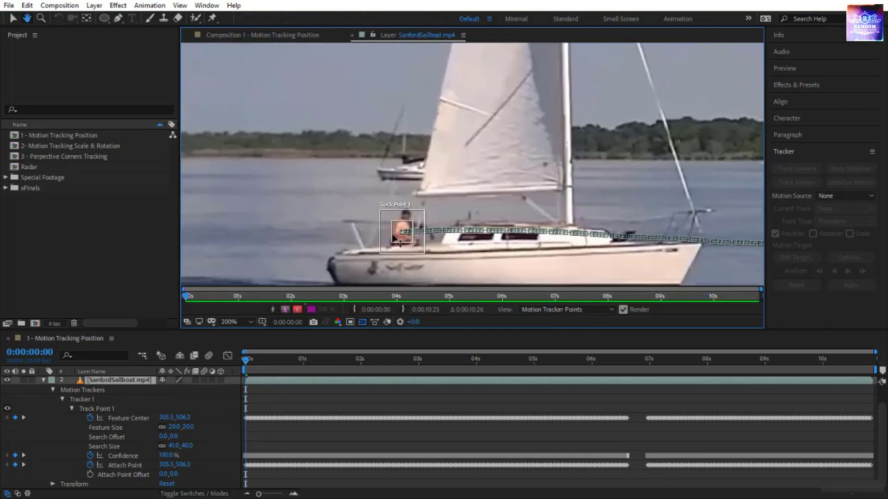
click(172, 474)
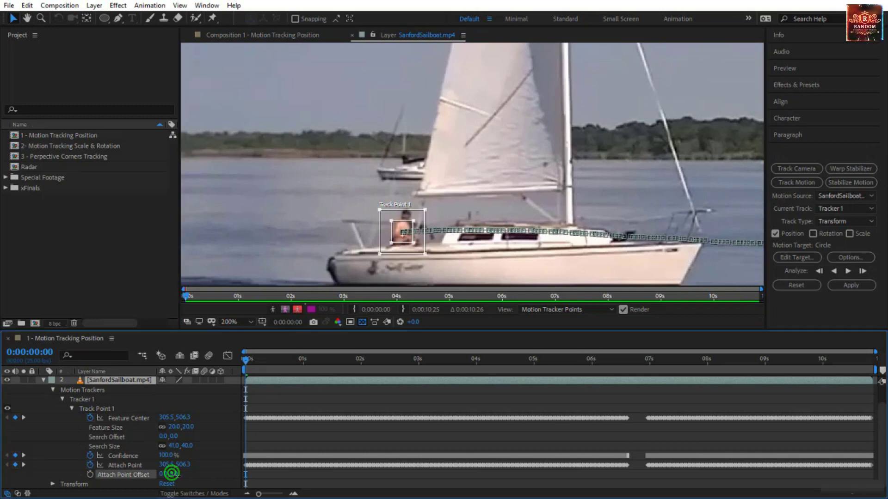
drag(172, 473, 136, 475)
click(403, 164)
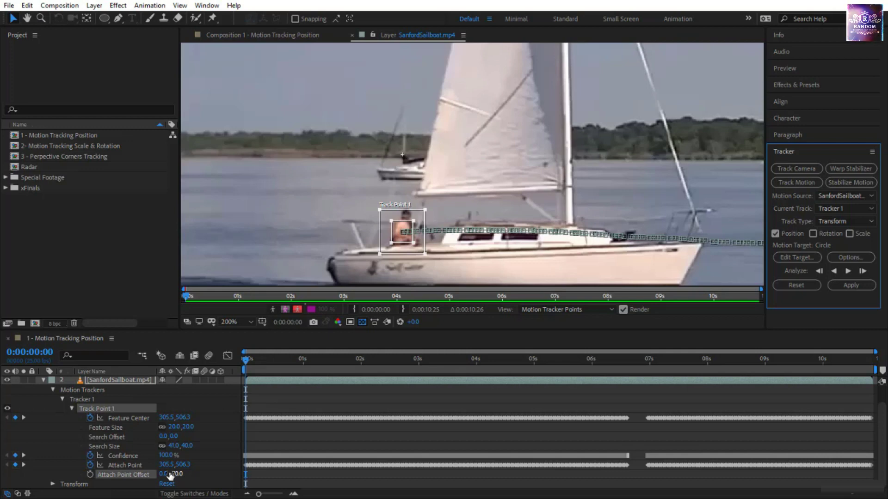
Keep Circle as the Motion Target and apply Tracker 1's motion to it in X and Y
click(807, 258)
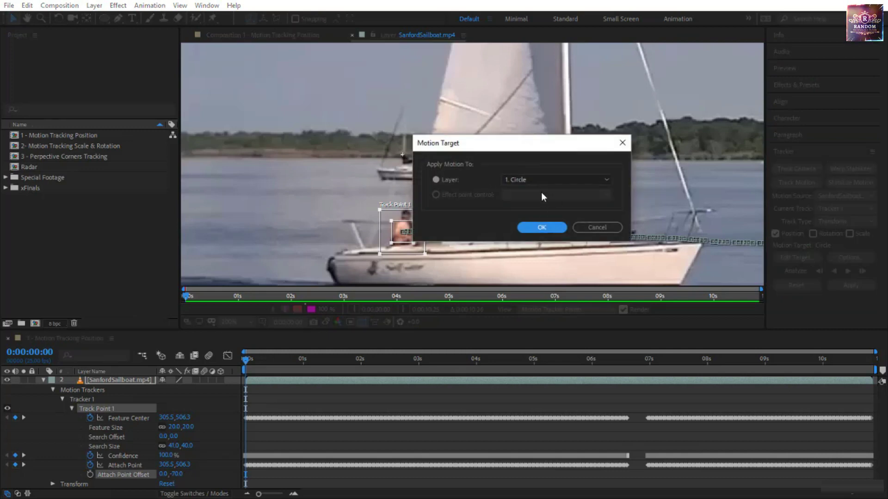
click(542, 228)
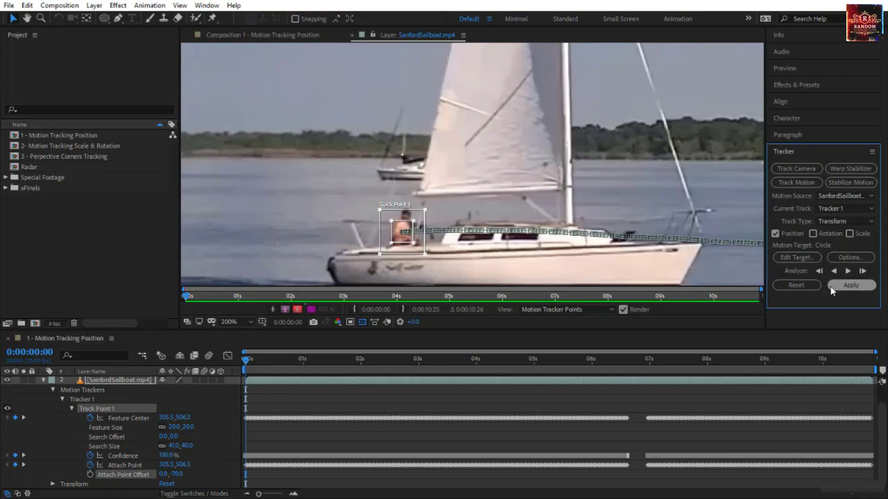
click(844, 283)
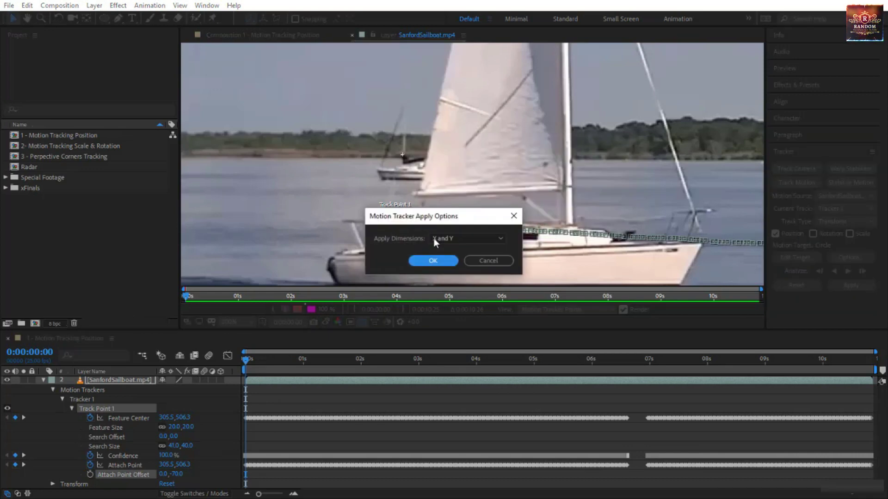
click(441, 260)
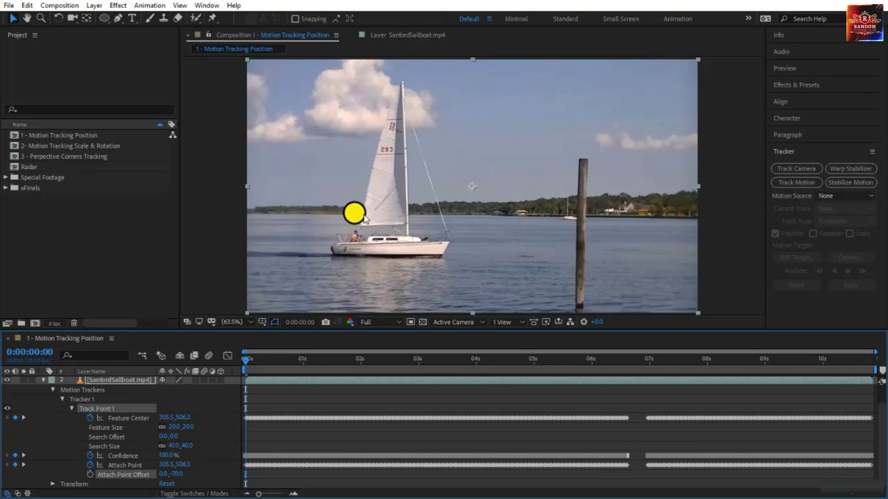
Compare the Circle layer's Position keyframes with Track Point 1's values, and preview the offset motion from the start
scroll(132, 389, up, 1)
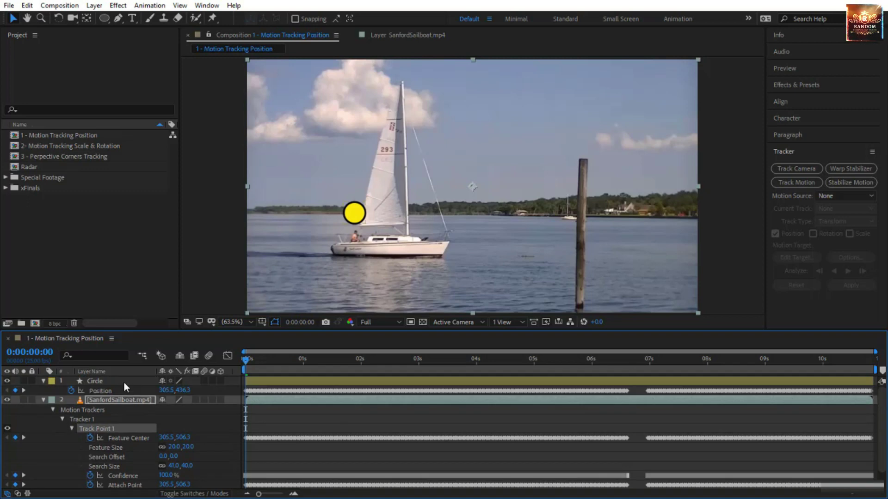
click(142, 390)
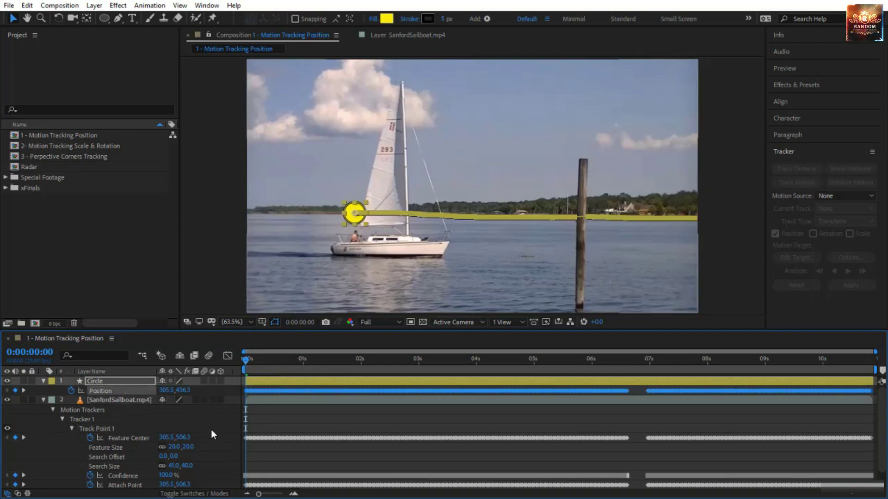
scroll(206, 430, down, 1)
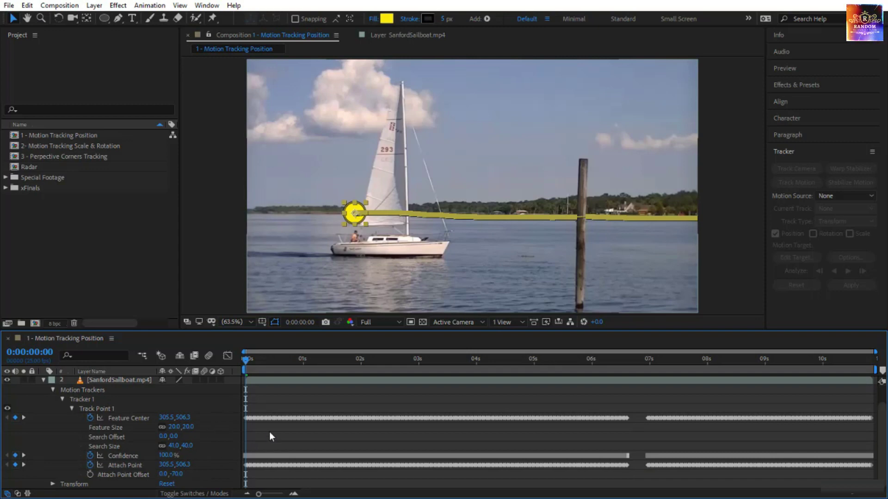
click(305, 403)
scroll(305, 403, up, 1)
key(space)
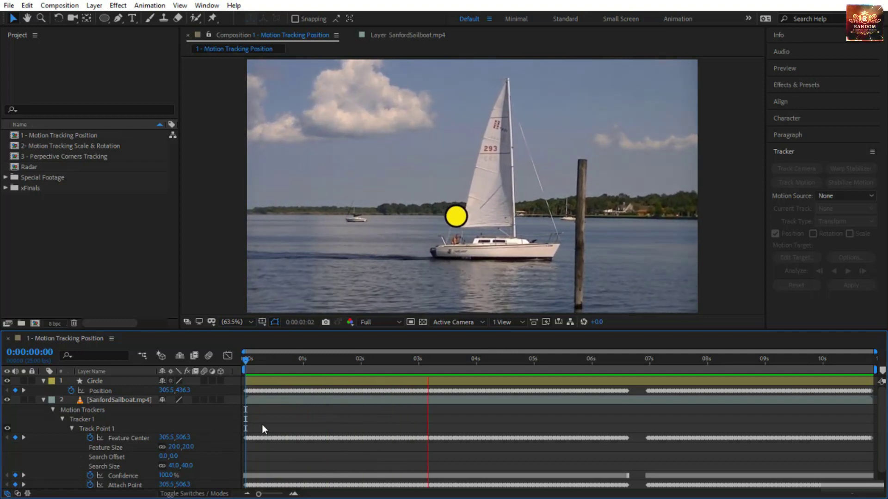
click(244, 362)
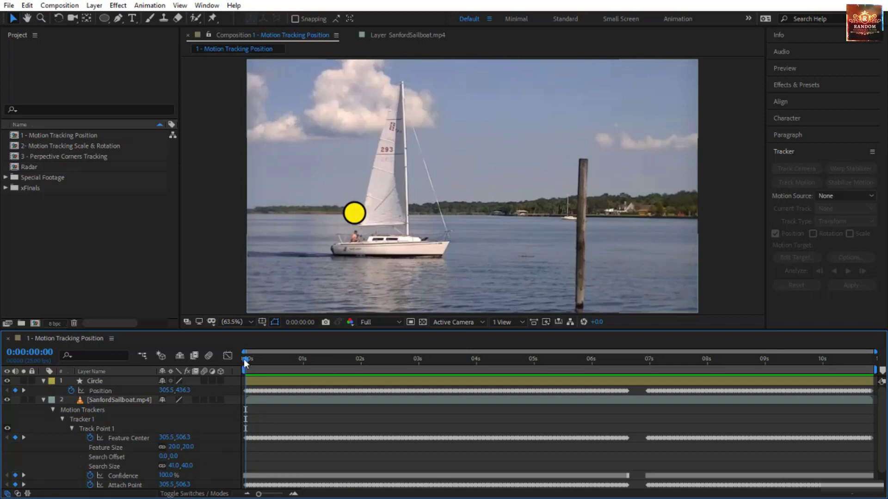
Set Track Point 1's Attach Point Offset to 0.0, 36.0 without reapplying the track to the Circle layer
scroll(196, 460, down, 1)
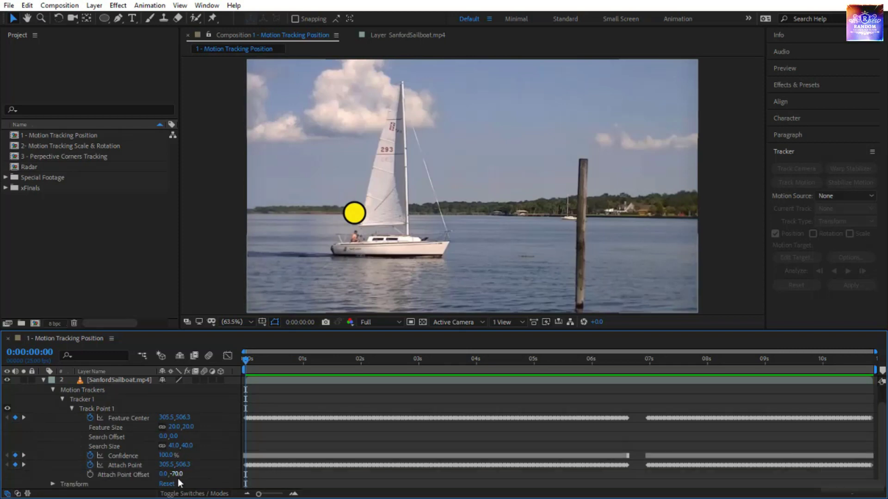
scroll(185, 475, up, 1)
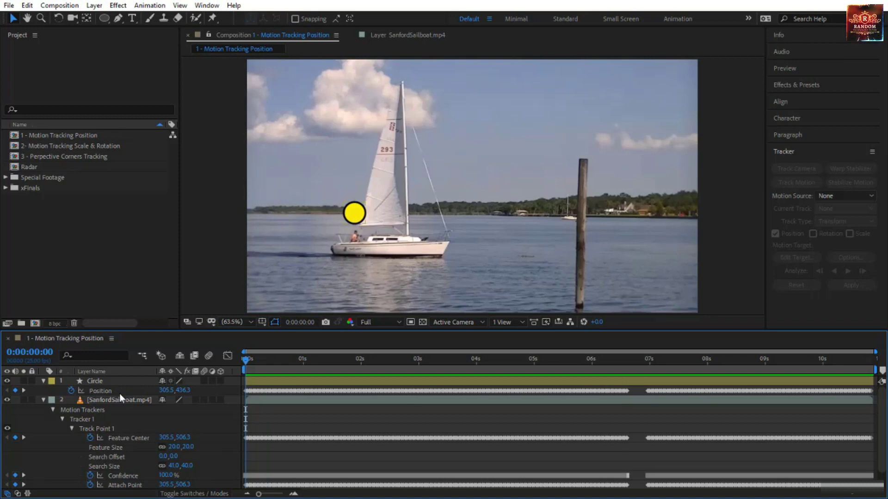
scroll(206, 451, down, 1)
drag(180, 474, 219, 479)
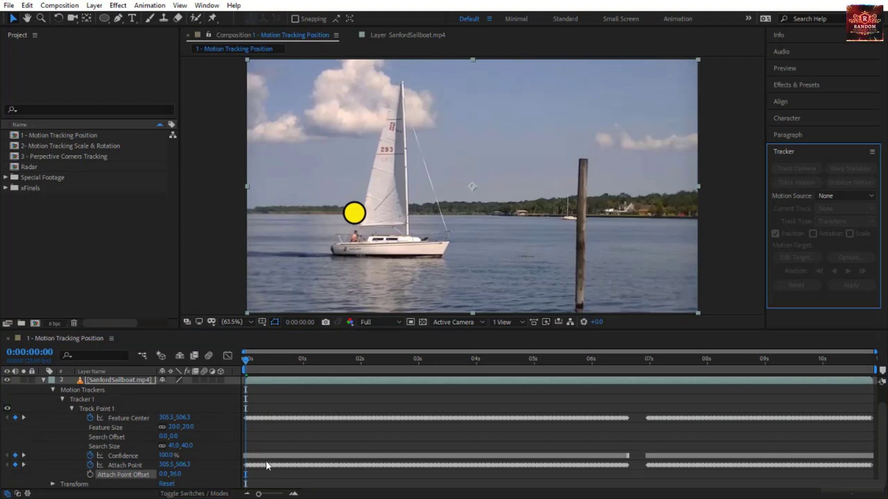
scroll(259, 429, up, 1)
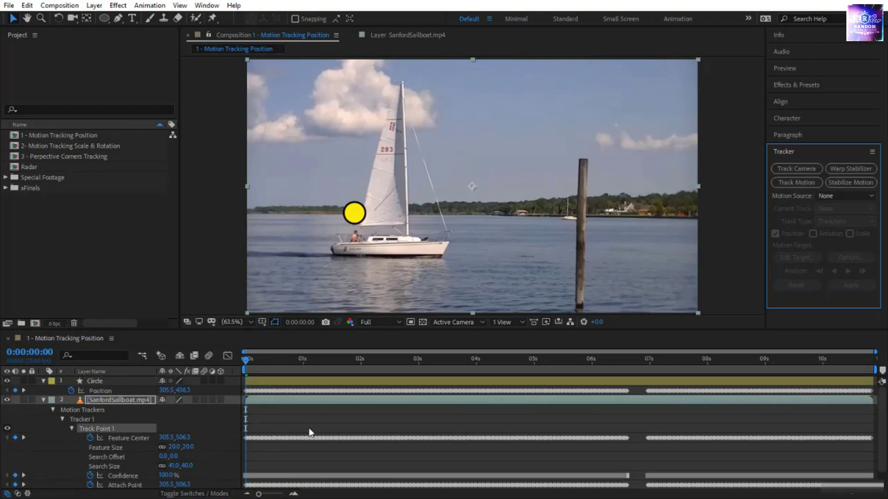
Reveal Ellipse 1's own transform in the Circle layer and keyframe its Position at -447.0, -15.1 at 0:00:00:00
click(43, 381)
click(43, 382)
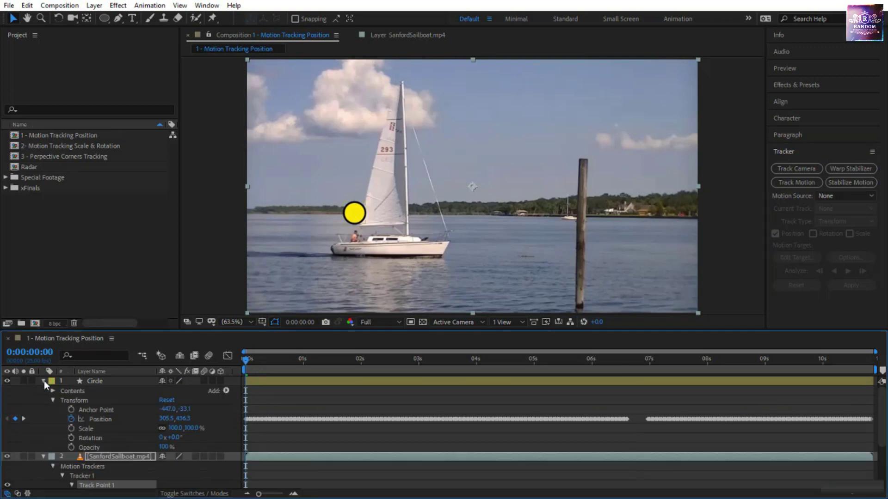
click(53, 391)
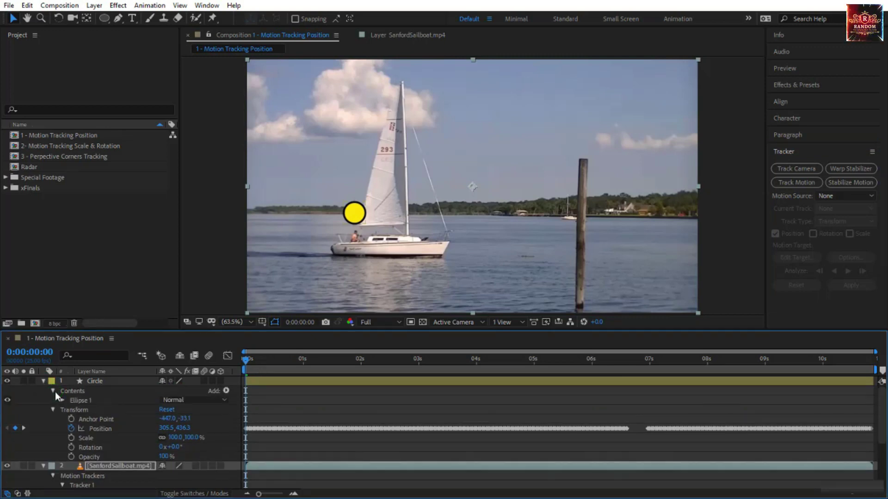
click(62, 400)
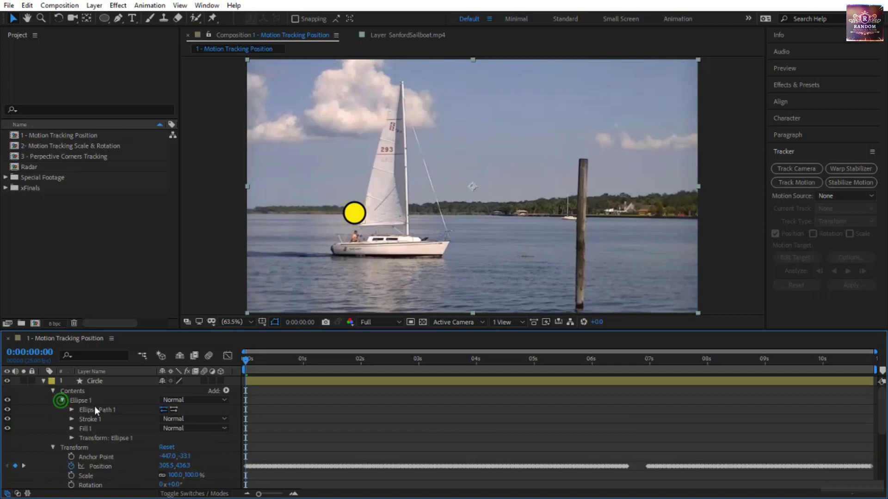
click(72, 438)
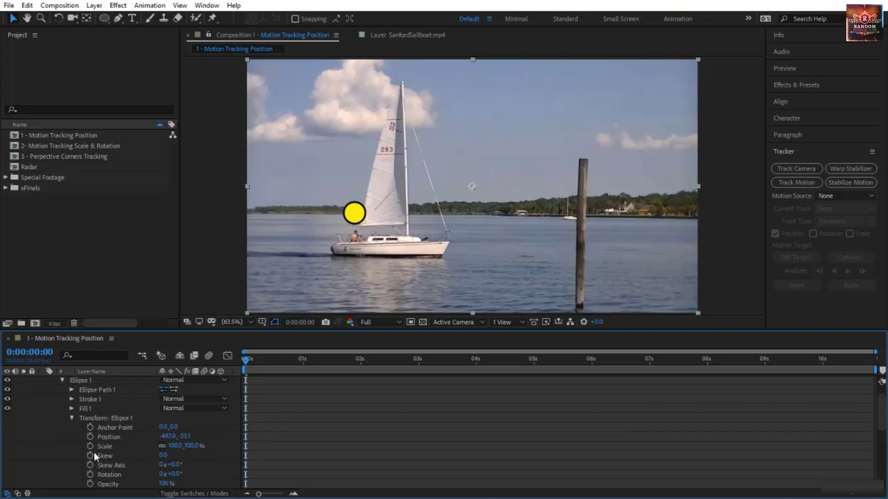
click(90, 437)
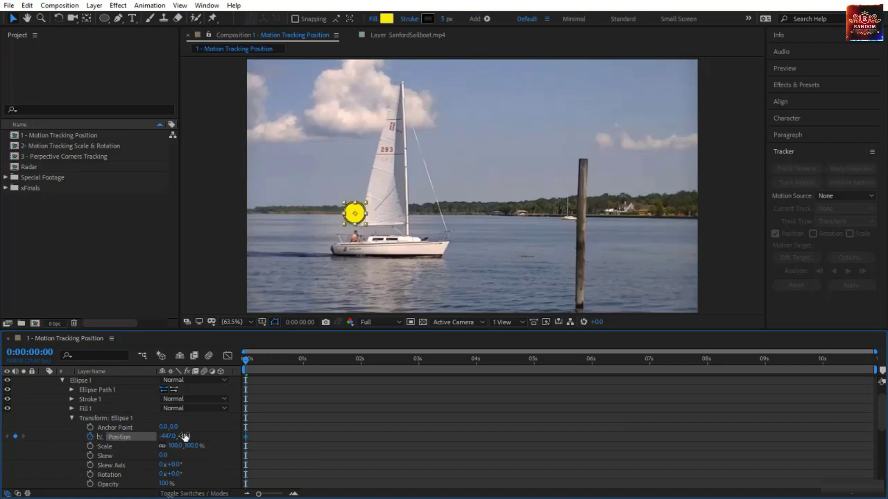
drag(184, 436, 193, 436)
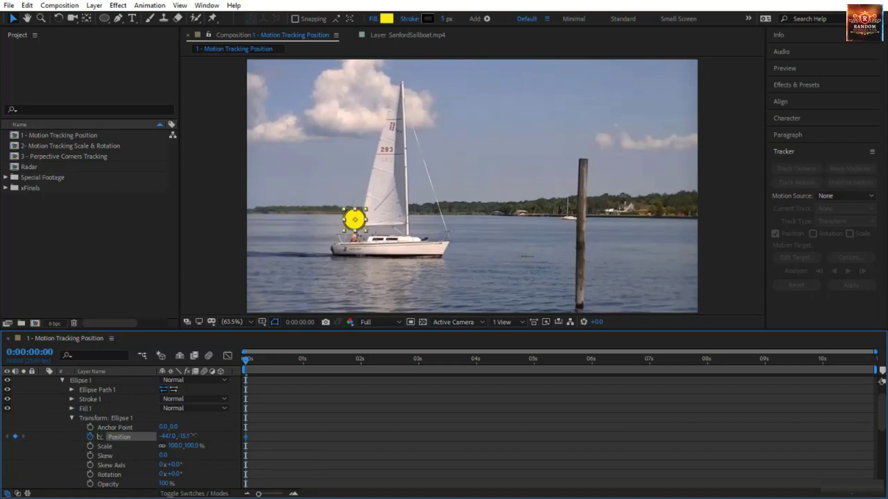
Keyframe Ellipse 1's Position at -447.0, -84.1 at 0:00:00:12, and copy its first Position keyframe to 0:00:01:00
drag(246, 360, 272, 368)
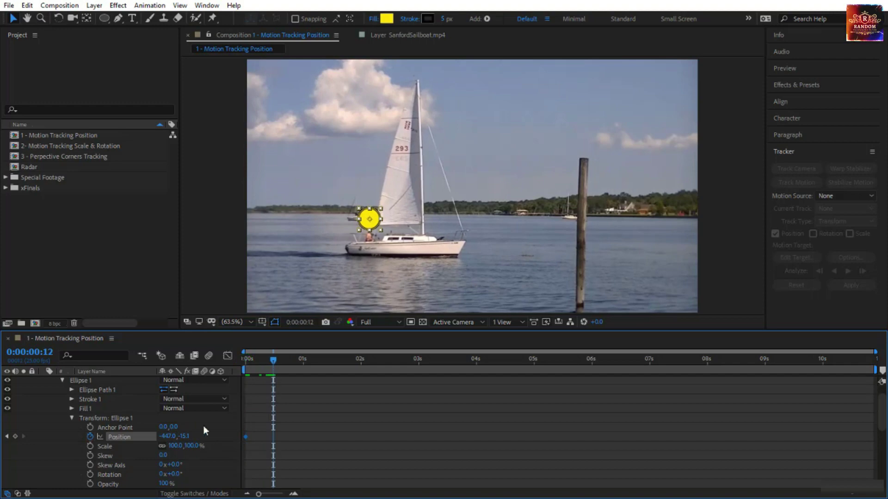
drag(184, 436, 135, 437)
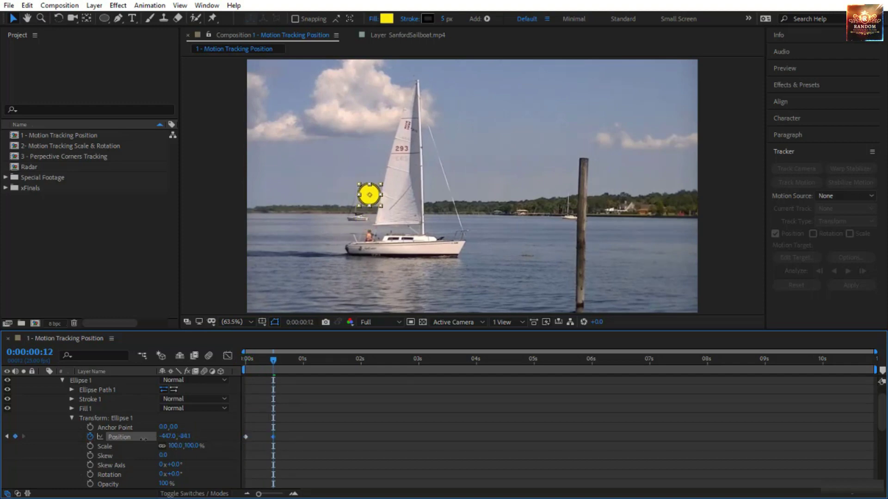
drag(275, 359, 305, 368)
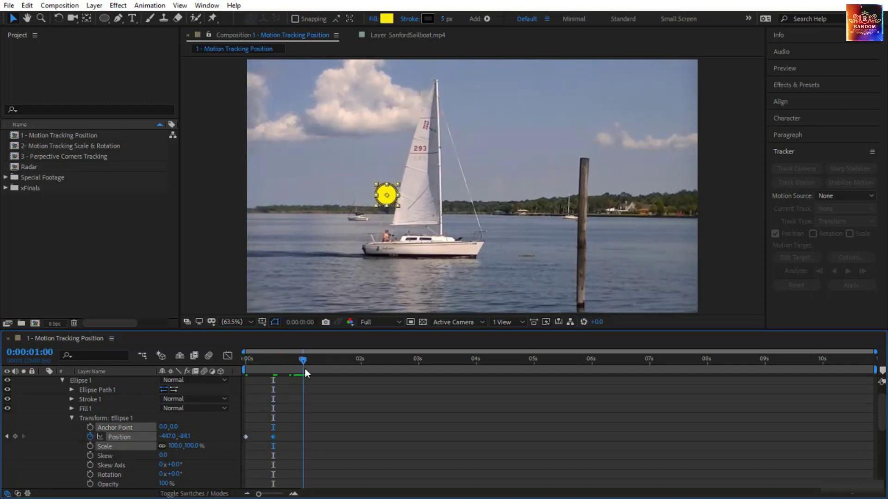
drag(250, 434, 243, 447)
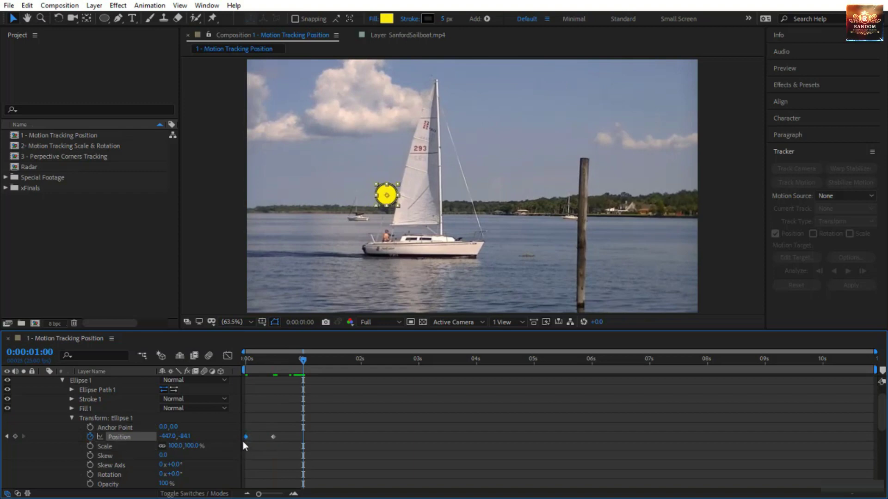
key(ctrl+c)
key(ctrl+v)
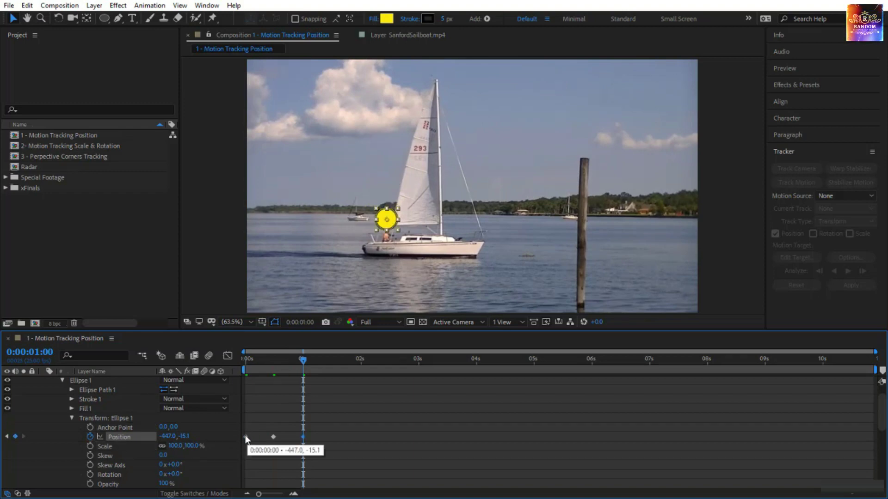
Add the expression loopOut() to Ellipse 1's Position and preview the looping motion from the start
alt+click(91, 437)
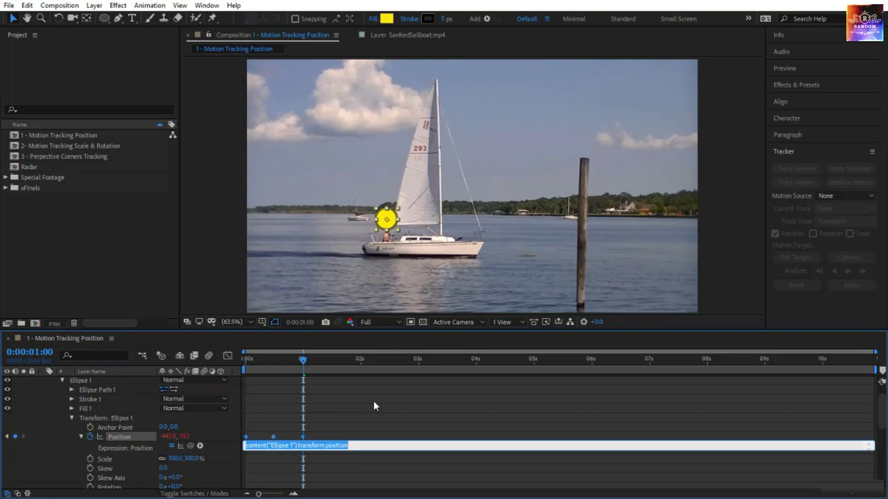
text(loopOut())
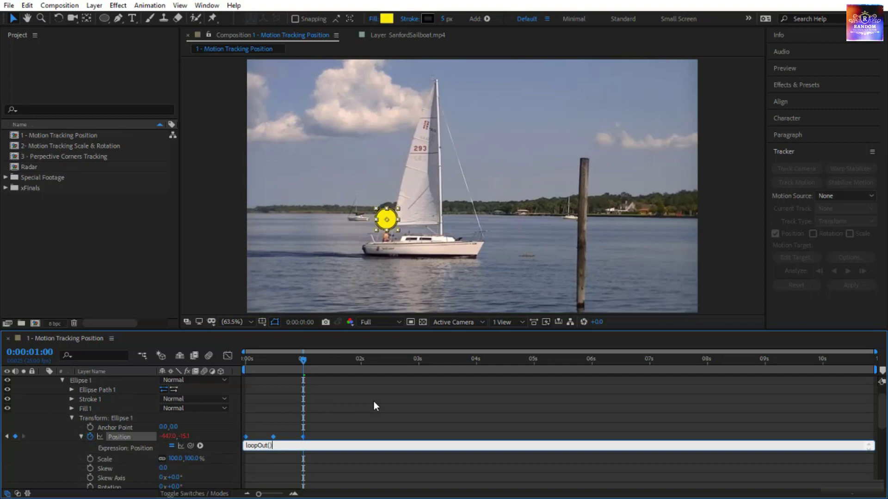
click(374, 401)
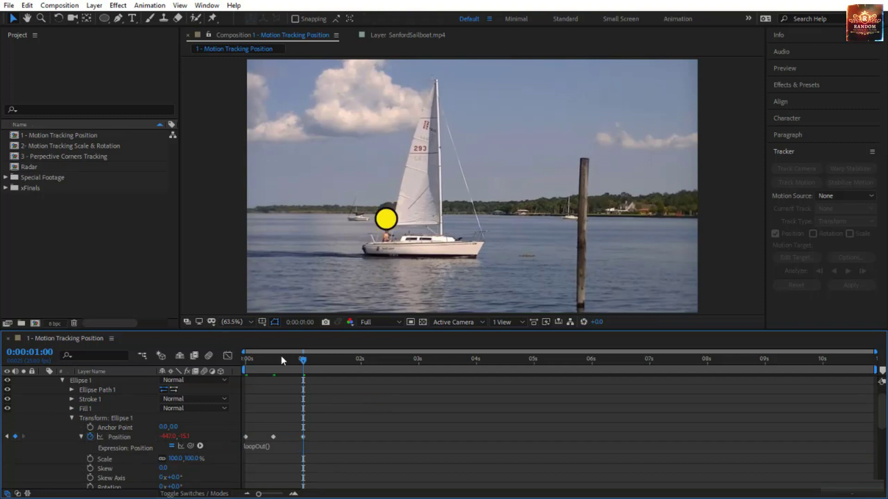
drag(281, 358, 119, 368)
key(space)
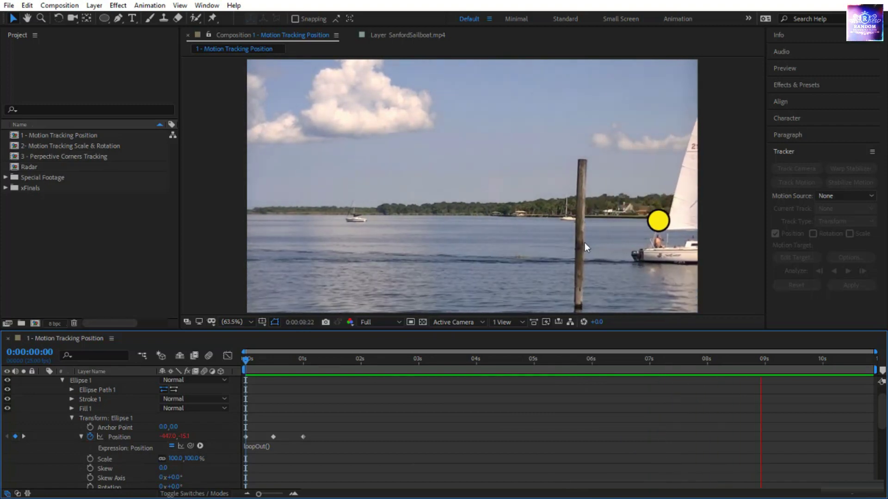
click(244, 362)
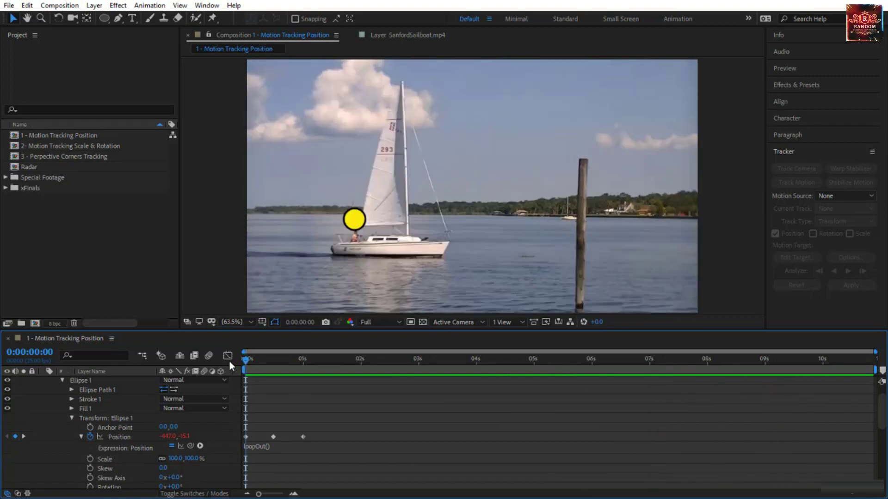
Collapse both layers' properties and add a second copy of SanfordSailboat.mp4 above the Circle layer
scroll(99, 392, up, 2)
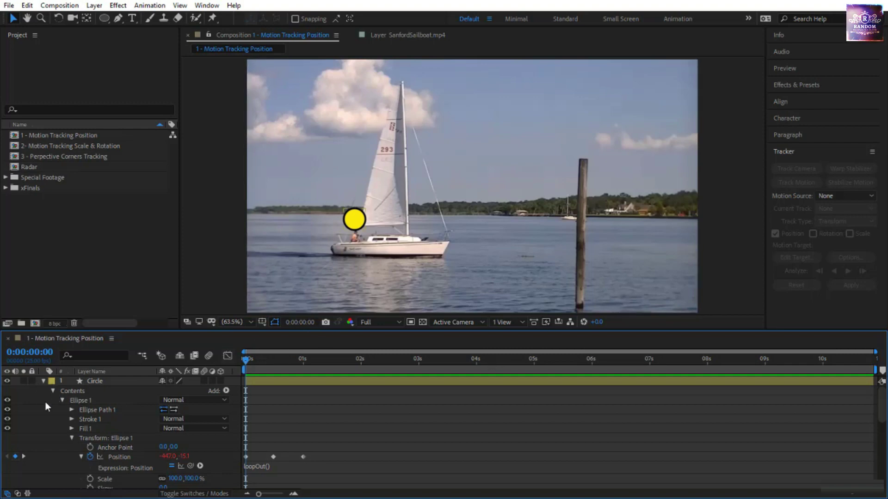
click(42, 383)
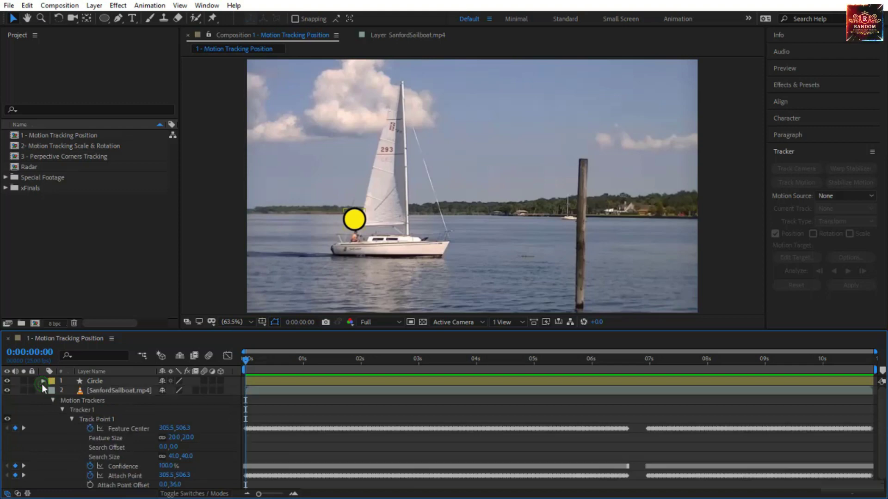
click(43, 392)
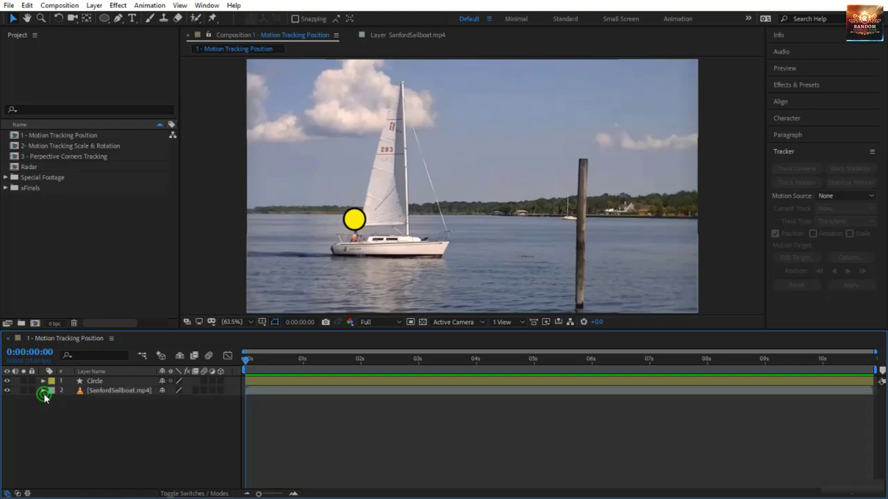
click(135, 413)
click(6, 177)
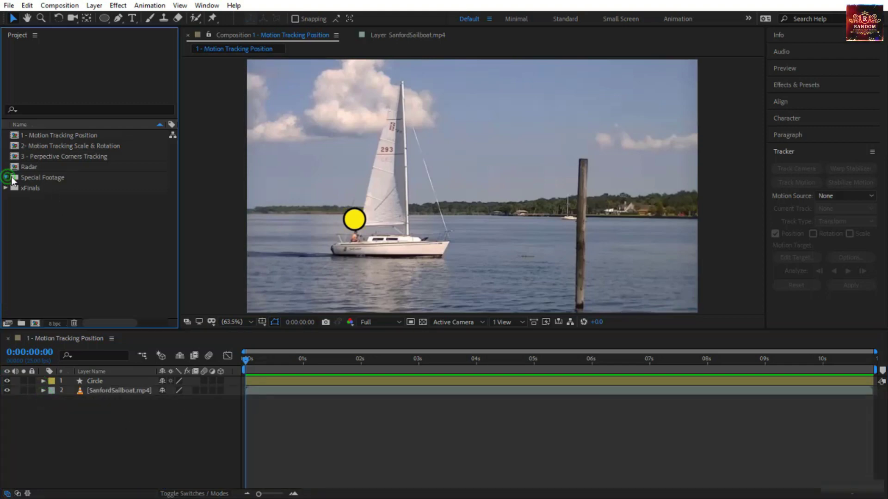
click(63, 221)
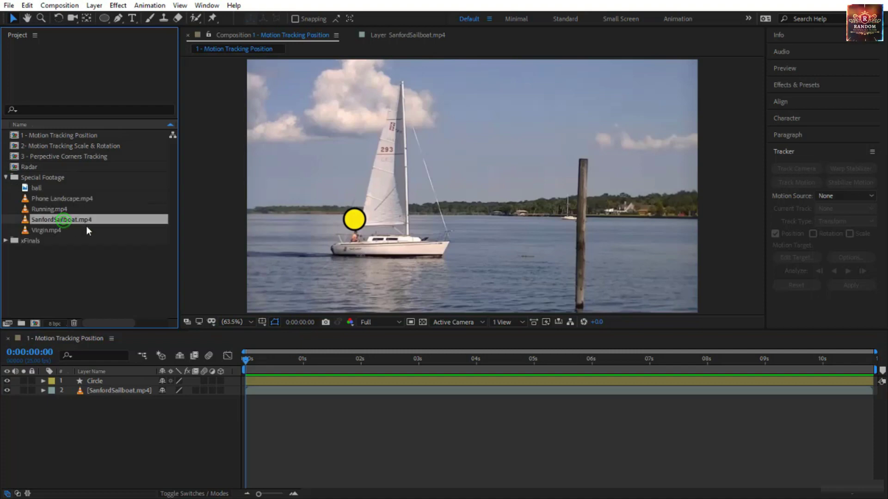
drag(78, 220, 88, 377)
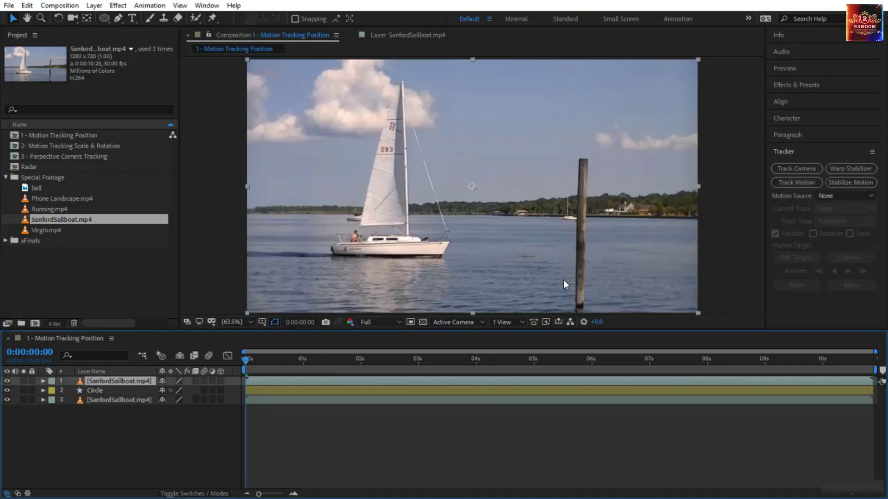
Draw a closed Pen tool mask around the wooden post on the uppermost SanfordSailboat.mp4 layer, following its edges from its upper end to the waterline
click(119, 21)
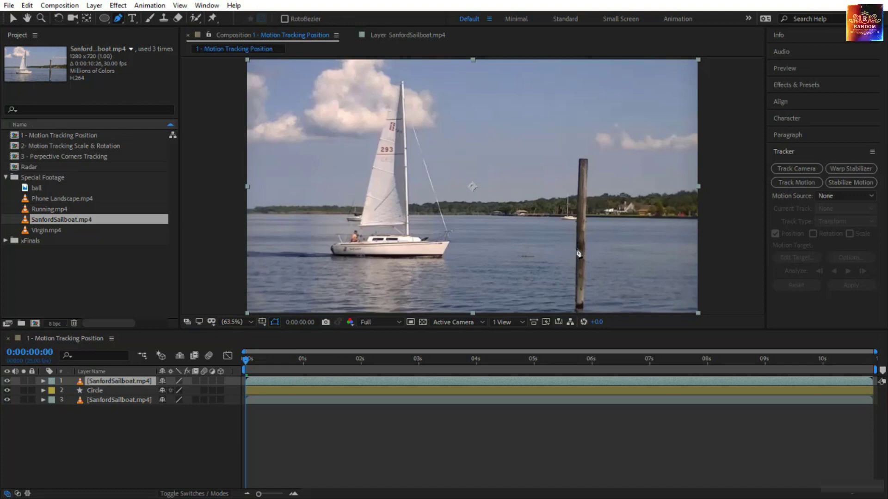
scroll(578, 250, up, 2)
drag(613, 270, 404, 176)
drag(534, 177, 422, 250)
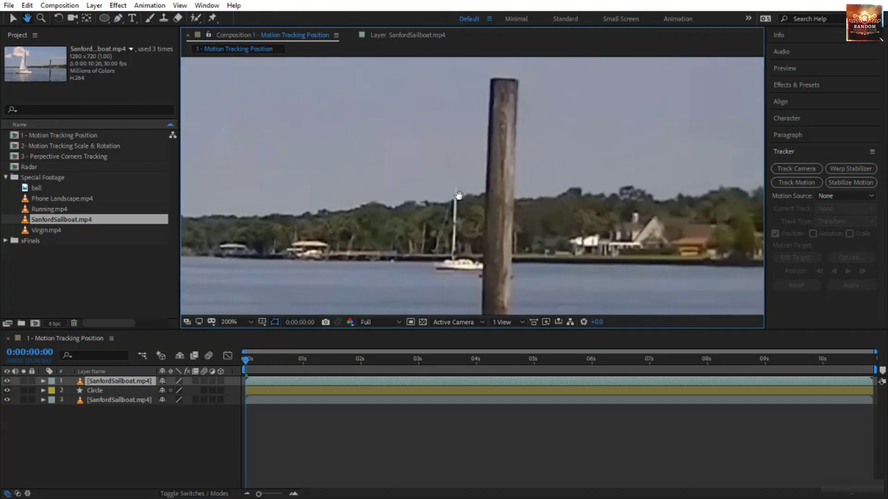
click(491, 82)
click(518, 81)
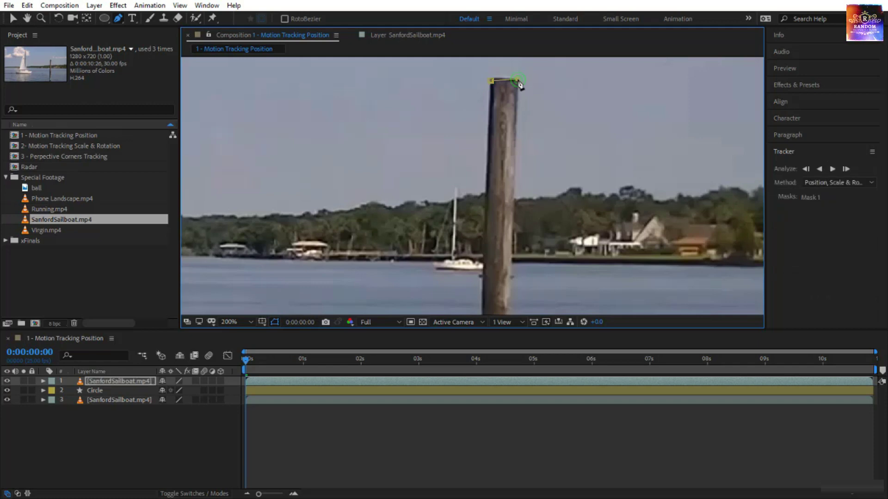
mouse_move(506, 232)
mouse_down()
mouse_move(503, 104)
mouse_move(489, 134)
mouse_up()
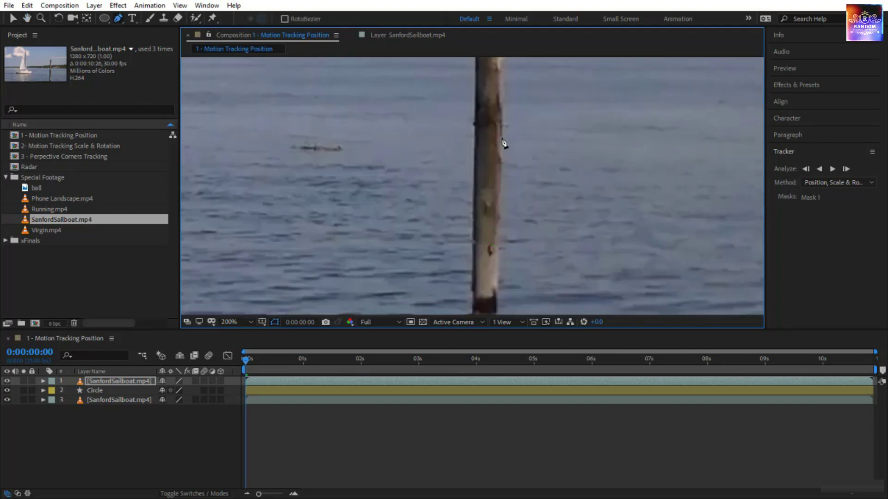
click(502, 139)
drag(495, 229, 481, 140)
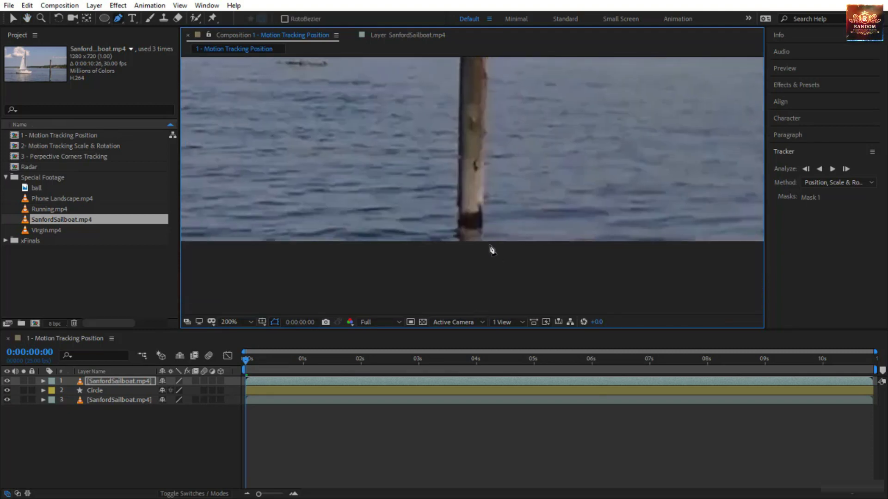
click(483, 227)
click(457, 226)
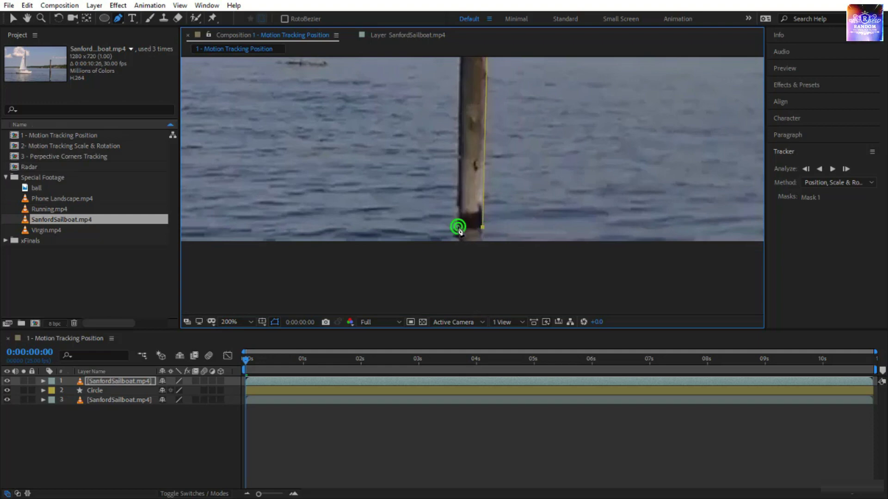
drag(464, 146, 469, 309)
click(465, 193)
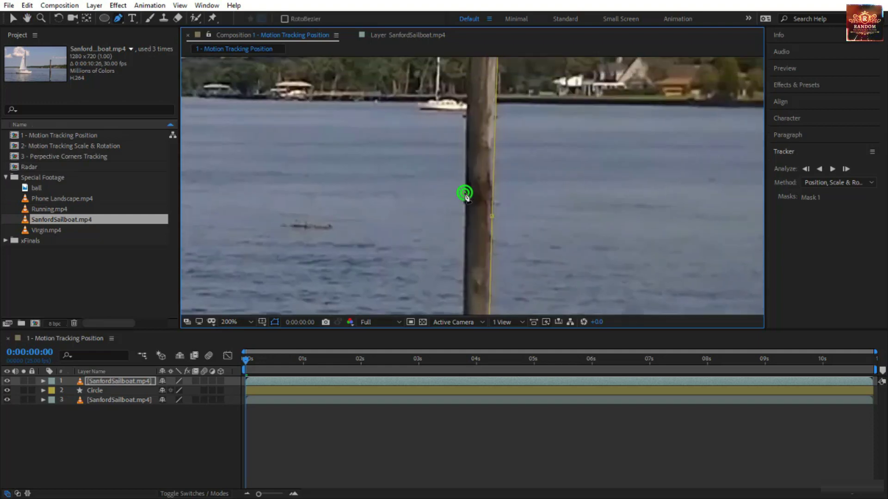
drag(488, 135, 483, 168)
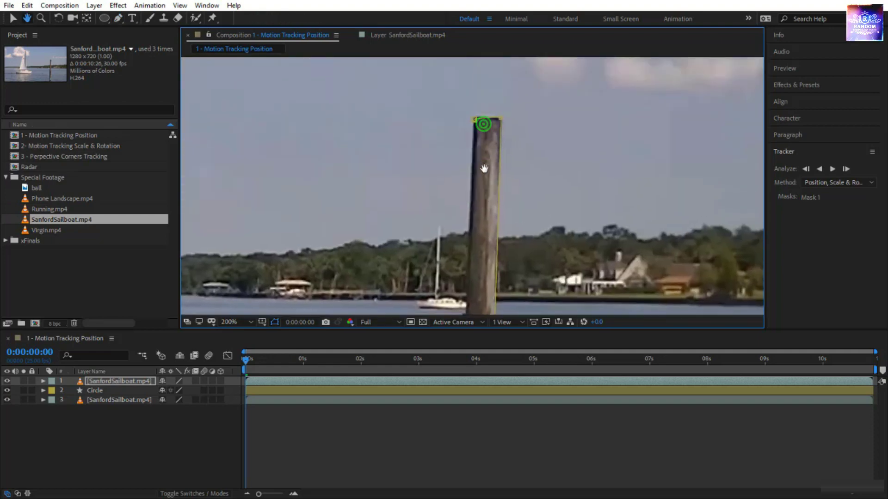
click(479, 120)
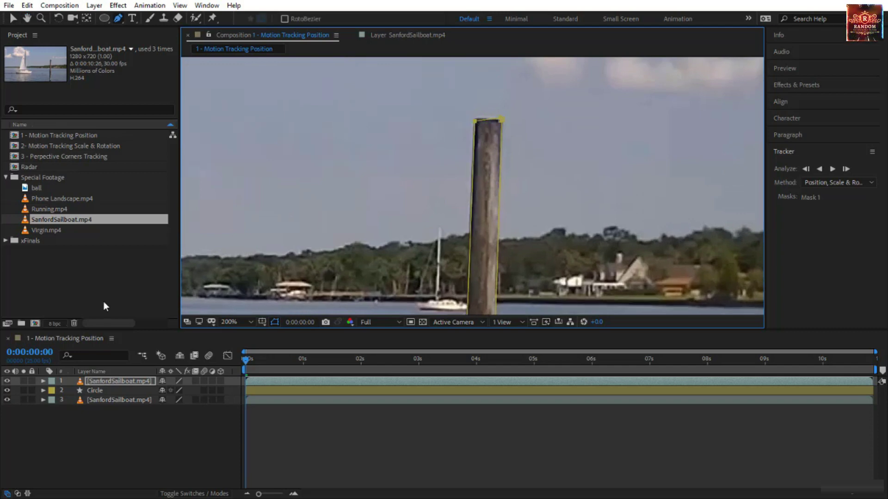
Hide the Circle and lower SanfordSailboat.mp4 layers to isolate the masked post, and set the composition's background color to black
drag(6, 390, 6, 400)
scroll(348, 239, down, 1)
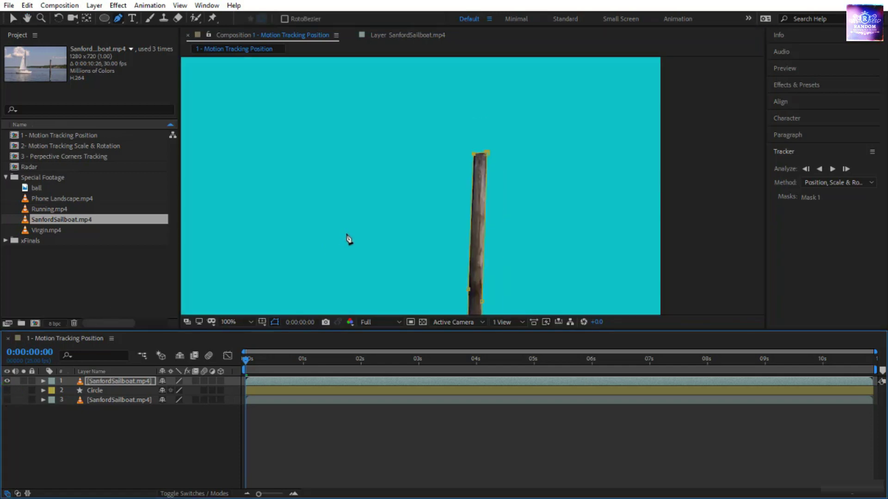
right_click(369, 456)
click(421, 349)
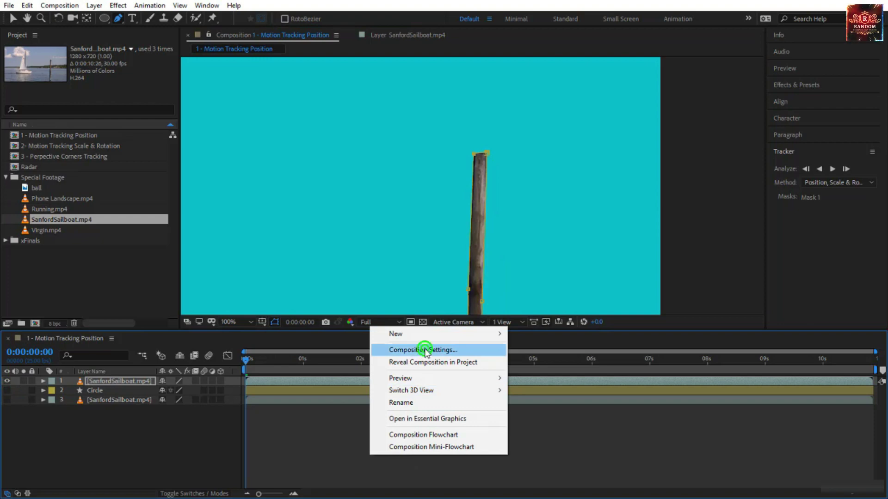
click(703, 333)
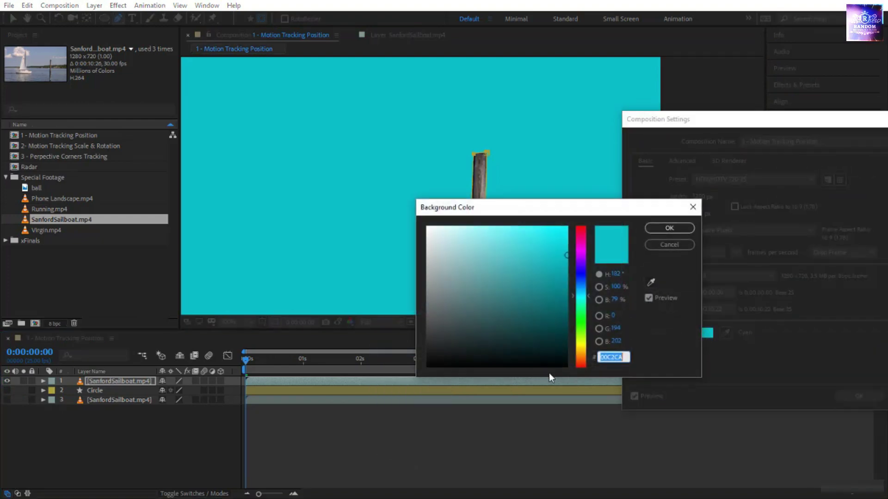
drag(512, 346, 427, 367)
click(669, 228)
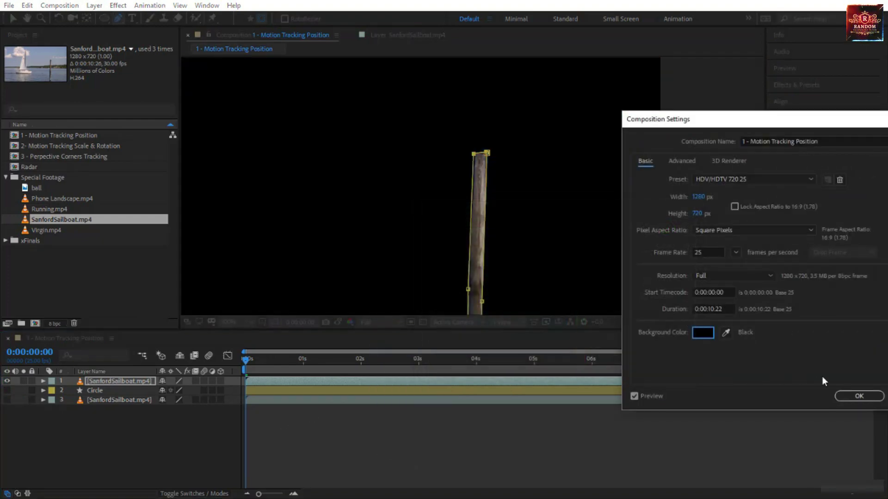
click(859, 394)
Show the Circle and lower SanfordSailboat.mp4 layers again, and preview the composition with the view fitted up to 100%
key(space)
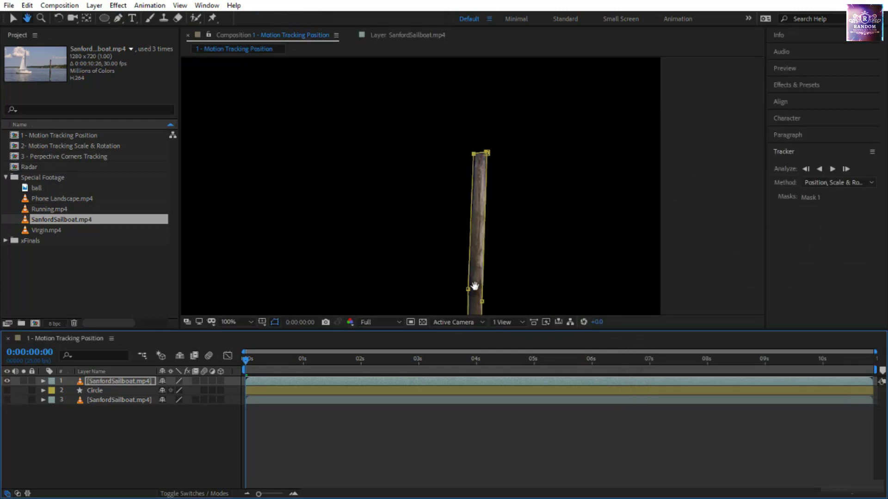
drag(474, 285, 497, 191)
scroll(488, 195, down, 1)
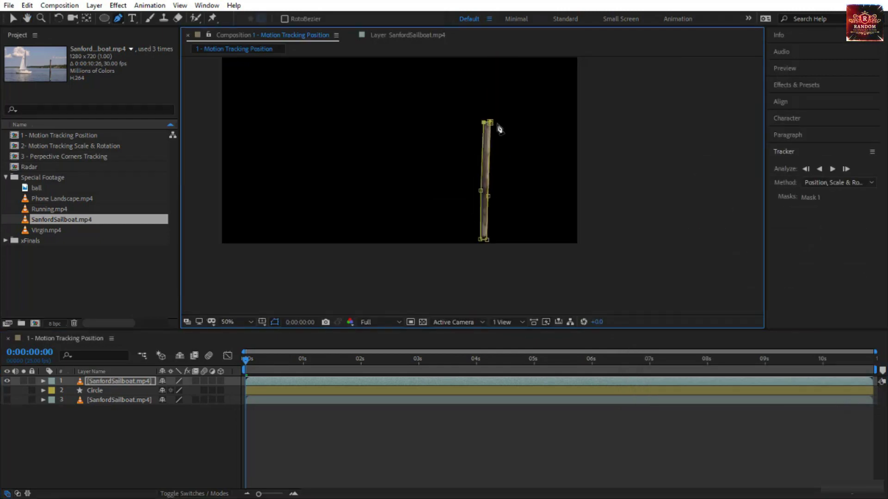
click(10, 389)
click(7, 399)
click(270, 435)
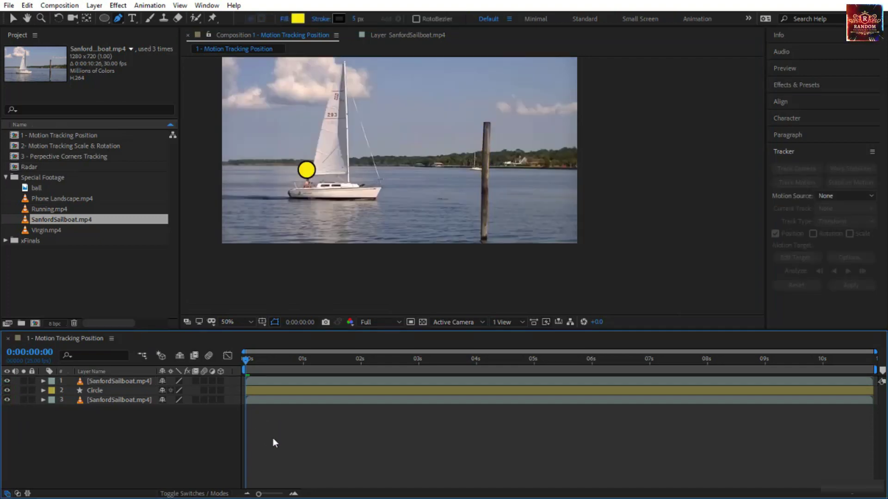
key(space)
click(226, 322)
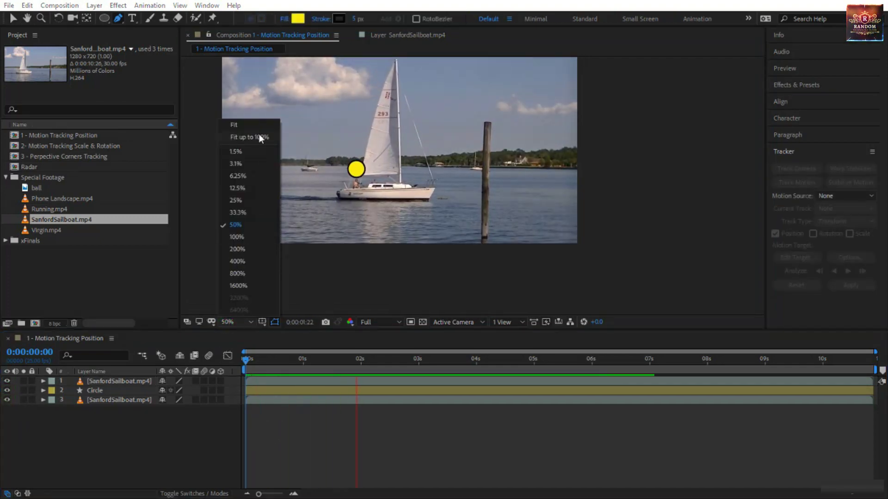
click(259, 137)
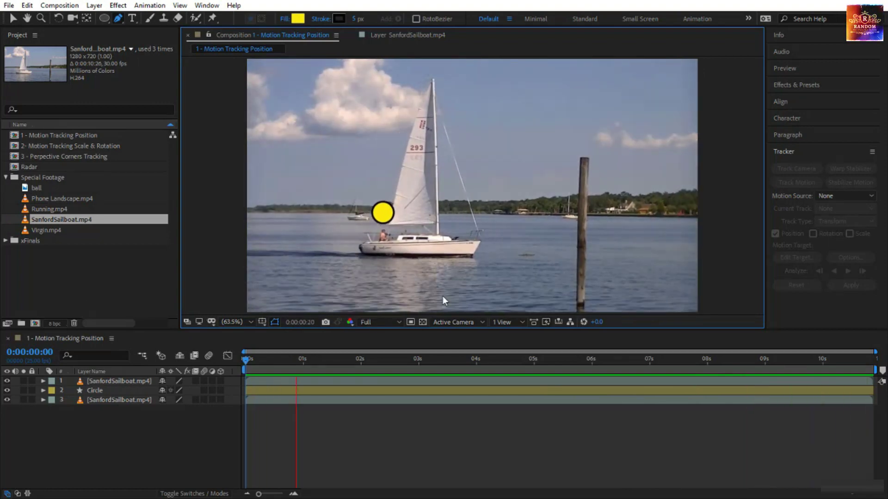
Scrub through the circle's exit from the frame, stop at 0:00:09:21, and reveal the Circle layer's animated properties
click(248, 363)
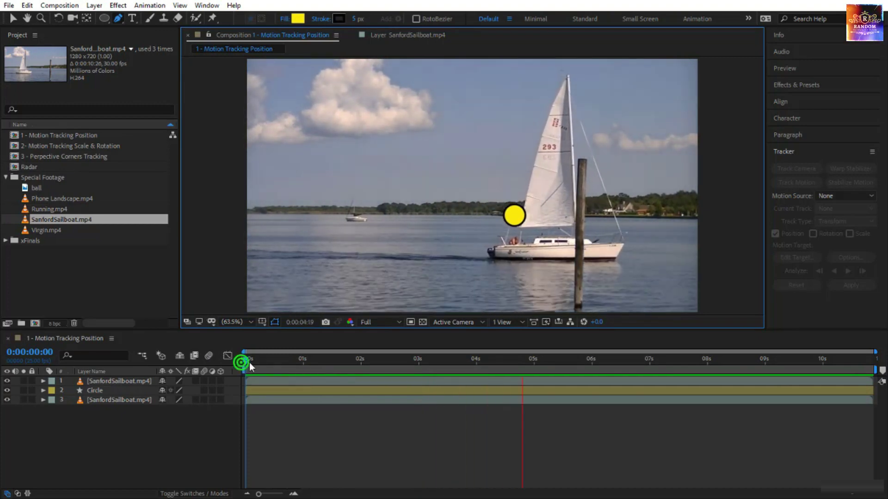
drag(249, 363, 872, 361)
drag(884, 421, 813, 434)
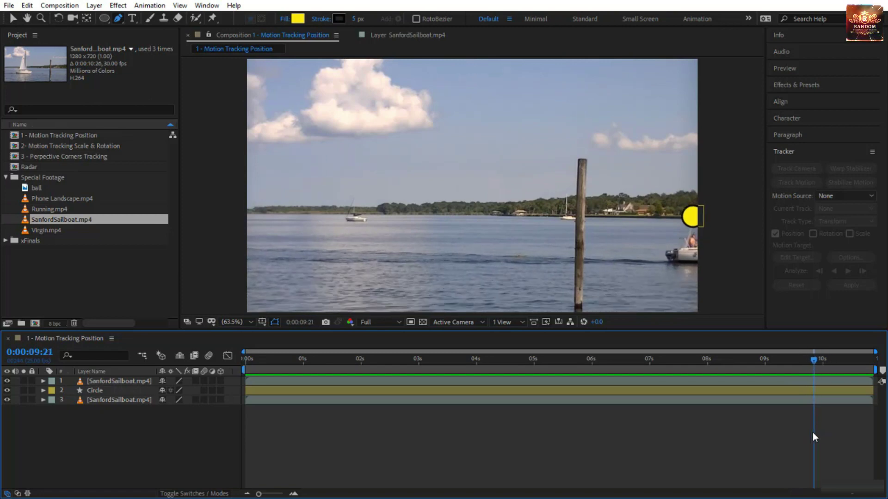
click(115, 392)
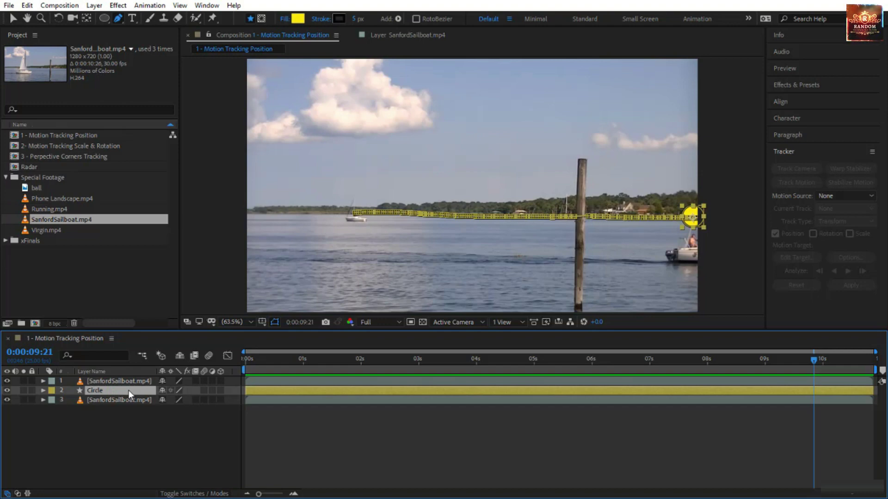
key(u)
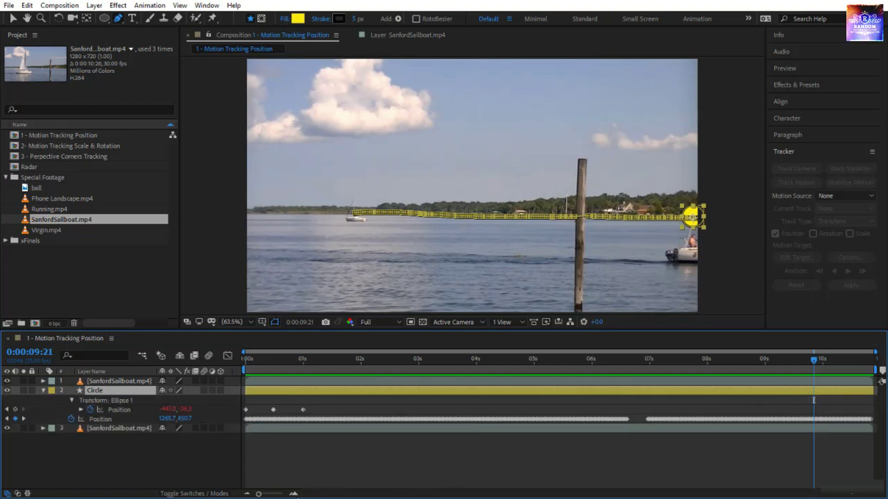
Delete the Circle layer's Position keyframes from just after 0:00:09:21 to the end, and move to 0:00:10:21
click(296, 494)
click(296, 494)
drag(783, 494, 874, 495)
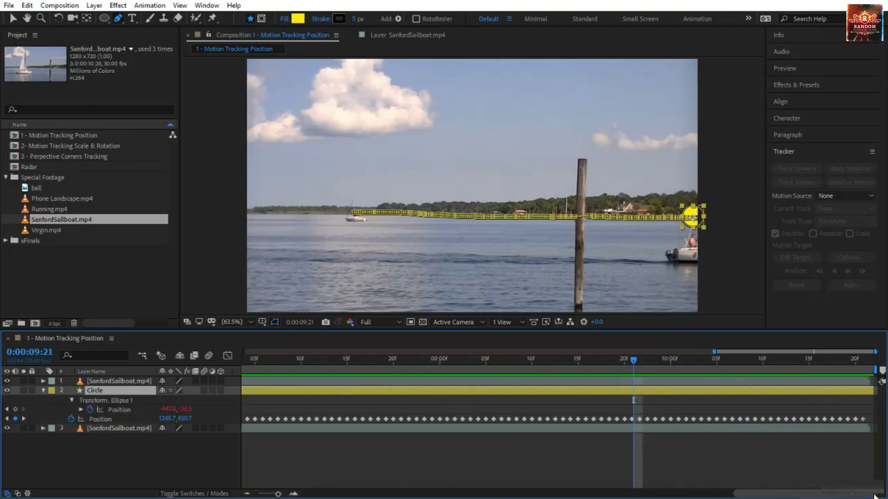
drag(632, 359, 850, 444)
key(Delete)
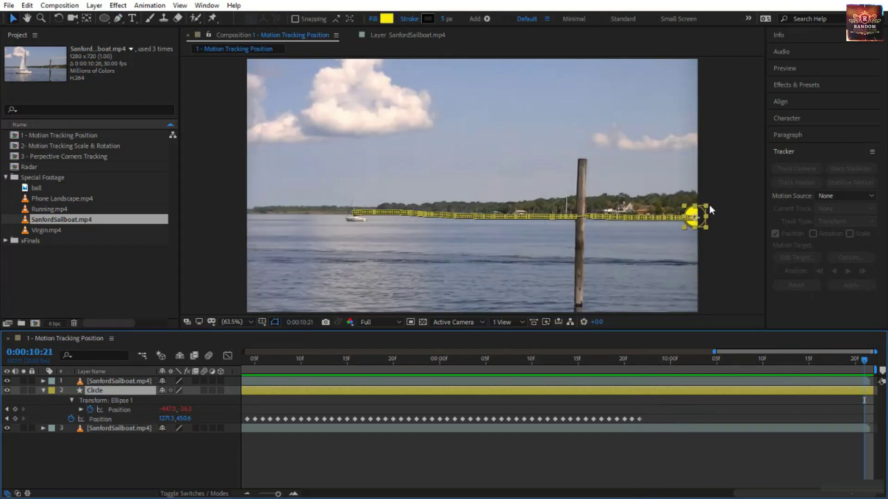
At 0:00:09:24, move the Circle layer horizontally to about 1325, 451 so it sits completely outside the frame
scroll(704, 221, up, 2)
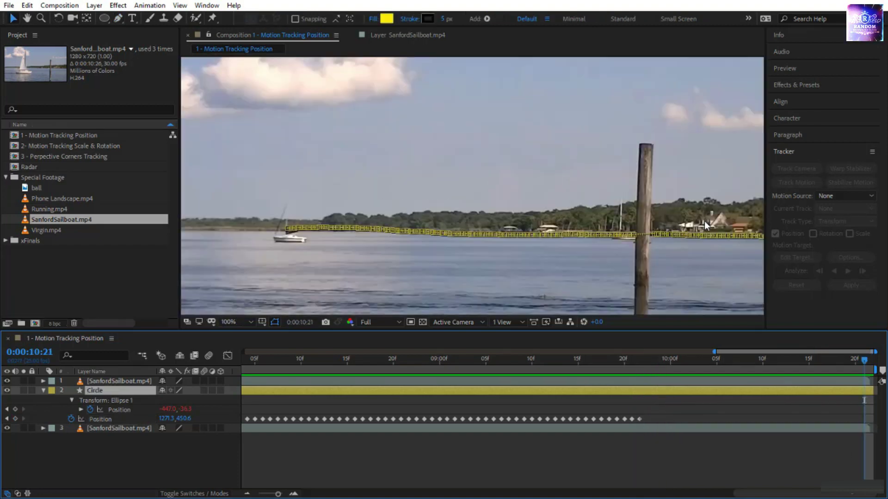
drag(676, 268, 385, 164)
drag(613, 211, 459, 179)
drag(720, 177, 393, 192)
key(v)
mouse_move(657, 365)
mouse_down()
mouse_move(635, 374)
mouse_move(662, 382)
mouse_up()
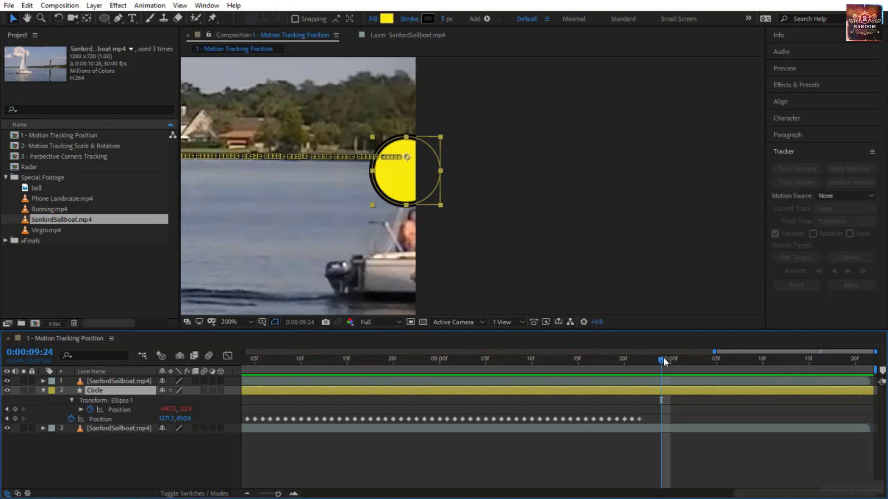
drag(409, 183, 470, 182)
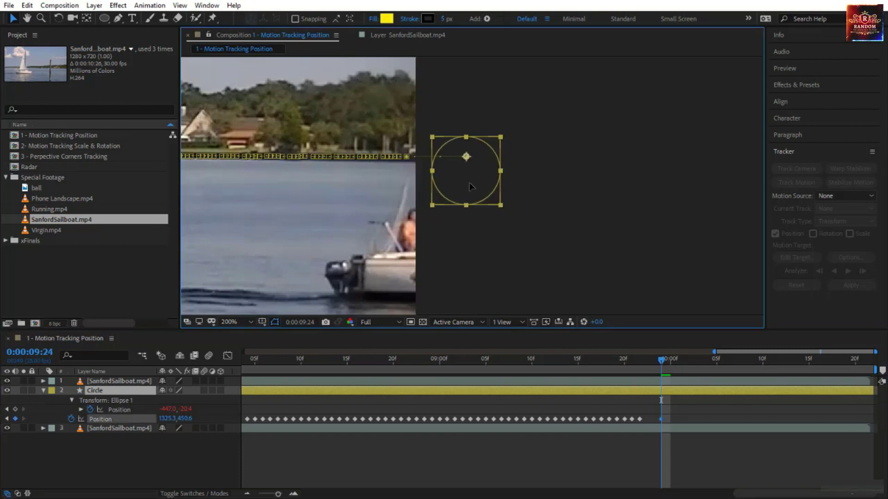
Preview the circle's exit from 0:00:09:10 with the composition fitted up to 100%, and show the full duration in the timeline
click(236, 322)
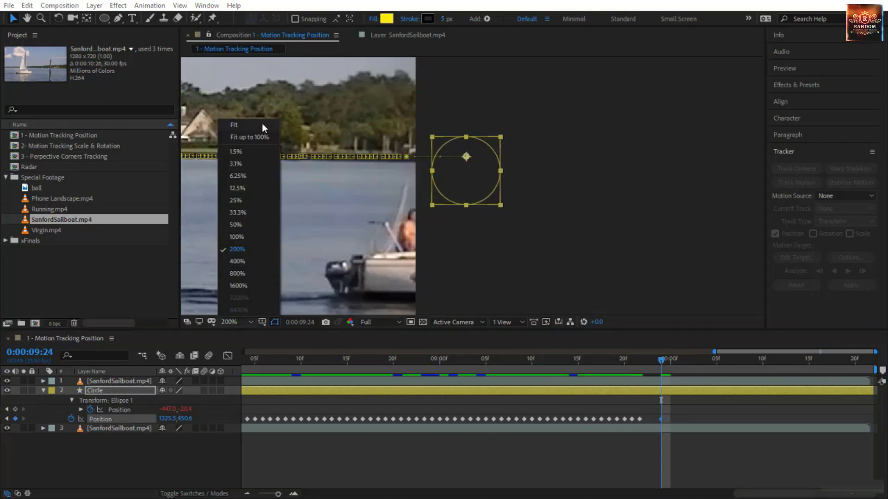
click(262, 139)
drag(608, 357, 532, 365)
key(space)
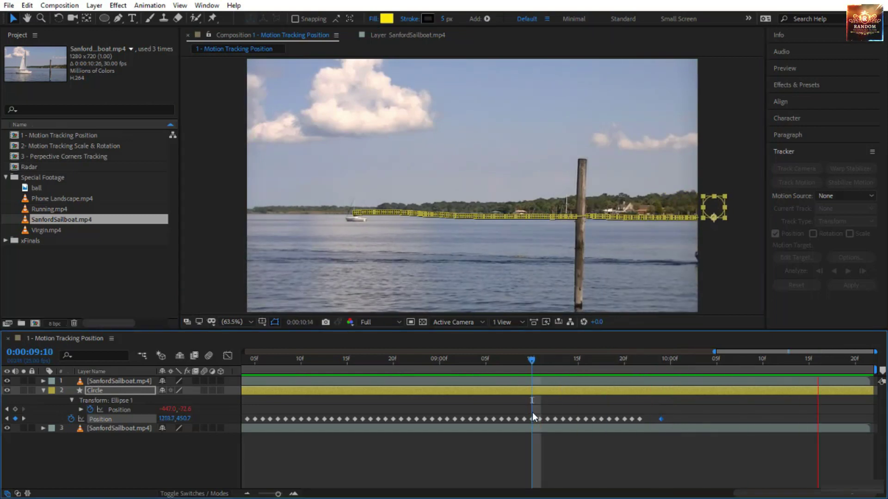
click(478, 417)
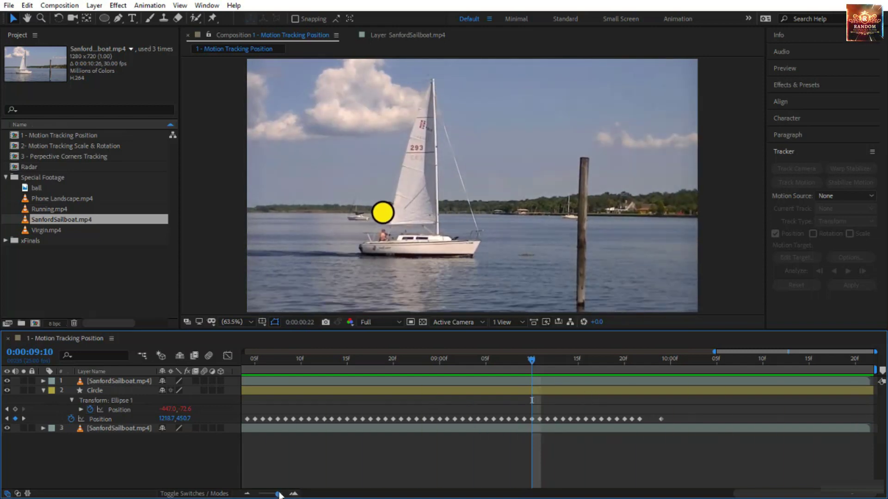
drag(278, 493, 248, 497)
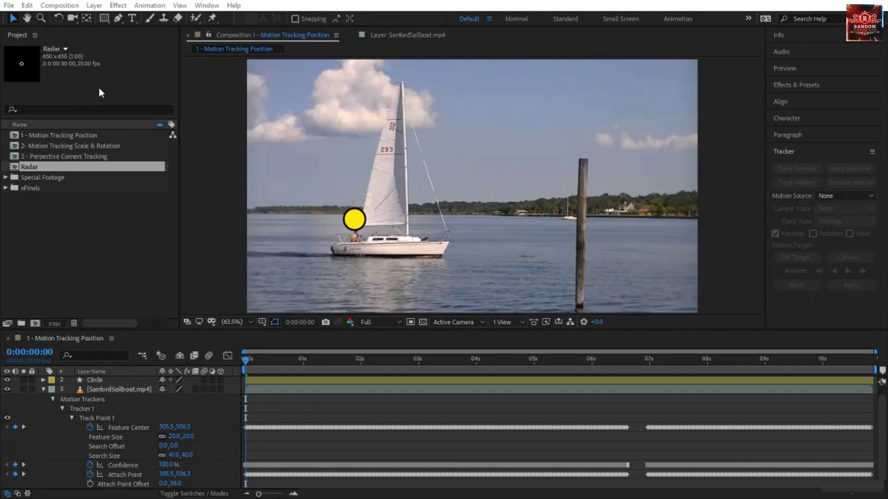
Open the Radar composition, preview its animation, and return to the 1 - Motion Tracking Position composition
click(39, 165)
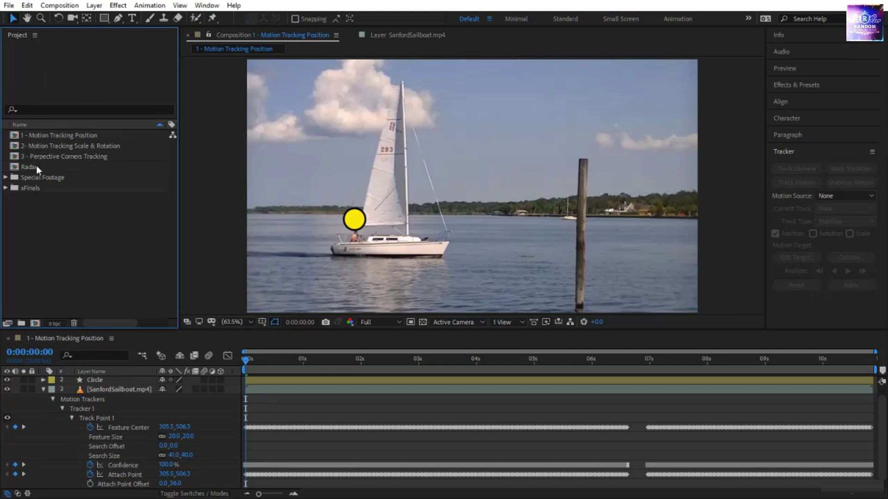
double_click(35, 169)
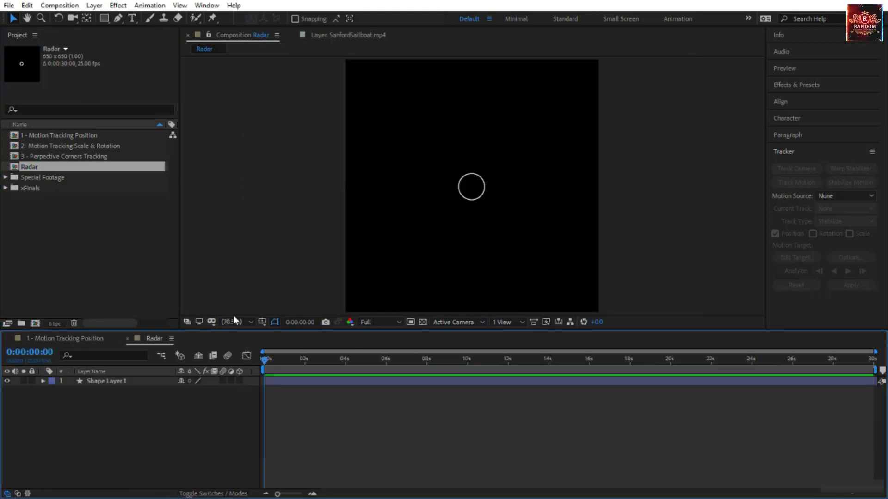
key(space)
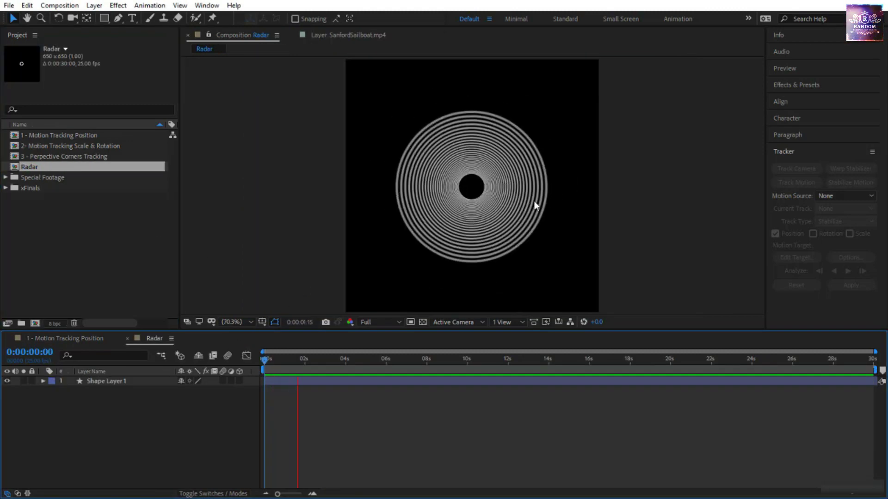
click(90, 337)
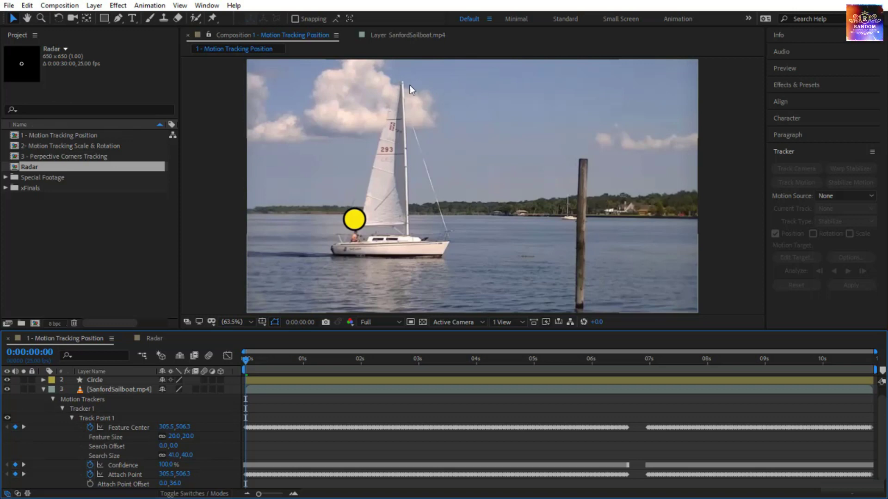
Add a second motion tracker to the lower SanfordSailboat.mp4 layer in its layer view, fitted up to 100%
click(107, 387)
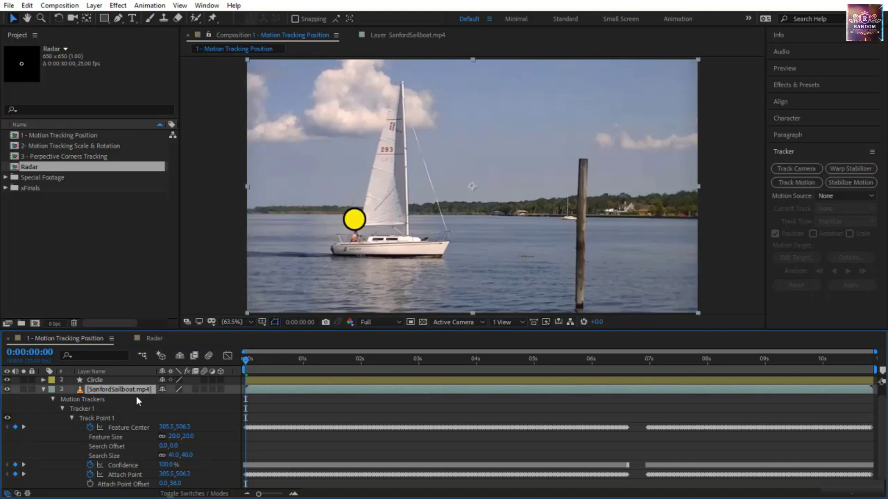
click(411, 35)
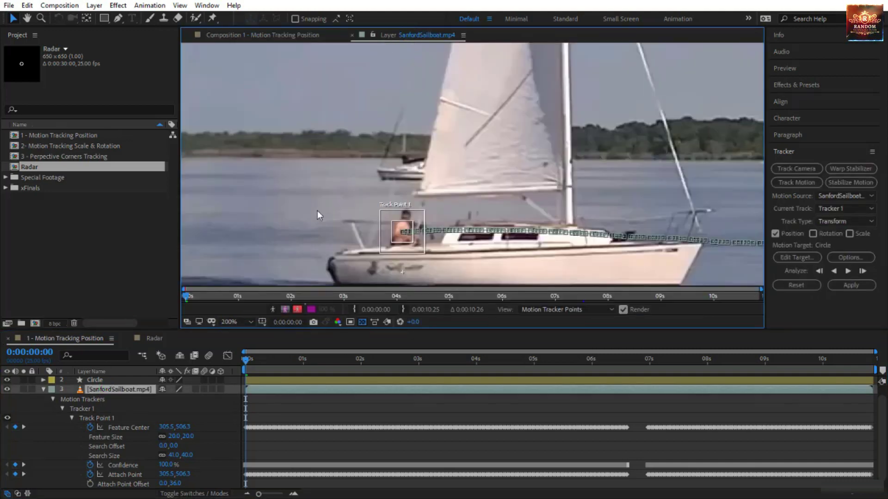
click(237, 326)
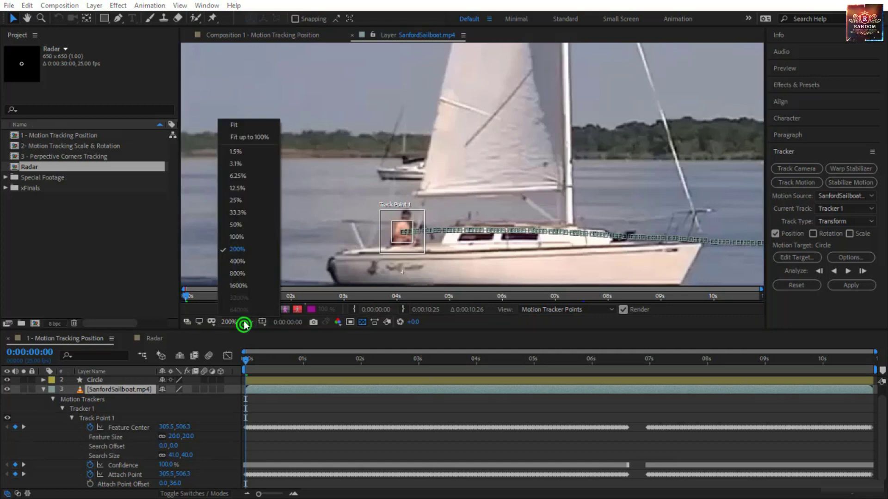
click(263, 143)
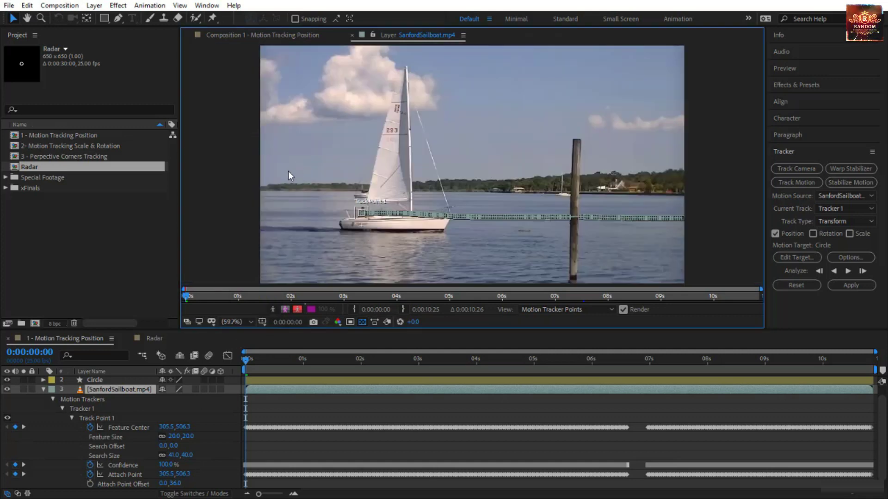
click(793, 184)
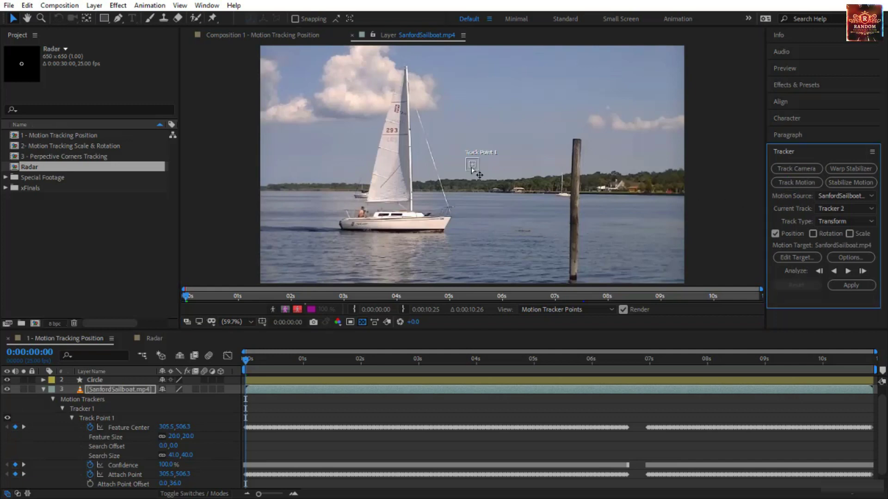
Collapse Tracker 1's track point details and rename Tracker 2's track point as Radar Point
click(71, 419)
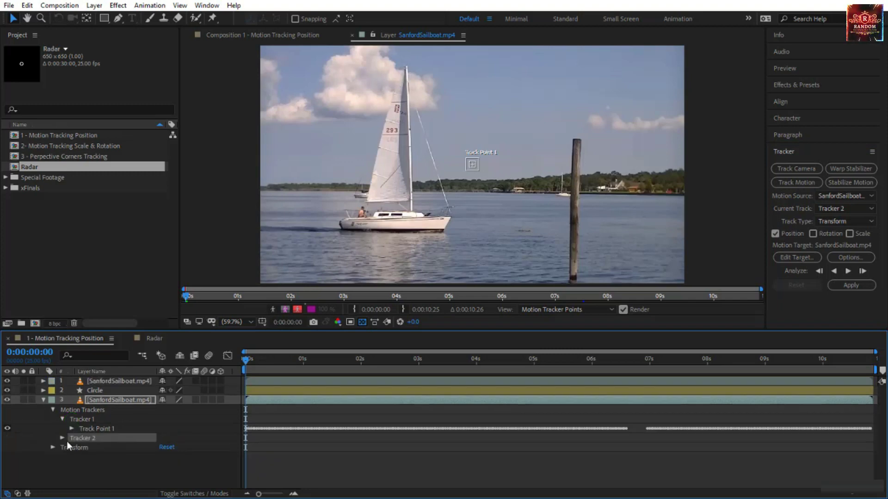
click(64, 437)
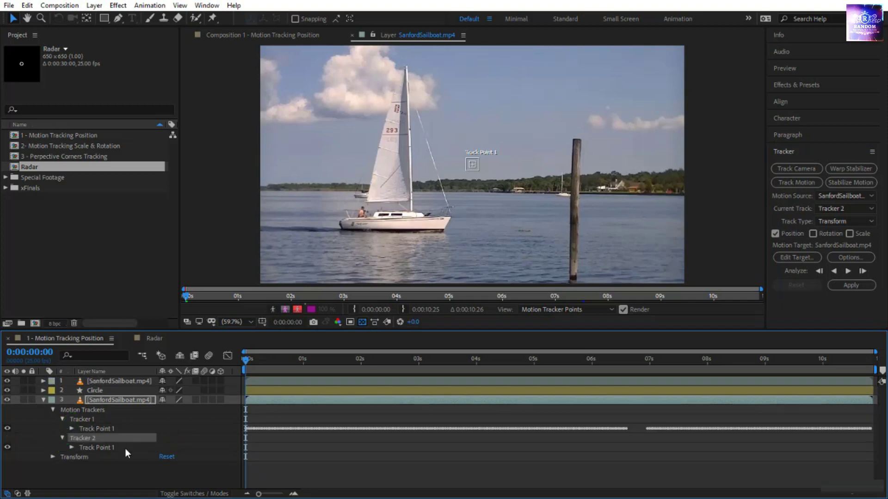
click(103, 447)
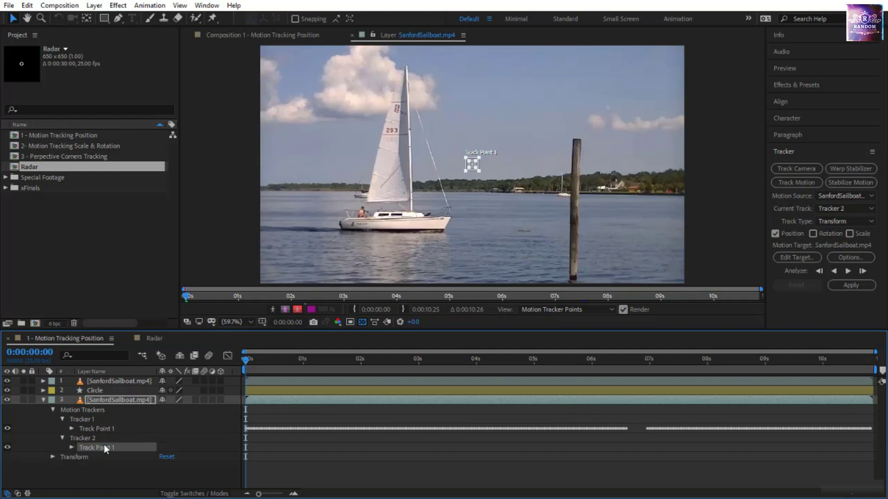
key(Return)
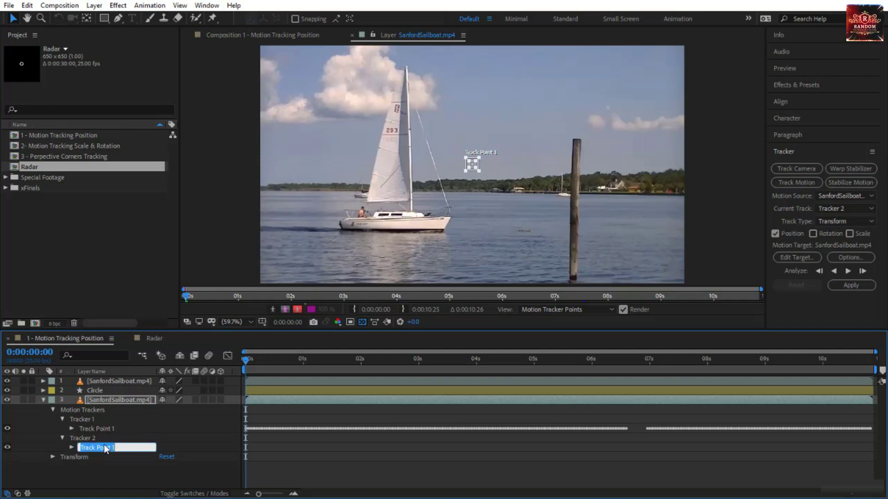
text(Rada)
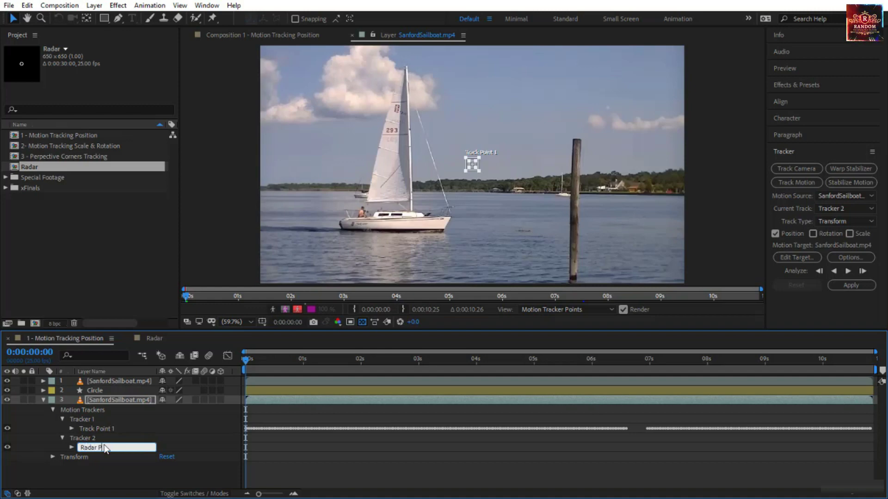
key(Return)
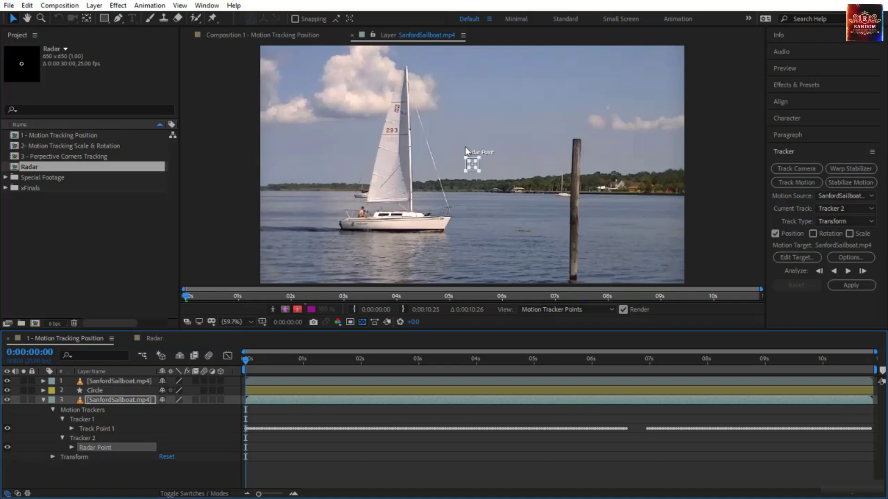
Place the Radar Point on the tip of the sailboat's mast, and tighten its feature and search regions around it
click(475, 167)
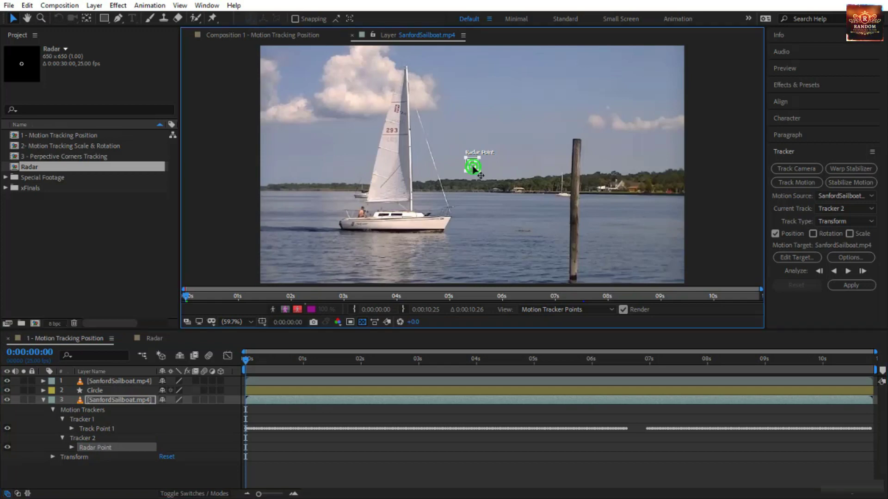
drag(473, 168, 425, 74)
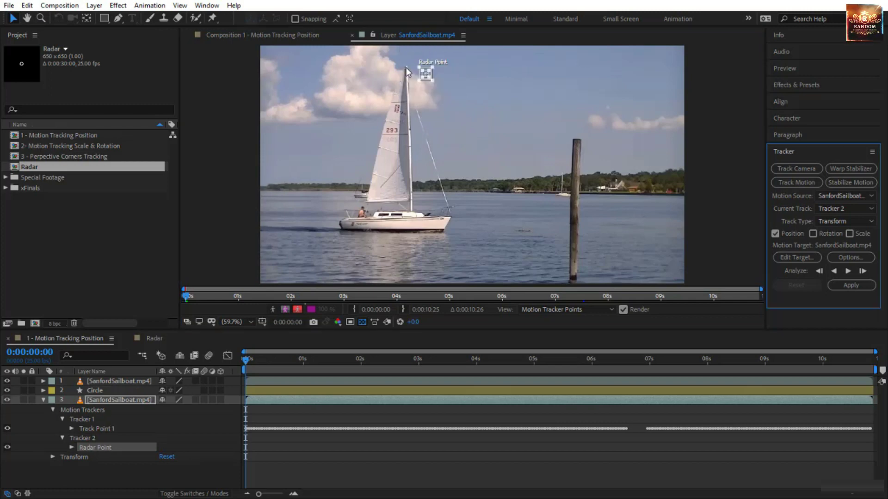
scroll(407, 67, up, 8)
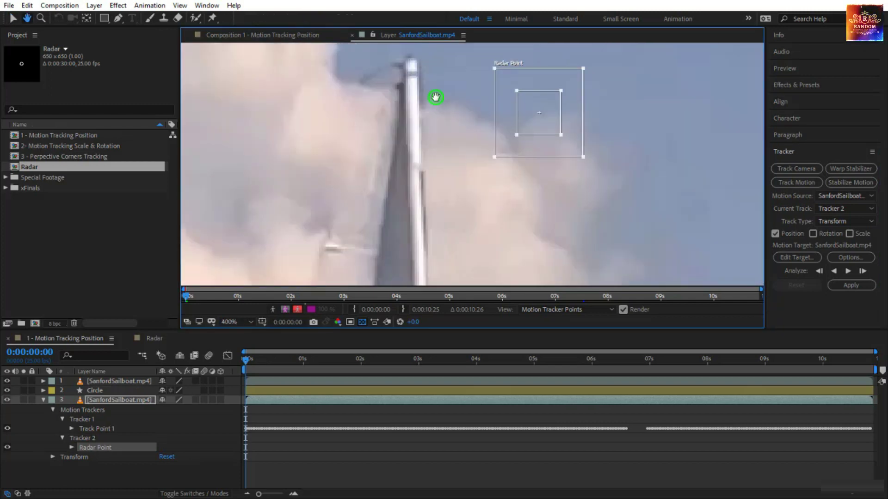
drag(436, 96, 449, 156)
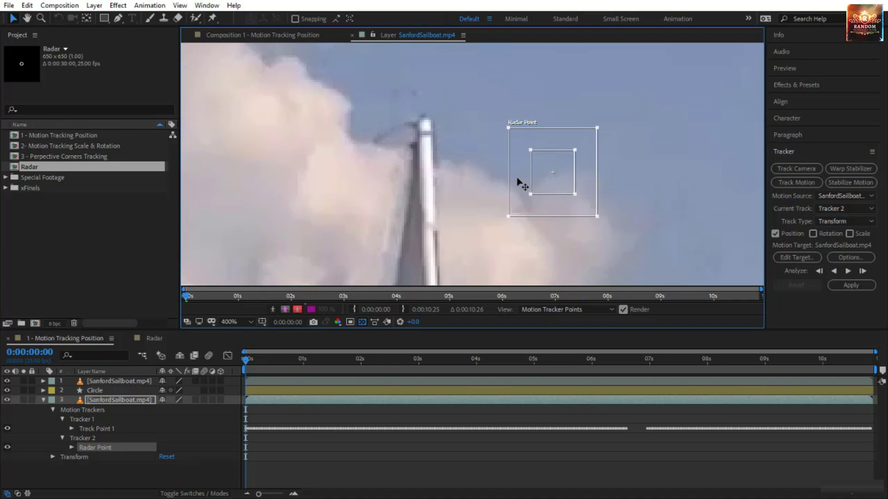
drag(519, 182, 390, 134)
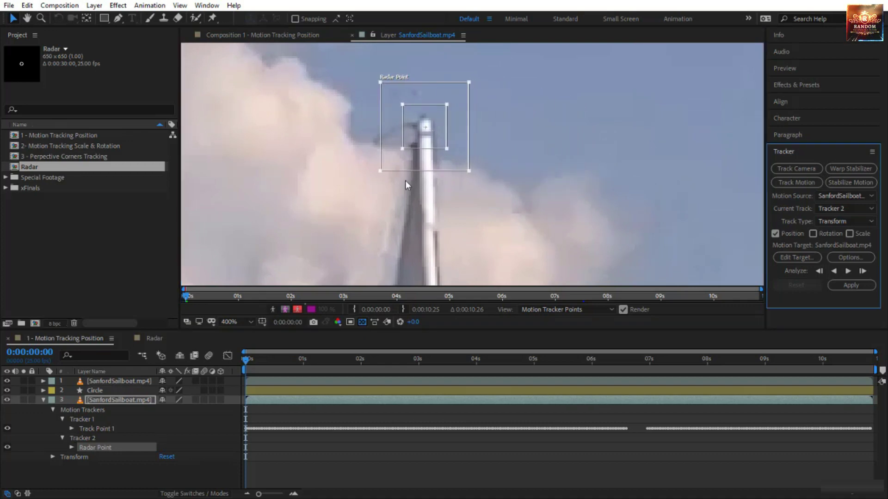
drag(378, 172, 389, 171)
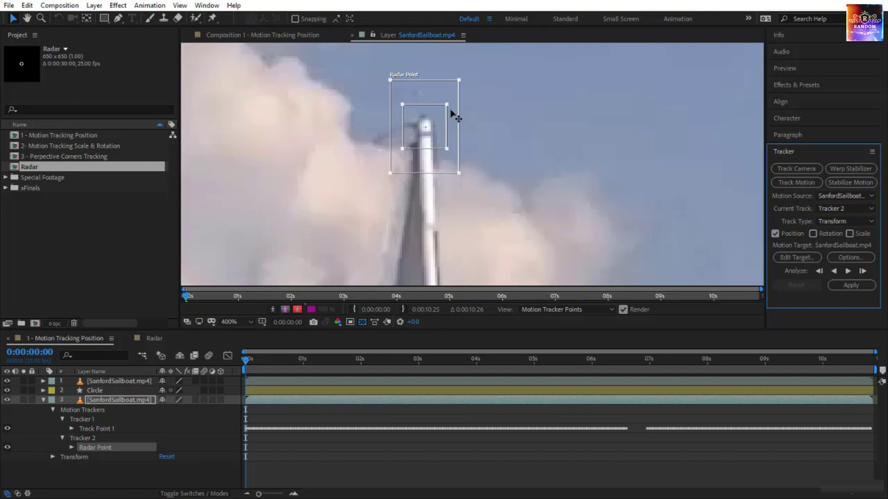
drag(446, 105, 445, 106)
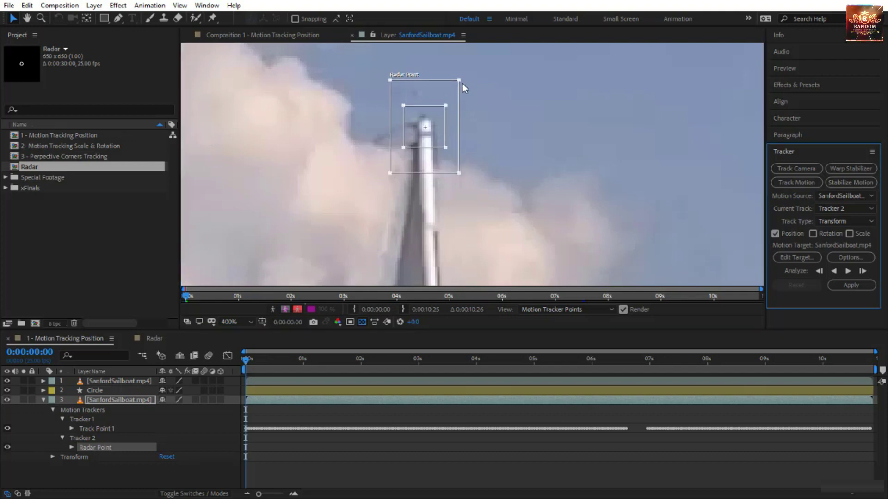
drag(460, 80, 460, 82)
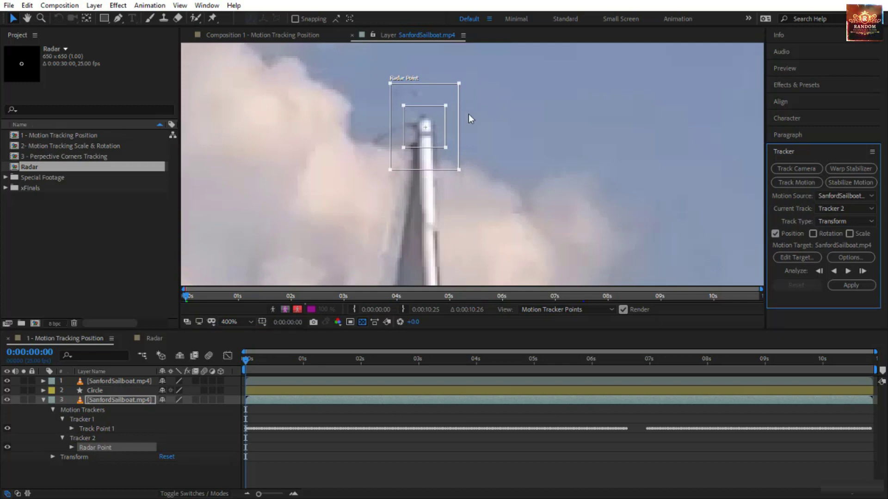
Fit the layer view up to 100% and analyze the Radar Point forward from 0:00:00:00
click(247, 318)
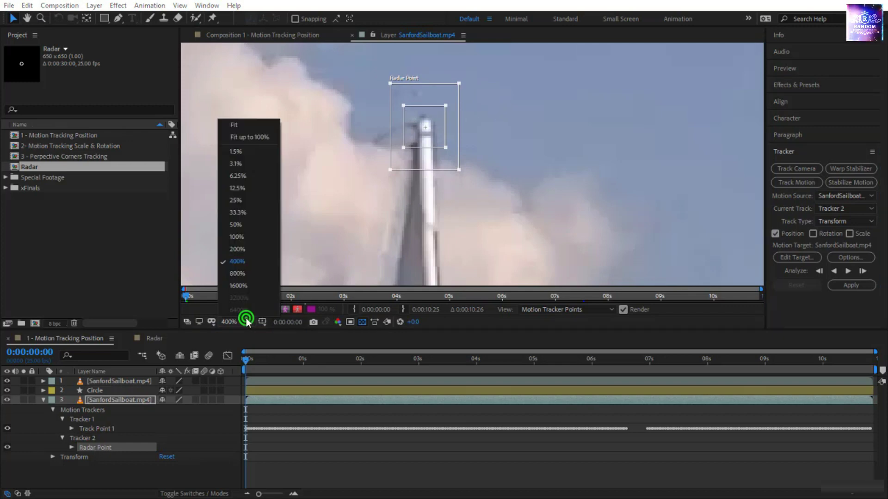
click(272, 132)
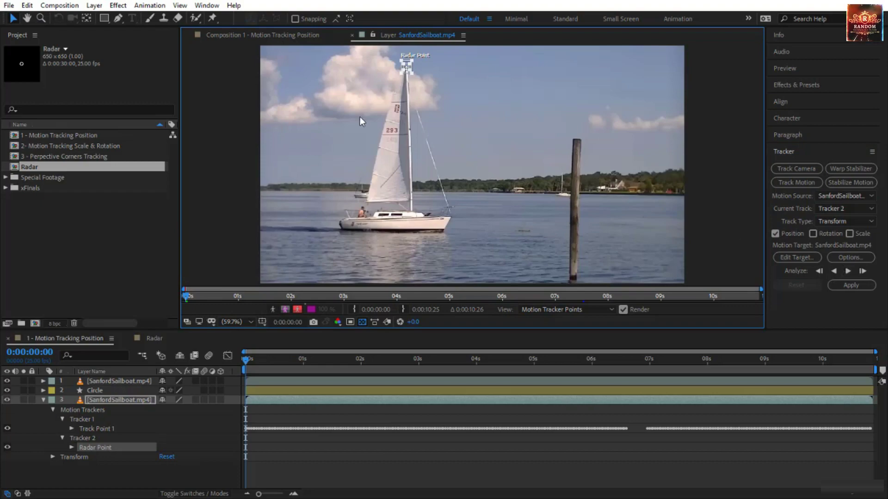
click(848, 272)
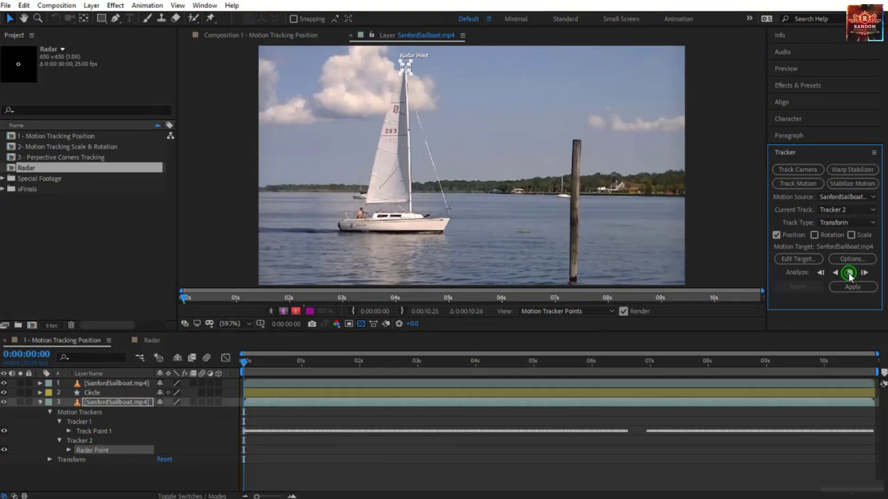
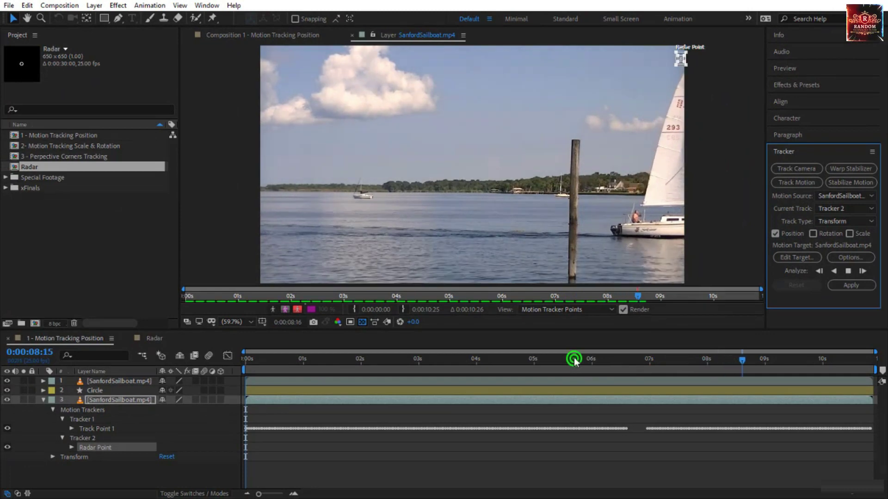
Go back to 0:00:02:03, where the track leaves the mast tip, and move the Radar Point onto the tip
drag(741, 359, 384, 388)
scroll(477, 64, up, 3)
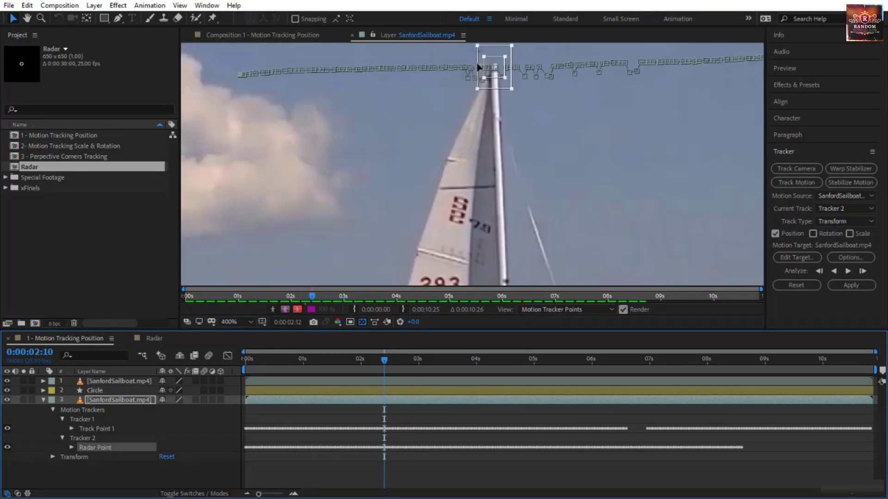
key(space)
drag(555, 120, 406, 159)
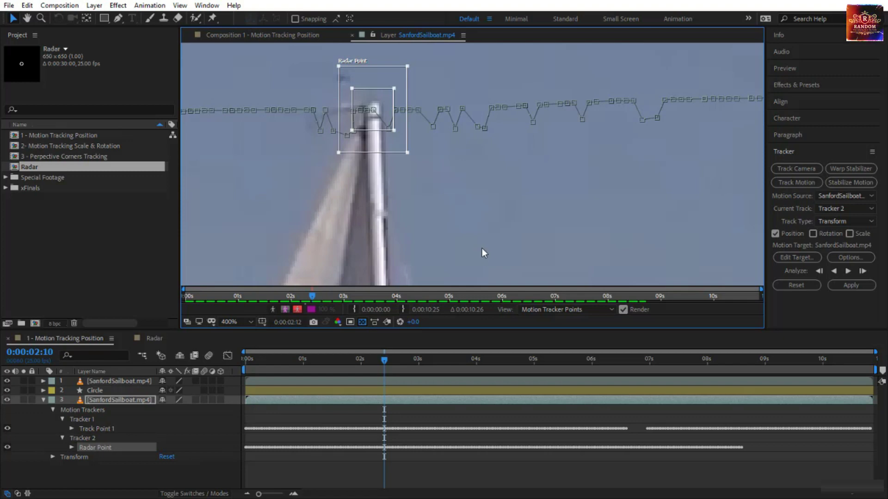
key(Page_Up)
key(Page_Up)
key(Page_Up)
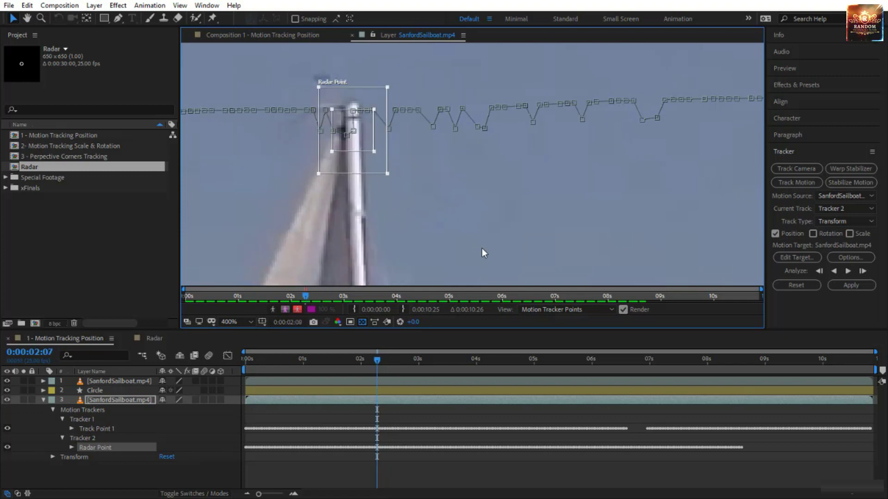
key(Page_Up)
key(Page_Up)
key(Page_Up)
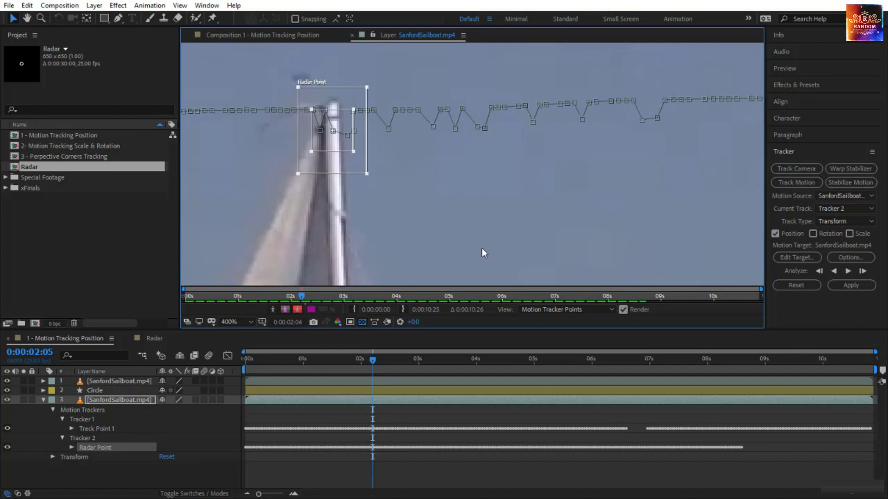
key(Page_Up)
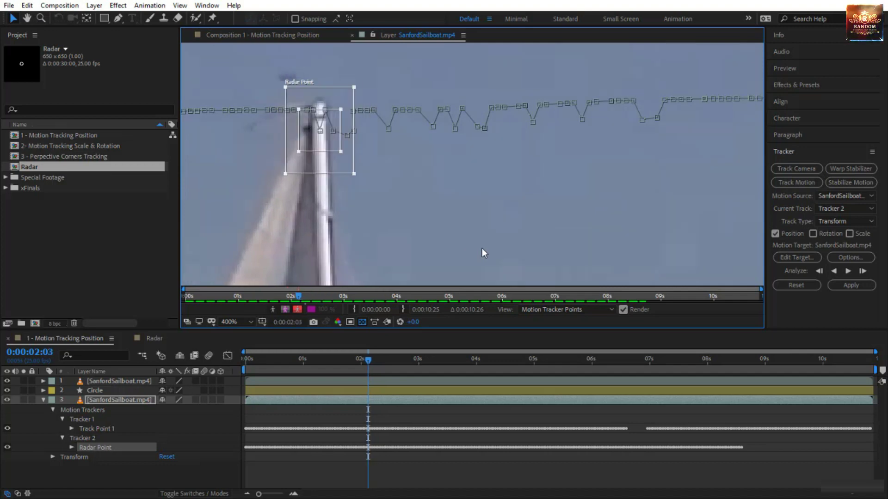
click(320, 132)
drag(322, 135, 319, 113)
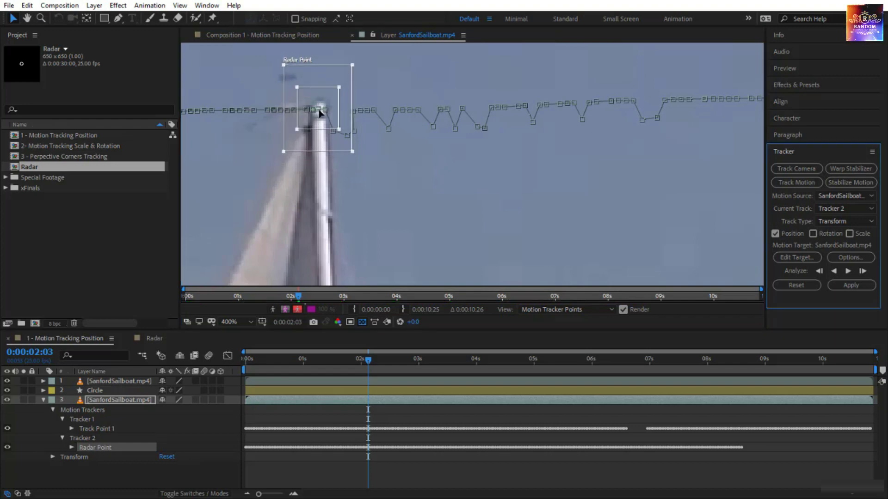
Try moving the Radar Point onto the mast tip at 0:00:02:05, and undo the correction
key(Page_Down)
key(Page_Down)
key(Page_Down)
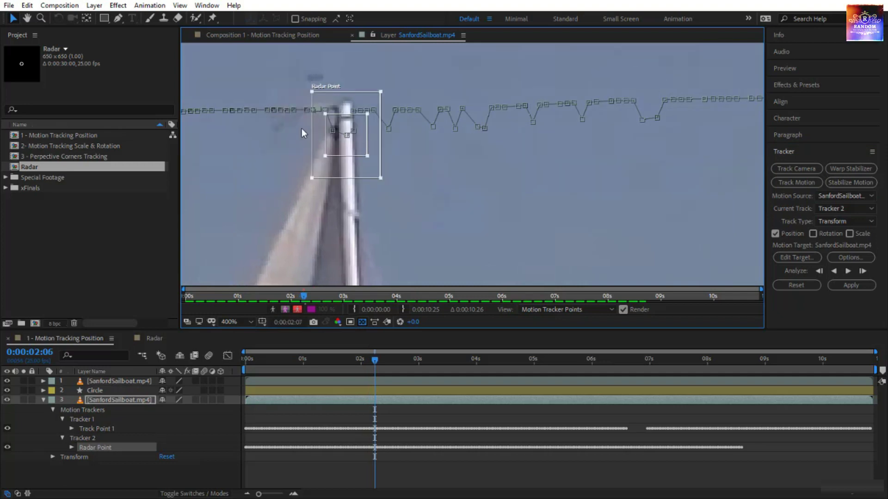
key(Page_Up)
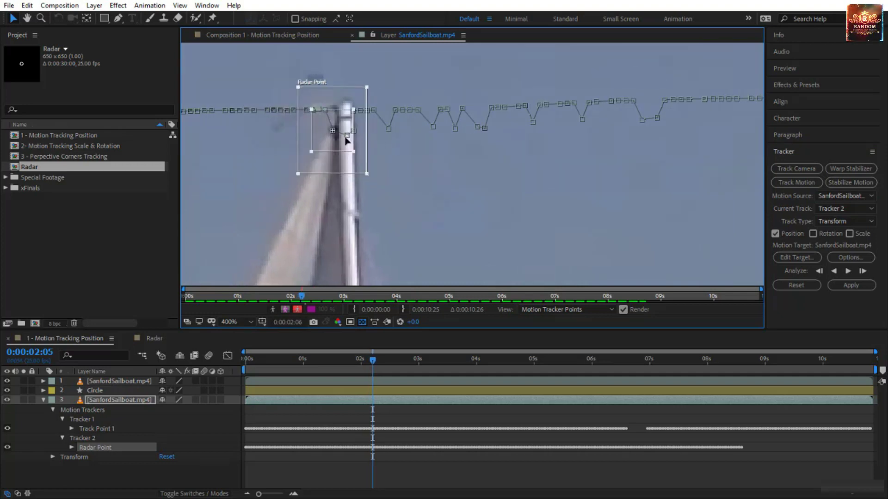
click(335, 131)
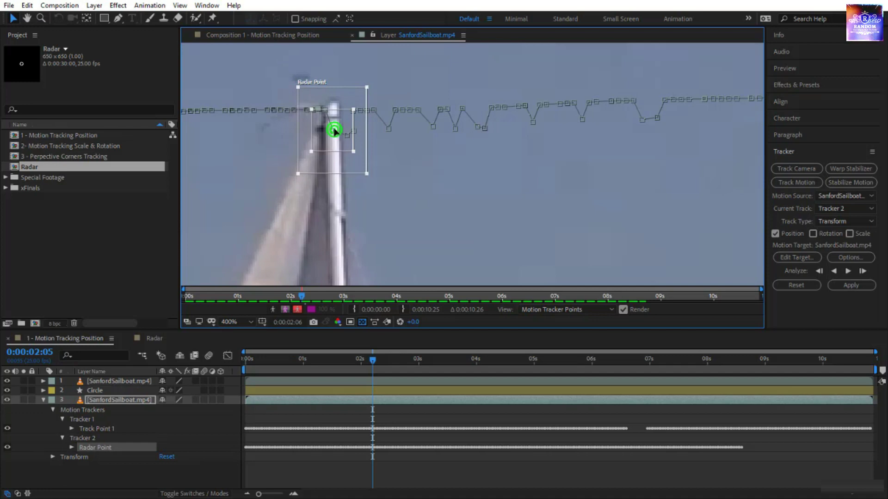
drag(334, 131, 334, 112)
key(ctrl+z)
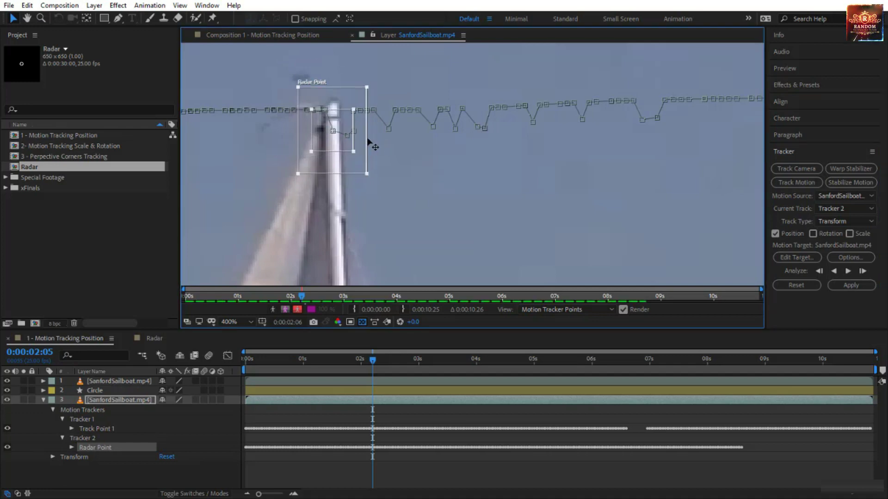
Move the Radar Point onto the mast tip at 0:00:02:03 and analyze forward from there, with the layer view fitted up to 100%
key(Page_Up)
key(Page_Up)
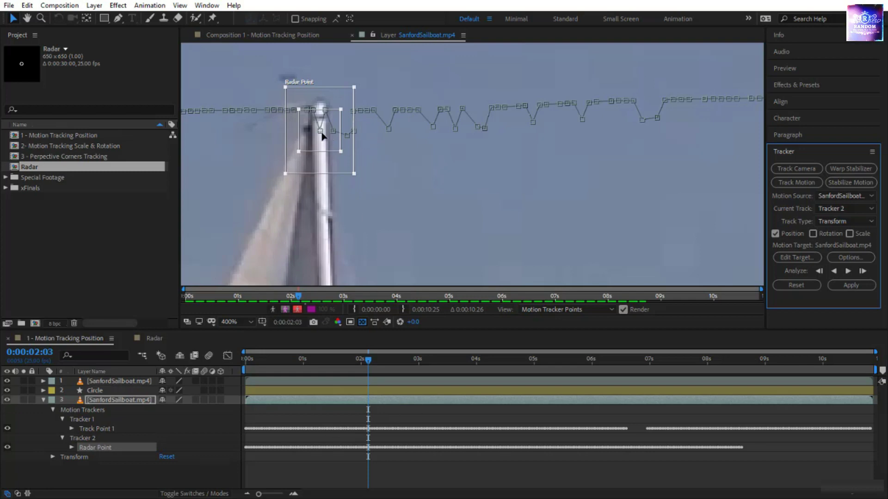
drag(321, 127, 321, 111)
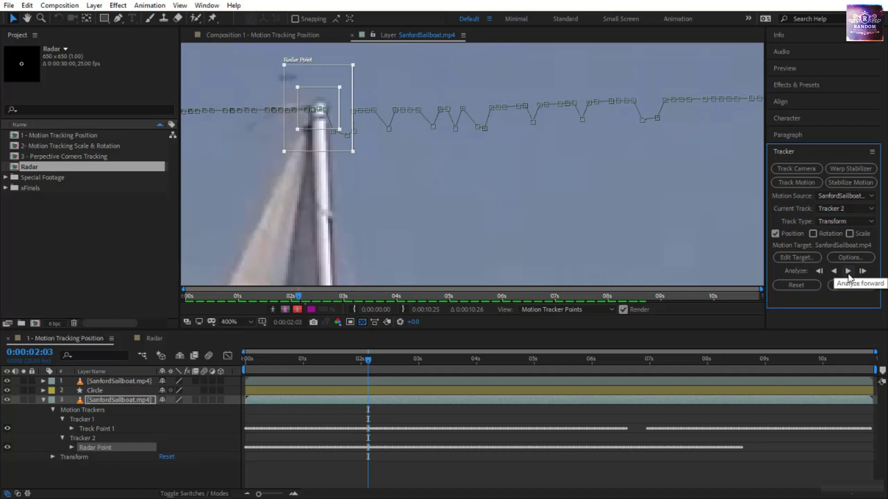
click(239, 322)
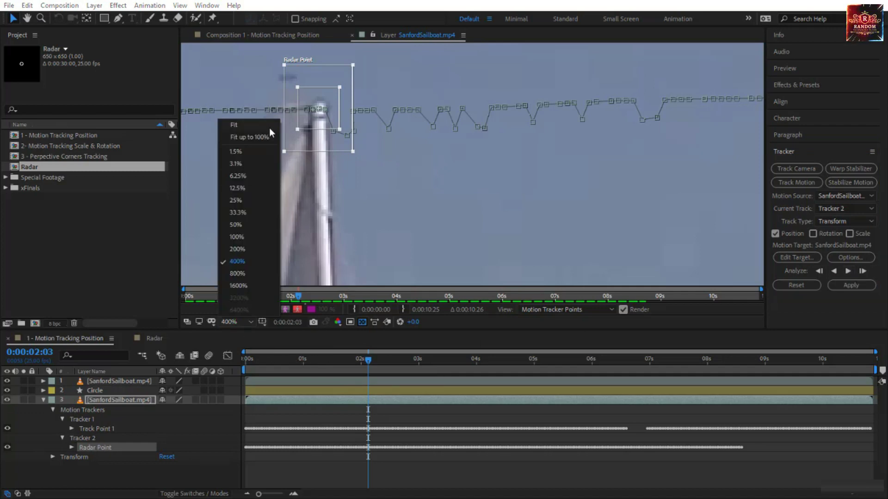
click(269, 130)
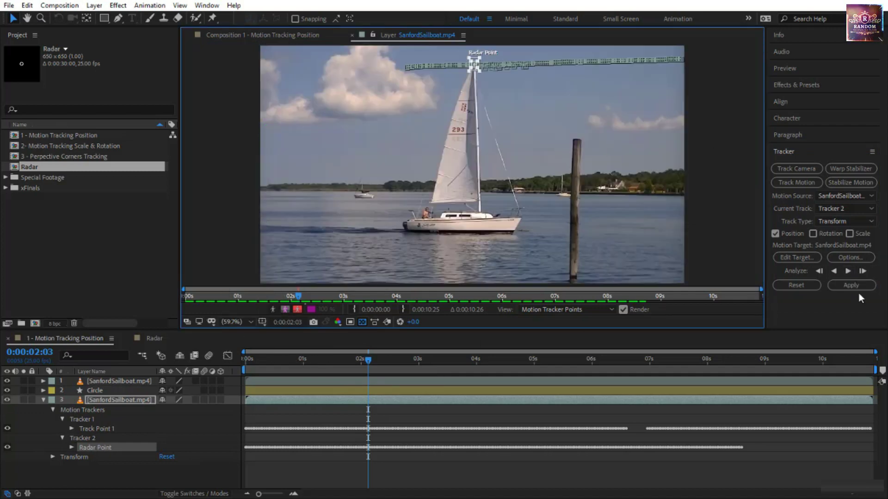
click(845, 270)
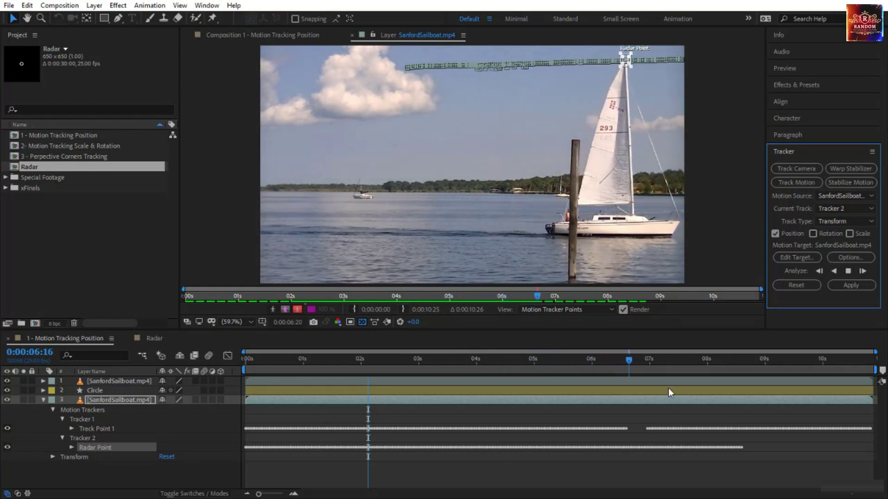
click(737, 366)
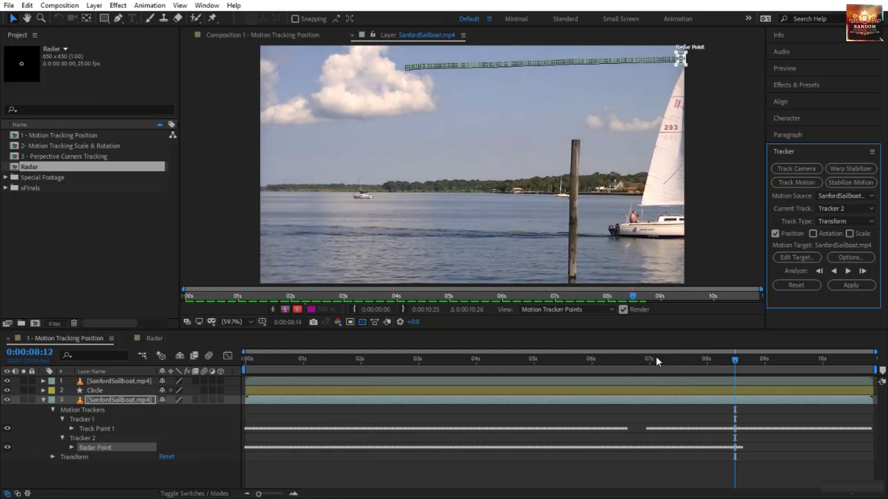
At 0:00:03:09, pull one Radar Point keyframe ahead of the mast below the motion path and another above it
drag(657, 358, 440, 378)
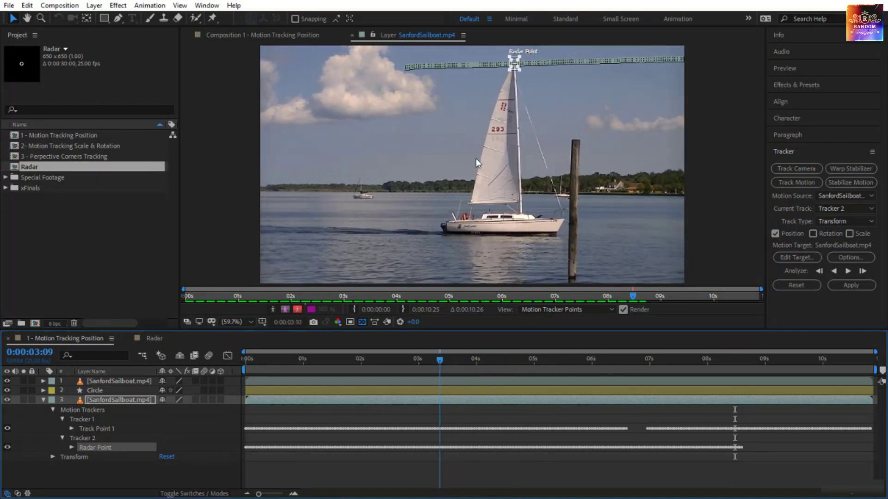
scroll(502, 68, up, 1)
scroll(502, 68, up, 3)
key(space)
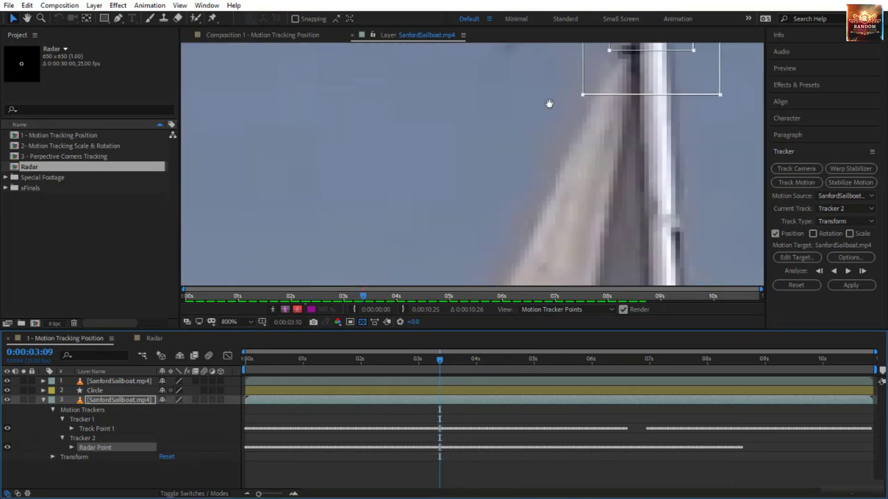
drag(548, 105, 343, 201)
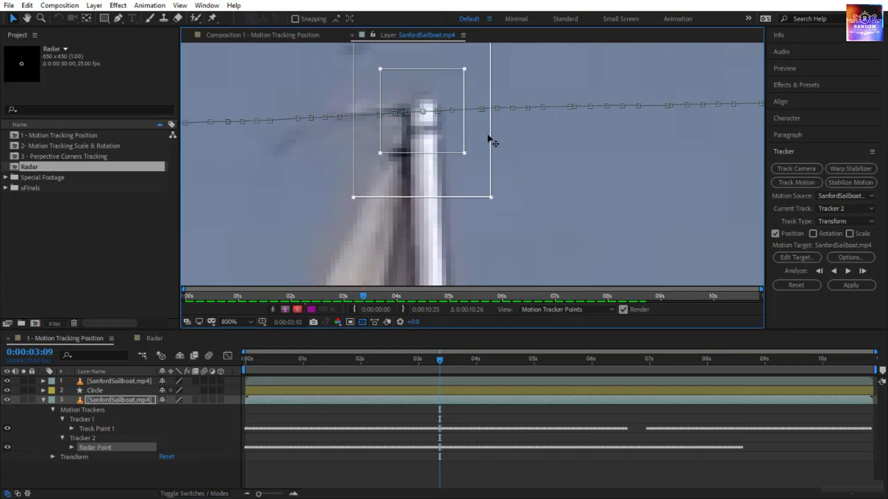
scroll(489, 139, down, 1)
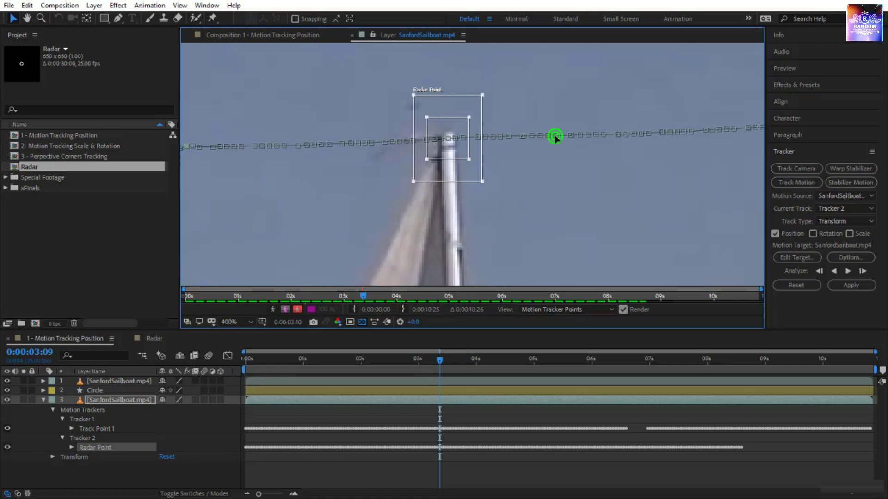
drag(554, 136, 565, 177)
drag(596, 135, 600, 85)
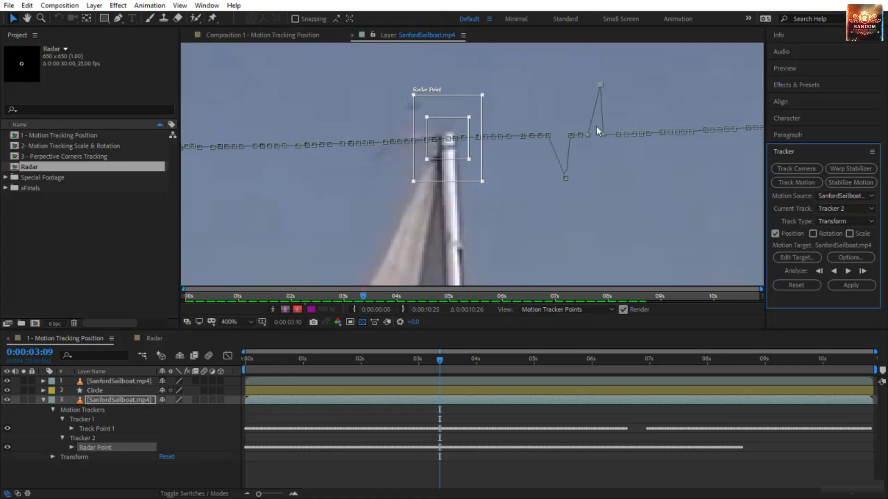
click(548, 136)
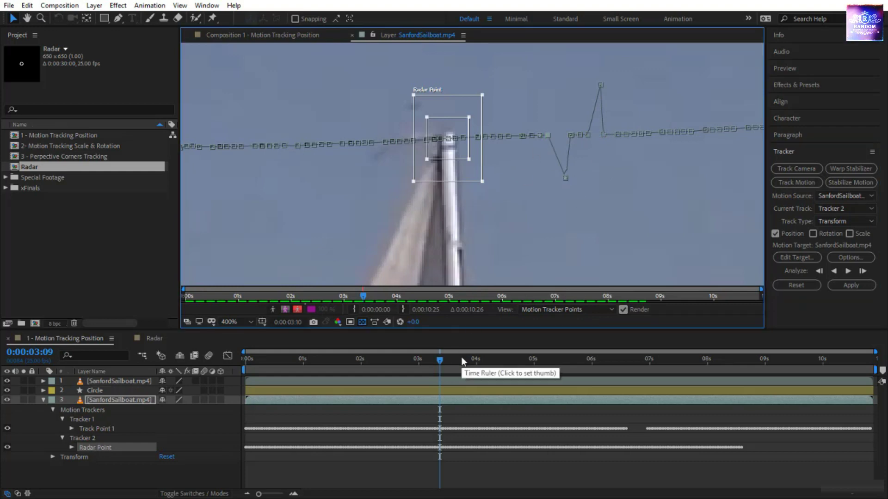
Advance frame by frame to 0:00:03:21 and move the lowered Radar Point keyframe back onto the mast tip
key(Page_Down)
key(Page_Down)
key(Page_Down)
key(Page_Down)
key(Page_Down)
key(Page_Down)
key(Page_Down)
key(Page_Down)
key(Page_Down)
key(Page_Down)
key(Page_Down)
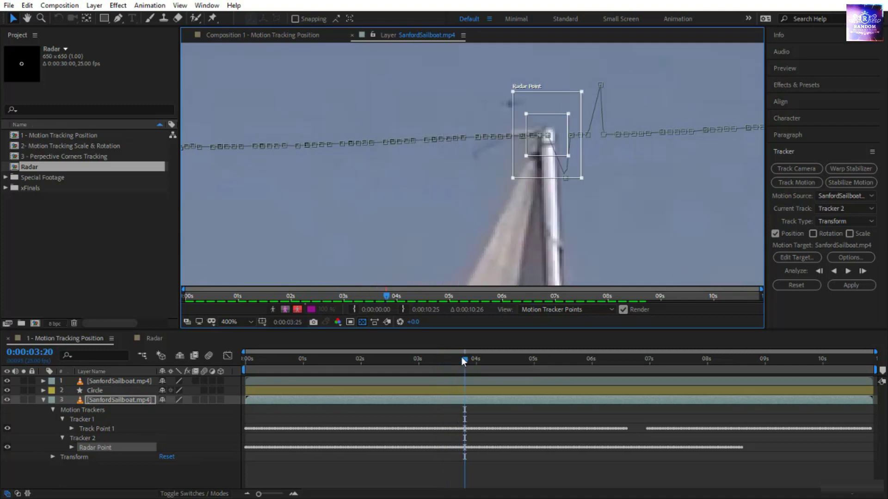
key(Page_Down)
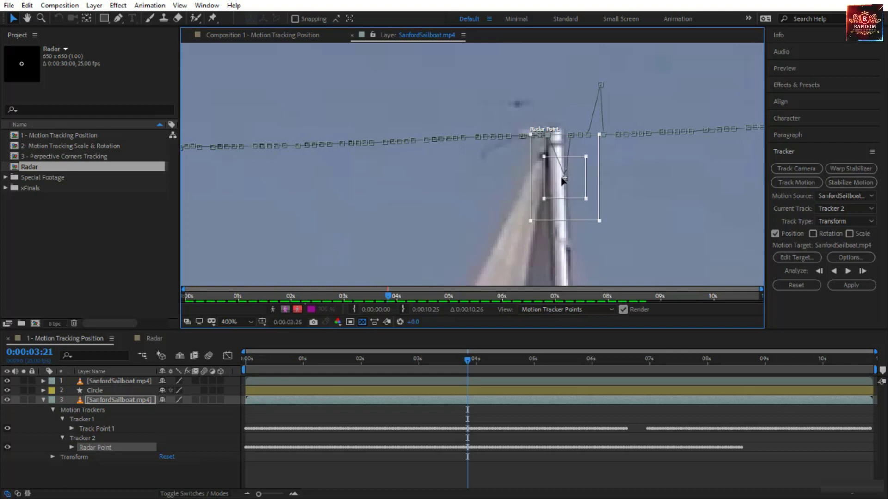
drag(567, 178, 560, 140)
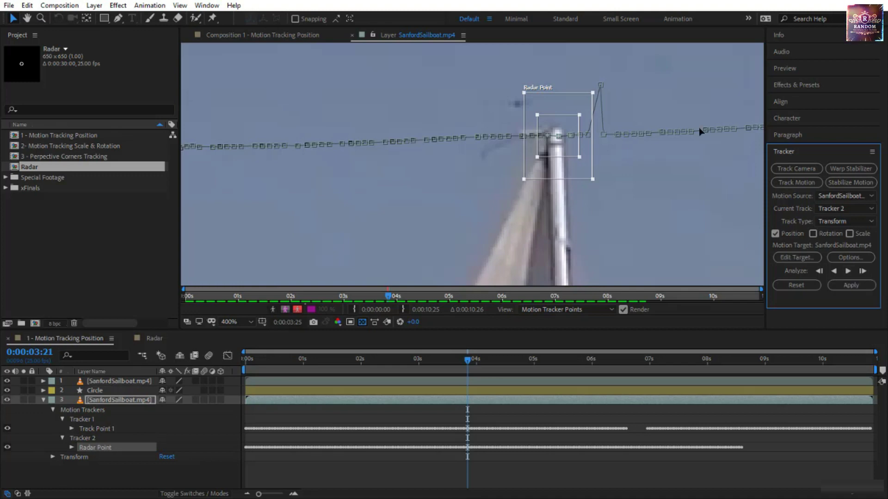
Undo the manual changes to the Radar Point's keyframes until both displaced points are back on the motion path
key(ctrl+z)
key(ctrl+z)
key(ctrl+z)
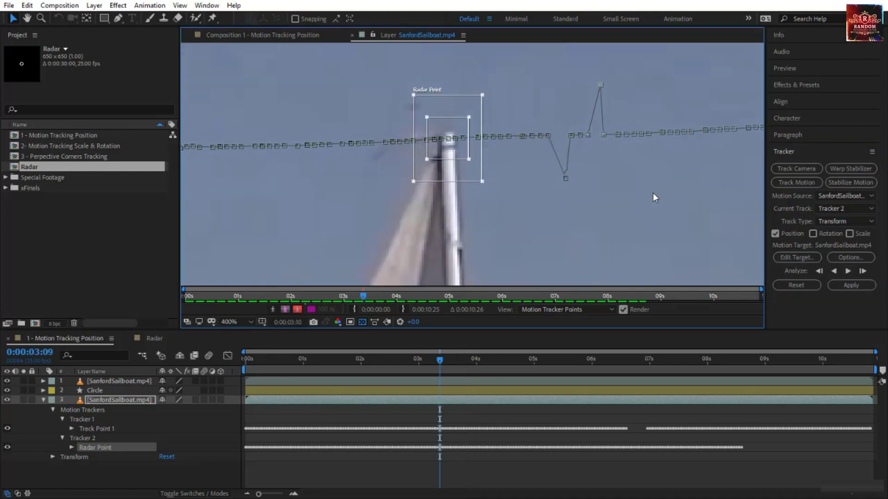
key(ctrl+z)
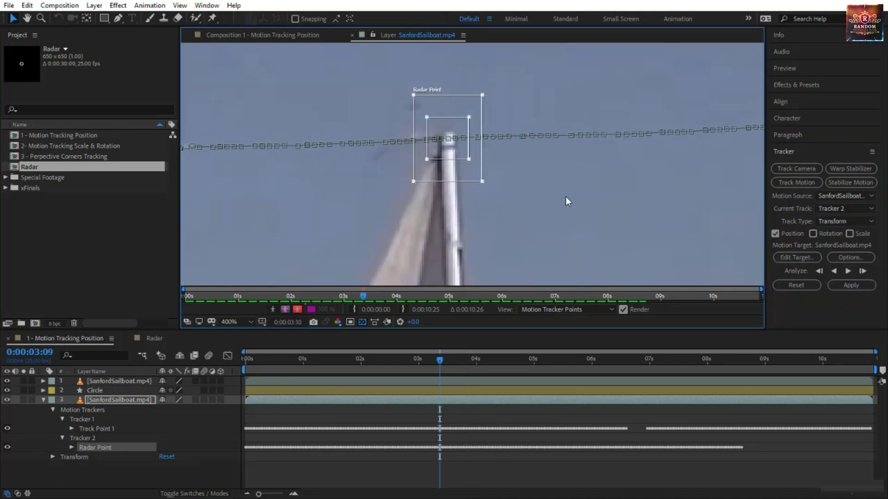
Fit the layer view up to 100% and add the Radar composition to the timeline directly above the Circle layer
click(238, 323)
click(264, 139)
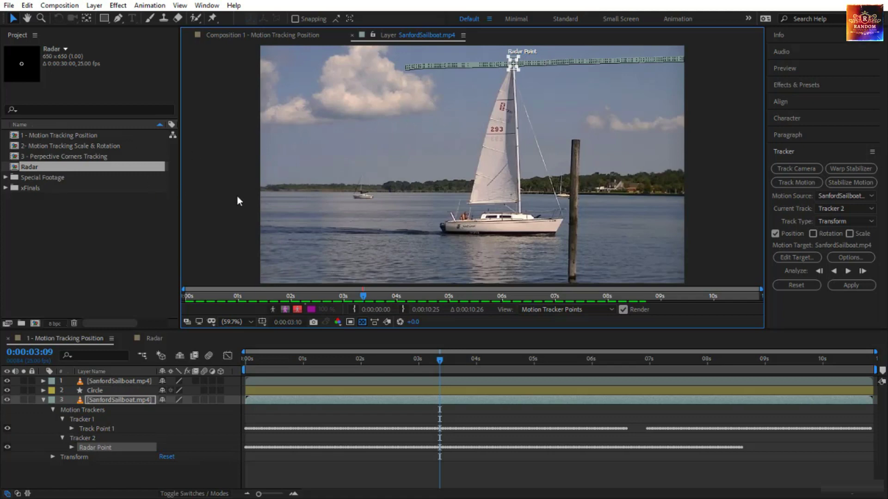
drag(55, 169, 67, 382)
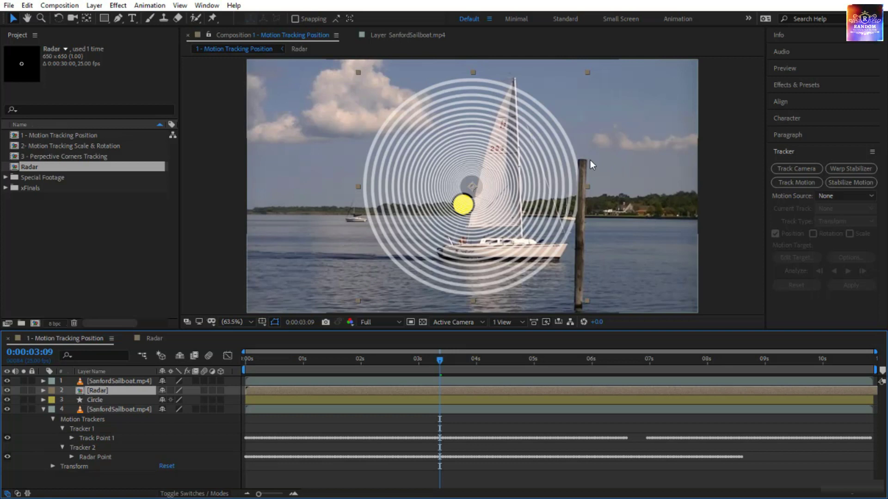
Return to the SanfordSailboat.mp4 layer view and select Tracker 2 on the lower sailboat layer
click(401, 35)
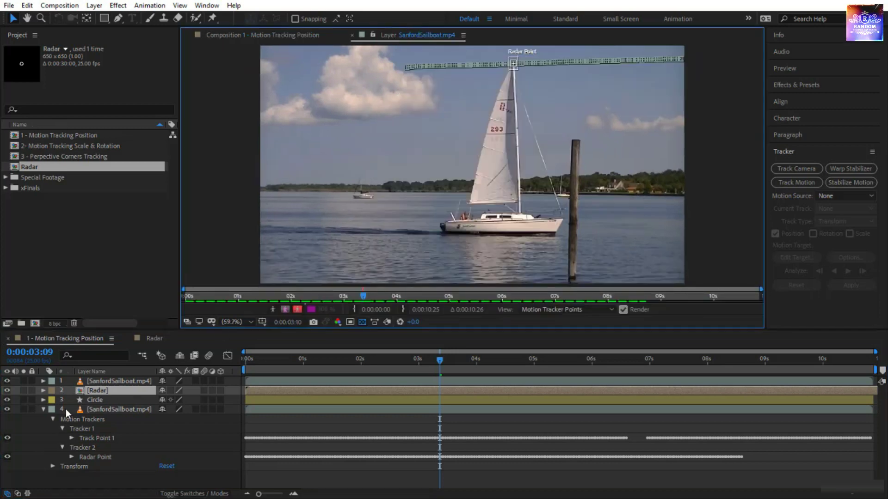
click(87, 450)
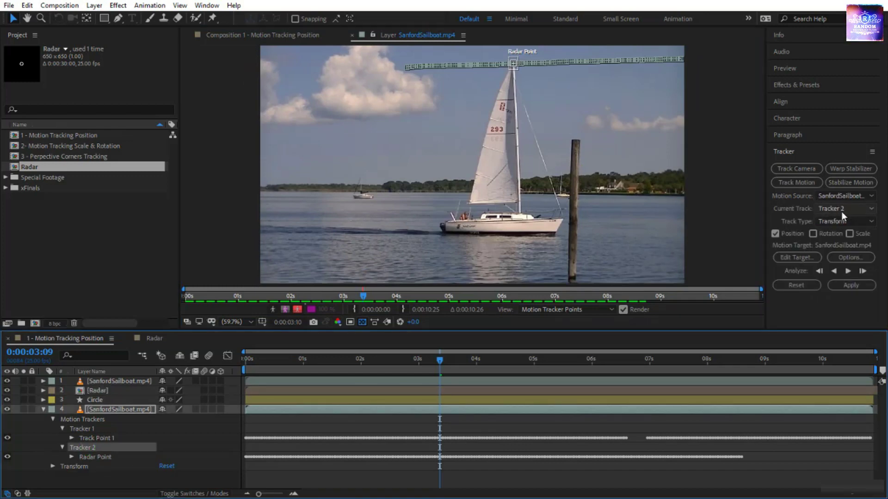
Set Tracker 2's motion target to the Radar layer and apply its tracking data in X and Y
click(88, 431)
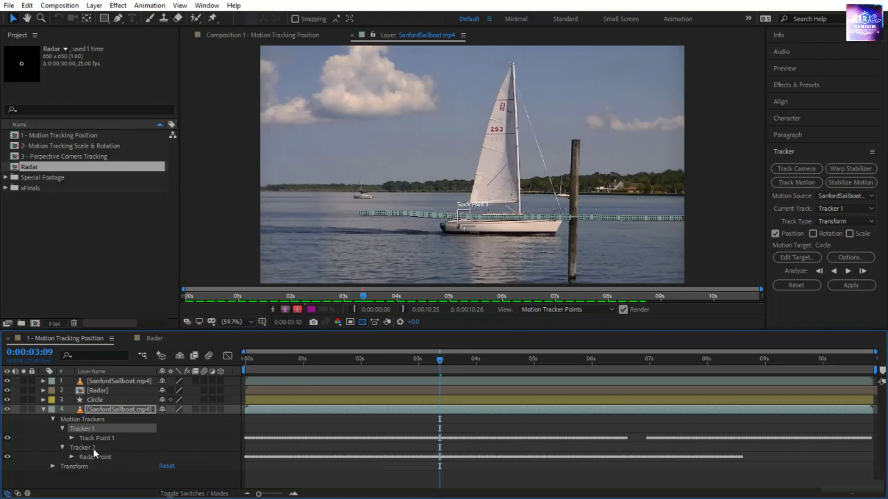
click(93, 449)
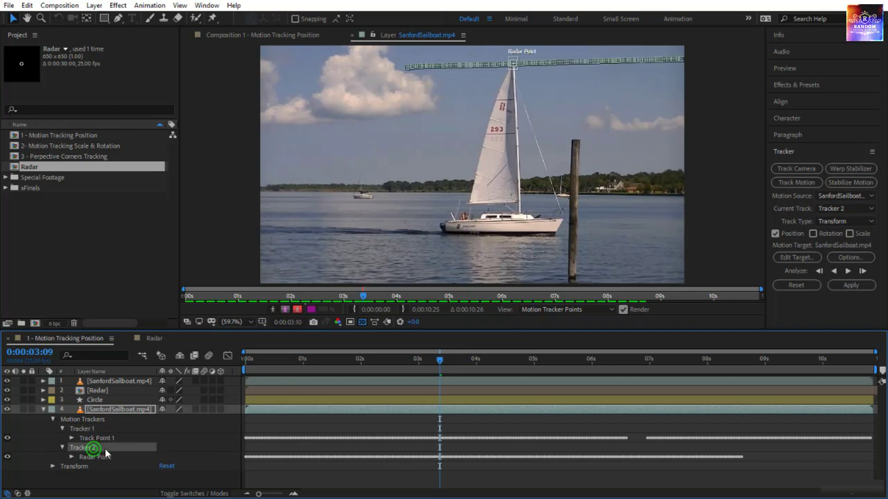
click(797, 258)
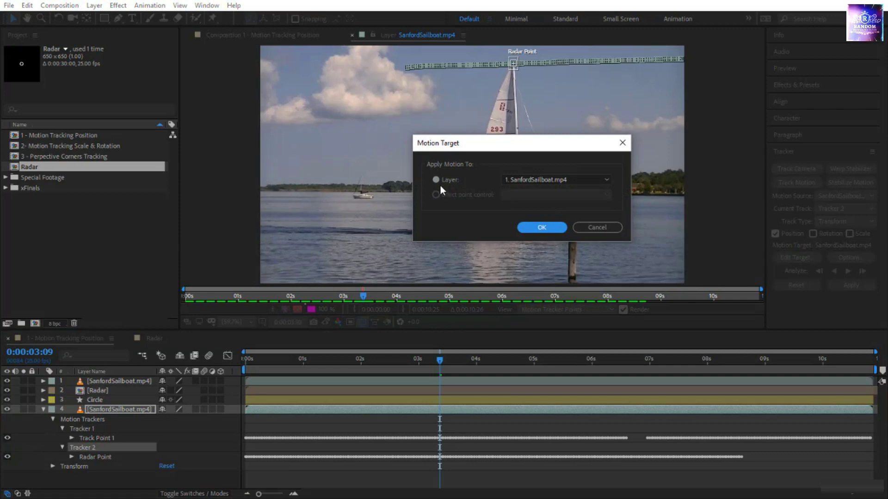
click(509, 179)
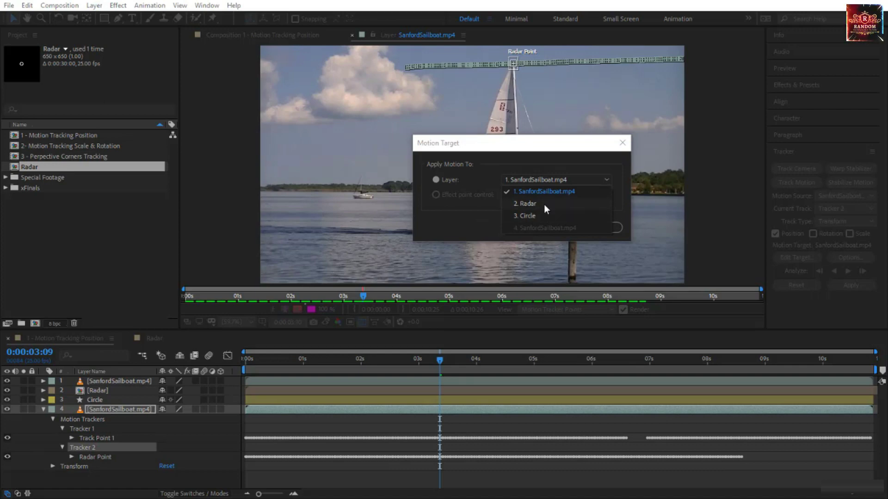
click(544, 204)
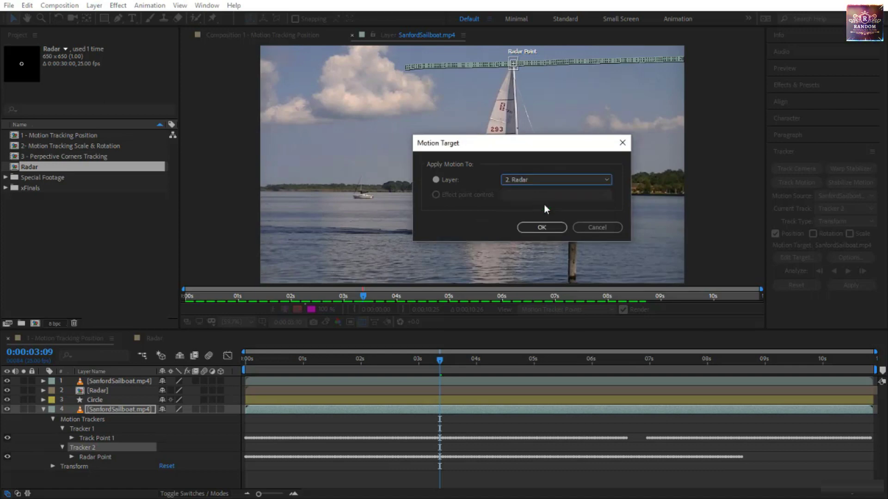
click(544, 229)
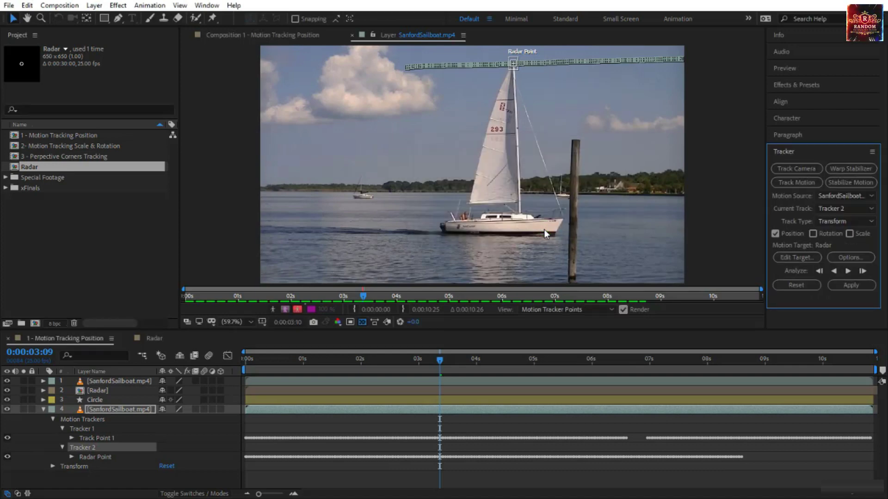
click(846, 286)
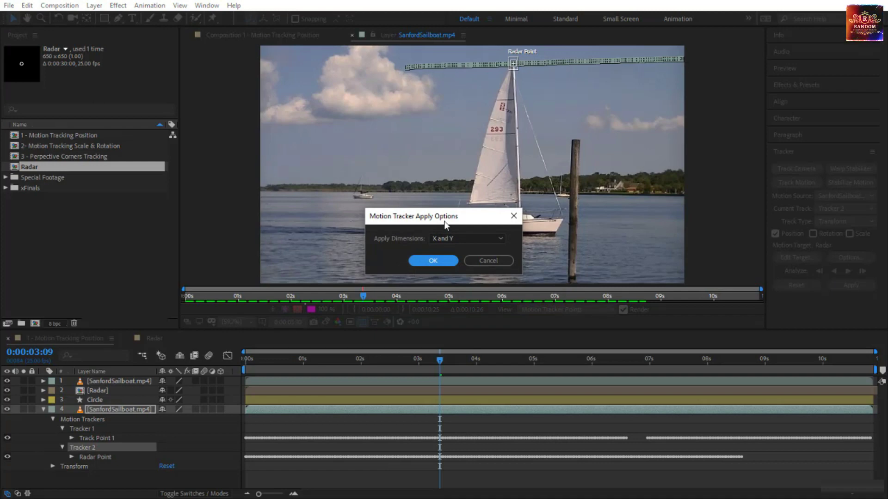
click(440, 261)
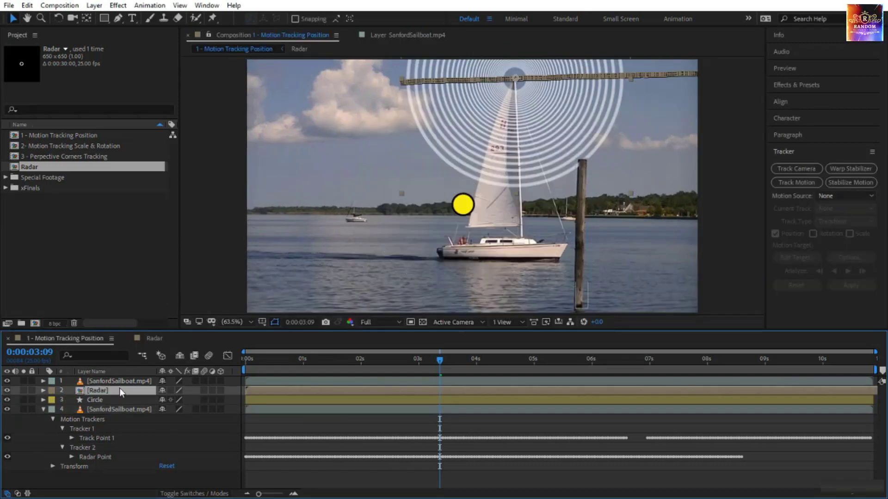
Show the Radar layer's Position and Scale, set Scale to 30%, and play the composition from the start
key(s)
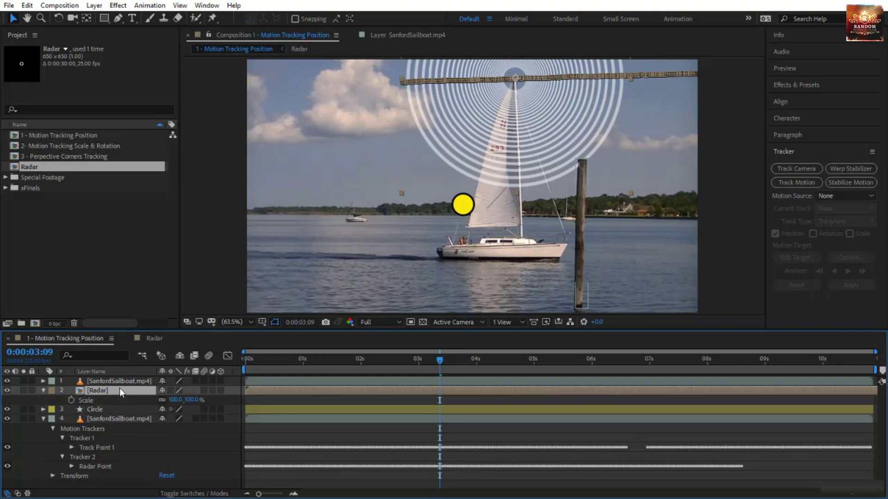
key(shift+p)
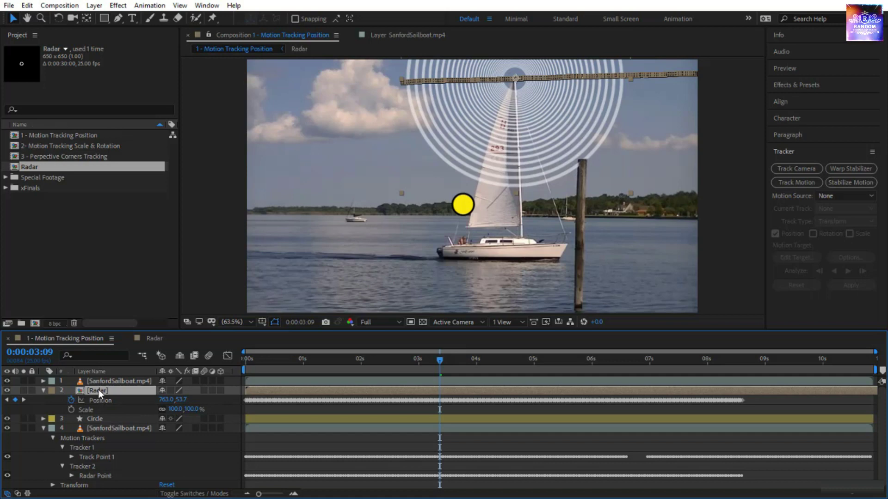
click(190, 409)
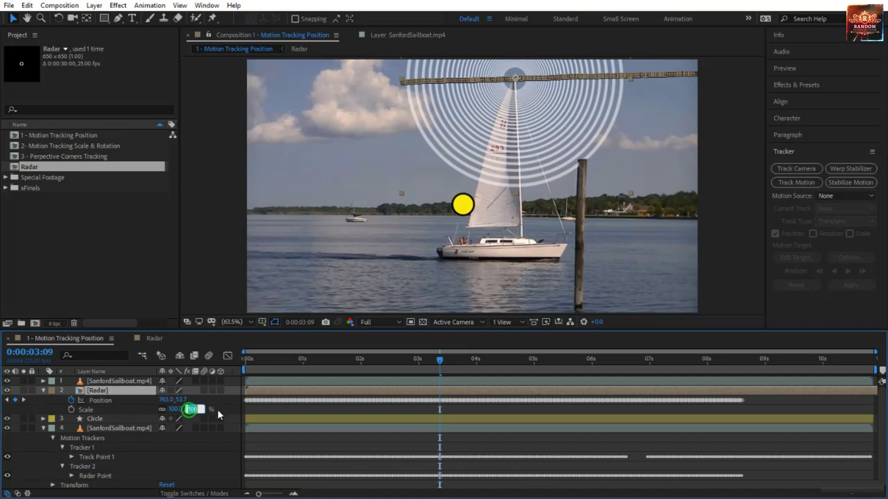
text(30)
key(Return)
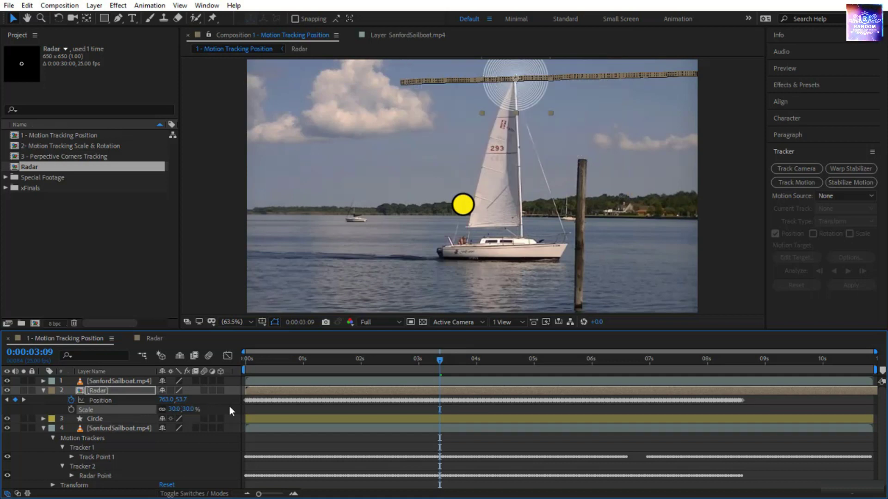
drag(284, 363, 192, 378)
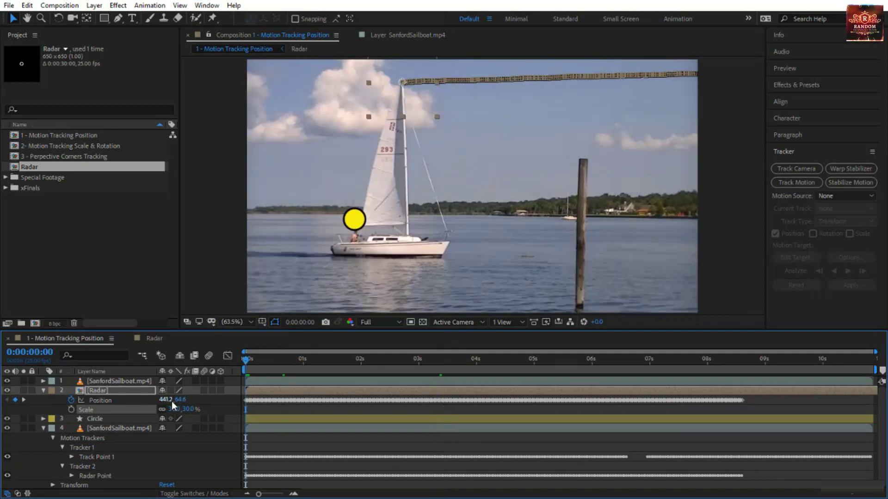
key(space)
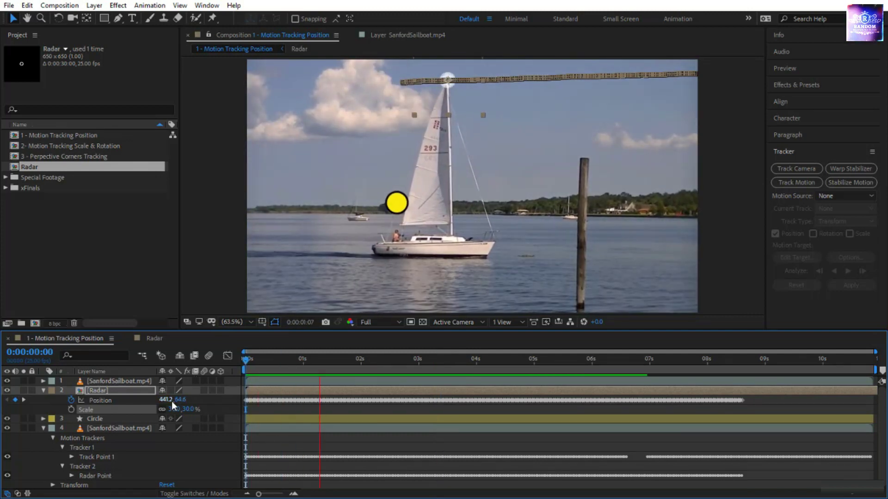
key(F2)
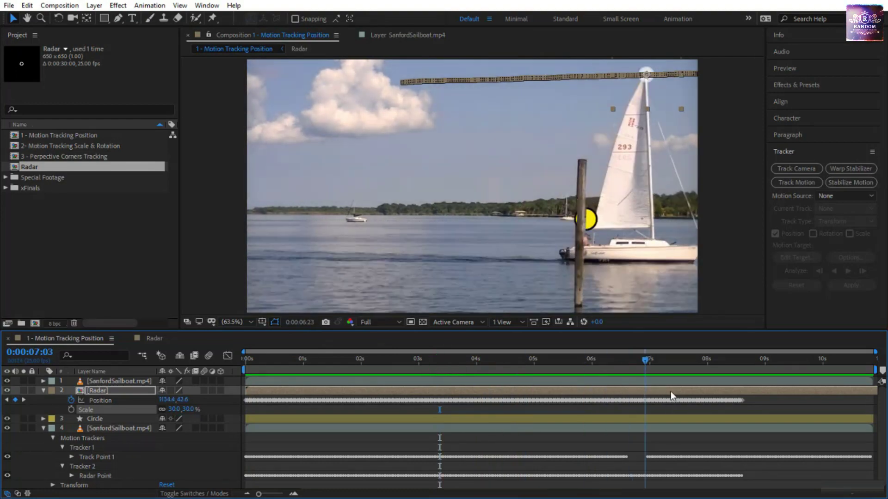
Find where the mast tip nears the frame edge and trim the Radar layer's end at 0:00:08:05
drag(670, 391, 735, 420)
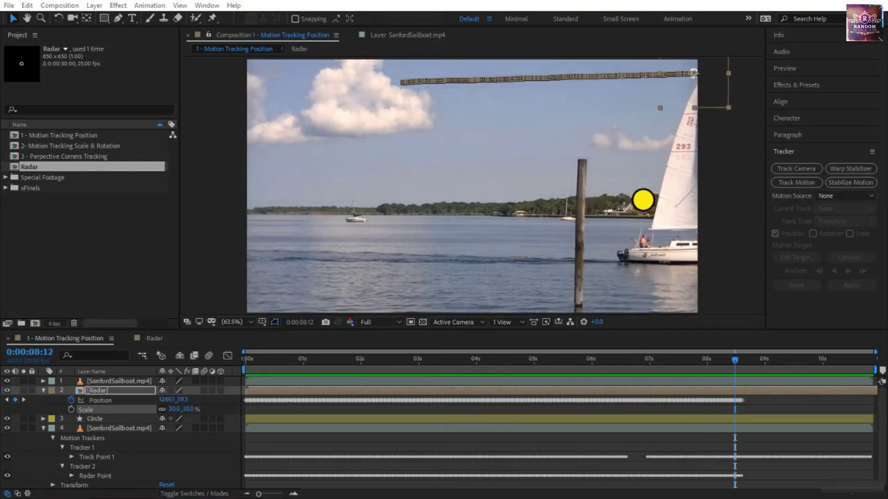
click(293, 495)
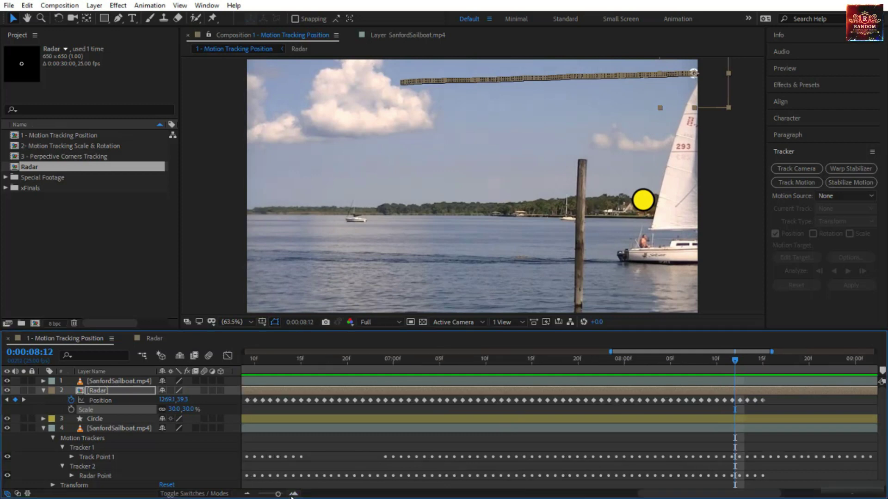
click(292, 495)
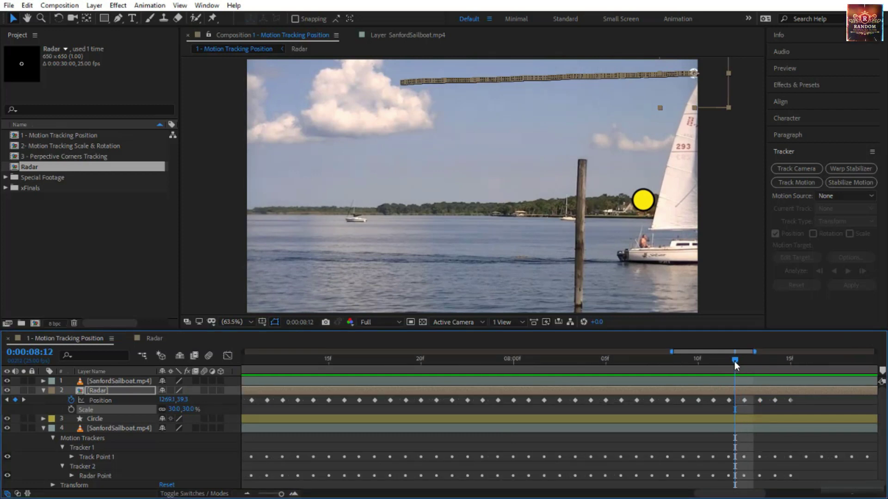
drag(734, 365, 677, 379)
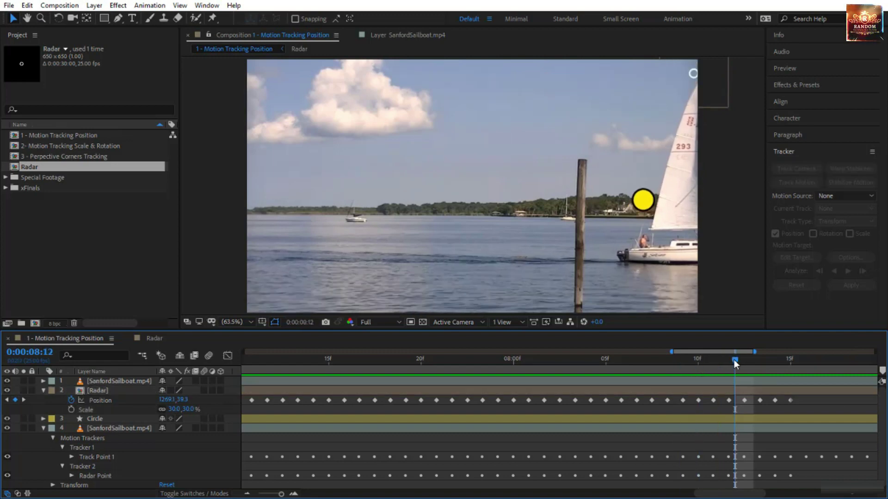
drag(734, 360, 441, 424)
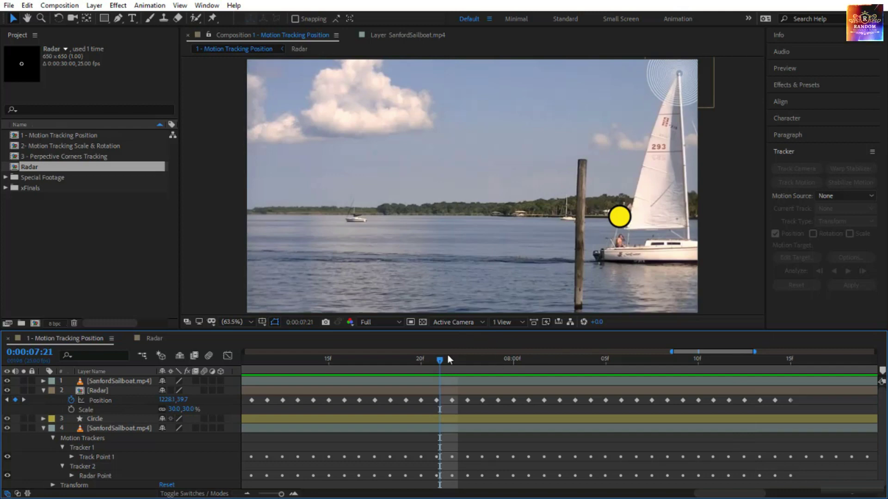
drag(438, 362, 609, 389)
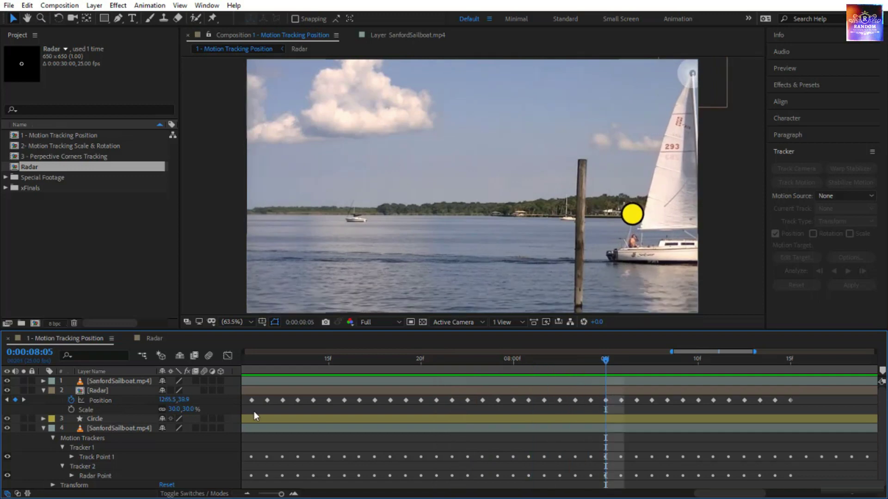
click(507, 389)
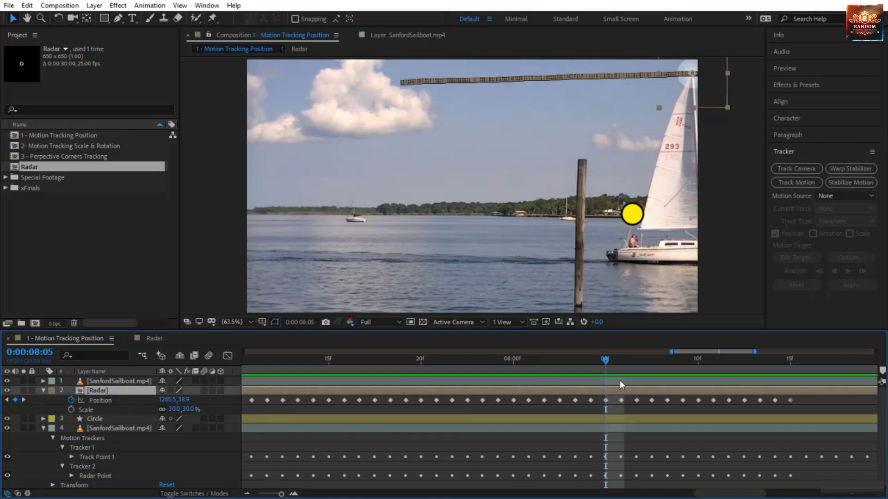
key(alt+])
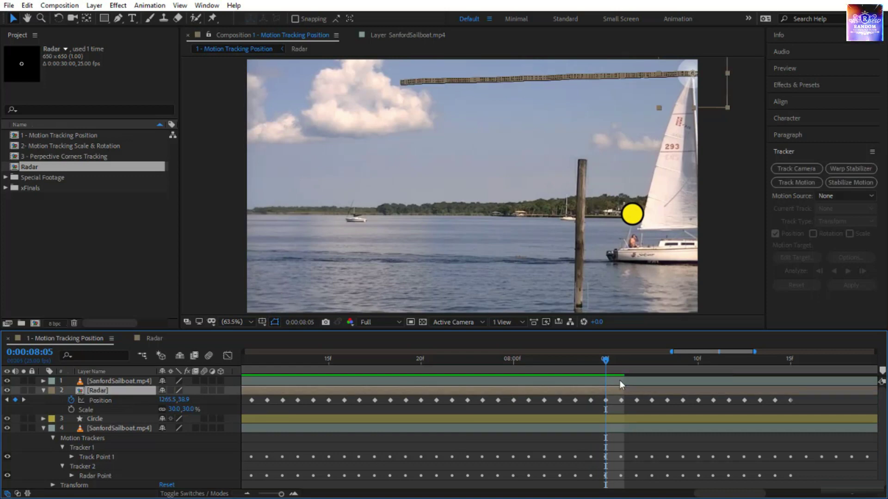
Preview the trimmed ending and extend the Radar layer's out point by one frame
key(space)
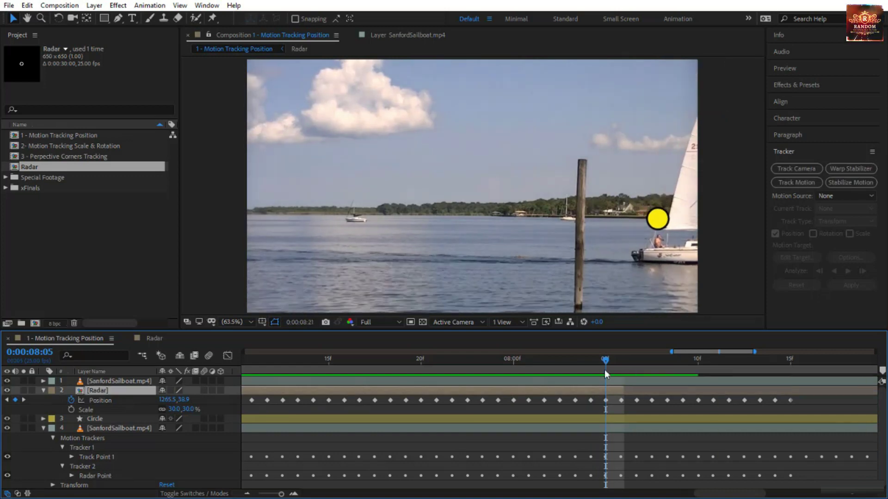
mouse_move(582, 373)
mouse_down()
mouse_move(494, 374)
mouse_move(590, 385)
mouse_up()
click(628, 400)
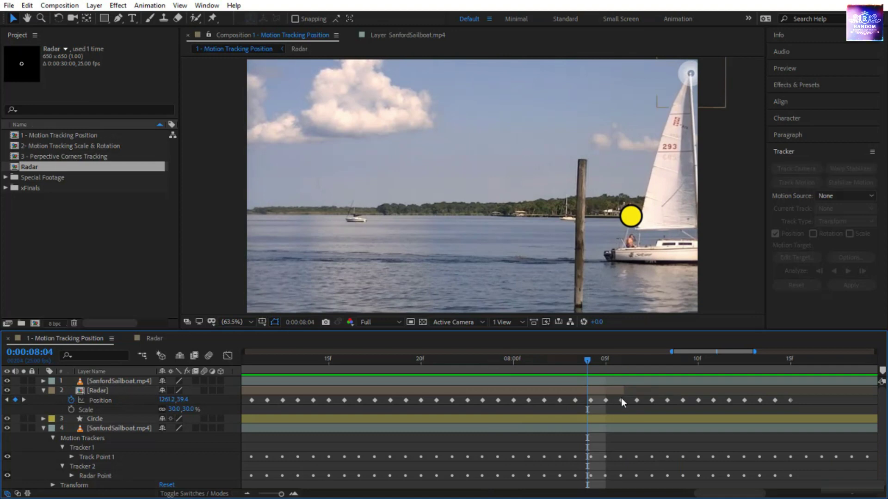
click(625, 392)
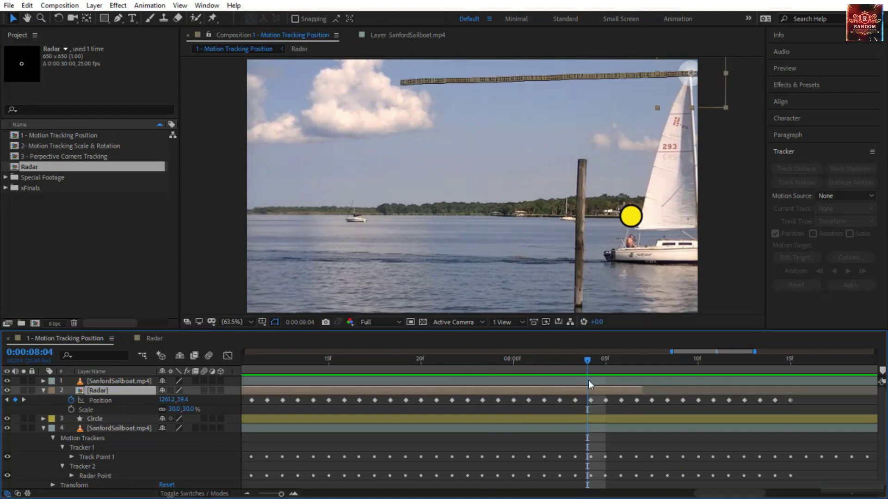
Replay the radar's exit, lengthen the Radar layer by one more frame, and preview the result
key(space)
drag(550, 360, 438, 386)
key(space)
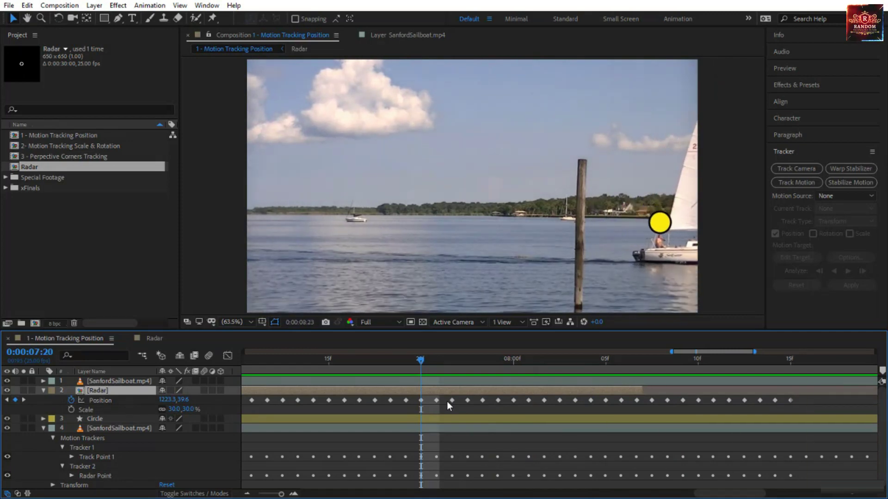
key(space)
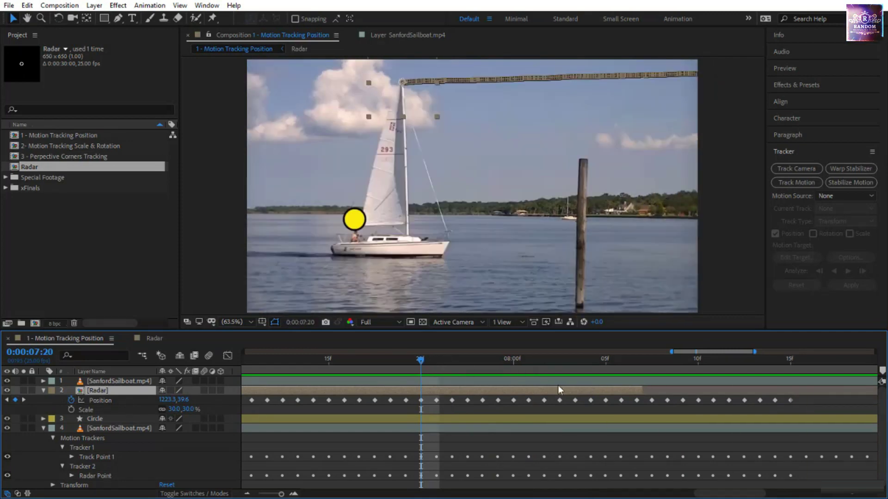
drag(558, 384, 611, 406)
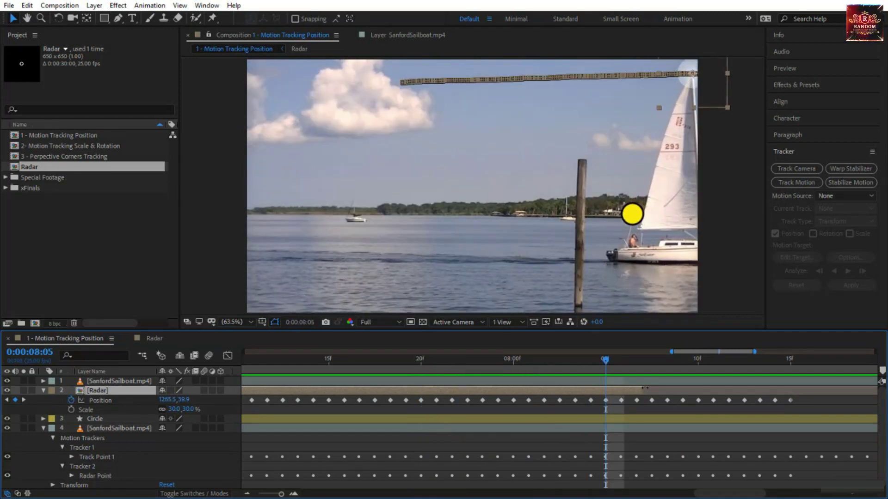
click(573, 360)
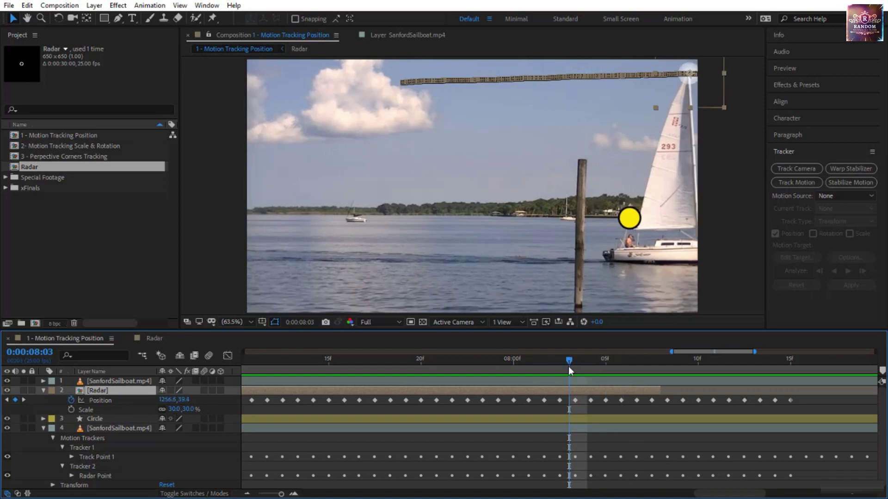
key(space)
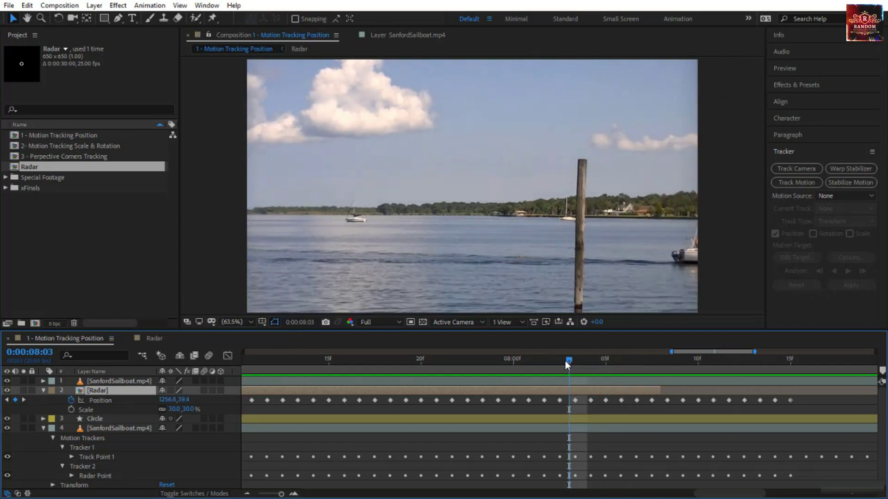
Select all of the Radar layer's Position keyframes and move the radar down to the lower sail at 0:00:01:07, about 557.5, 390.9
drag(568, 363, 235, 424)
drag(283, 495, 230, 495)
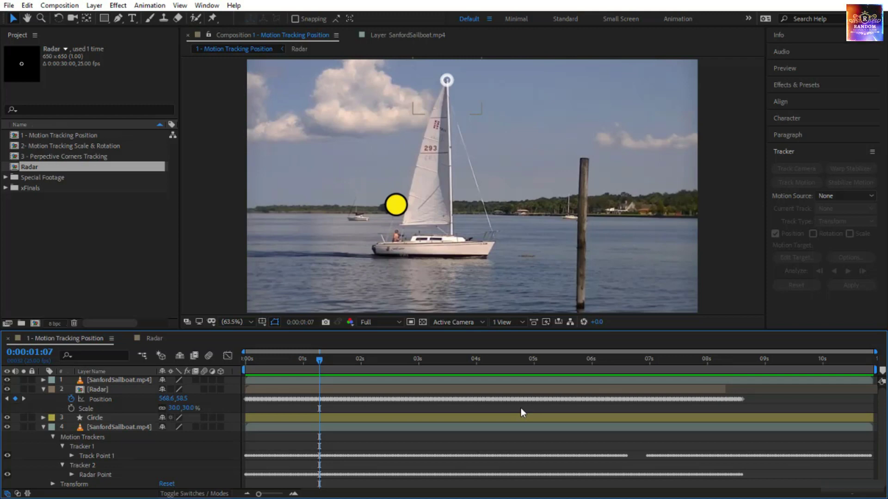
click(125, 399)
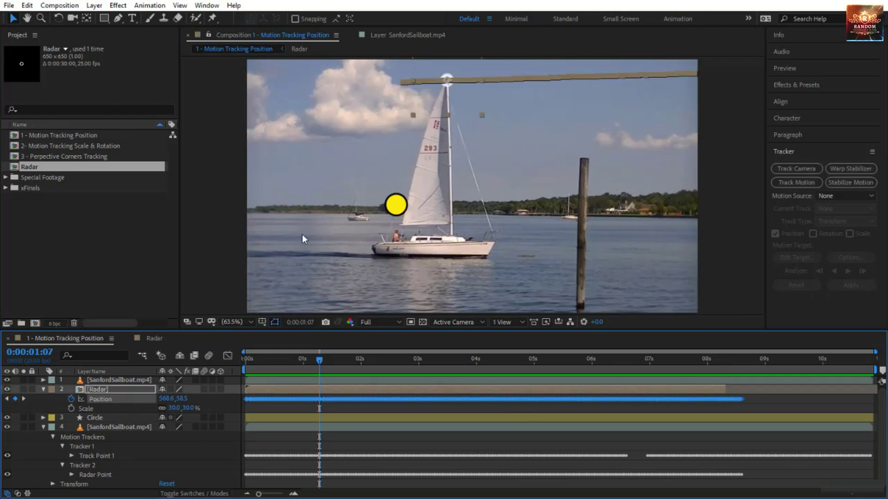
drag(446, 83, 442, 200)
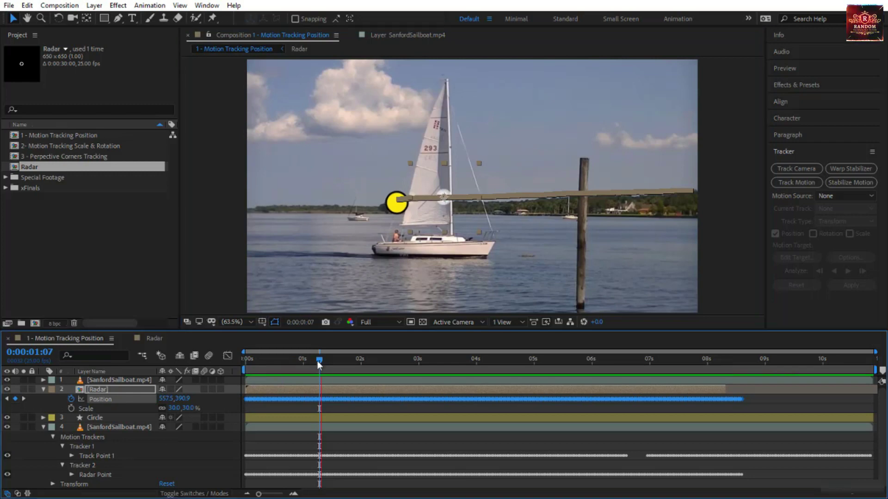
key(space)
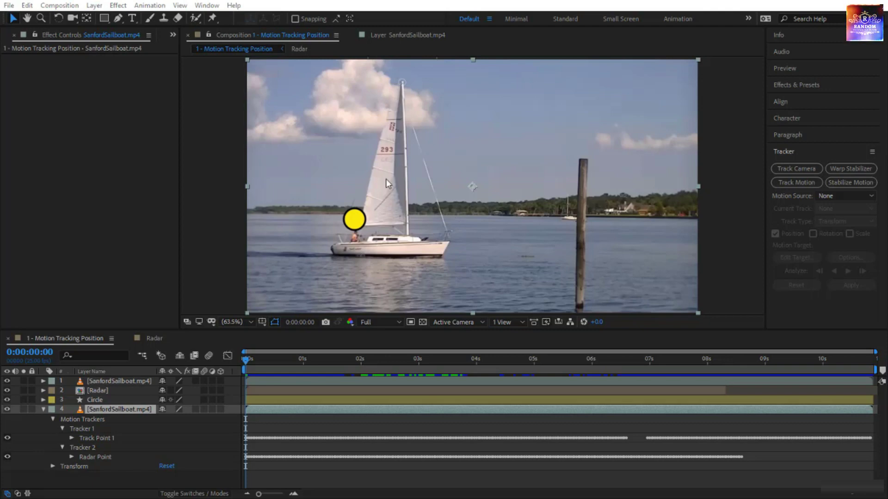
Apply CC Light Rays to the bottom SanfordSailboat.mp4 layer and move its center into the open sky at about 639.8, 186.3
click(109, 455)
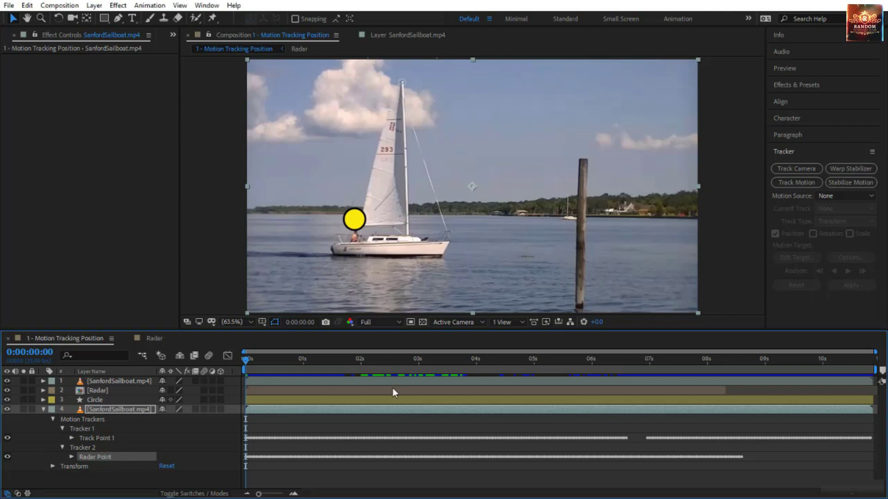
click(789, 85)
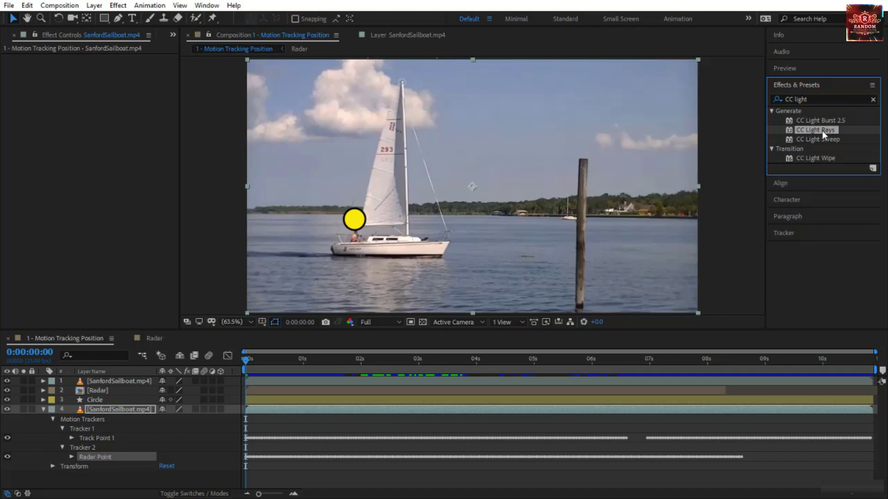
drag(822, 131, 131, 410)
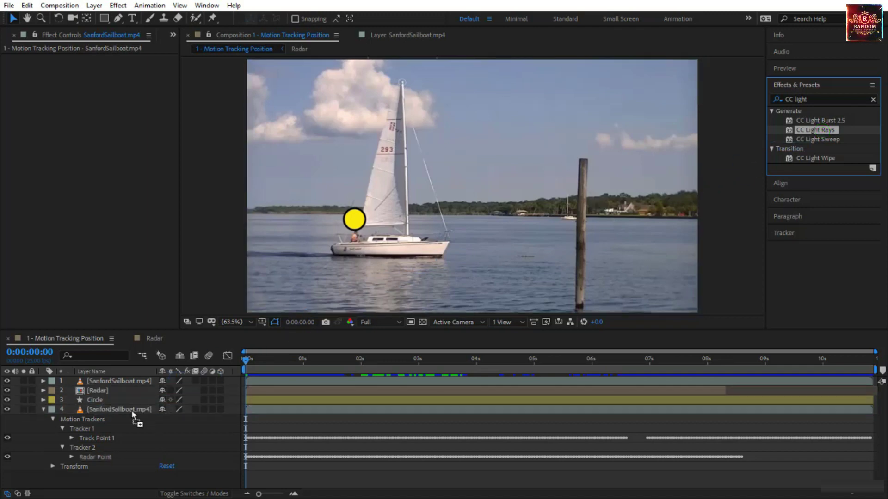
drag(360, 125, 472, 125)
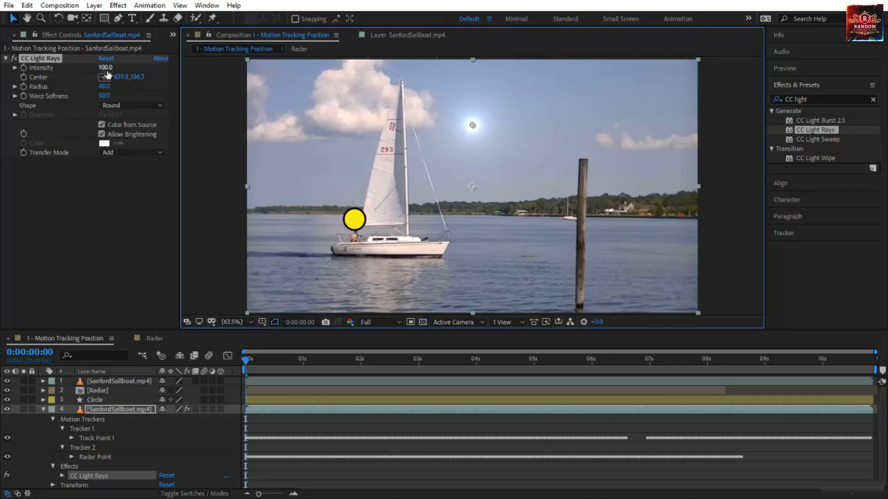
Set the CC Light Rays intensity to 161 and its shape to Square, keeping the Add transfer mode
drag(108, 73, 139, 69)
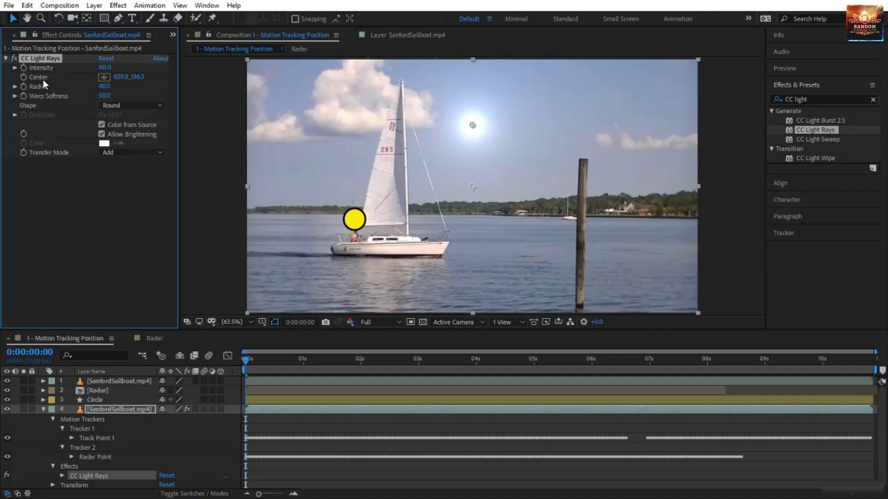
drag(104, 86, 67, 96)
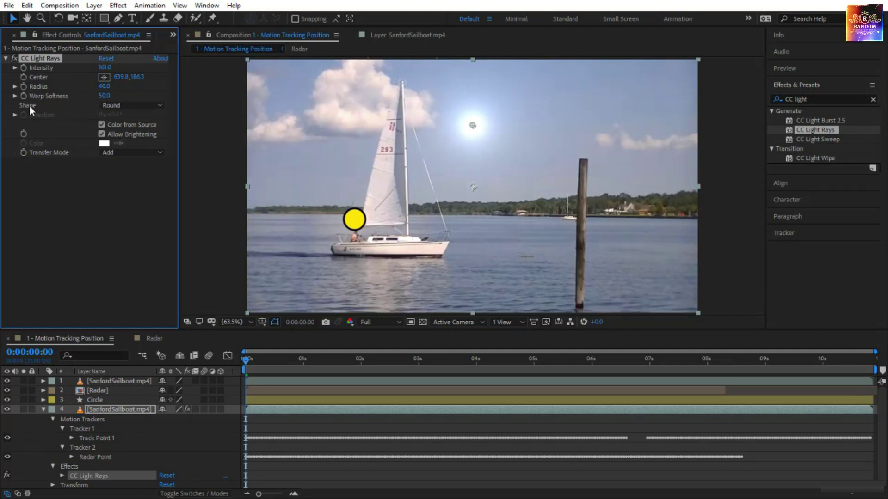
click(119, 106)
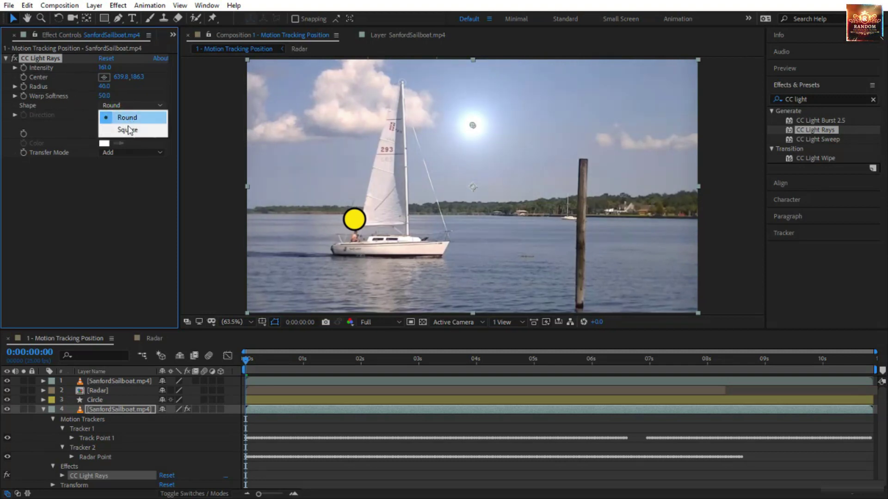
click(126, 74)
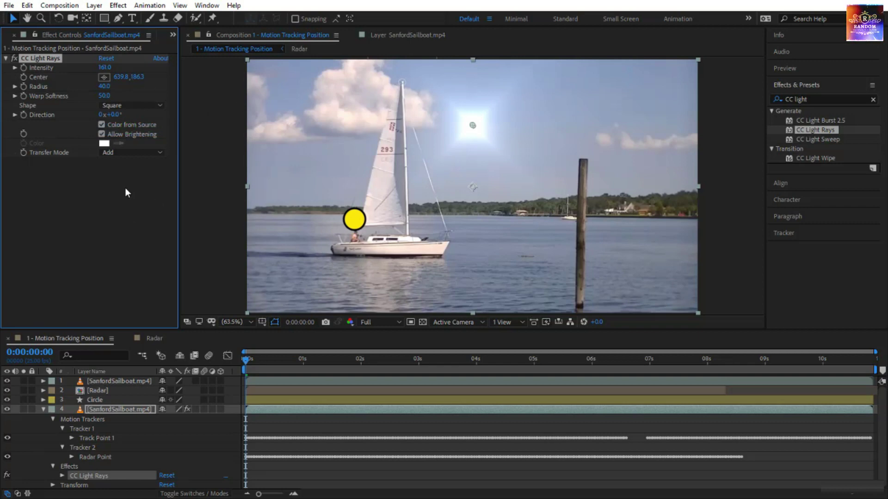
click(115, 154)
click(138, 242)
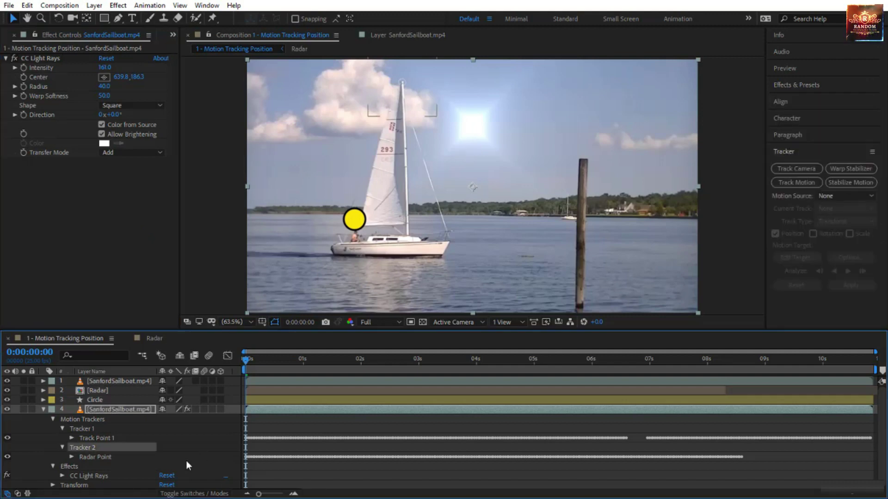
Retarget Tracker 2's Radar Point to the CC Light Rays/Center effect point control and apply the motion in X and Y
click(105, 459)
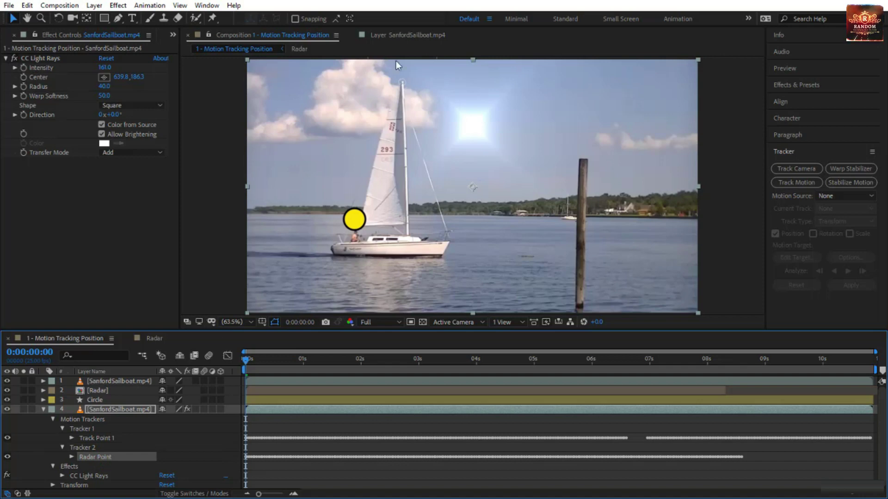
click(392, 35)
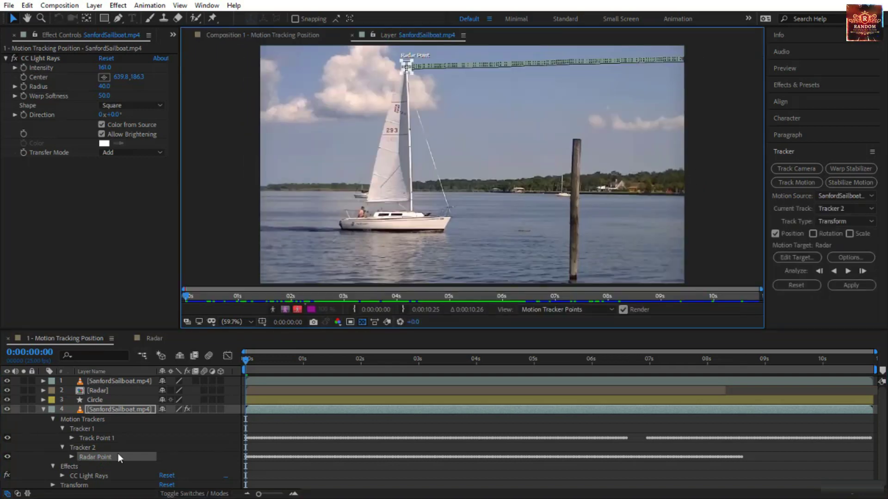
click(801, 259)
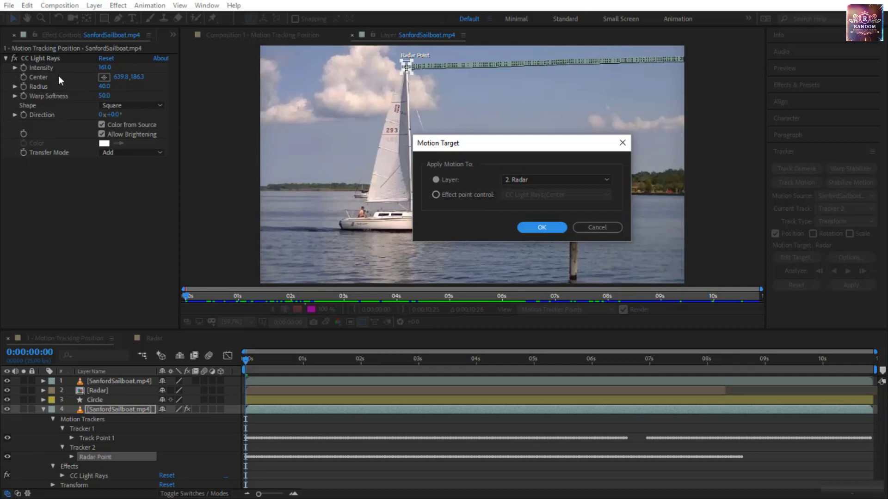
click(439, 197)
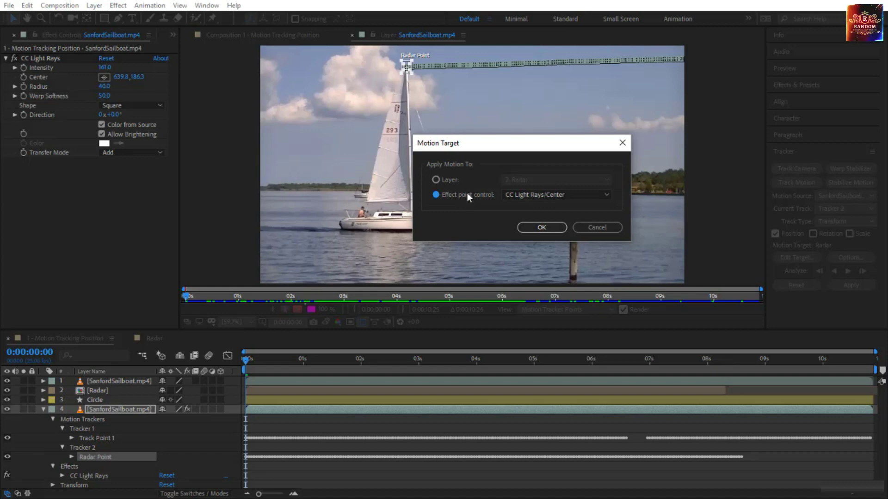
click(538, 230)
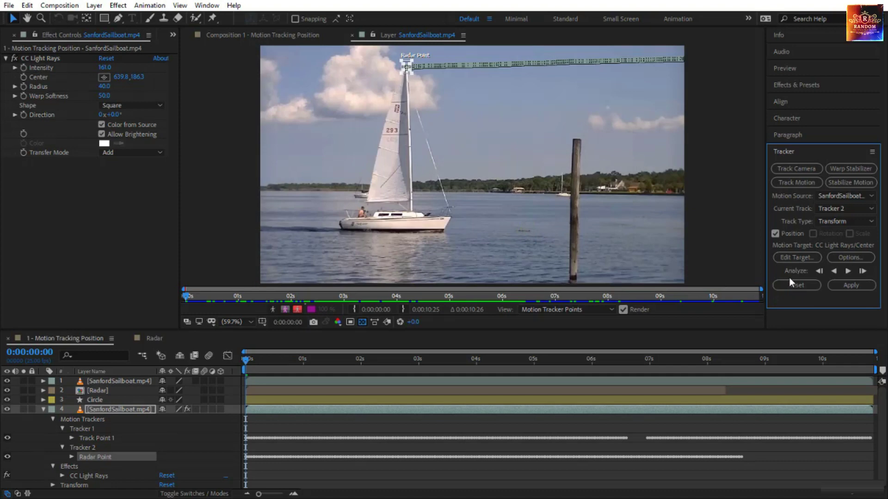
click(850, 285)
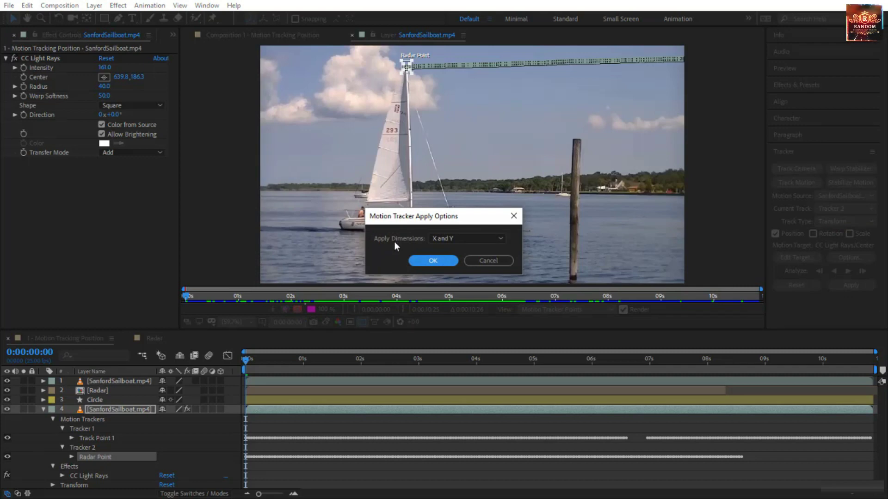
click(435, 260)
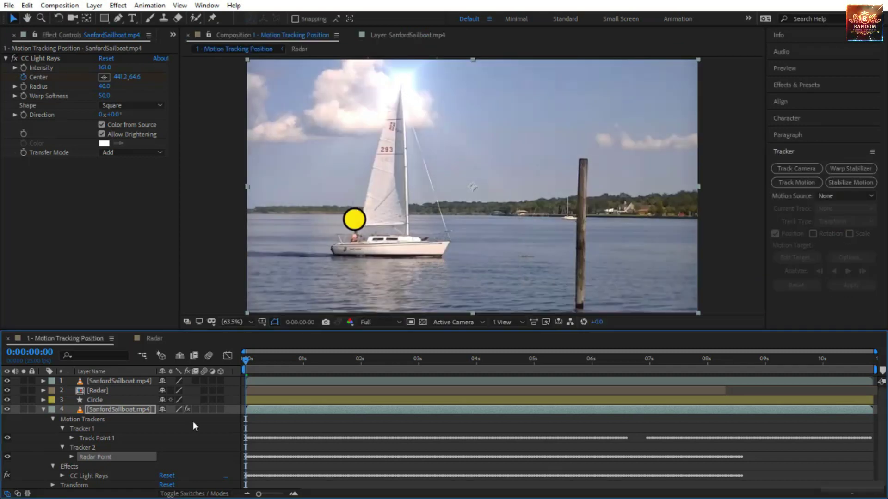
Inspect the Center keyframes of CC Light Rays alongside the Radar Point track and preview the light following the mast tip
click(63, 475)
scroll(87, 472, down, 4)
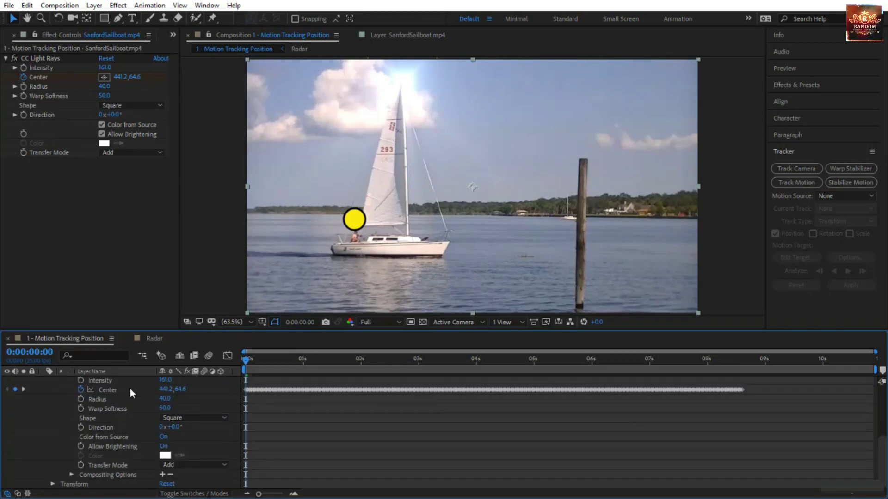
click(130, 392)
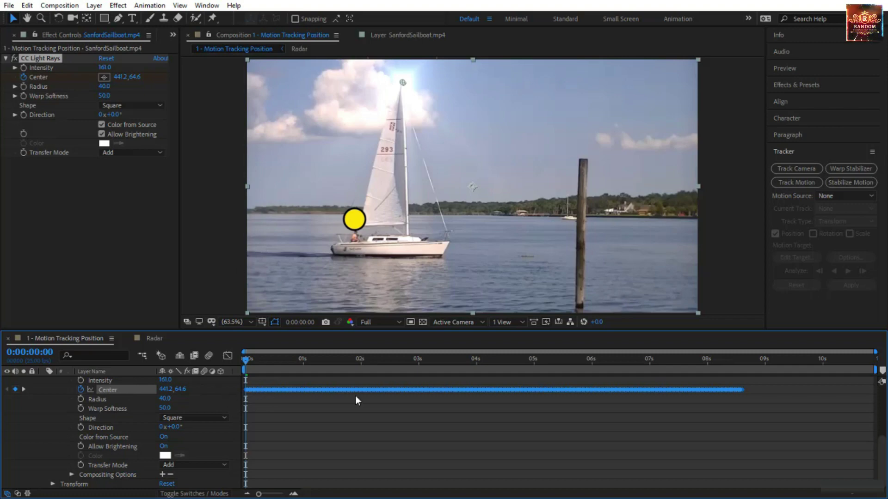
scroll(126, 436, up, 5)
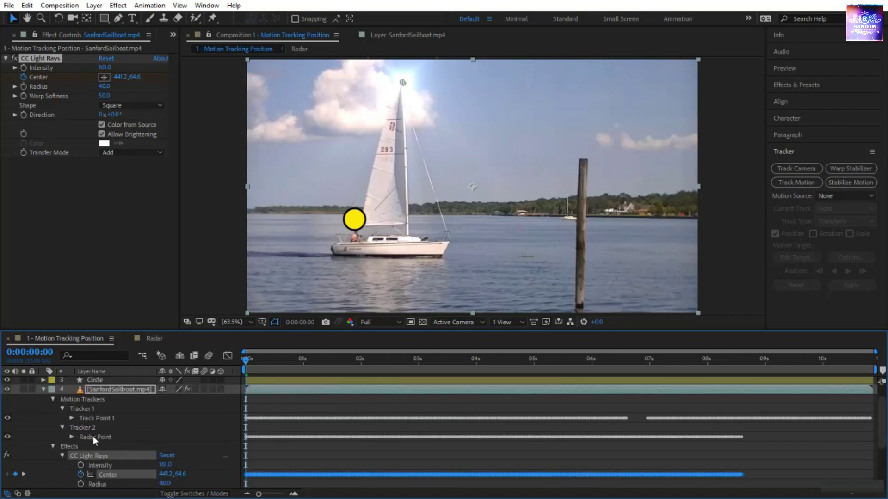
scroll(118, 456, down, 4)
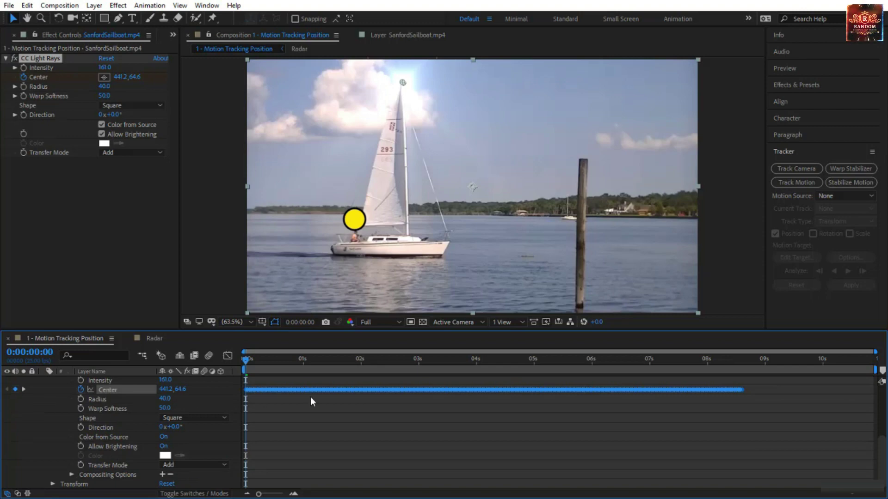
click(286, 408)
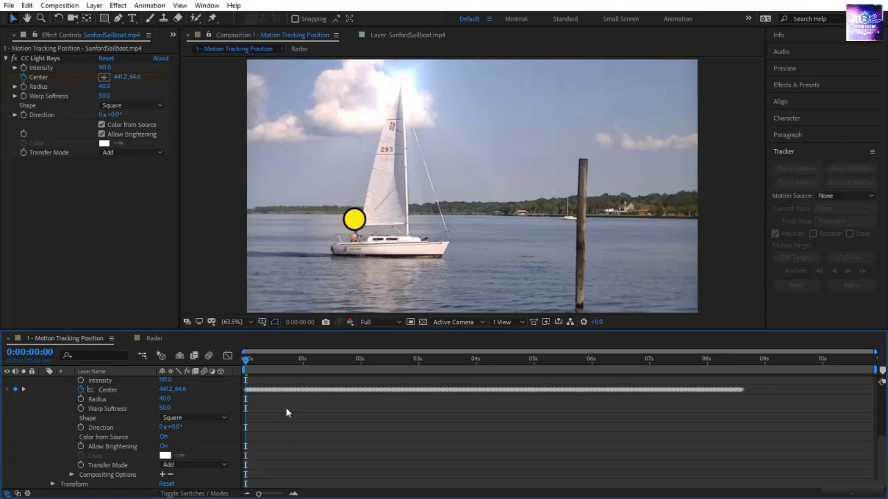
key(space)
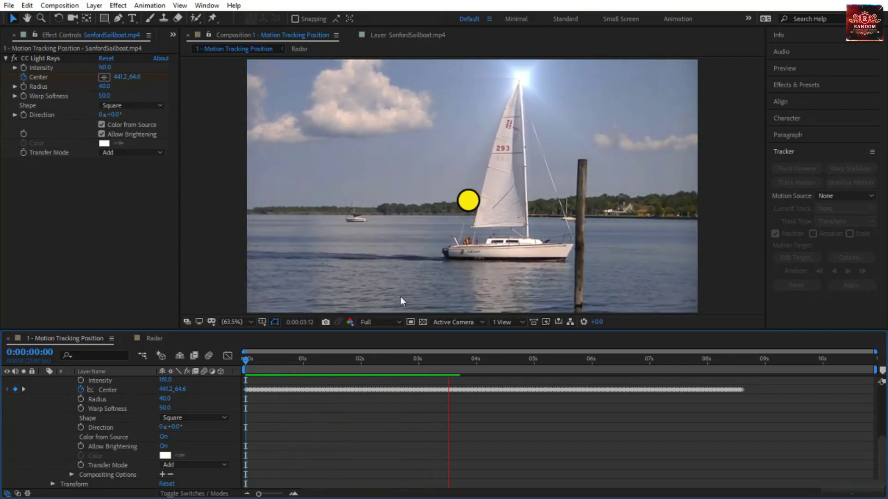
At 0:00:08:03, set the CC Light Rays radius to 0 and enable keyframing for Radius
drag(247, 362, 712, 404)
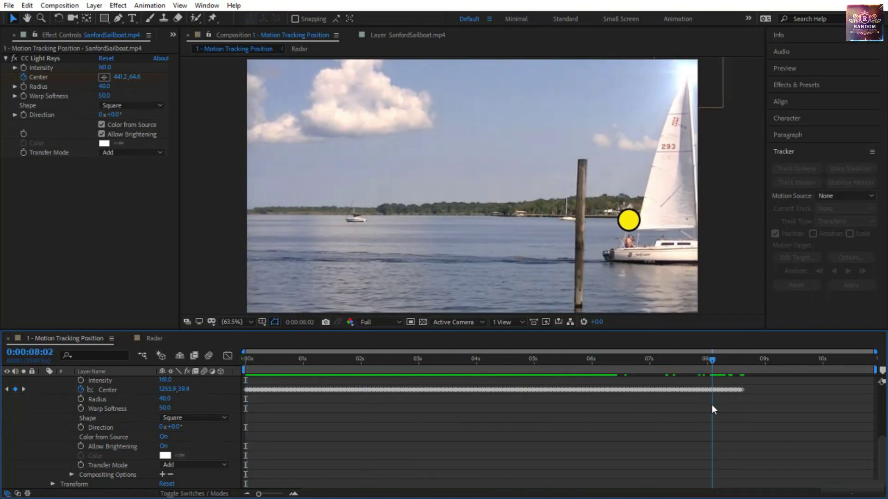
scroll(715, 415, up, 3)
scroll(697, 414, down, 3)
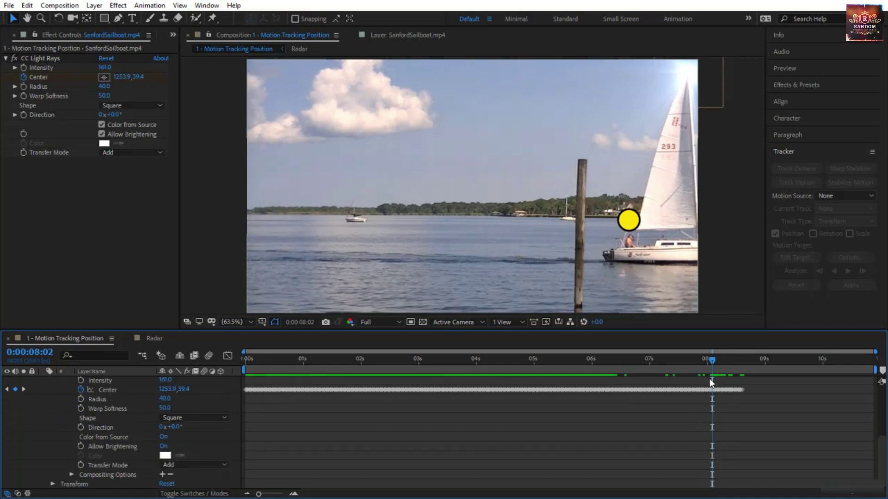
drag(711, 361, 715, 365)
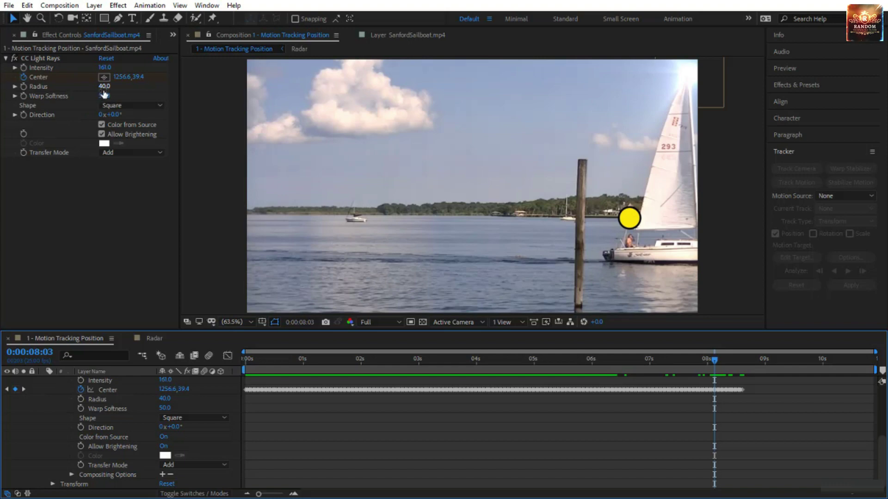
drag(104, 88, 1, 74)
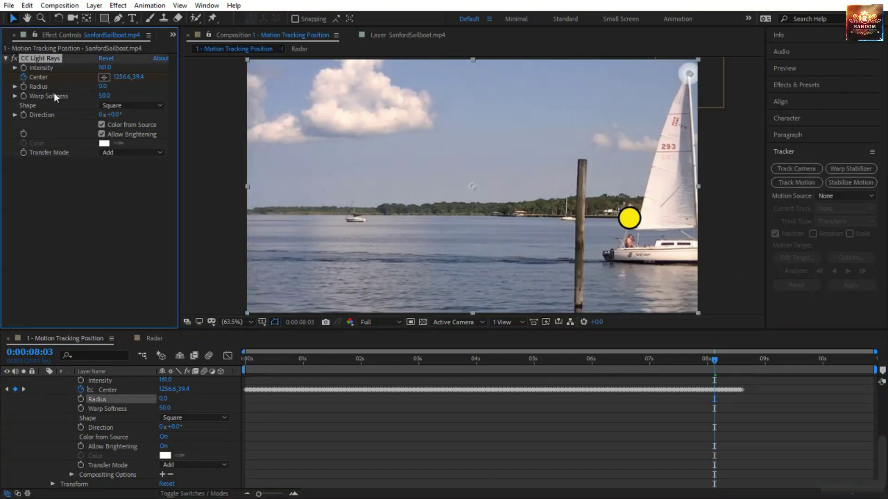
click(24, 87)
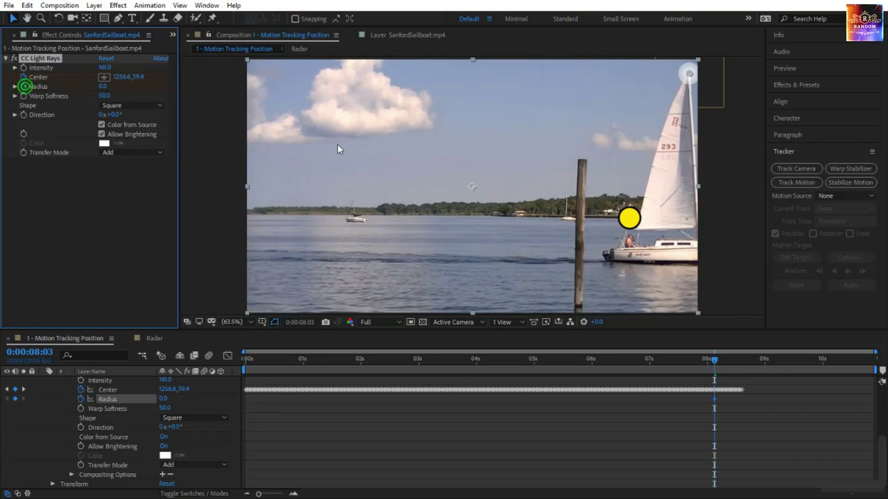
Set the CC Light Rays radius to 40 at 0:00:00:00 and scrub the start of the animation
drag(712, 359, 206, 399)
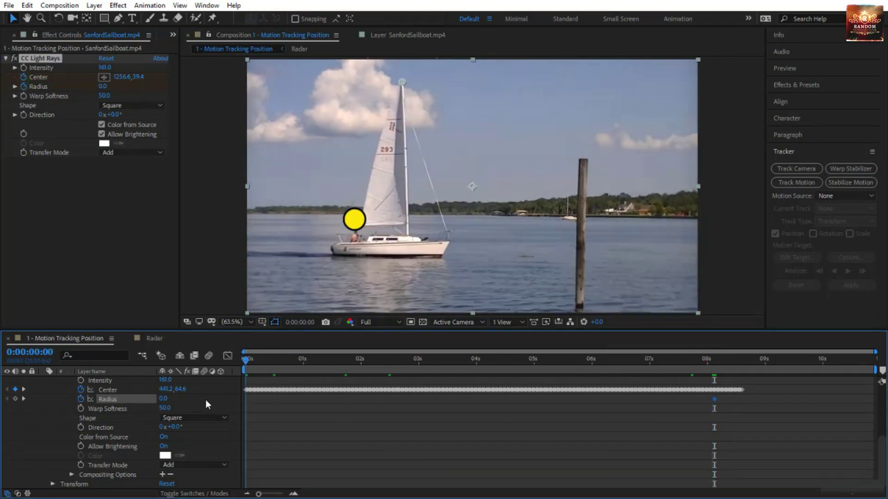
click(104, 87)
text(40)
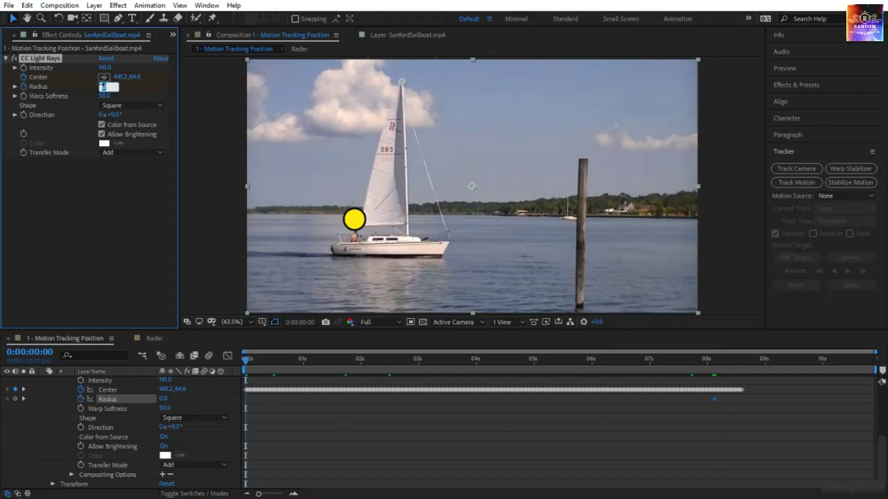
key(Return)
drag(245, 360, 255, 383)
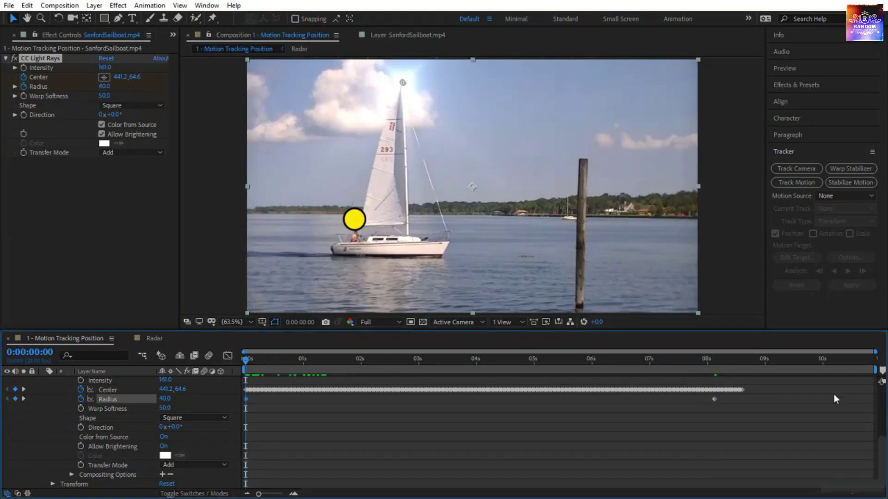
Select both Radius keyframes of CC Light Rays and convert them to hold keyframes
drag(747, 424, 236, 402)
right_click(245, 401)
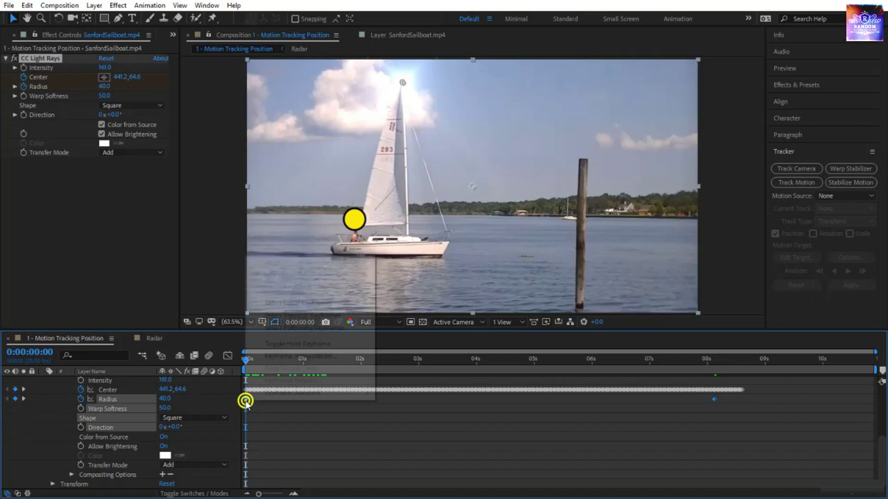
click(320, 344)
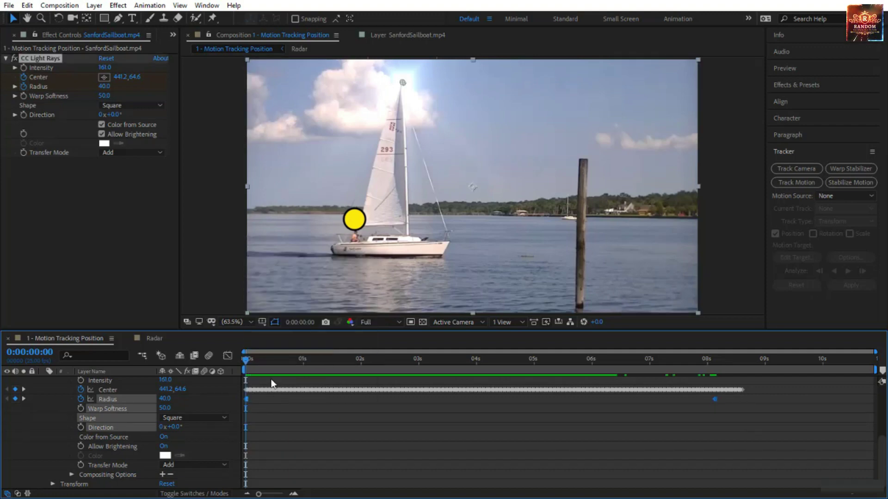
Preview the light switching off from about 0:00:08:00 and return to the start of the composition
drag(246, 363, 709, 406)
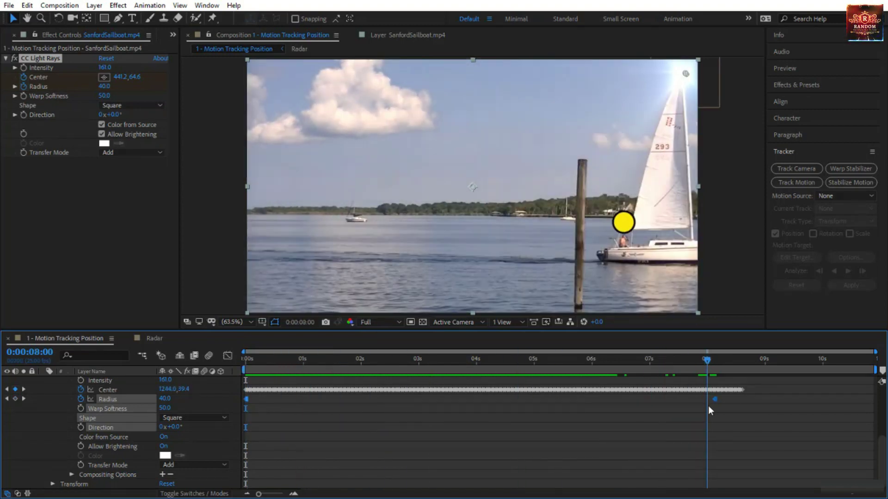
key(space)
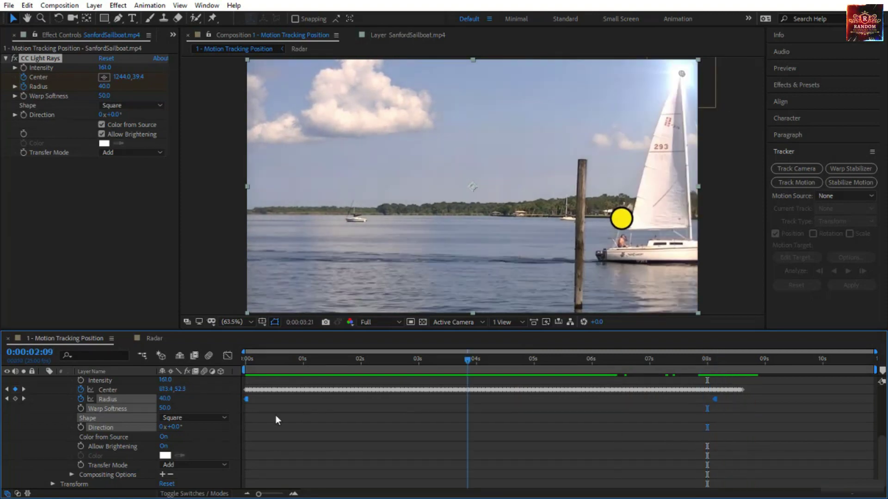
drag(276, 416, 222, 426)
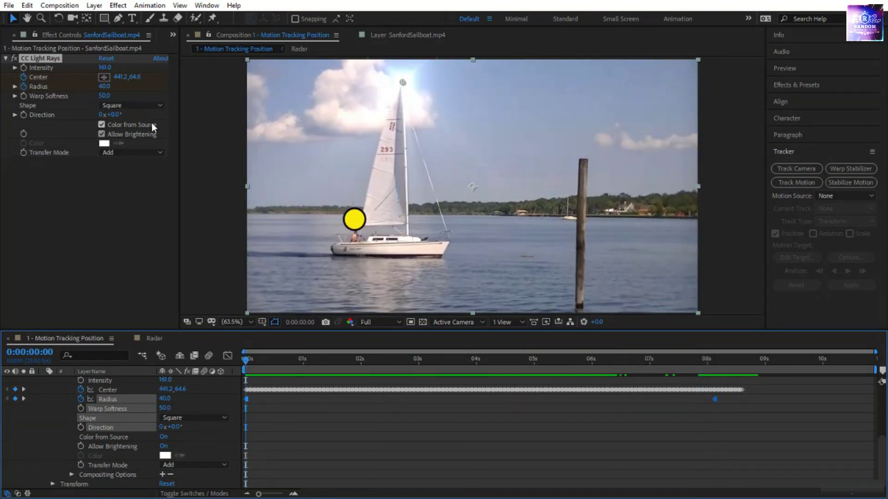
Keyframe the CC Light Rays direction from 0x+0.0° at 0:00:00:00 to 3x+0.0° at 0:00:08:03
click(25, 118)
click(25, 118)
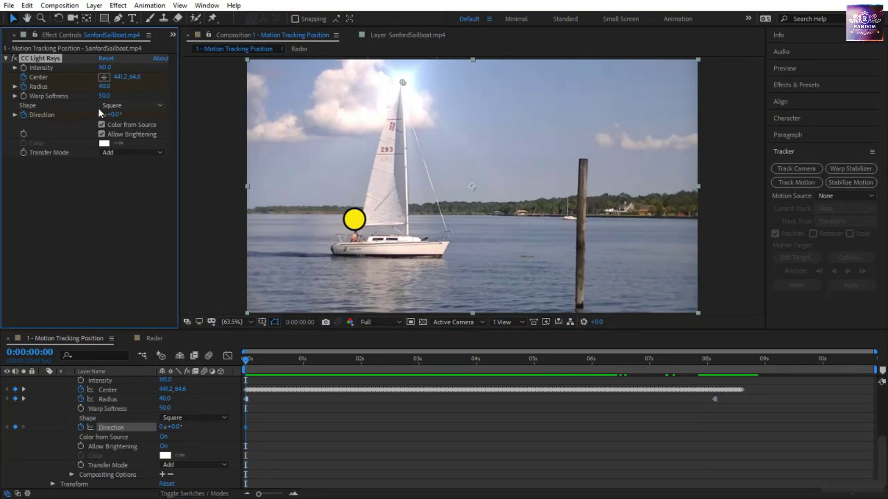
drag(250, 359, 715, 374)
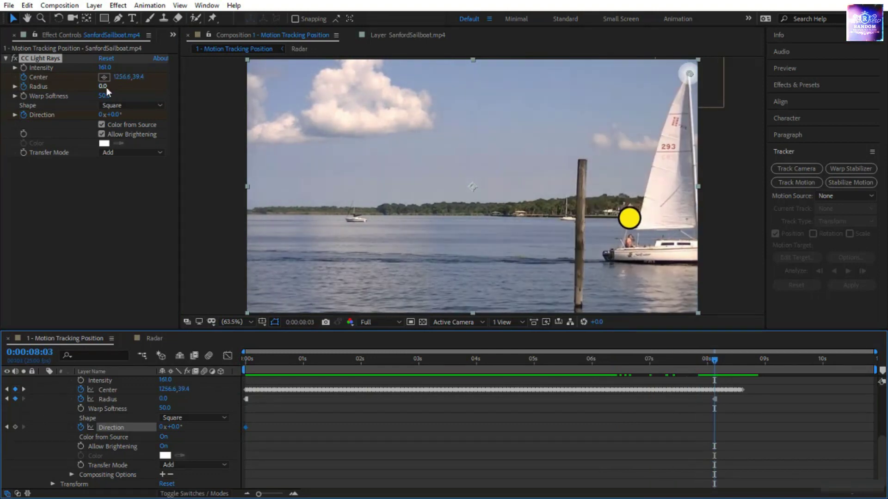
click(102, 114)
text(3)
key(Return)
click(620, 353)
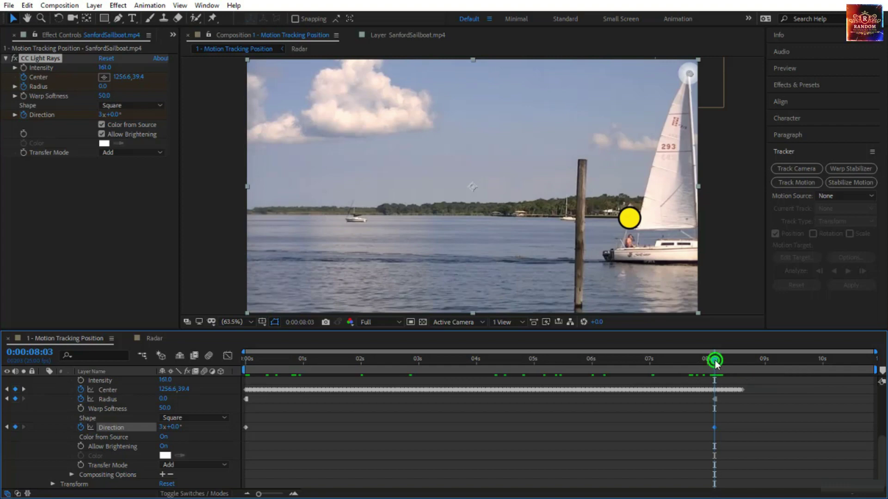
Preview the rotating light rays from the start of the composition and return to 0:00:00:00
drag(715, 360, 184, 435)
key(space)
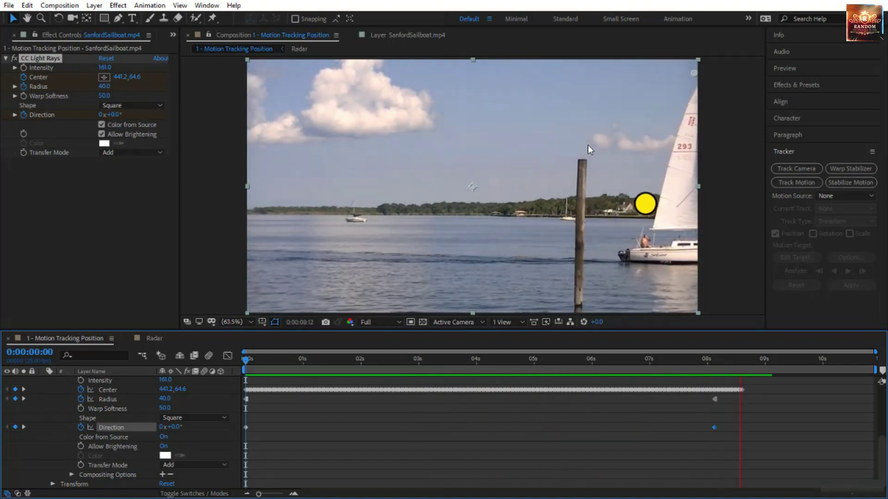
drag(711, 367, 201, 409)
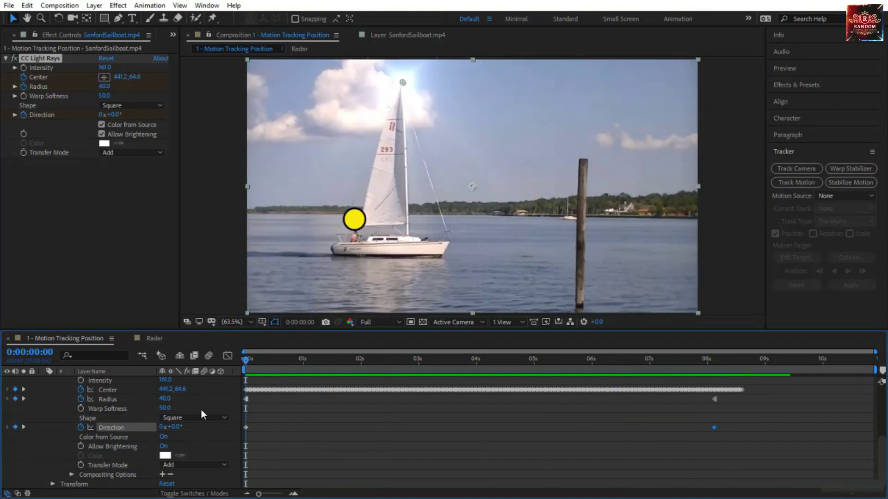
Search the effects for "radial" and try CC Radial Blur on the sailboat clip, deleting it again
click(798, 85)
click(808, 98)
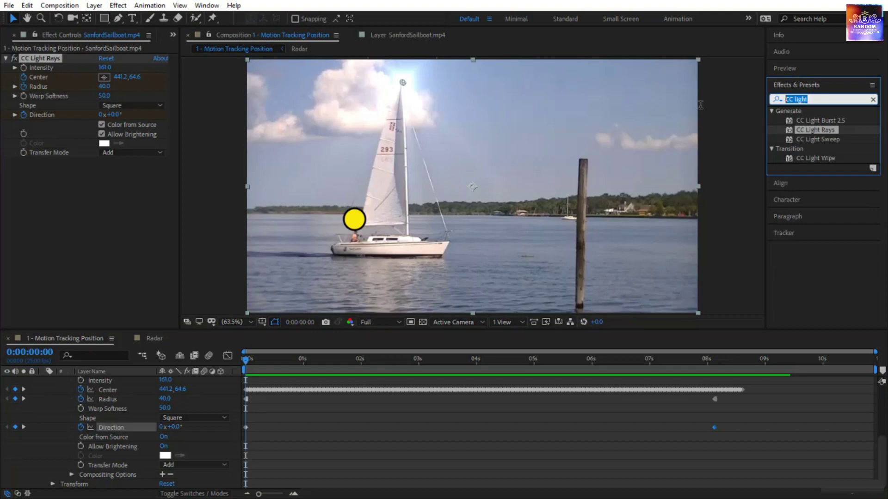
text(radial)
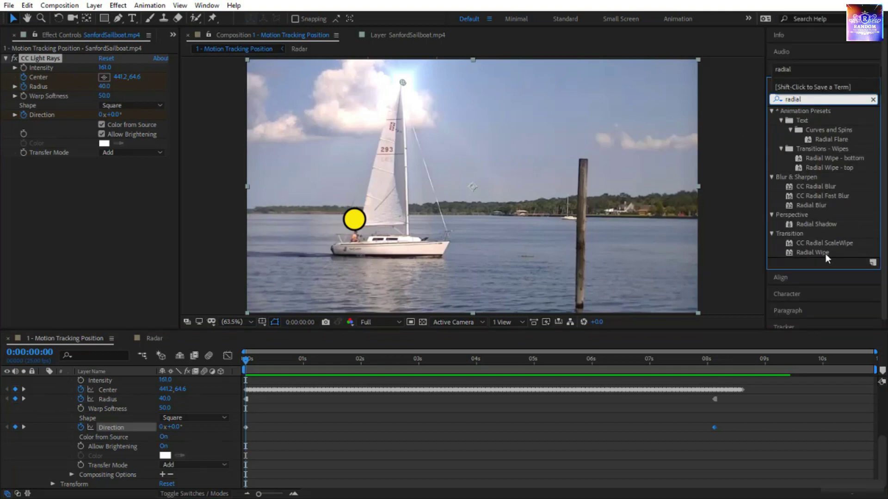
click(818, 208)
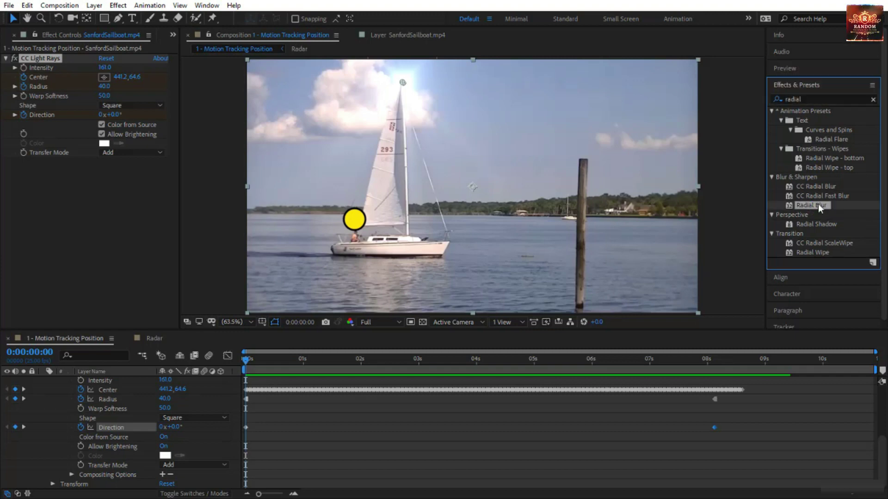
click(820, 197)
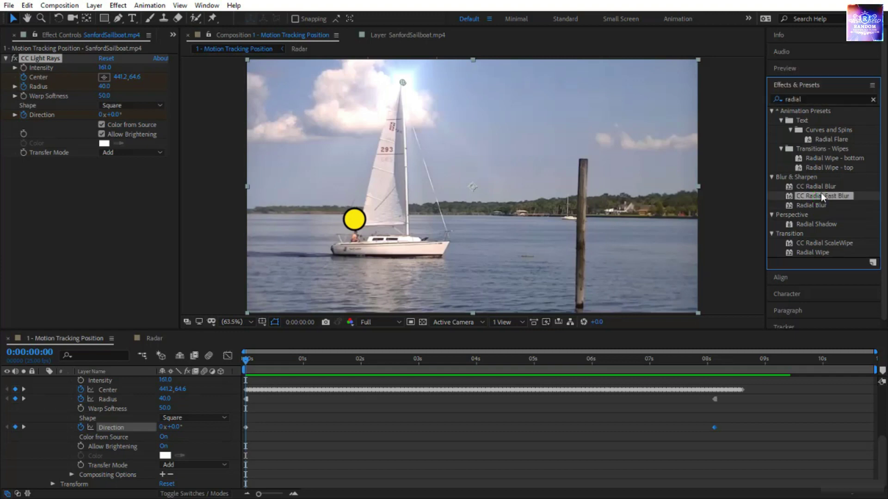
click(823, 186)
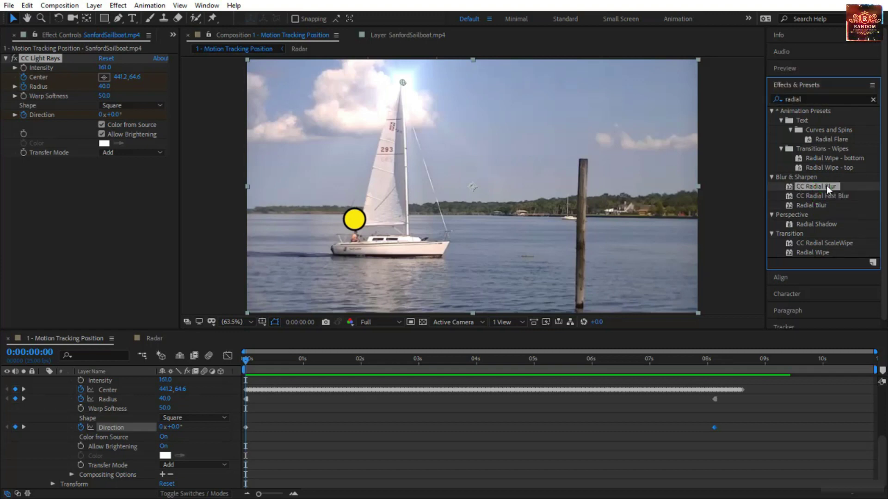
drag(826, 185, 139, 202)
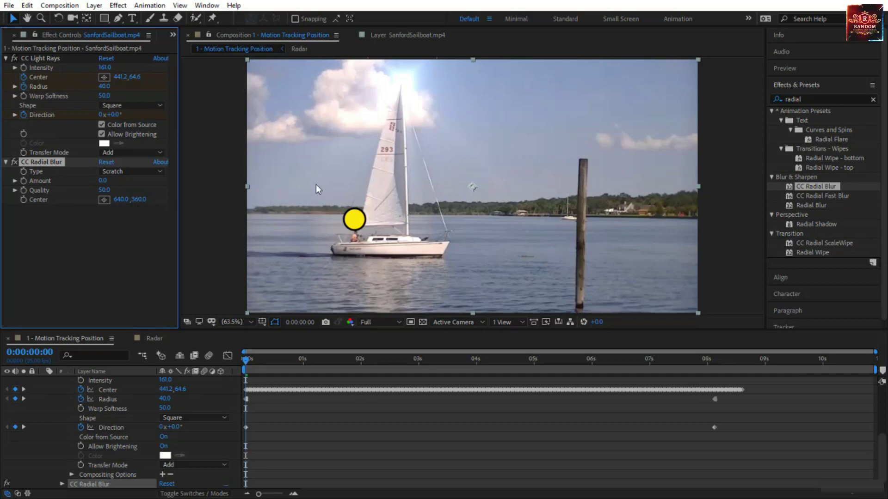
key(Delete)
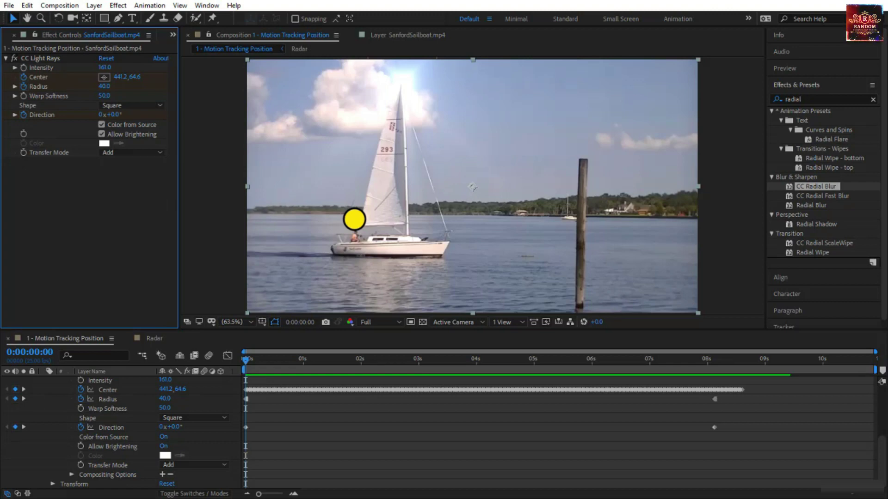
View the mast tip's track path on the SanfordSailboat.mp4 layer and open the tracker settings
click(431, 36)
scroll(802, 283, down, 1)
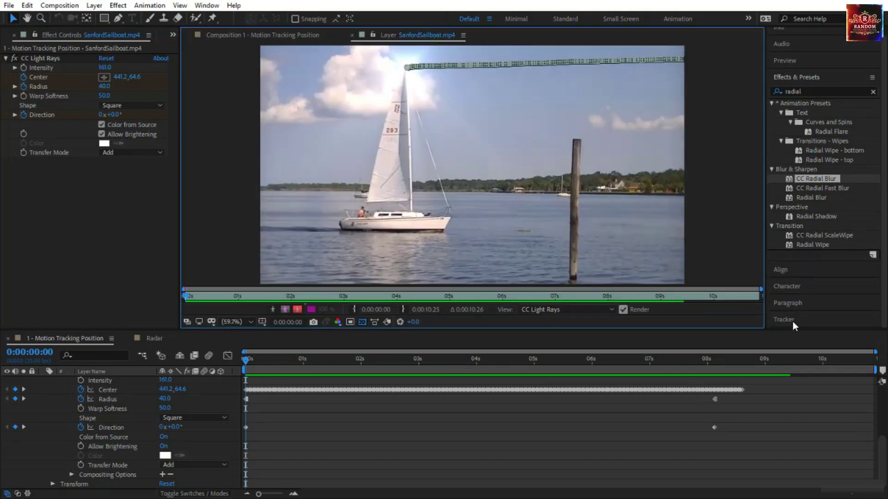
click(792, 323)
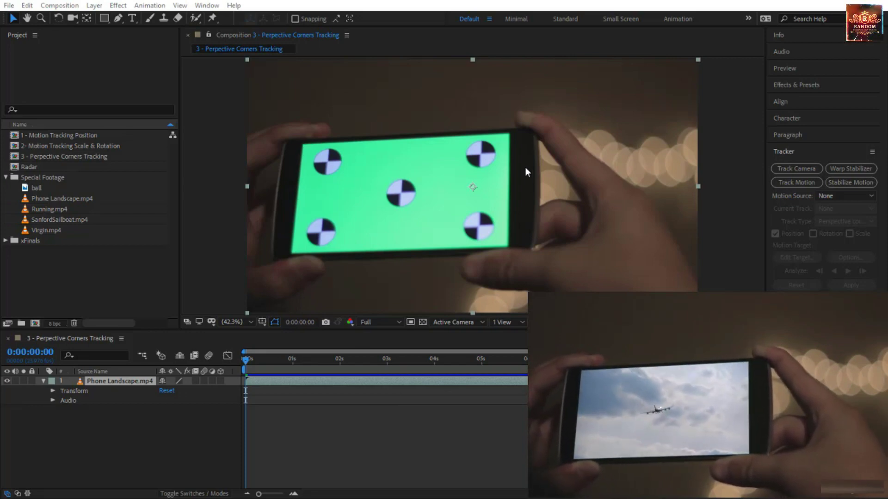
Preview the Phone Landscape.mp4 footage in the perspective corners composition and return to its first frame
click(252, 370)
key(space)
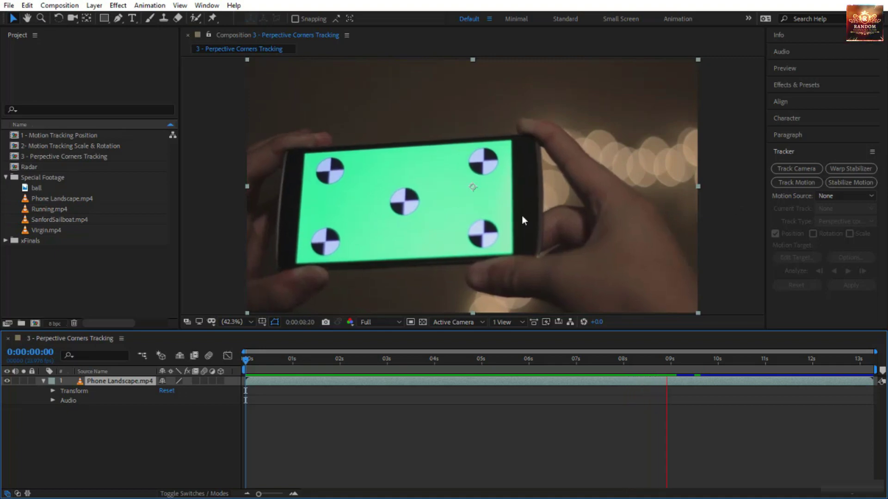
drag(473, 357, 221, 375)
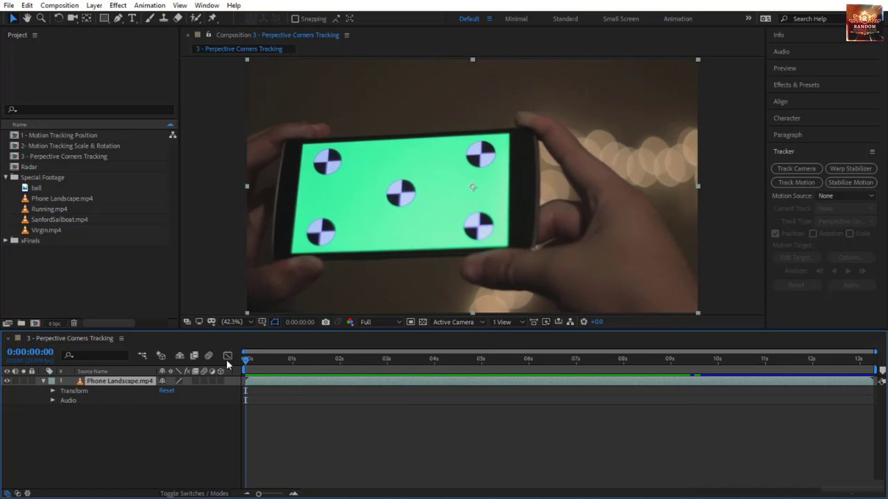
Start motion tracking on Phone Landscape.mp4 and set the track type to Perspective corner pin
click(797, 182)
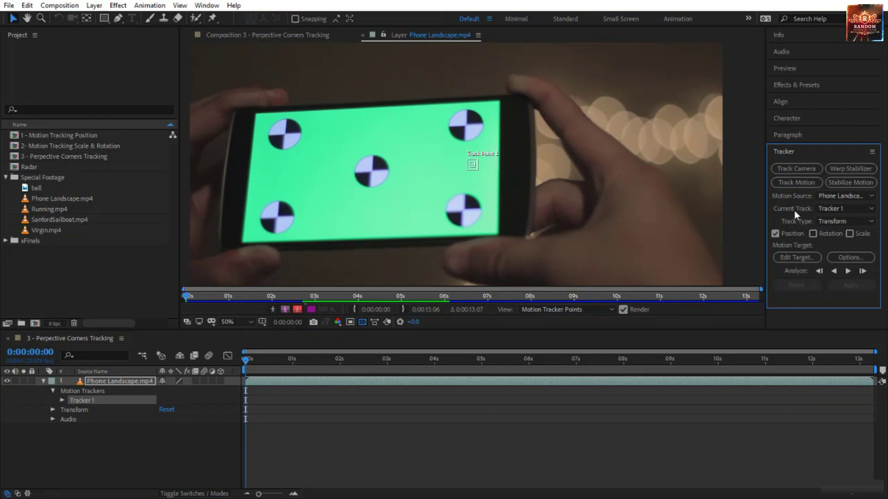
click(829, 222)
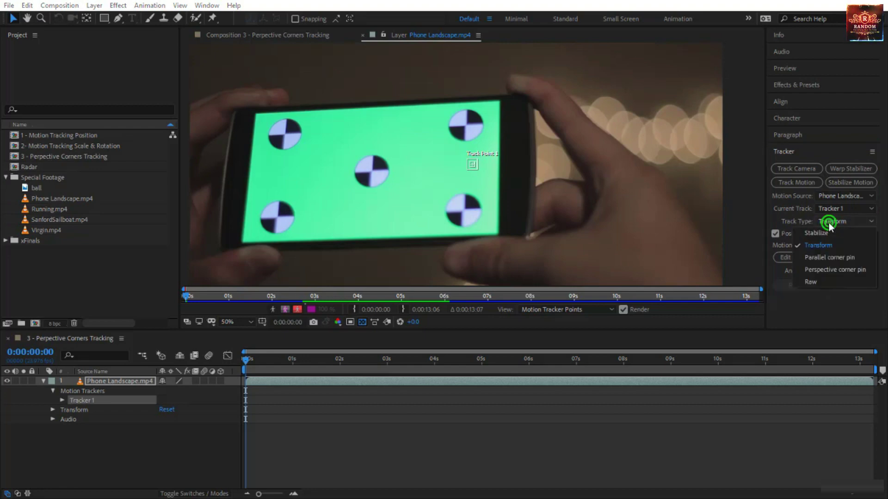
click(836, 271)
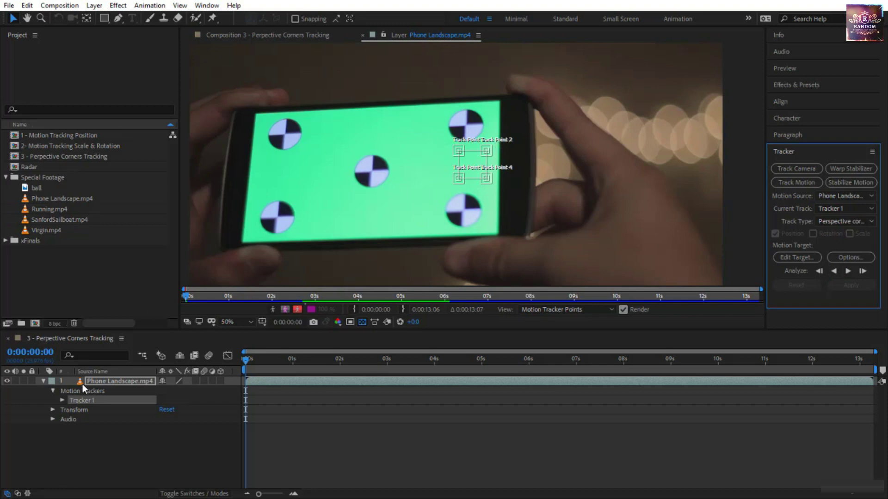
List the track points of Tracker 1 and examine the properties of Track Point 1
click(63, 401)
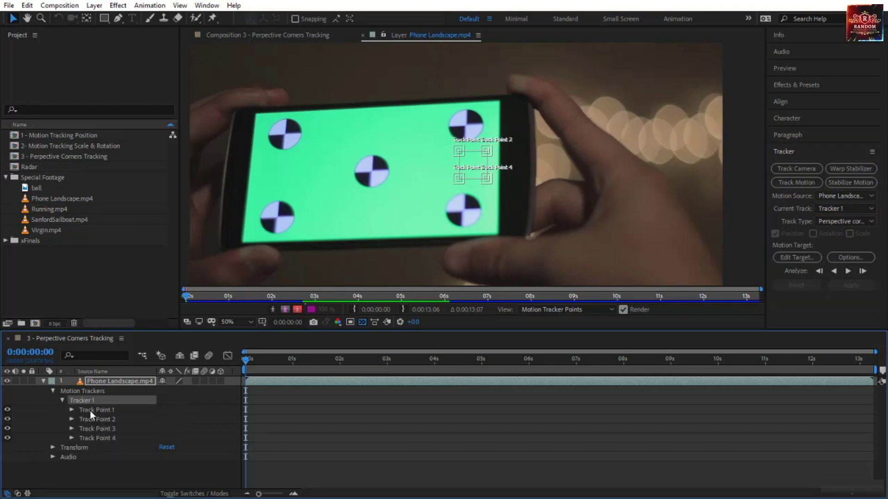
click(72, 410)
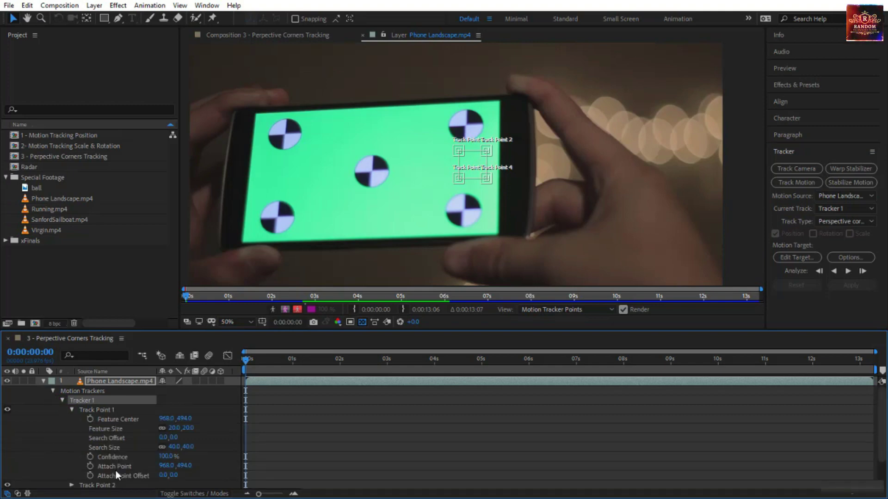
click(72, 410)
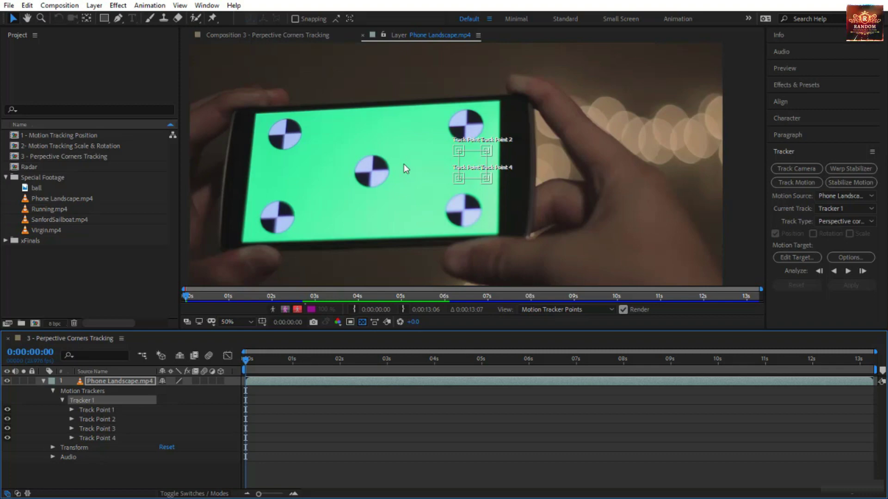
Place Track Point 1 on the upper-left corner of the phone's green screen
scroll(465, 160, up, 3)
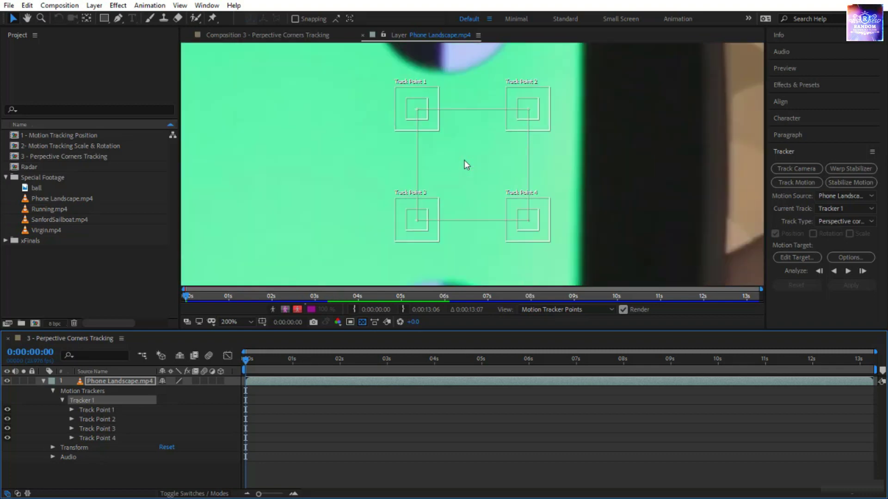
scroll(450, 162, down, 2)
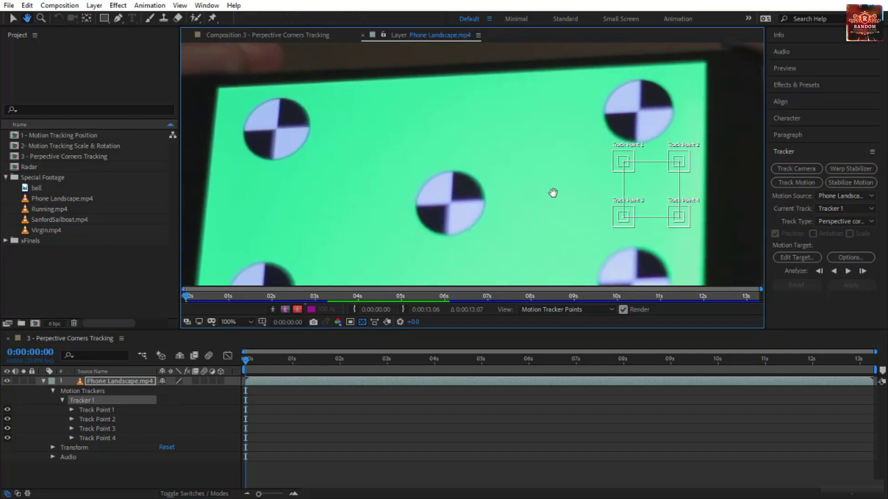
click(616, 166)
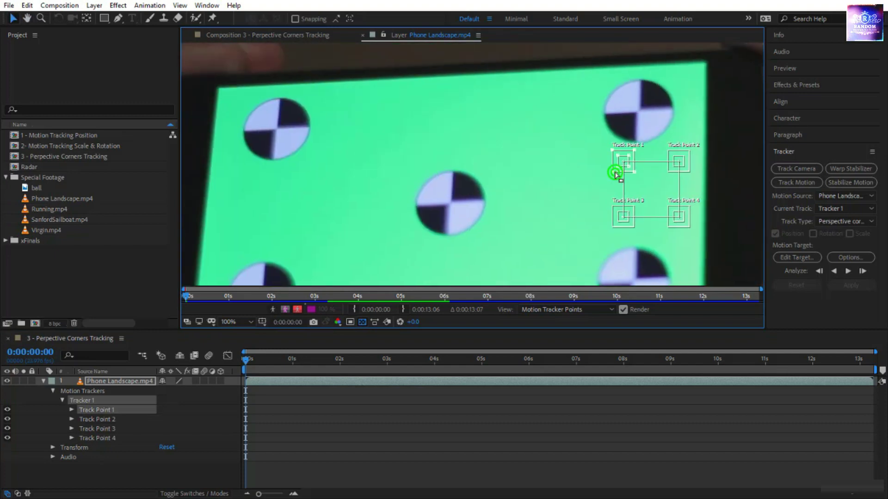
drag(616, 169, 212, 85)
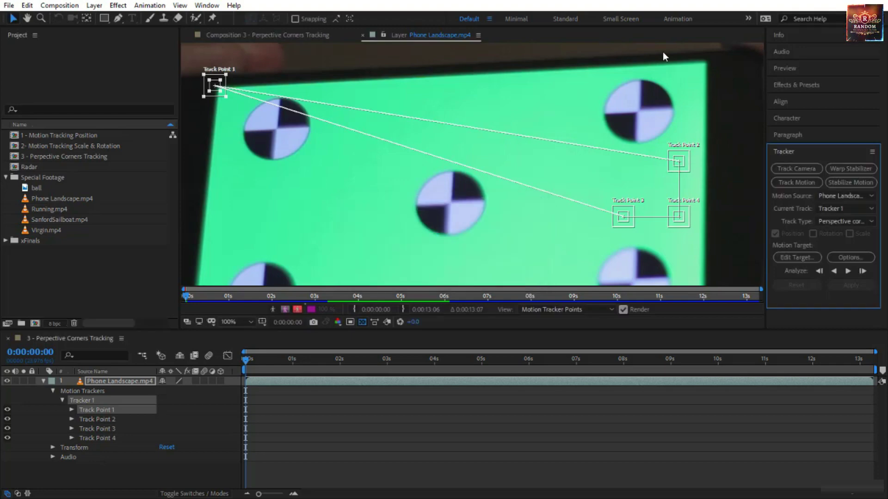
Place Track Point 2 on the upper-right corner of the phone's green screen
click(687, 171)
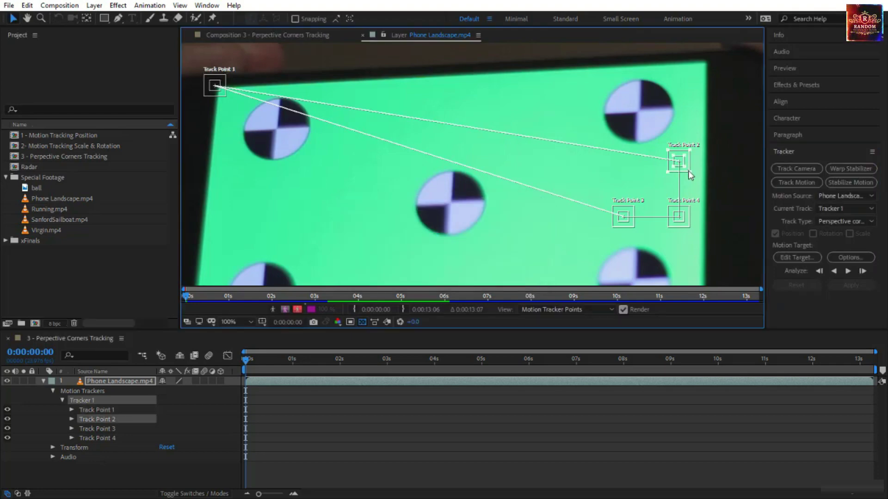
click(689, 165)
click(678, 170)
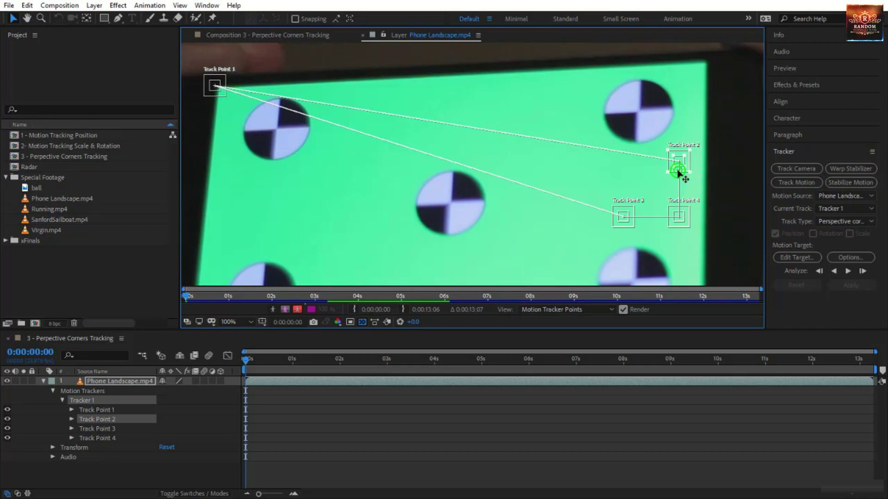
drag(678, 172, 713, 74)
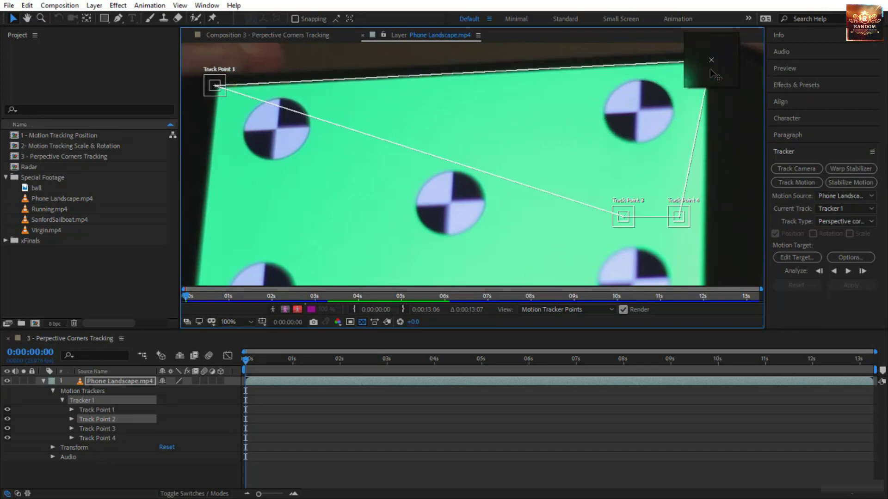
drag(713, 70, 712, 75)
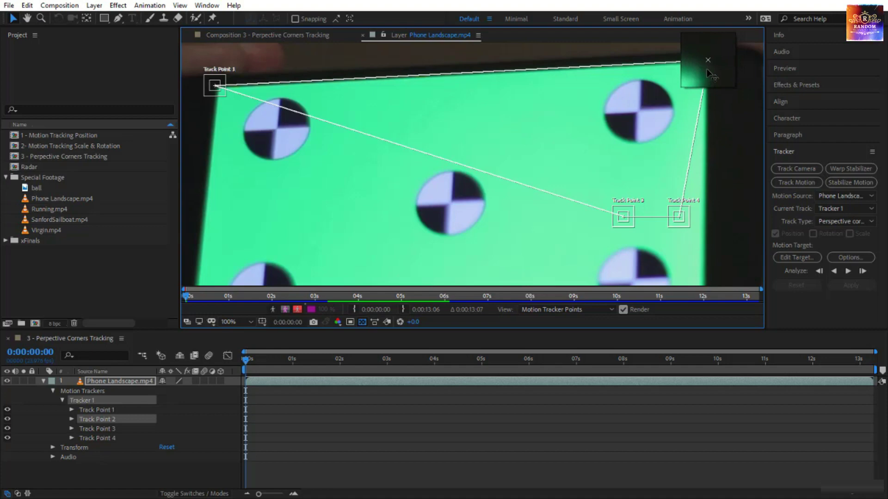
drag(708, 70, 707, 71)
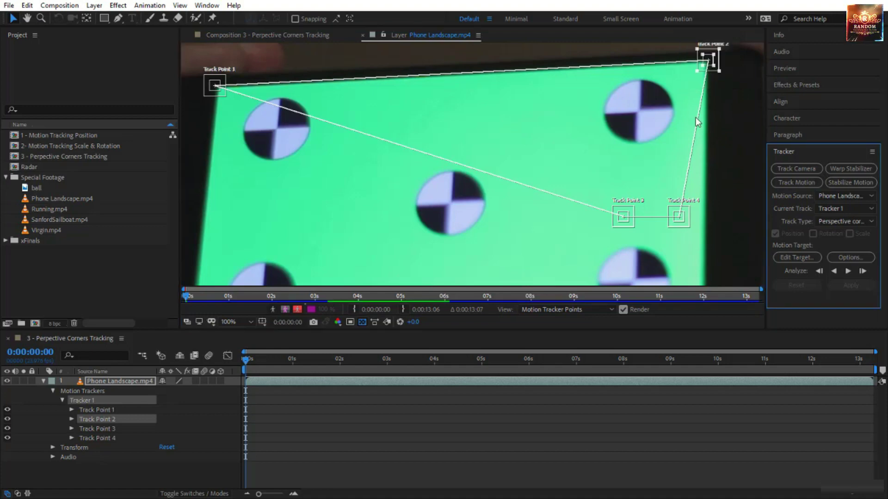
Move Track Point 4 closer to the green screen's right edge and place Track Point 3 on its lower-left corner
drag(607, 212, 578, 130)
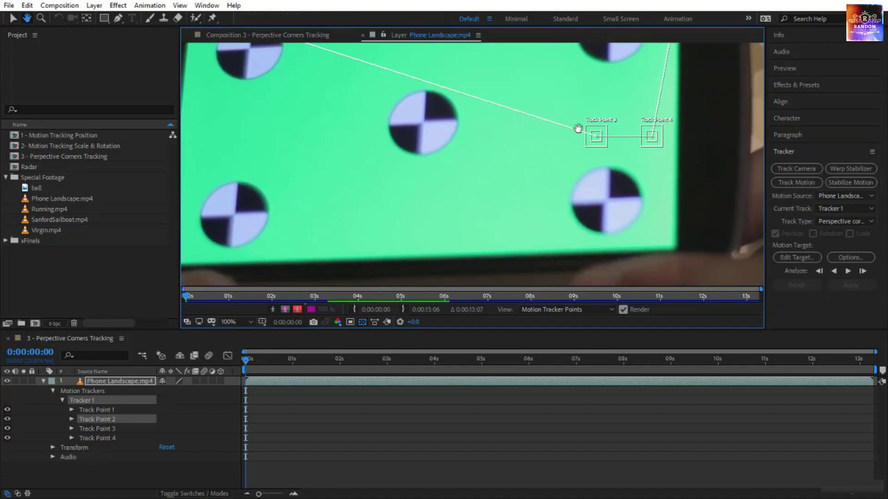
click(653, 148)
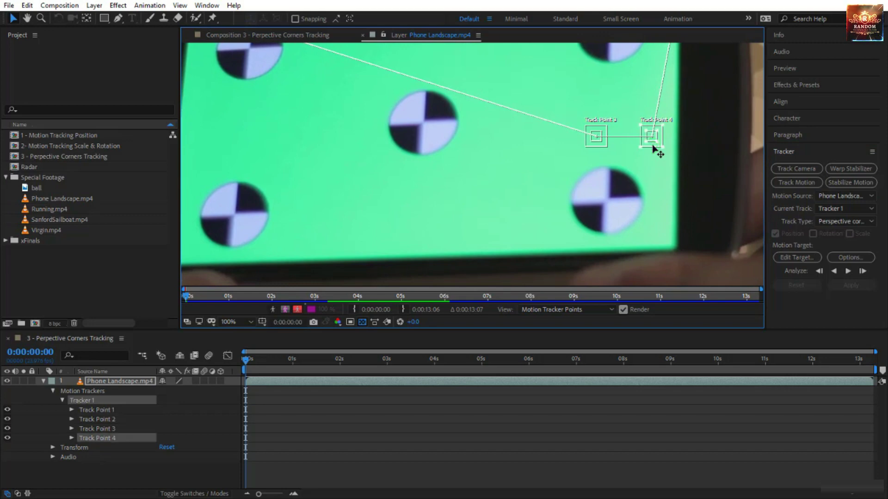
mouse_move(656, 143)
mouse_down()
mouse_move(664, 188)
mouse_move(657, 185)
mouse_move(662, 130)
mouse_move(664, 178)
mouse_move(662, 157)
mouse_up()
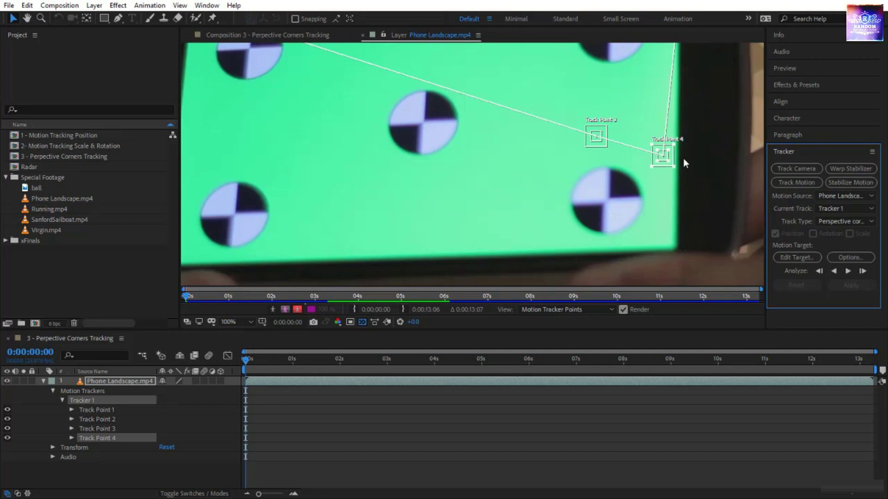
click(590, 142)
drag(595, 135, 331, 238)
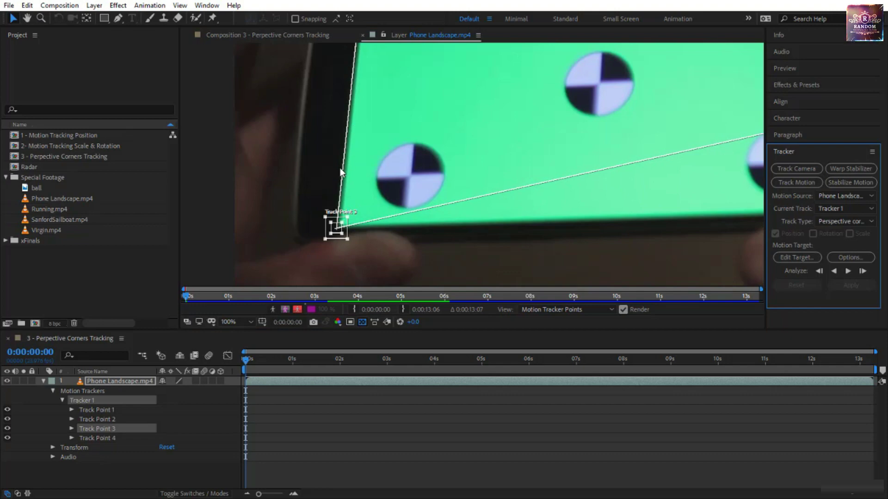
Place Track Point 4 on the lower-right corner of the phone's green screen and analyze the four-corner track forward through the clip
drag(527, 176, 249, 172)
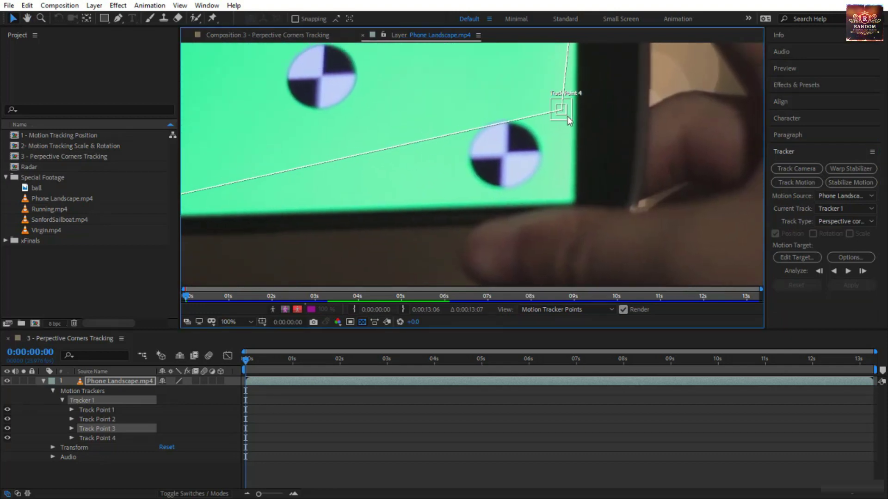
drag(572, 122, 591, 220)
middle_click(421, 122)
scroll(426, 120, down, 1)
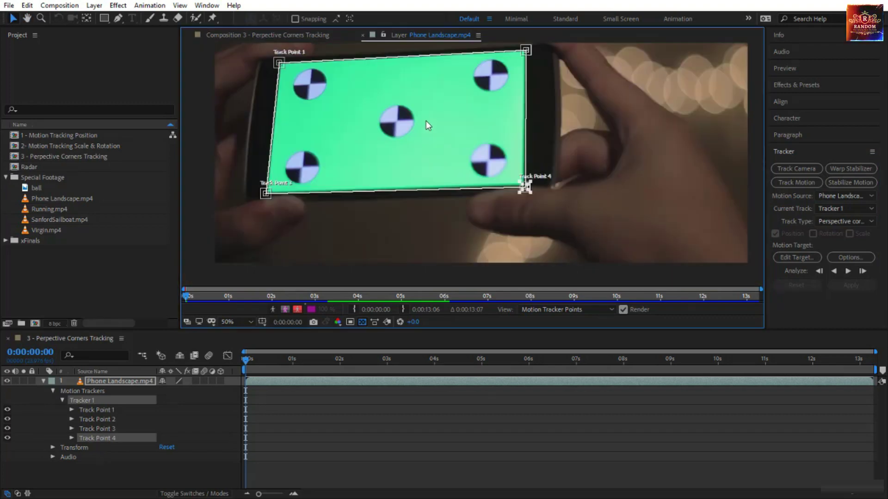
middle_click(379, 140)
drag(380, 140, 424, 188)
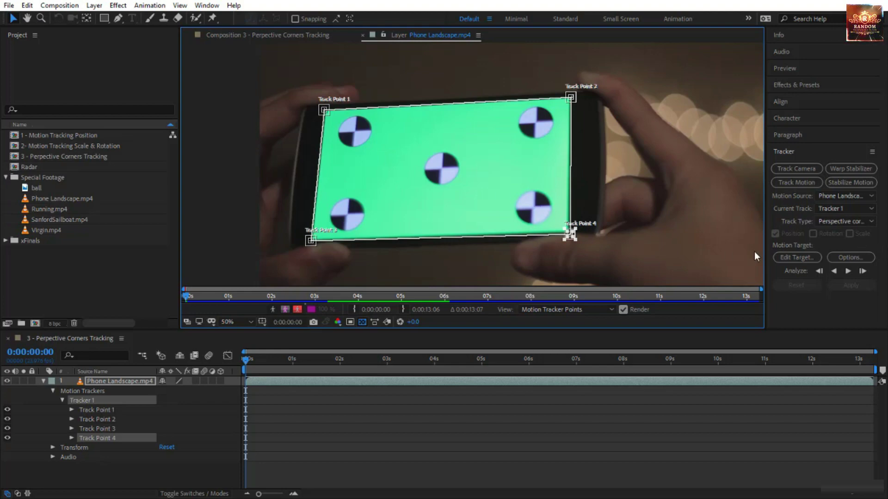
click(848, 272)
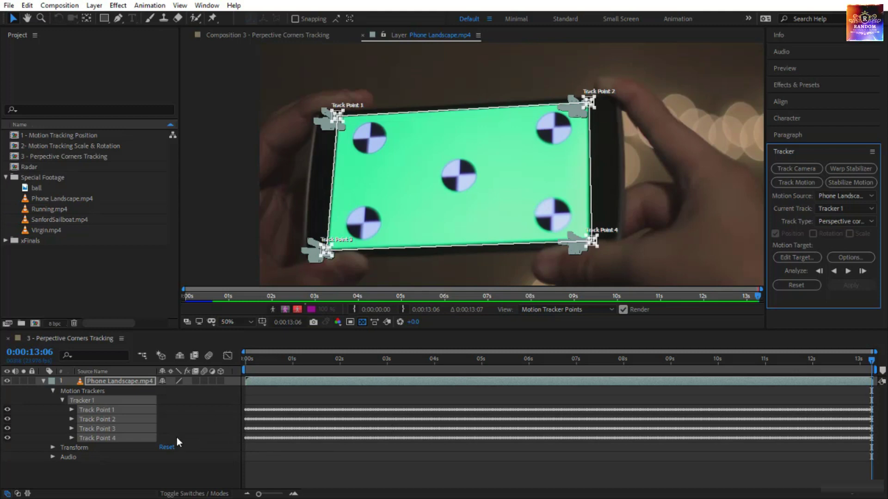
Add Virgin.mp4 to the composition as a layer above Phone Landscape.mp4
click(45, 231)
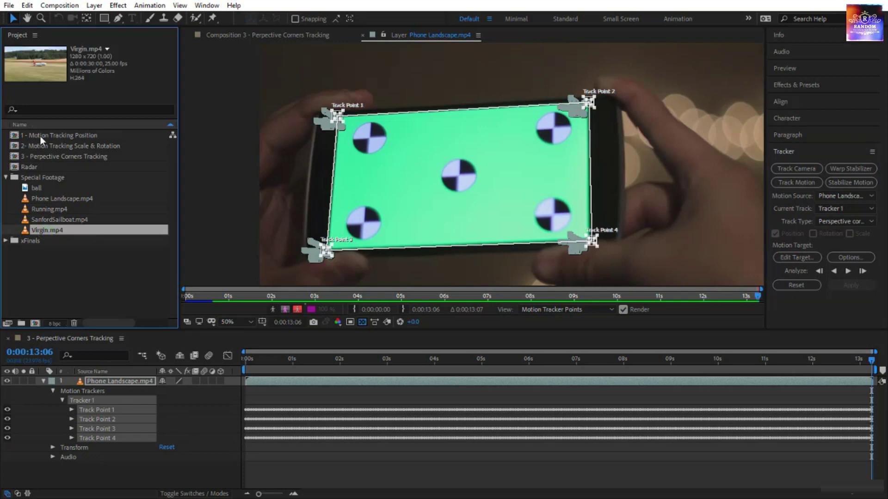
drag(50, 232, 73, 382)
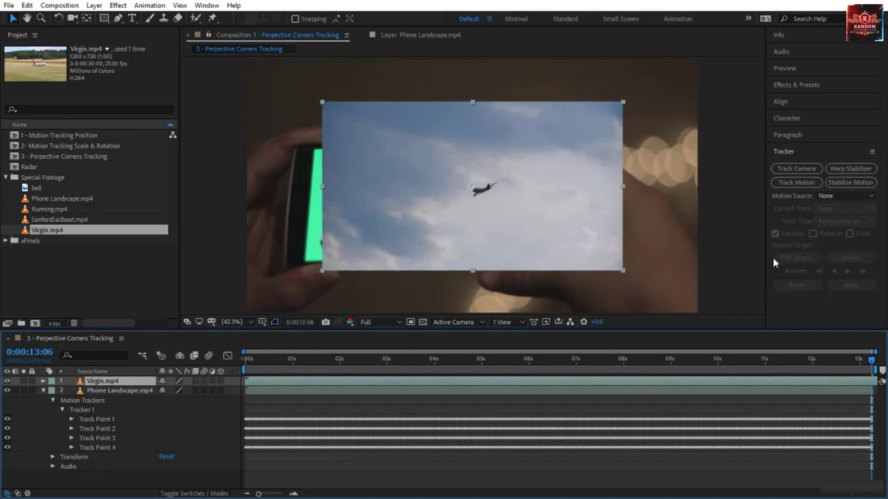
Set Virgin.mp4 as the motion target of Tracker 1 on Phone Landscape.mp4 and apply the perspective corner track
click(141, 390)
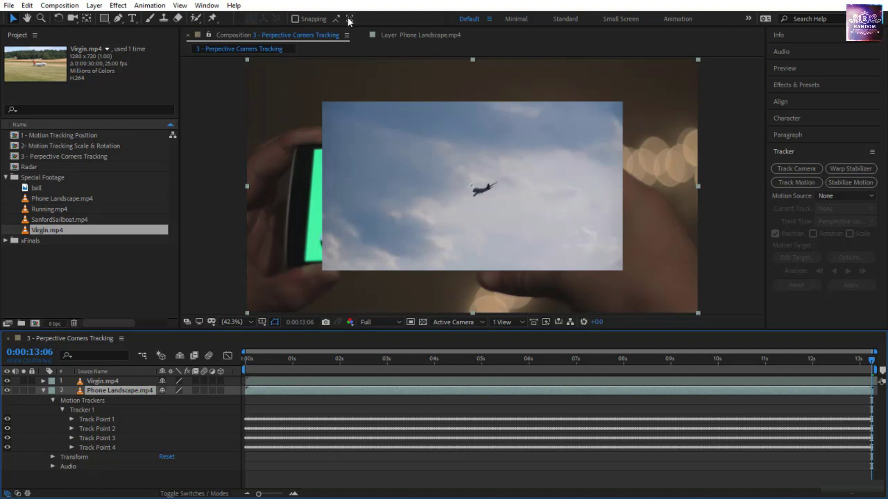
click(394, 37)
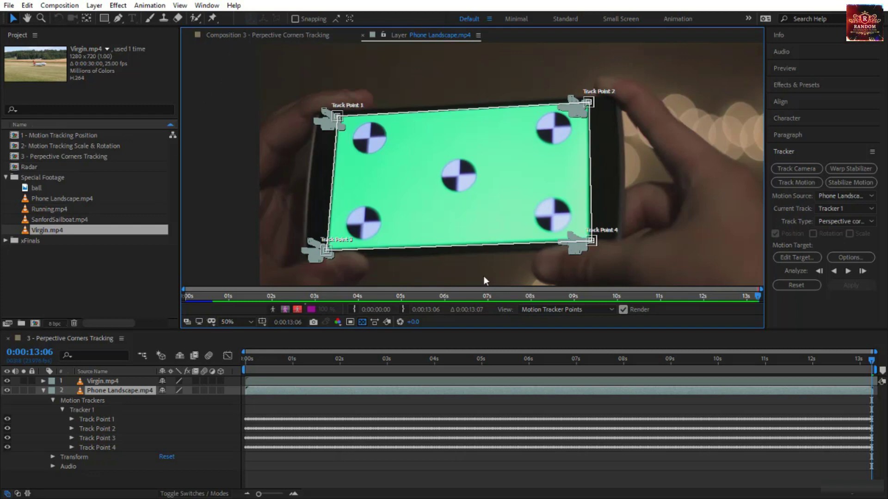
click(816, 259)
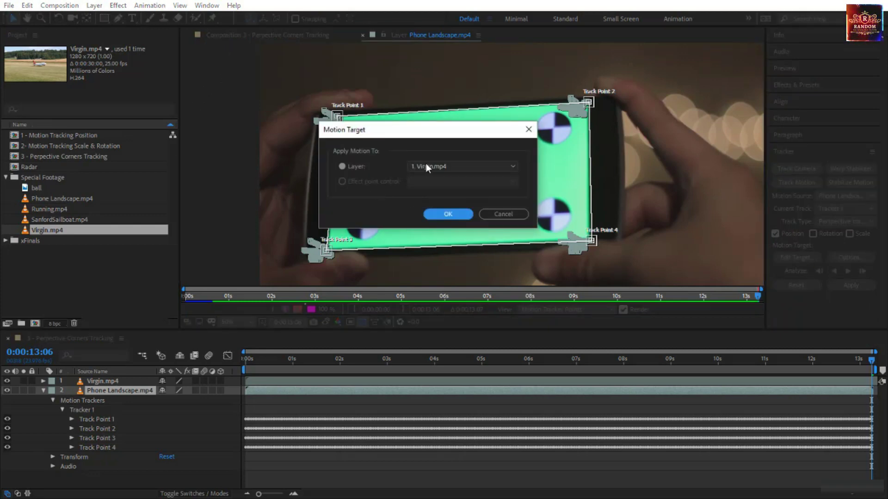
click(456, 216)
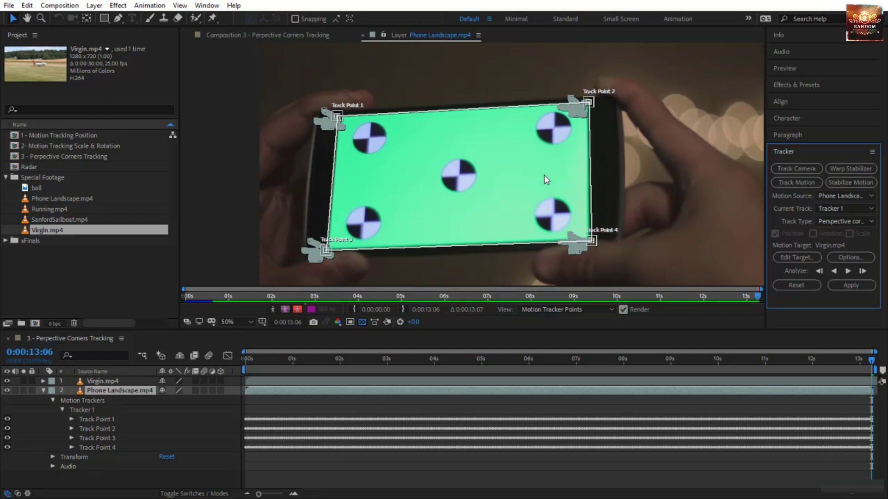
click(852, 285)
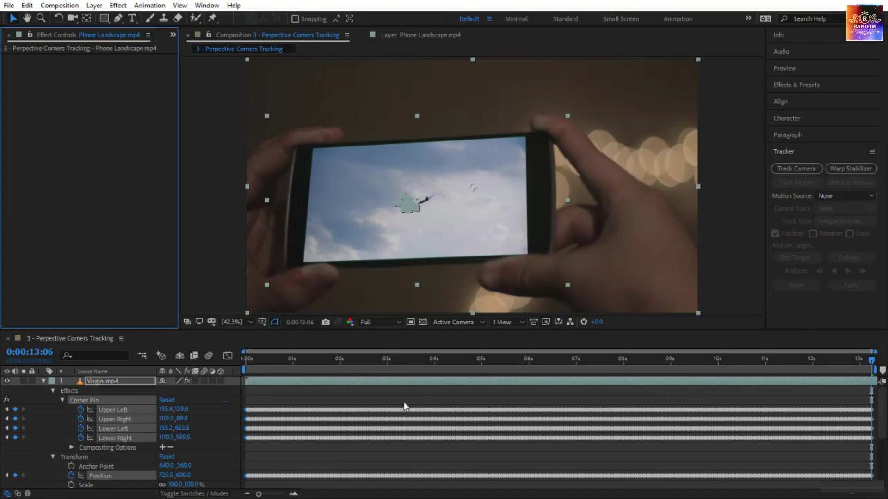
Preview the airplane footage pinned to the phone screen by scrubbing and playing from the start
click(405, 401)
drag(390, 358, 230, 375)
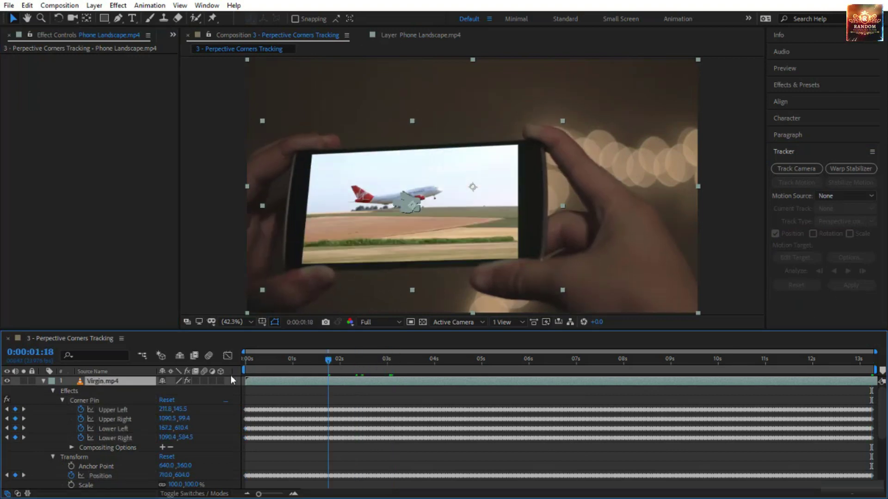
click(354, 370)
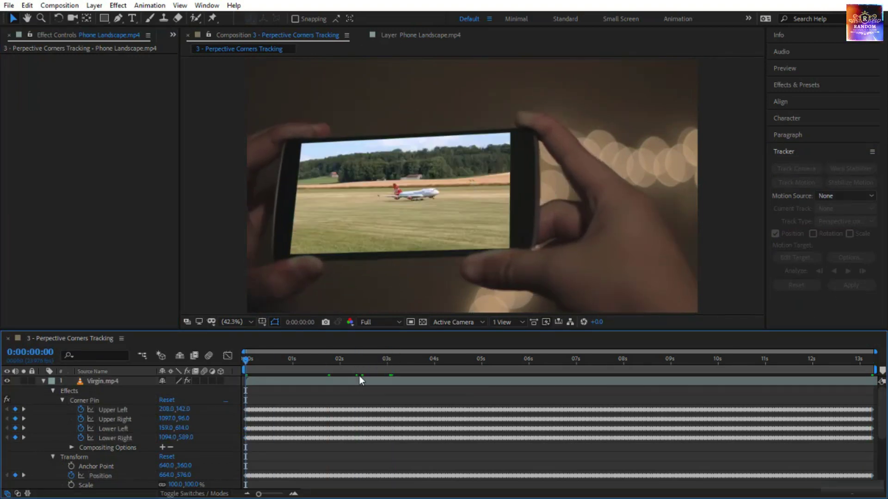
key(space)
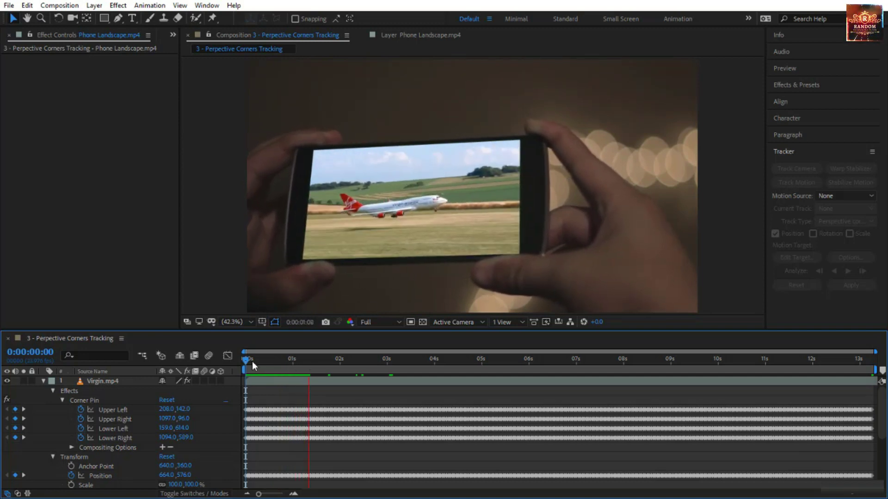
drag(246, 361, 372, 377)
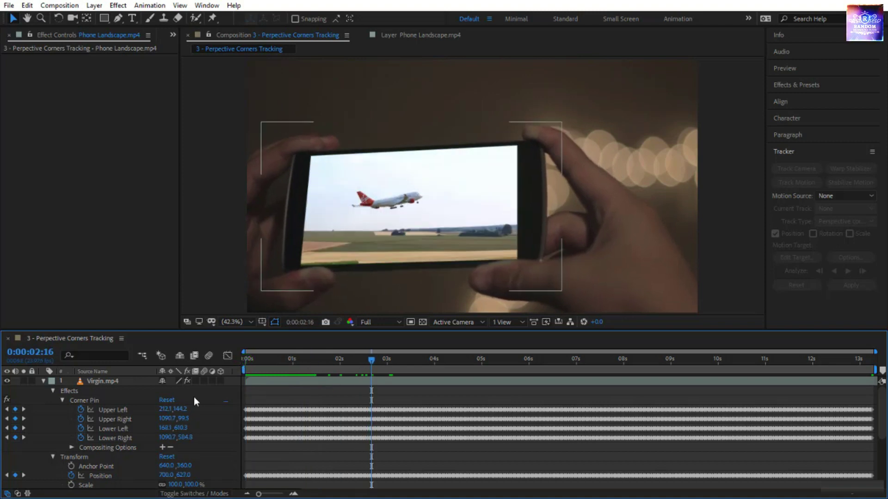
Compare the Corner Pin keyframes on Virgin.mp4 with the Attach Point keyframes of Track Point 1 on Phone Landscape.mp4
click(120, 381)
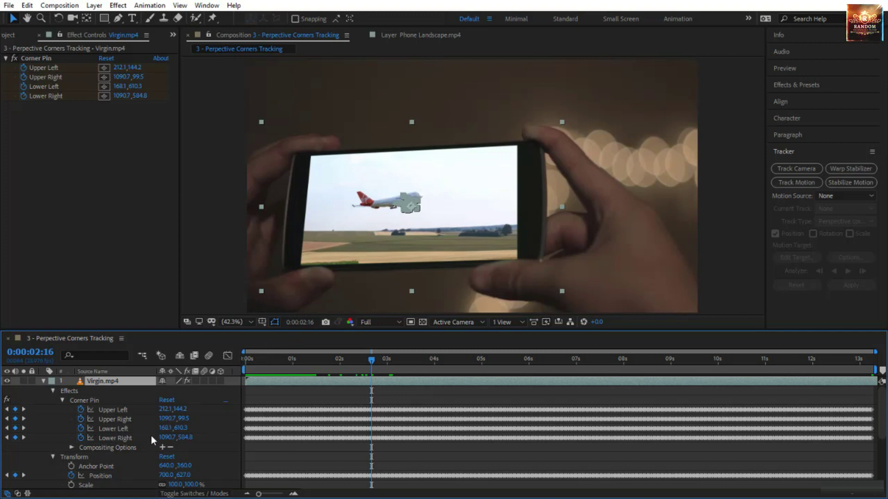
scroll(151, 437, down, 3)
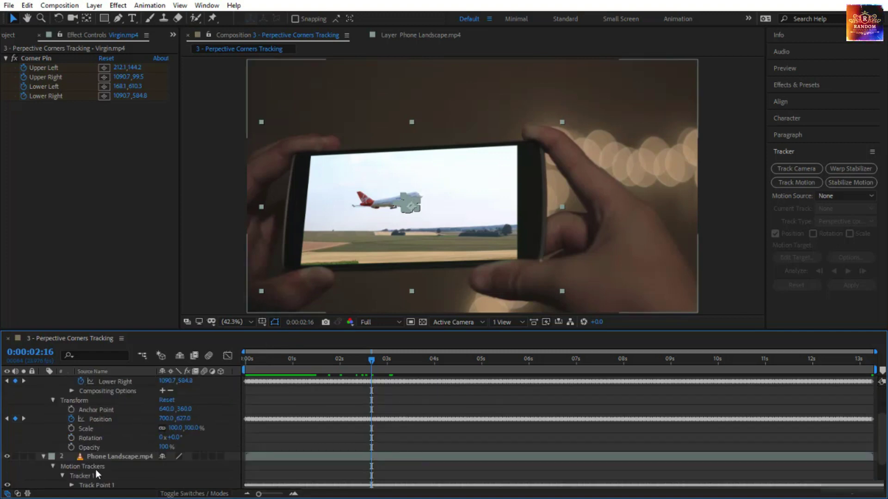
scroll(95, 469, down, 2)
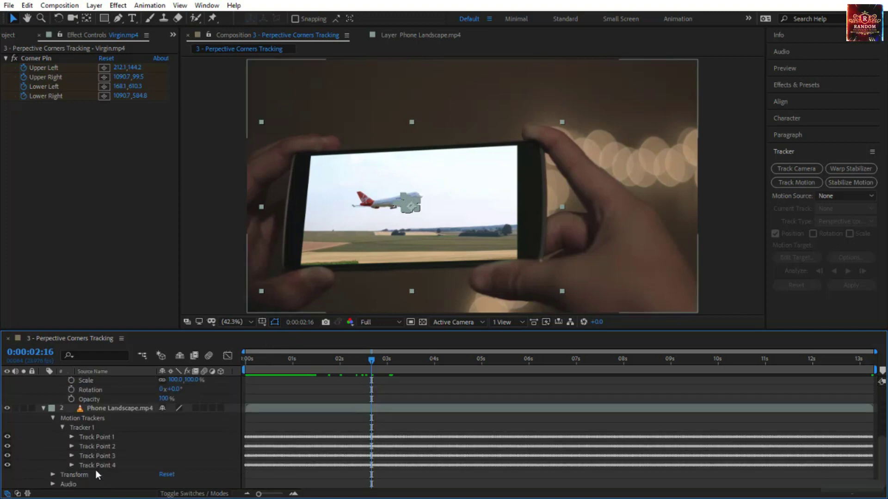
click(72, 437)
scroll(118, 473, down, 1)
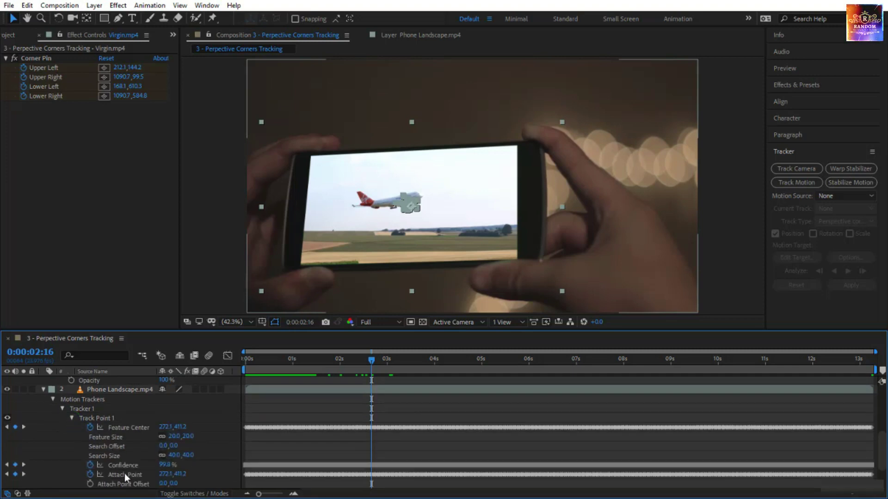
click(124, 474)
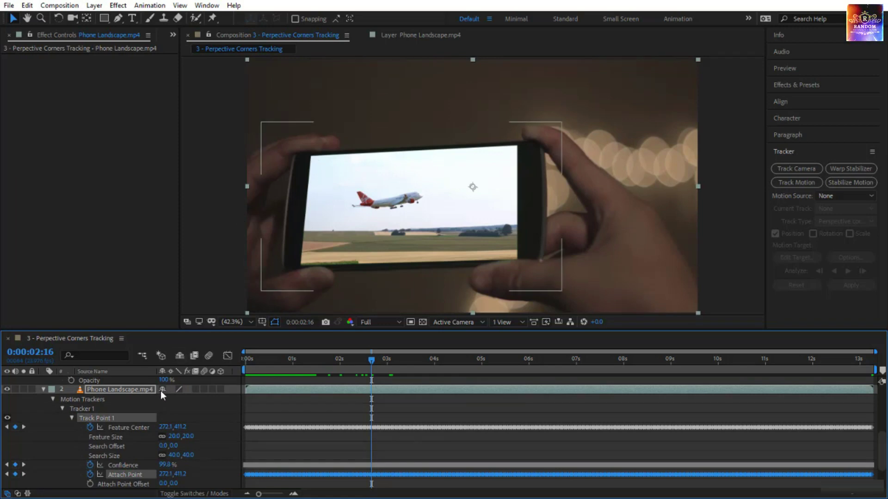
scroll(138, 416, up, 4)
scroll(129, 416, up, 1)
click(121, 399)
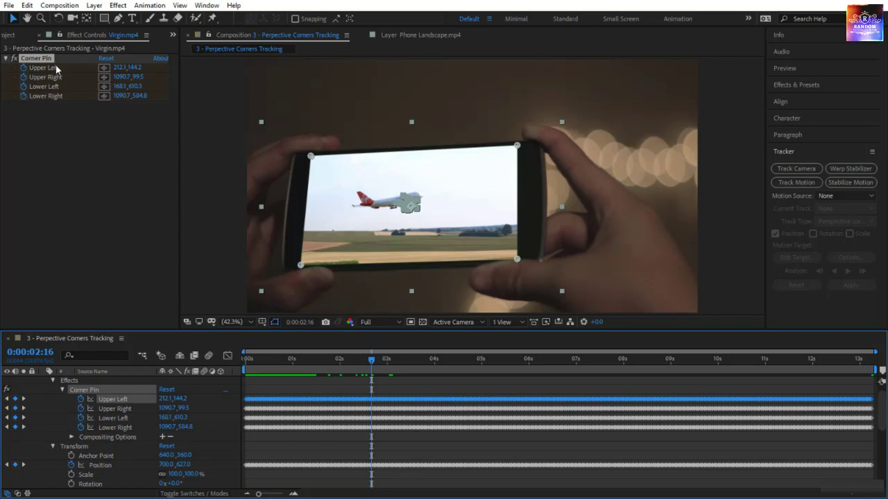
scroll(105, 463, down, 6)
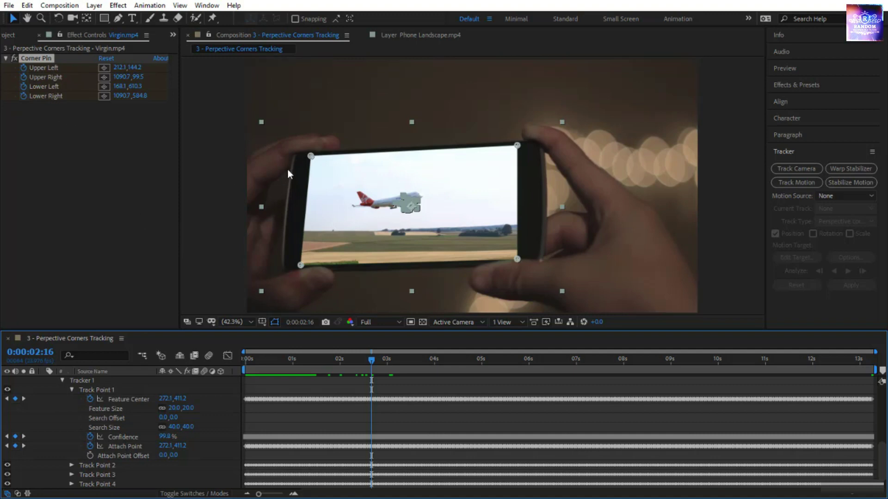
Try moving the Corner Pin's Upper Left and Upper Right points inward onto the phone's tracking markers, and undo both moves
drag(313, 159, 337, 178)
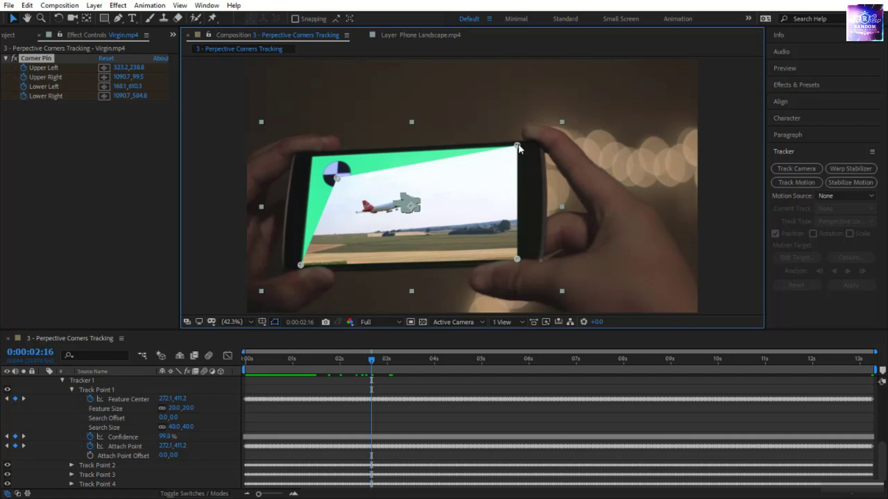
drag(517, 146, 493, 165)
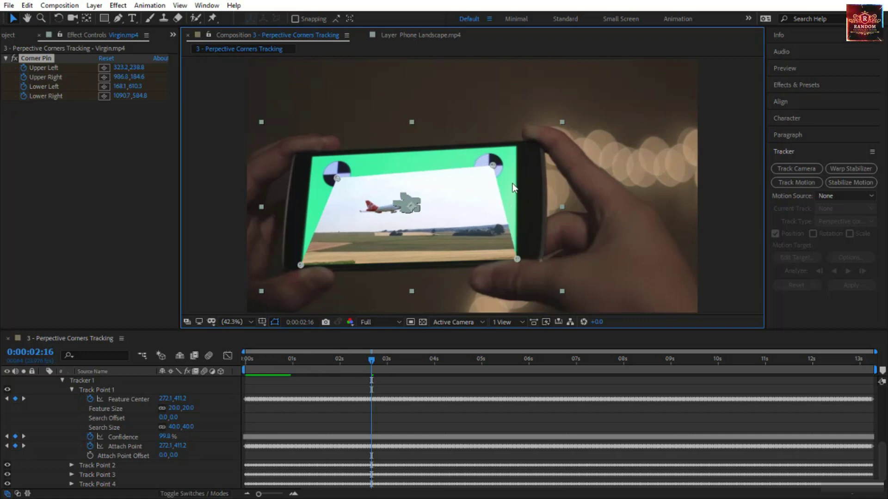
key(ctrl+z)
key(ctrl+z)
key(ctrl+z)
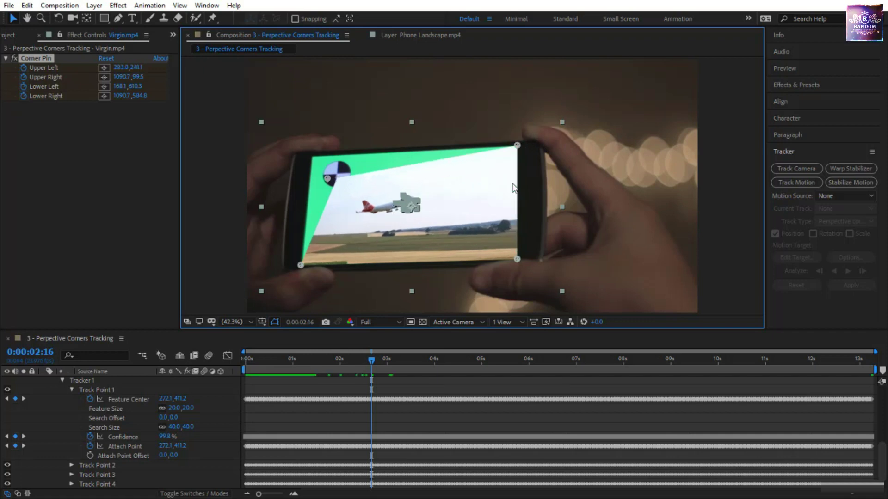
key(ctrl+z)
key(ctrl+z)
key(ctrl+z)
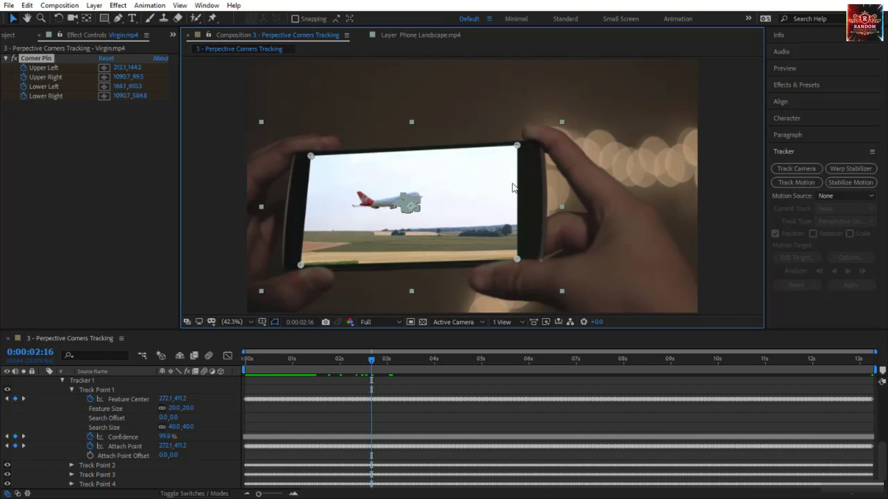
Deselect the Corner Pin effect and play the finished phone composite from the first frame
click(409, 386)
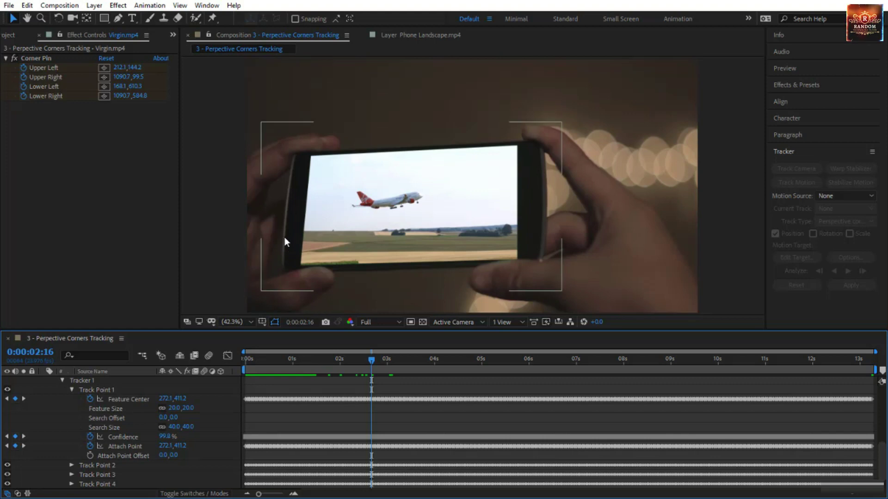
drag(293, 359, 239, 367)
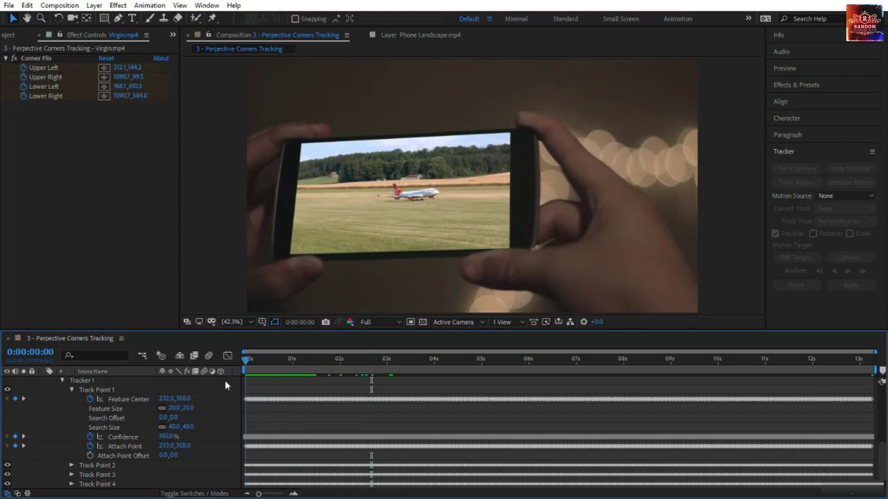
key(space)
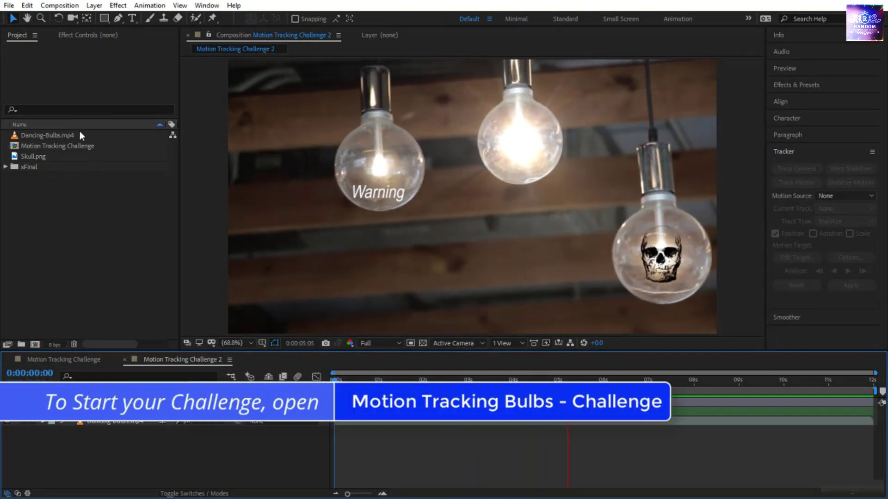
Preview the Dancing-Bulbs.mp4 footage in the Motion Tracking Challenge composition and return to the first frame
click(80, 134)
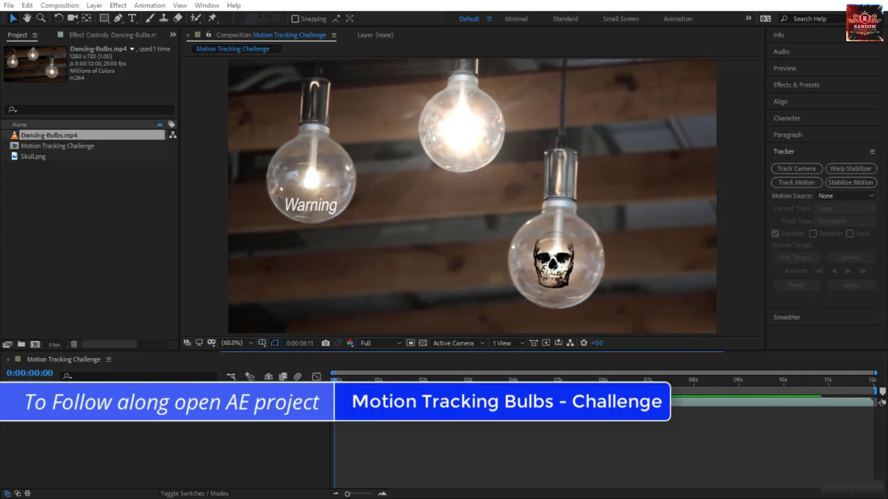
click(199, 214)
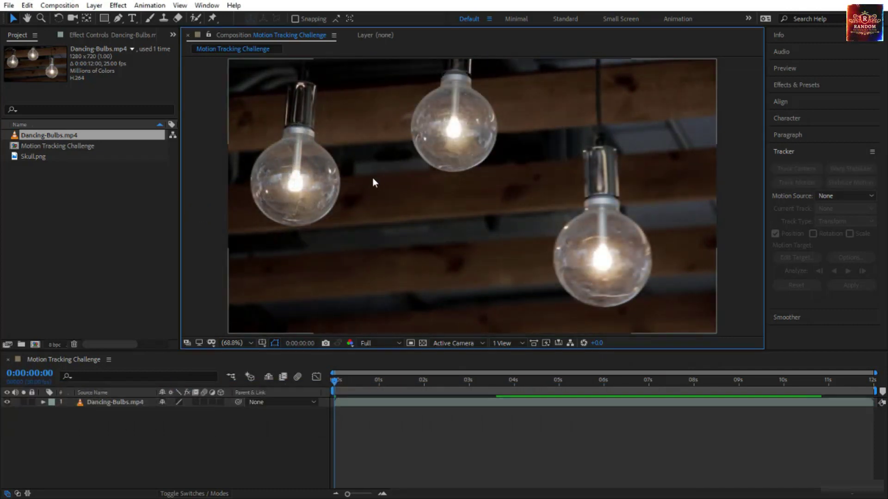
key(space)
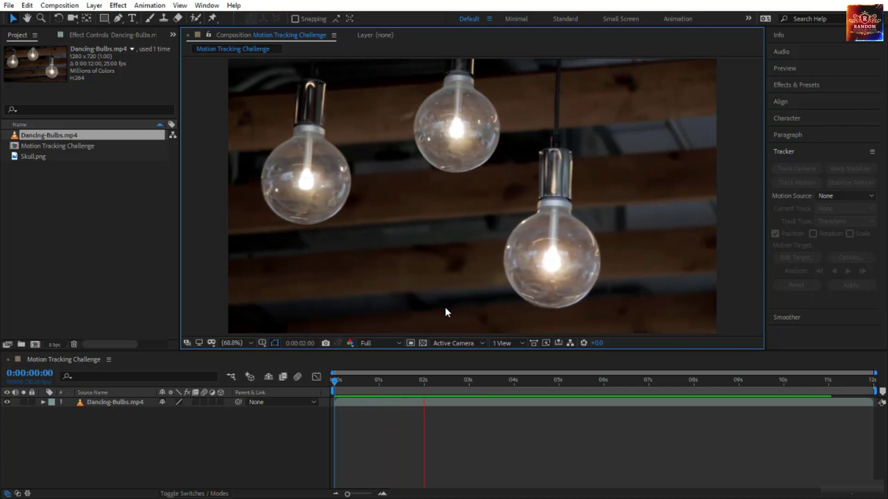
click(332, 381)
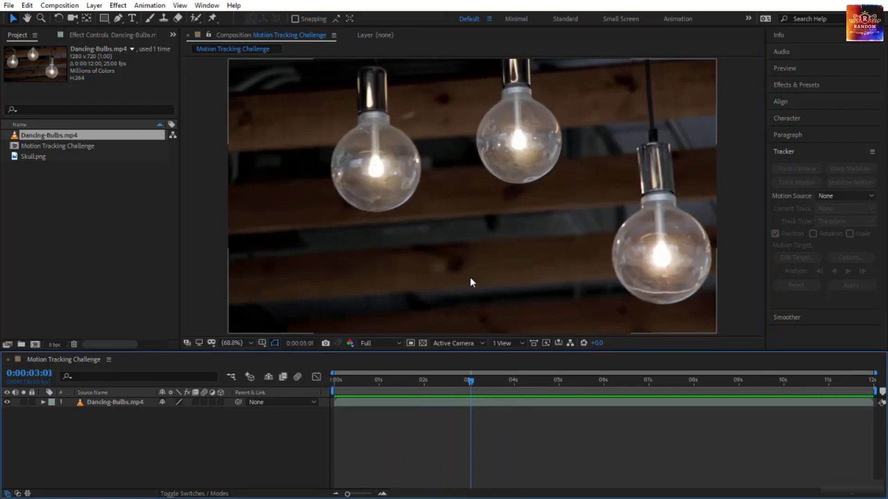
drag(467, 377, 297, 392)
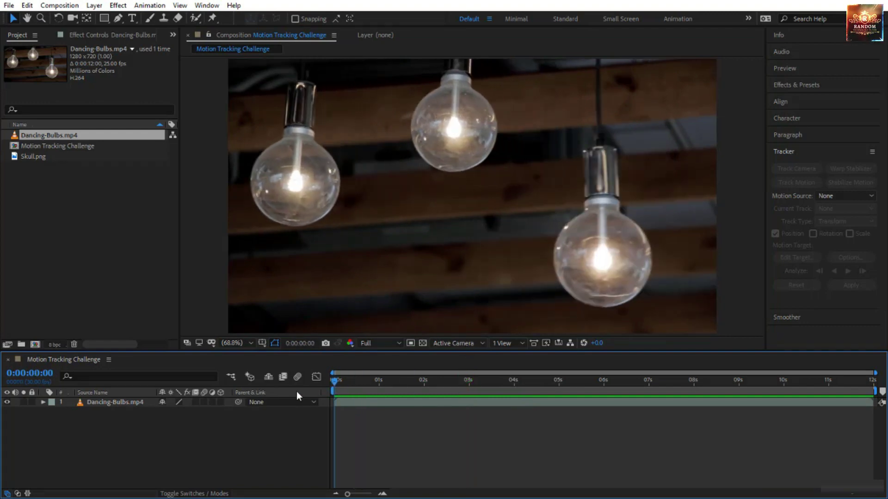
Set the tracker's motion source to Dancing-Bulbs.mp4 and start a Track Motion on that layer
click(123, 404)
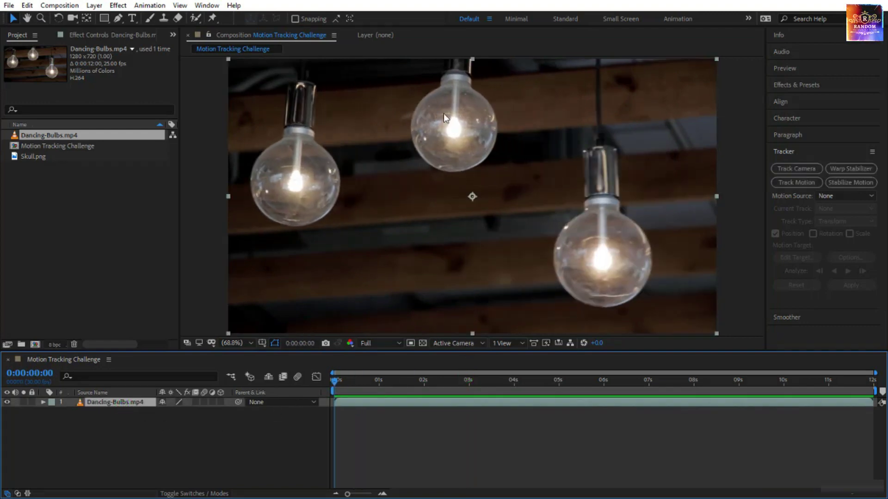
click(833, 195)
click(842, 222)
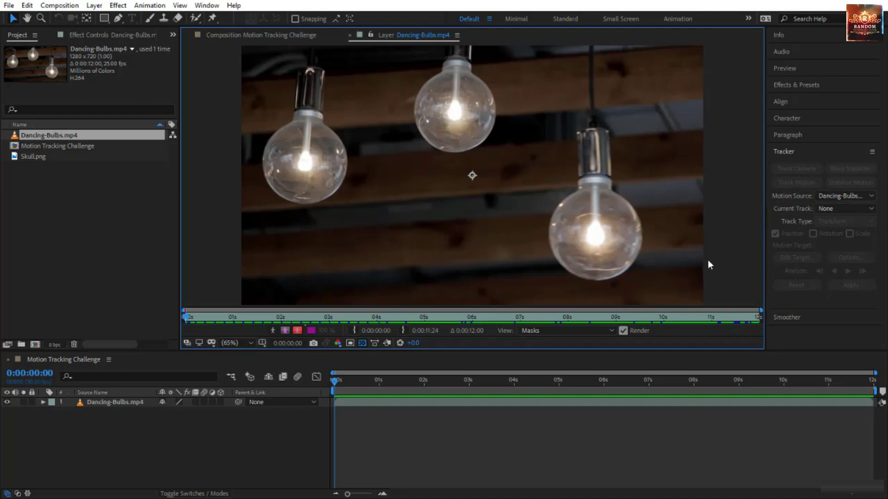
click(141, 404)
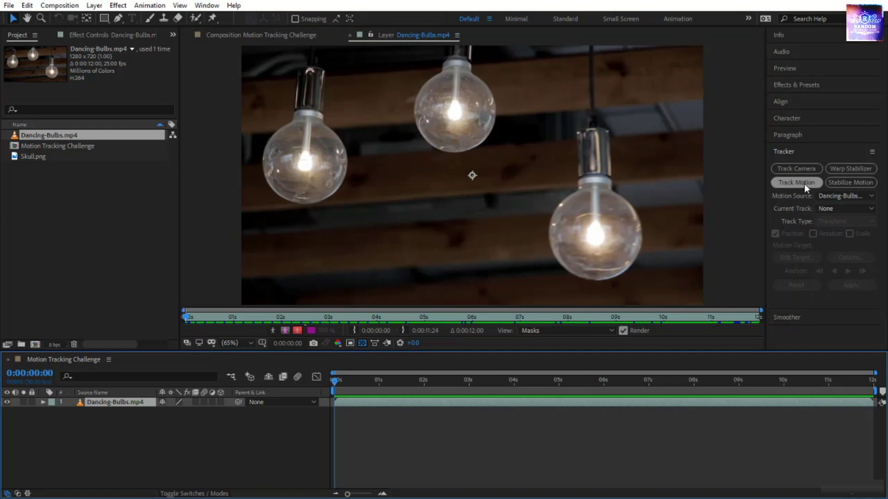
click(805, 183)
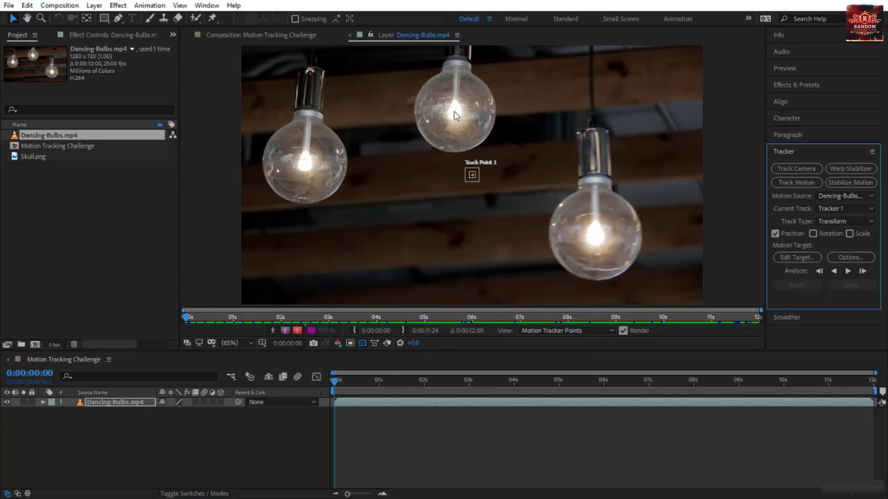
Place Track Point 1 on the middle bulb's glowing filament and stretch its feature and search regions taller around it
click(469, 183)
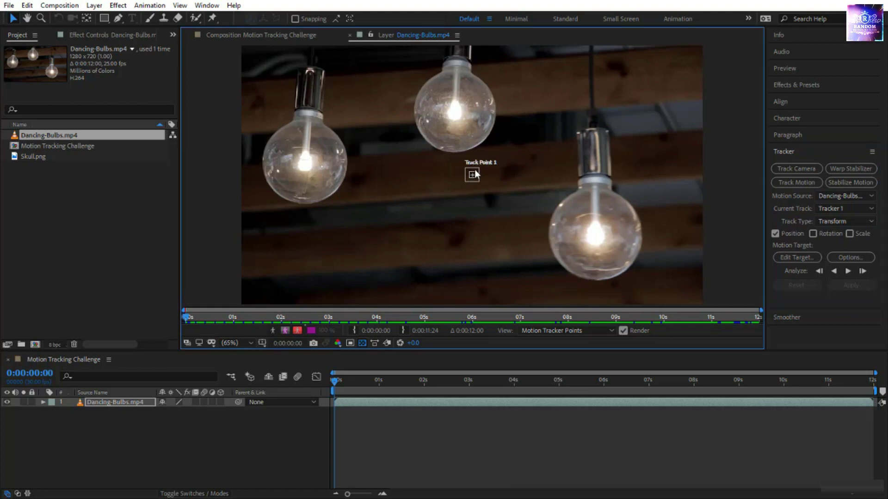
drag(485, 185, 460, 116)
scroll(460, 116, up, 2)
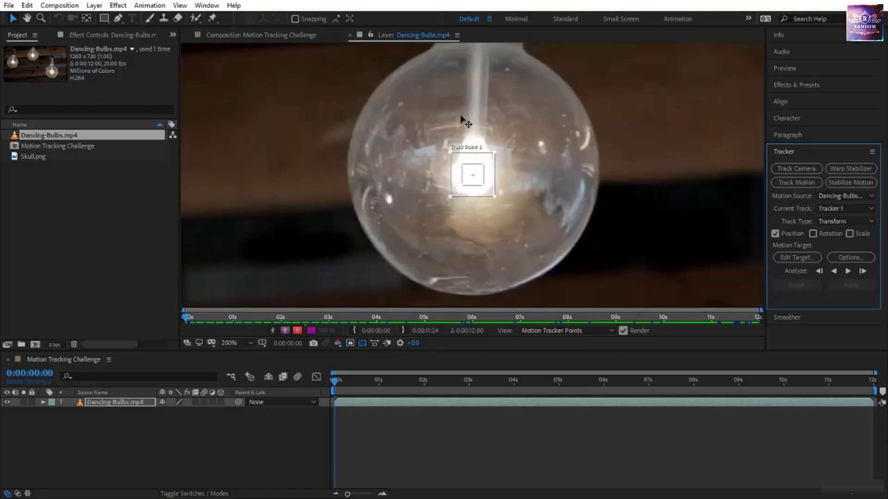
drag(495, 153, 496, 129)
scroll(485, 155, down, 1)
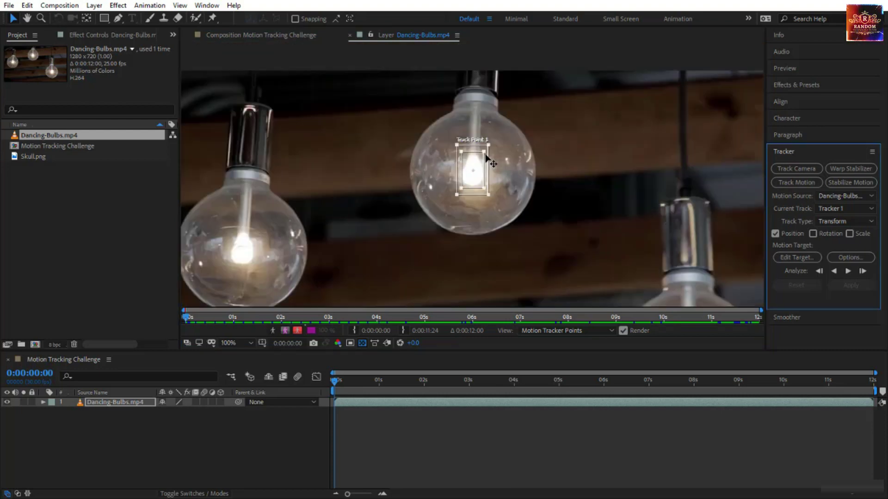
Try analyzing the middle bulb's track forward, stop partway, and reset the tracking data at the first frame
click(849, 271)
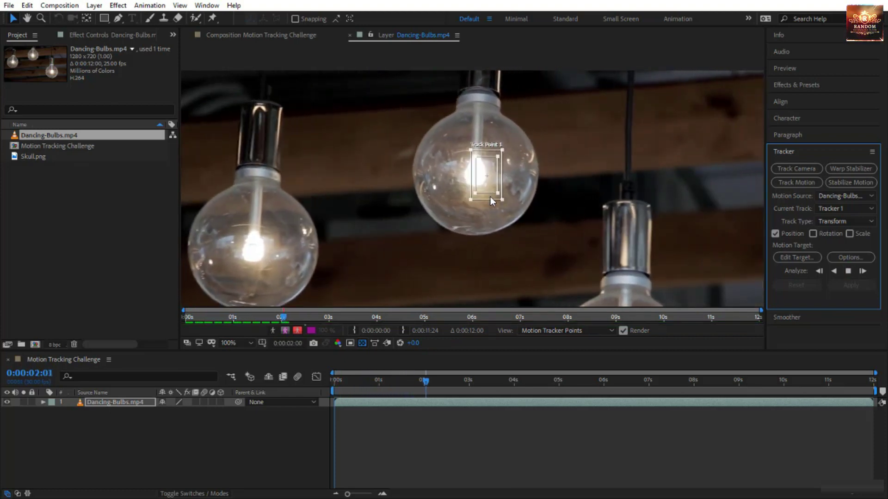
click(415, 381)
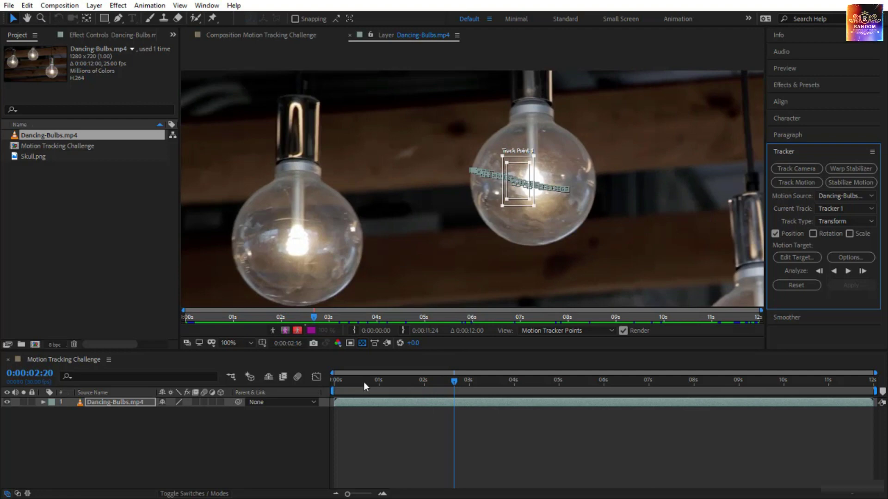
drag(364, 381, 305, 383)
click(796, 286)
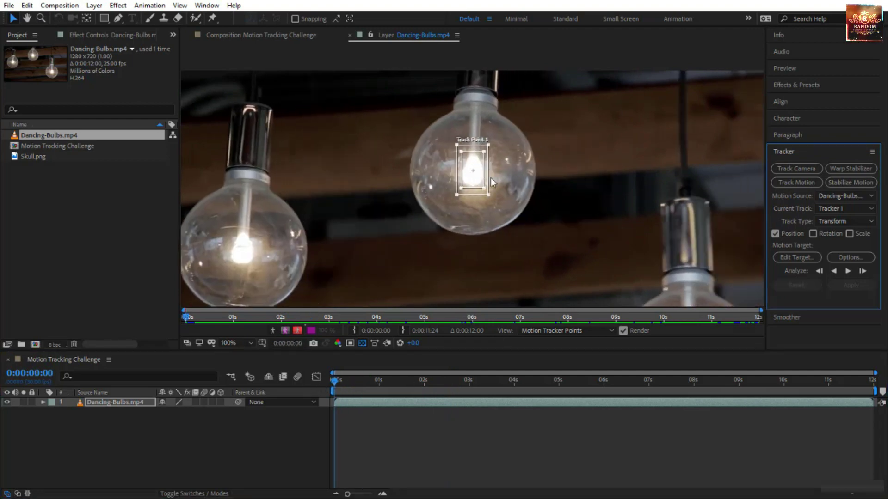
Widen Track Point 1's search region, tighten its feature region around the filament, and analyze forward through the whole clip
scroll(487, 180, up, 1)
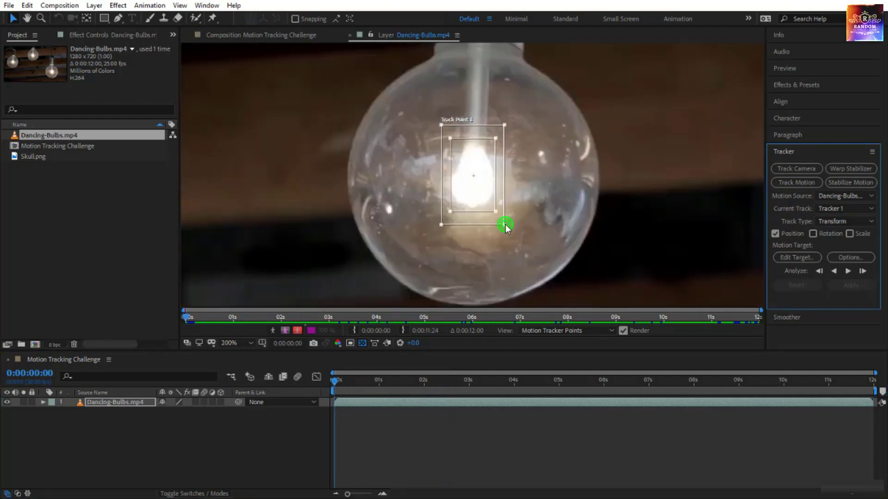
drag(505, 225, 519, 229)
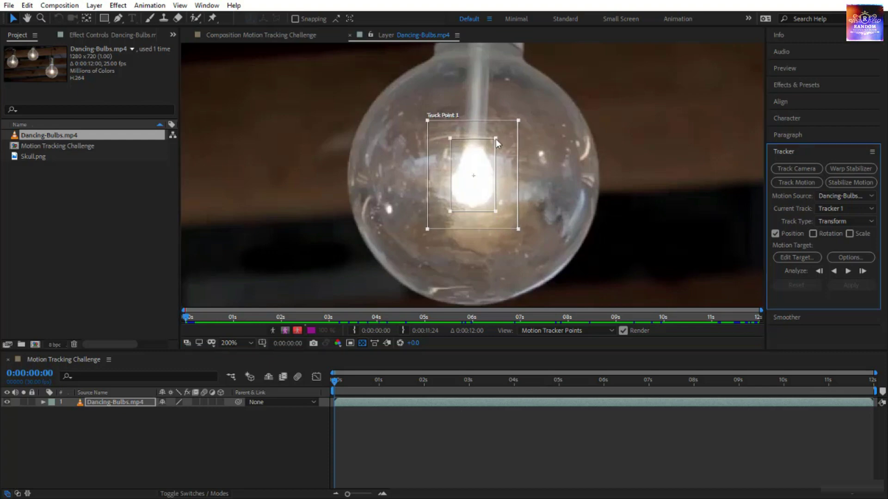
drag(495, 139, 494, 144)
scroll(535, 236, down, 1)
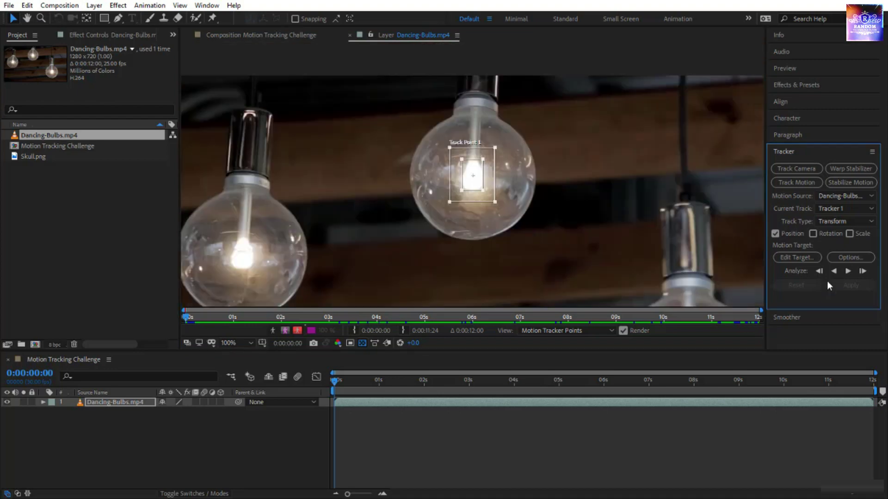
click(847, 271)
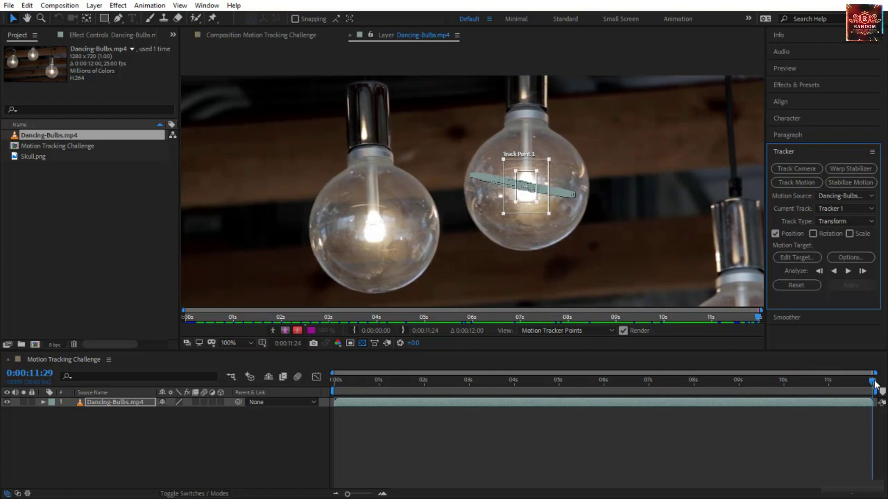
drag(873, 382, 323, 431)
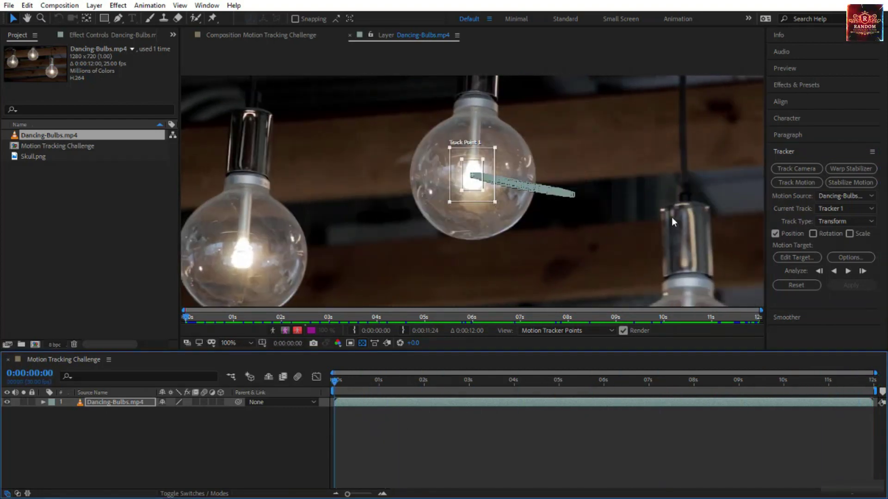
Find the CC Light Rays effect with the search "CC Light" and apply it to the Dancing-Bulbs.mp4 layer
click(798, 85)
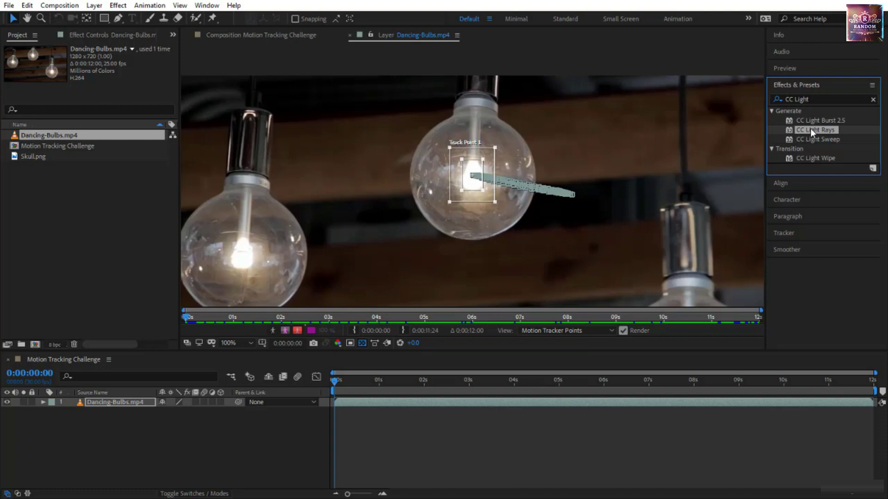
drag(810, 128, 295, 357)
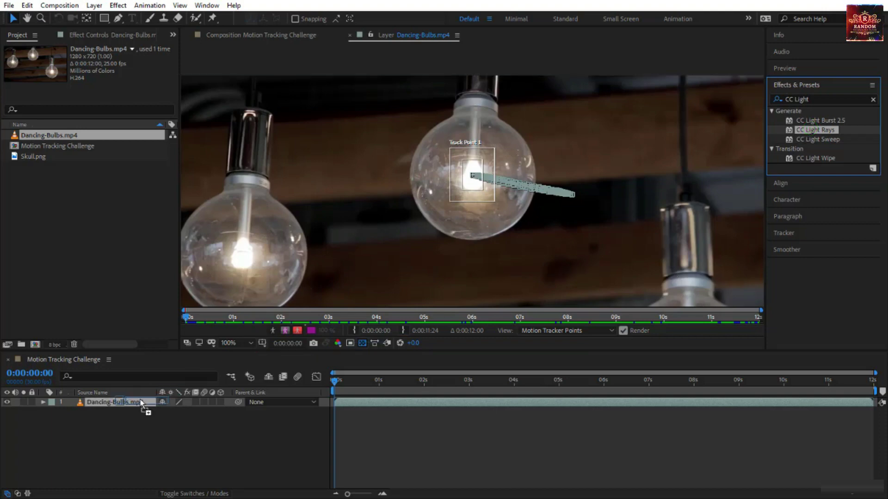
drag(141, 403, 141, 403)
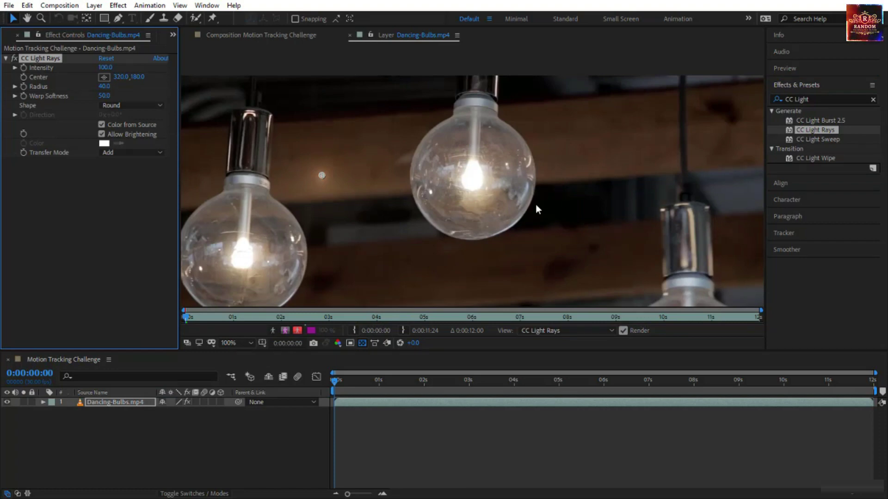
Apply Tracker 1's motion to the CC Light Rays/Center effect point in X and Y
click(121, 402)
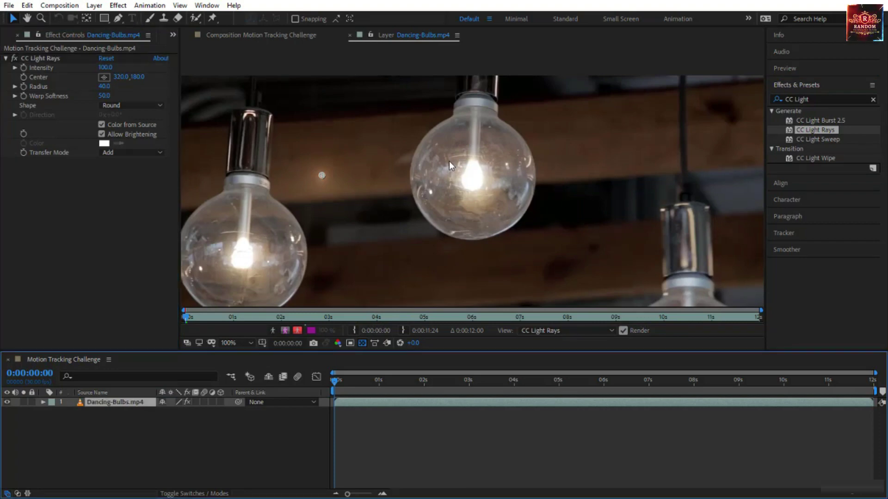
click(788, 235)
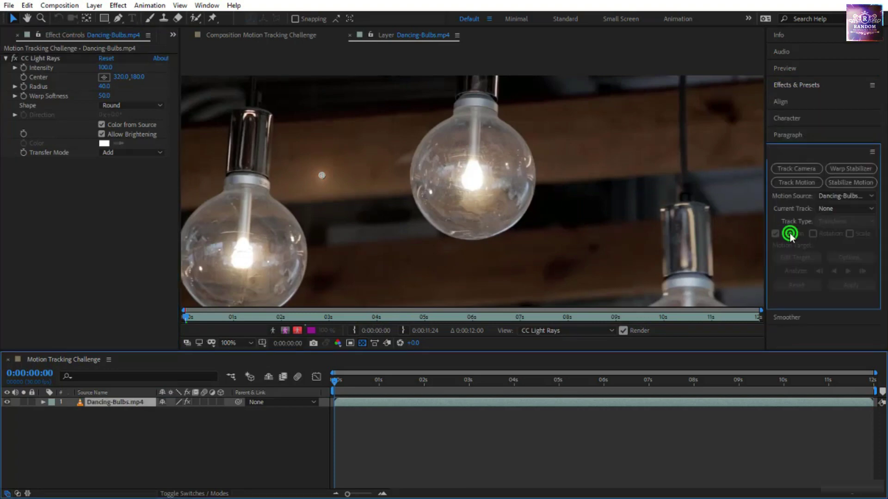
click(830, 208)
click(837, 234)
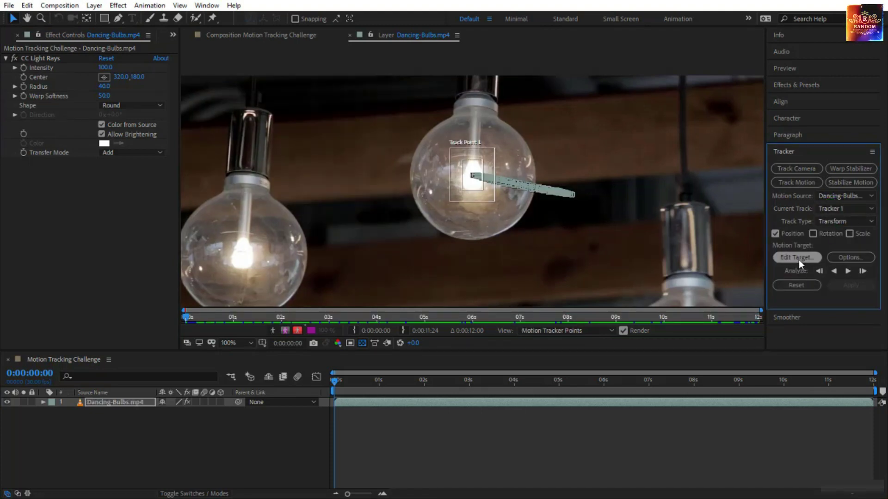
click(797, 259)
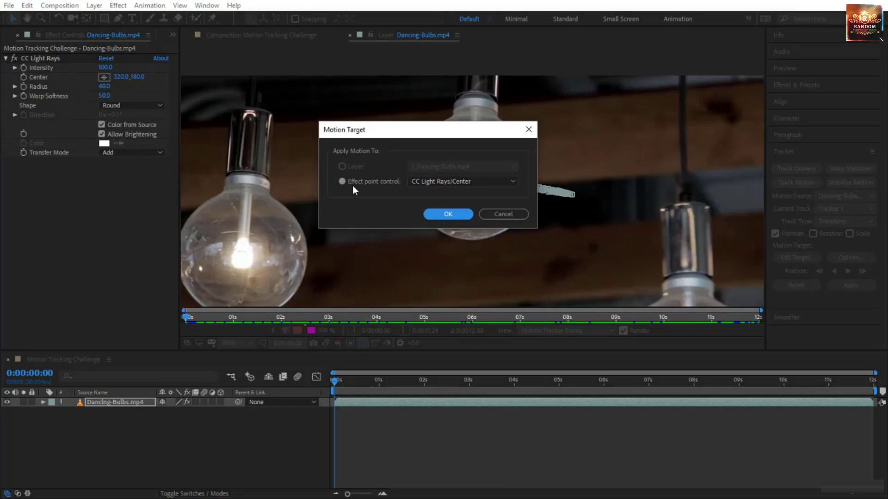
click(449, 215)
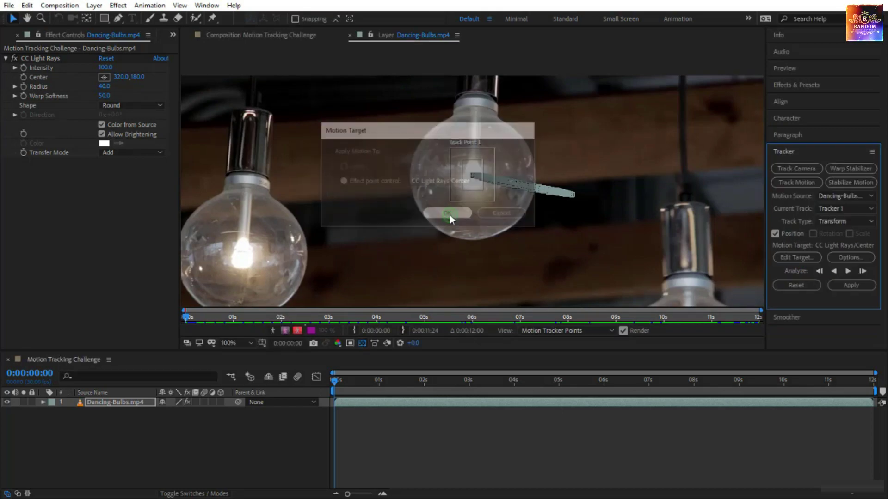
click(850, 285)
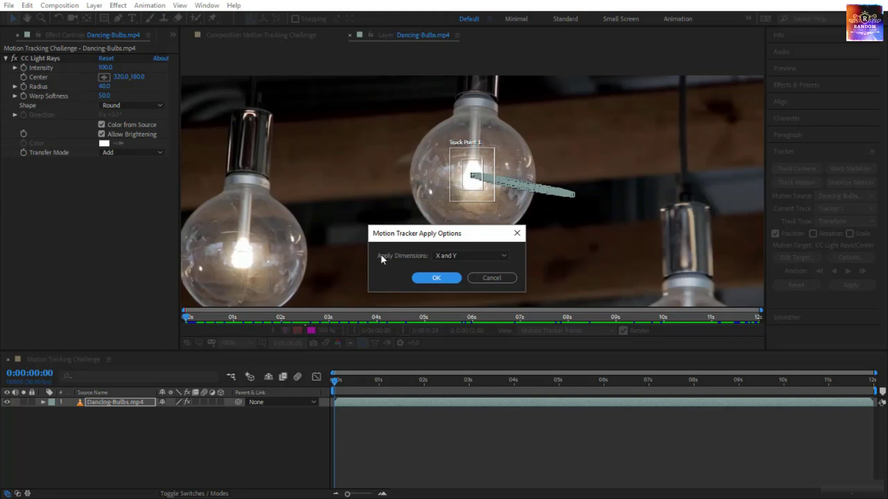
click(436, 278)
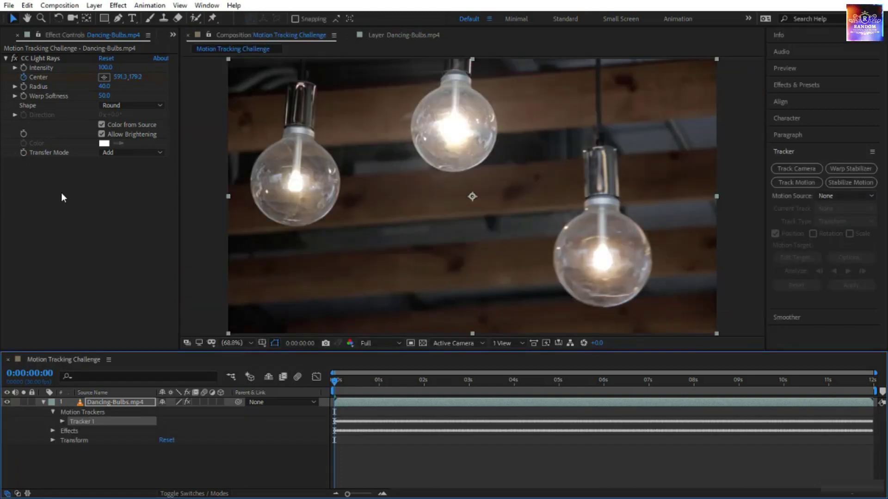
Set CC Light Rays to intensity 149, radius 71 and Square shape
drag(111, 69, 134, 68)
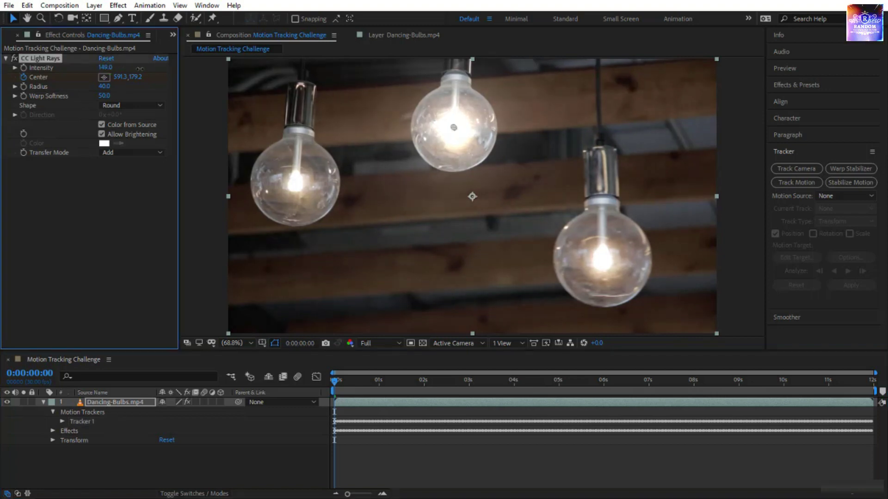
drag(103, 87, 115, 86)
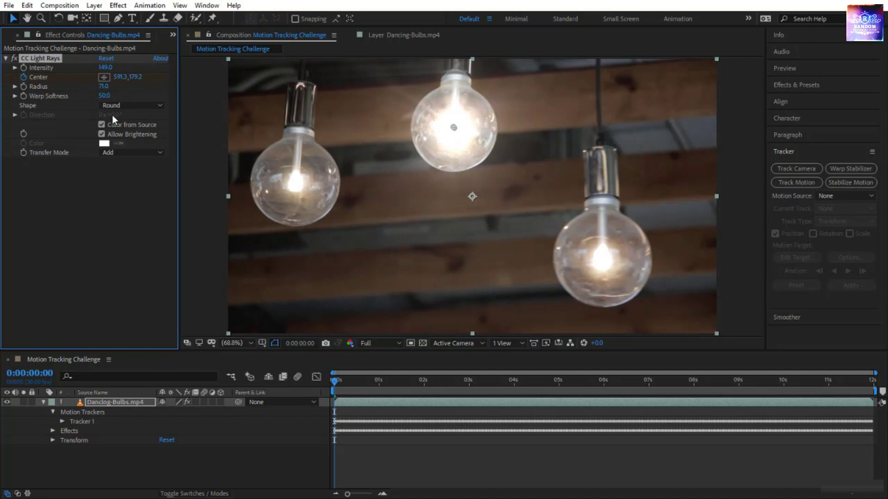
click(112, 105)
click(119, 130)
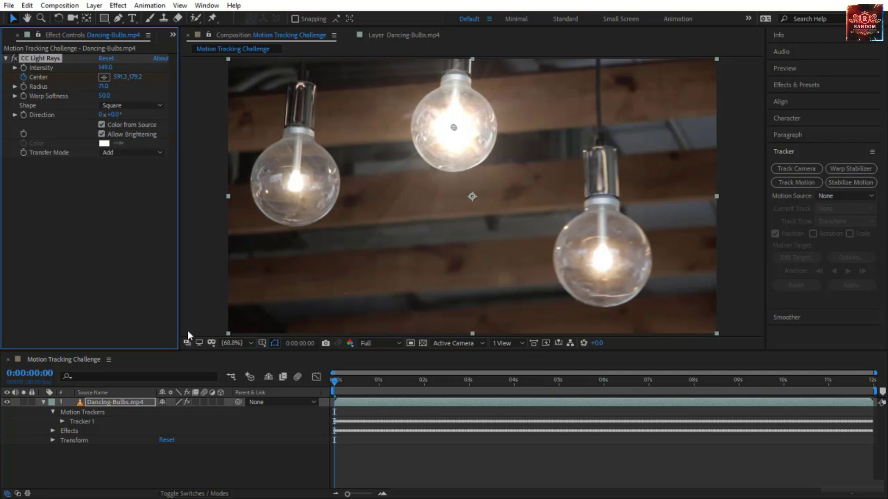
Play the tracked light rays on the middle bulb from the first frame, and return to the start
click(332, 378)
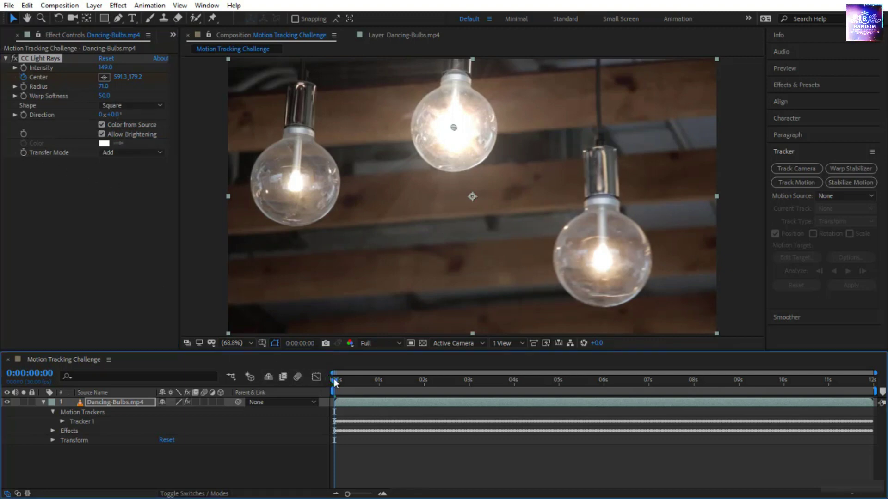
key(space)
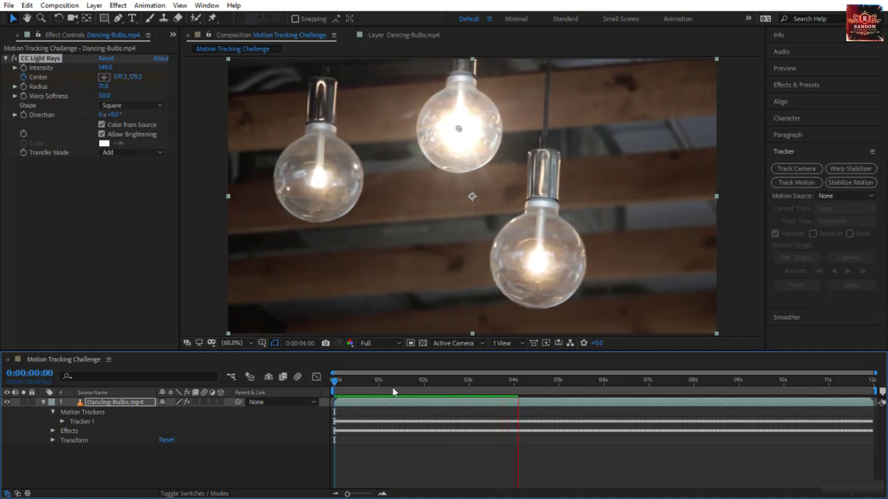
click(335, 380)
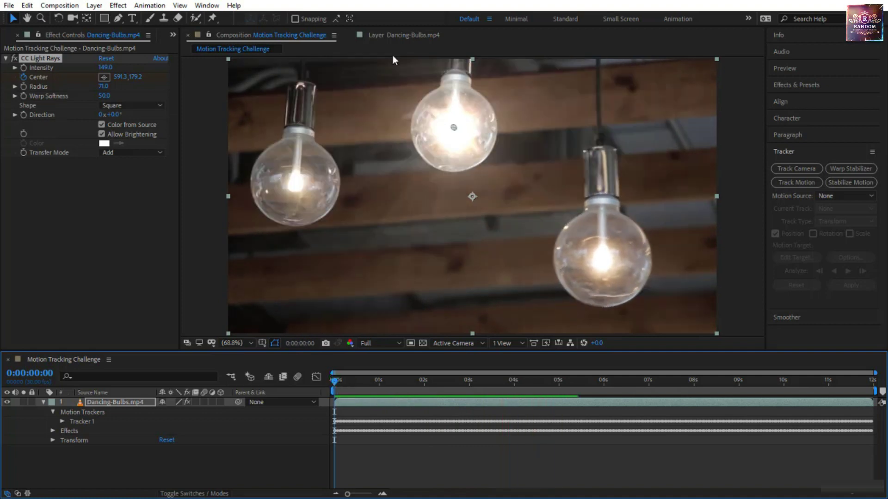
Add a second motion tracker to the Dancing-Bulbs.mp4 layer and place its track point on the right bulb's glowing filament
click(398, 35)
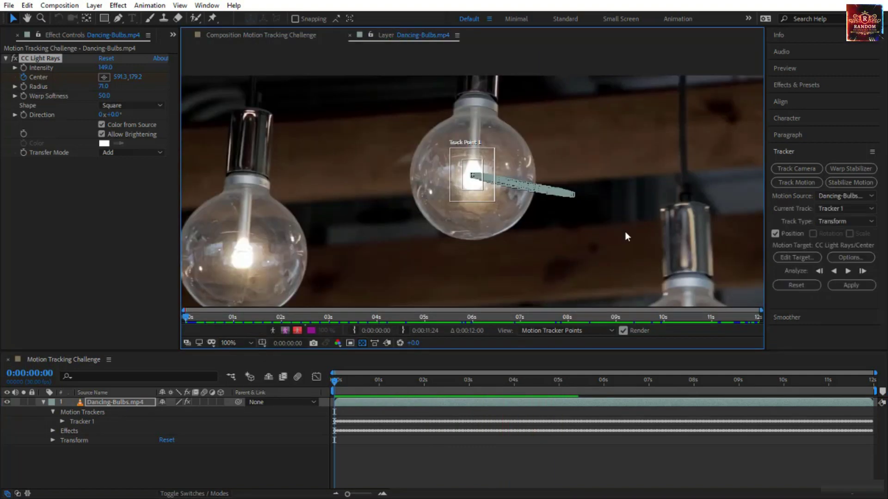
drag(620, 256, 565, 139)
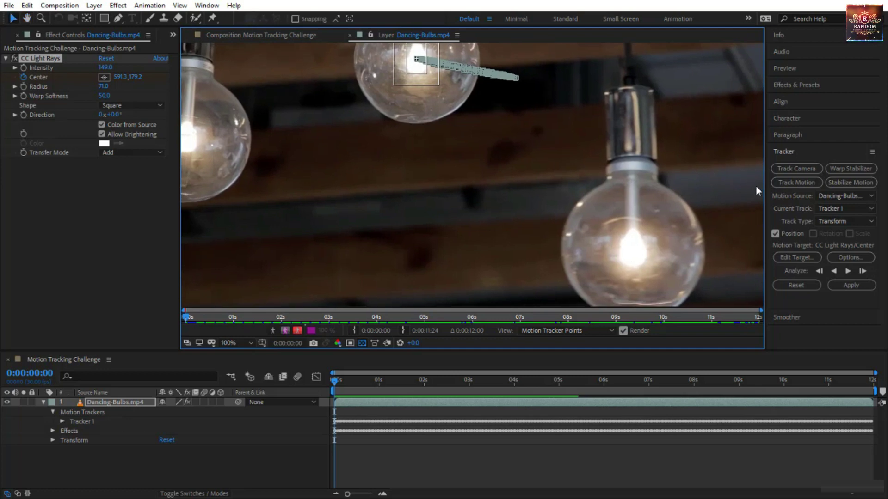
click(788, 184)
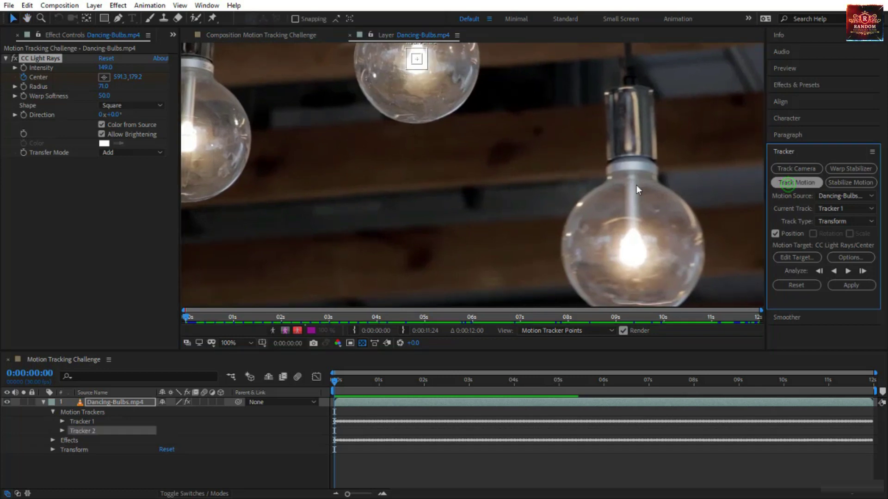
click(424, 68)
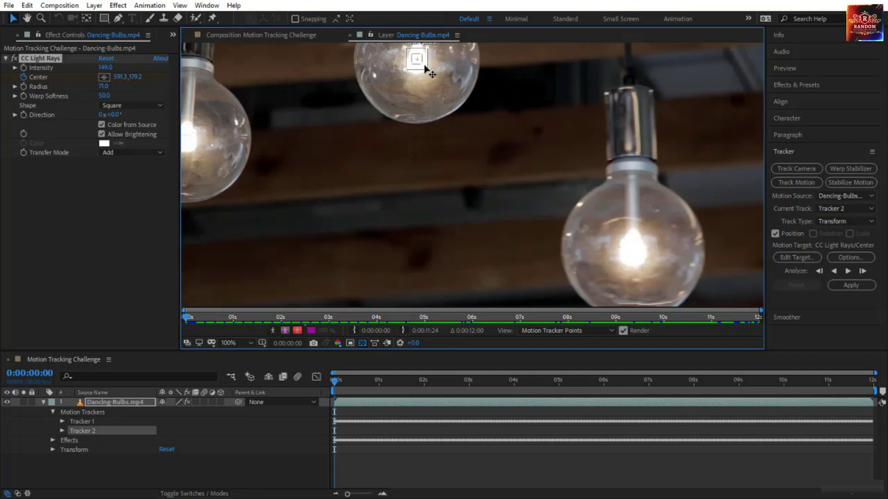
drag(424, 68, 644, 259)
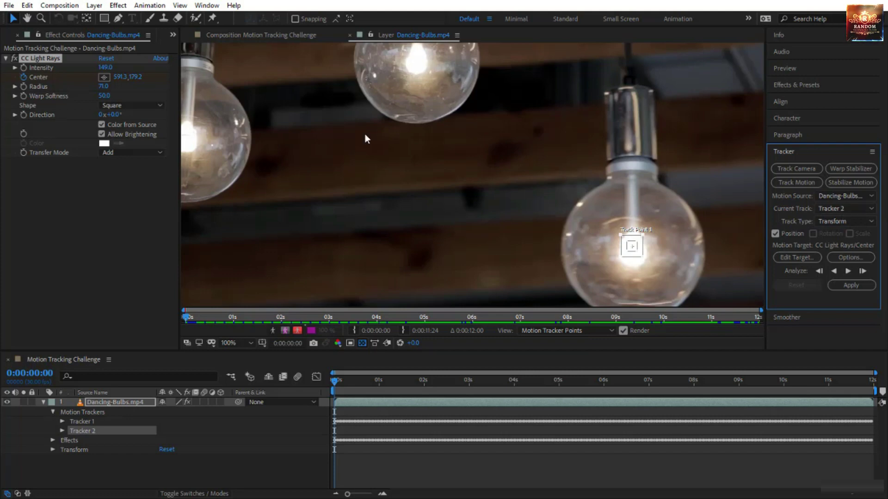
click(88, 421)
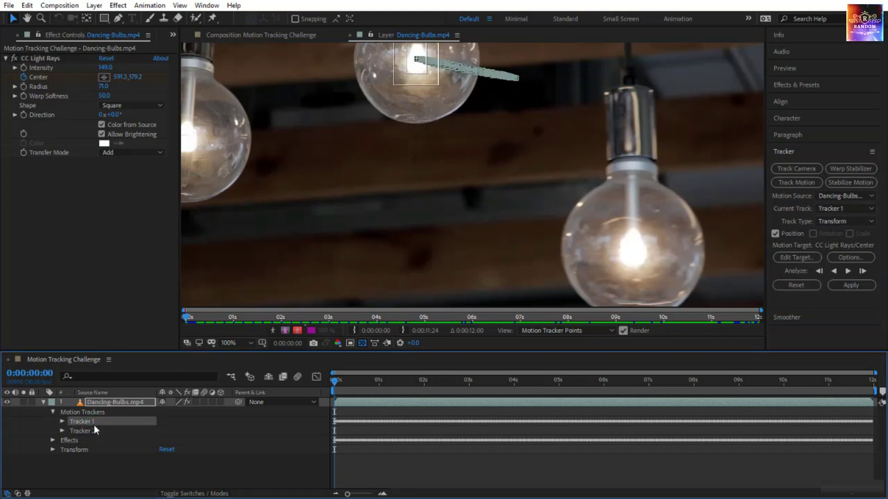
click(95, 429)
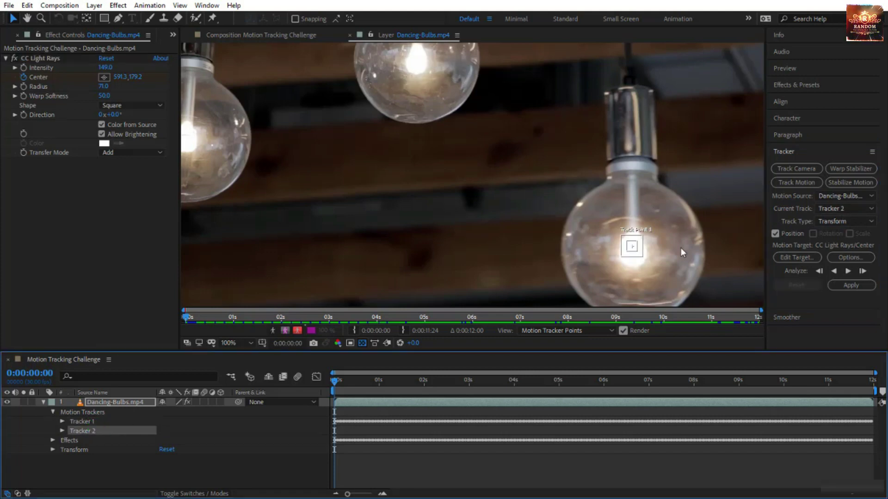
Enlarge Tracker 2's feature and search regions around the right bulb's glow, analyze forward through the clip, and return to the first frame
double_click(640, 241)
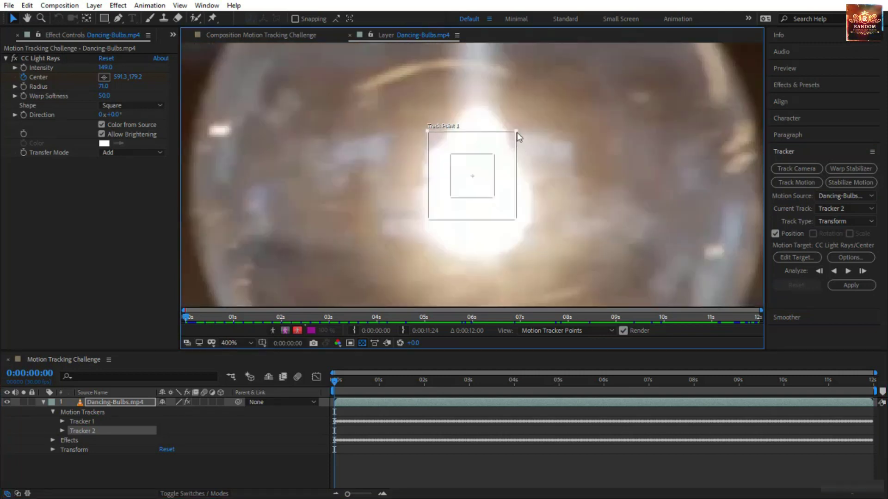
drag(516, 132, 584, 65)
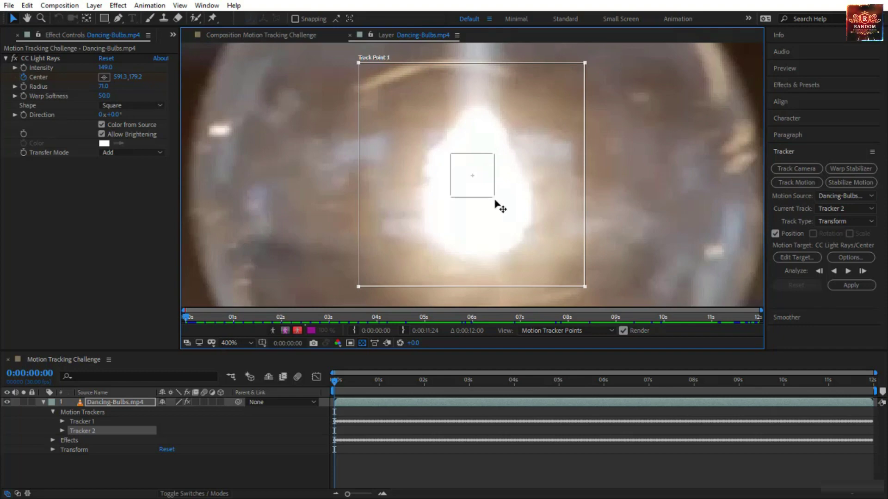
drag(495, 197, 544, 273)
drag(529, 231, 531, 242)
drag(587, 71, 586, 54)
scroll(496, 150, down, 2)
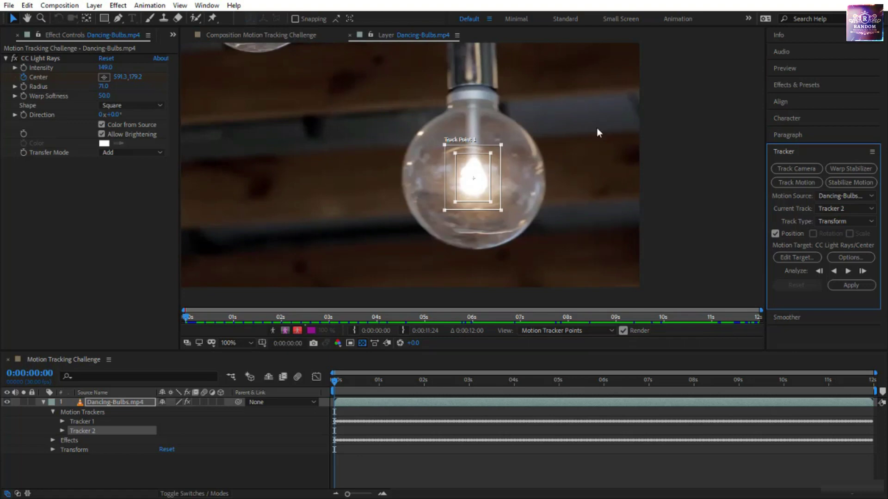
click(848, 271)
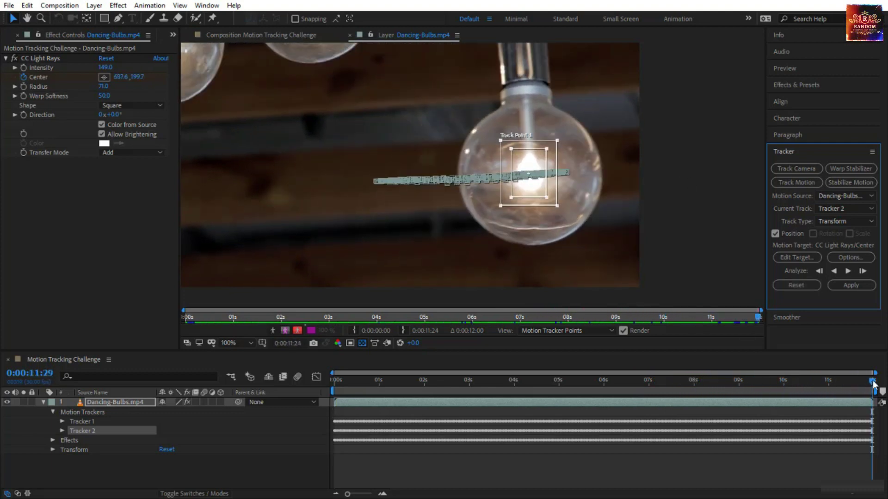
drag(872, 382, 322, 446)
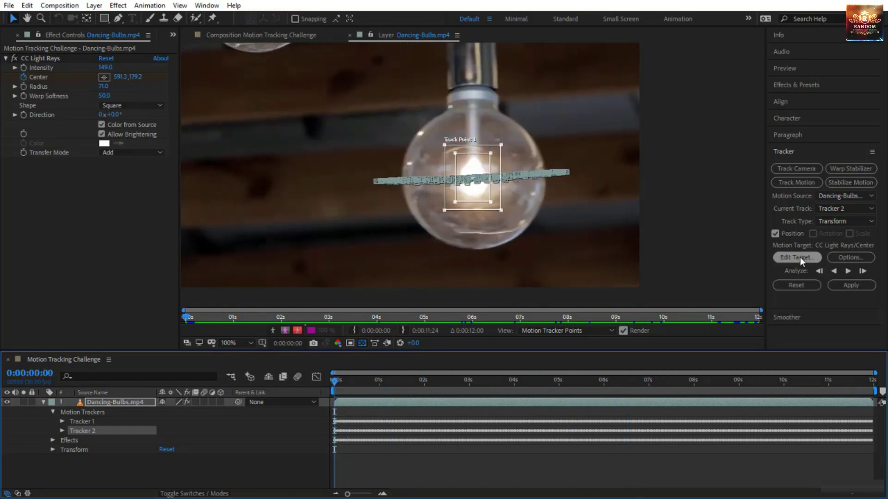
Add Skull.png above the bulbs footage and scale it down to fit inside the right bulb
click(7, 36)
drag(34, 157, 101, 382)
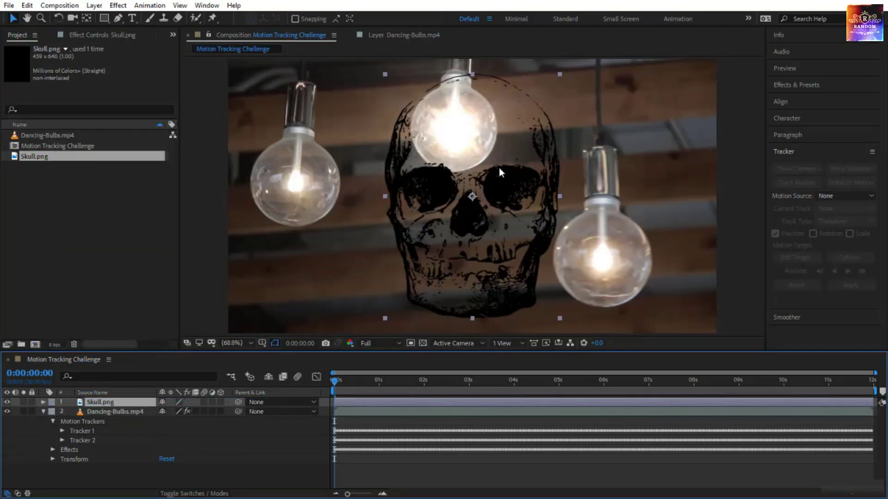
drag(560, 74, 603, 258)
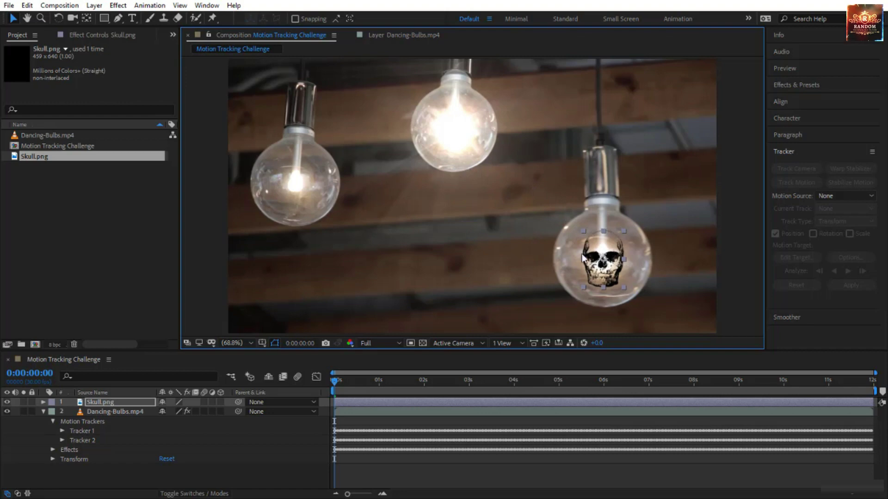
Apply Tracker 2's motion to the Skull.png layer, and play the composition to check the skull against the right bulb
click(418, 36)
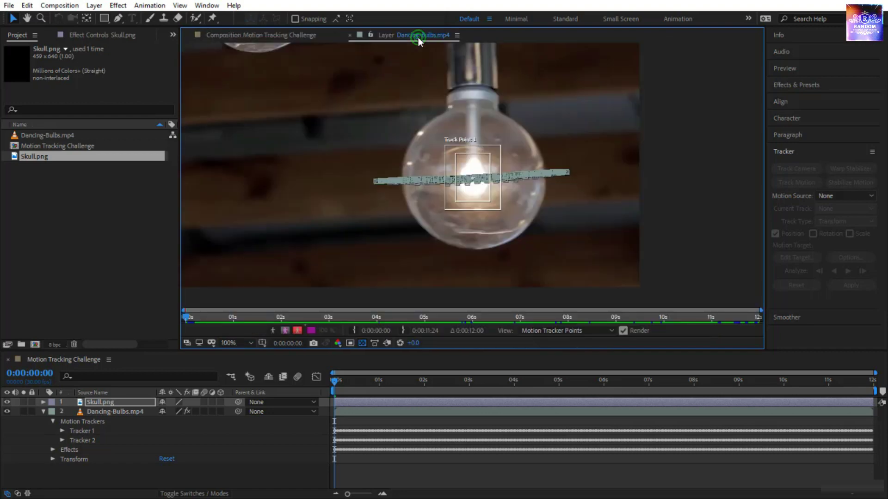
click(826, 195)
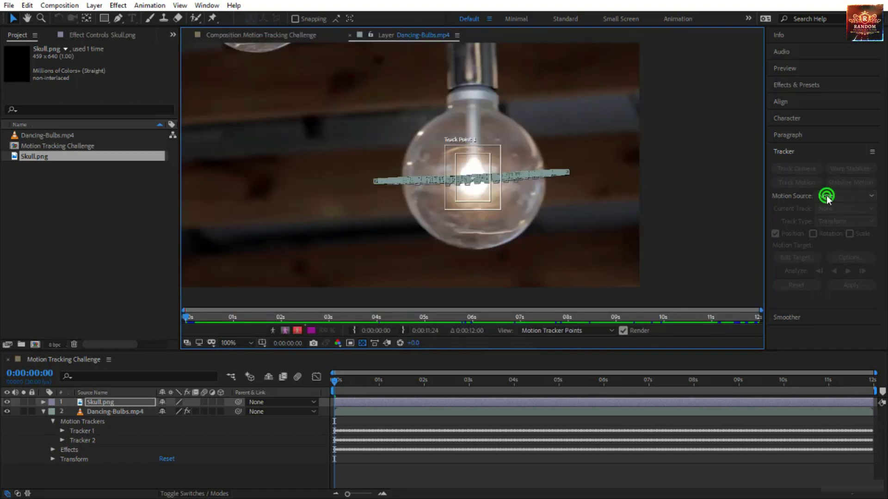
click(110, 412)
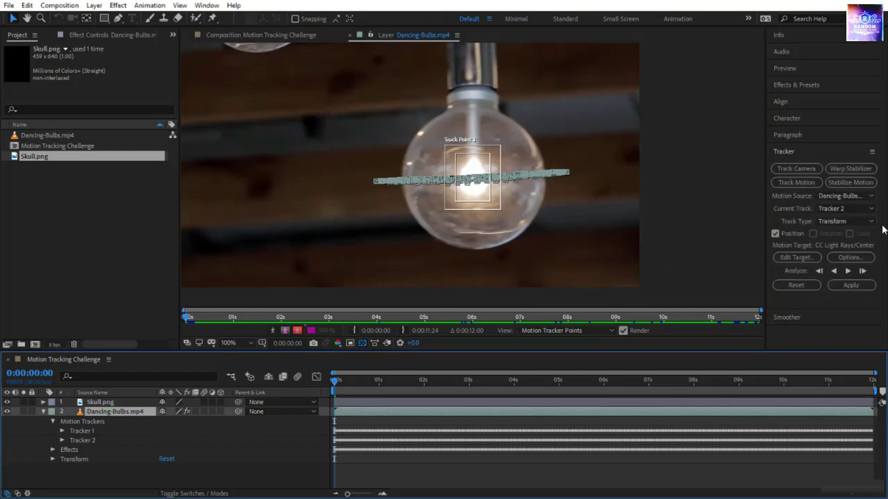
click(837, 211)
click(795, 211)
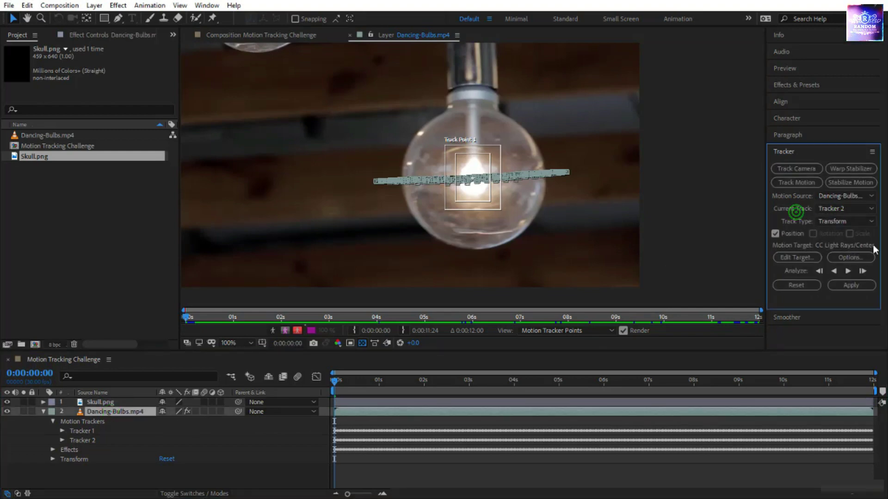
click(794, 257)
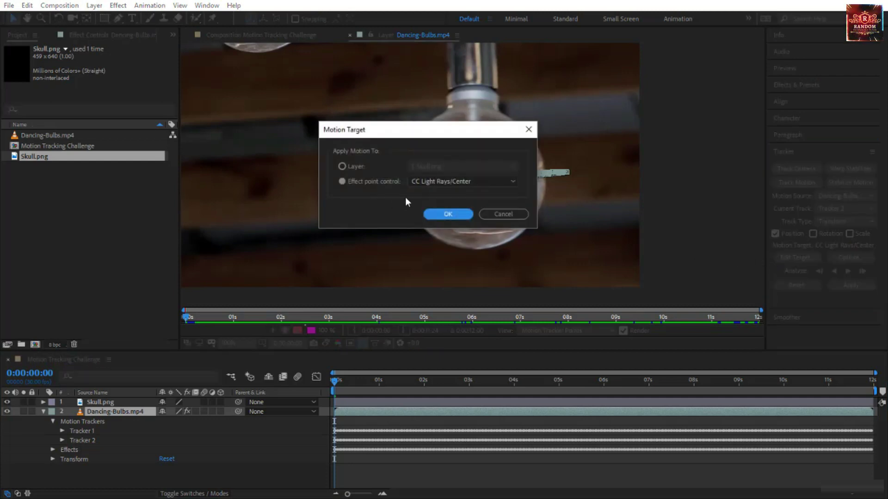
click(353, 166)
click(445, 167)
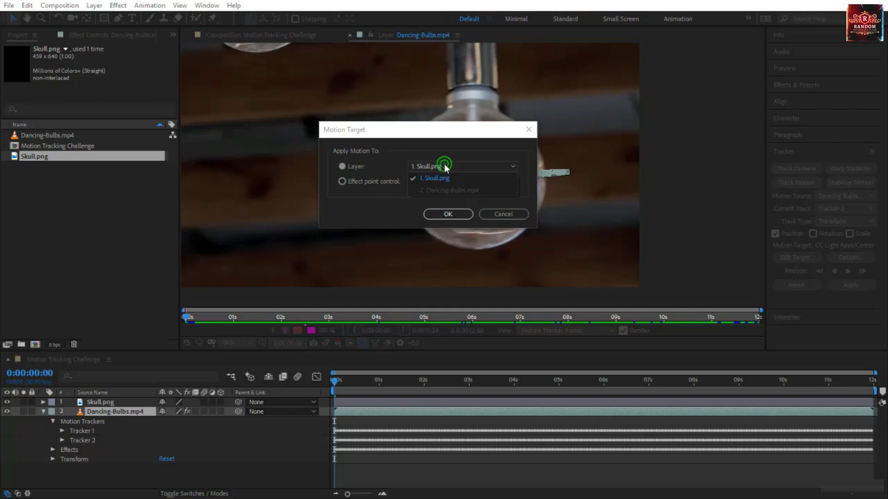
click(429, 154)
click(460, 214)
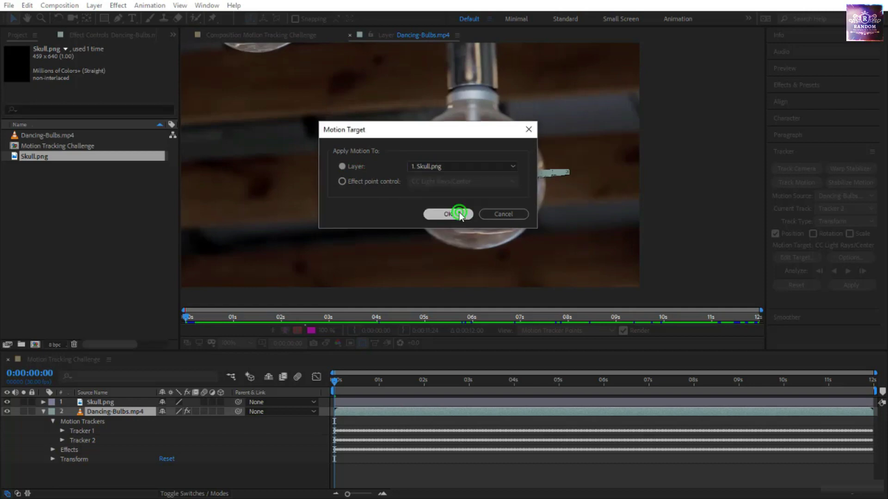
click(863, 286)
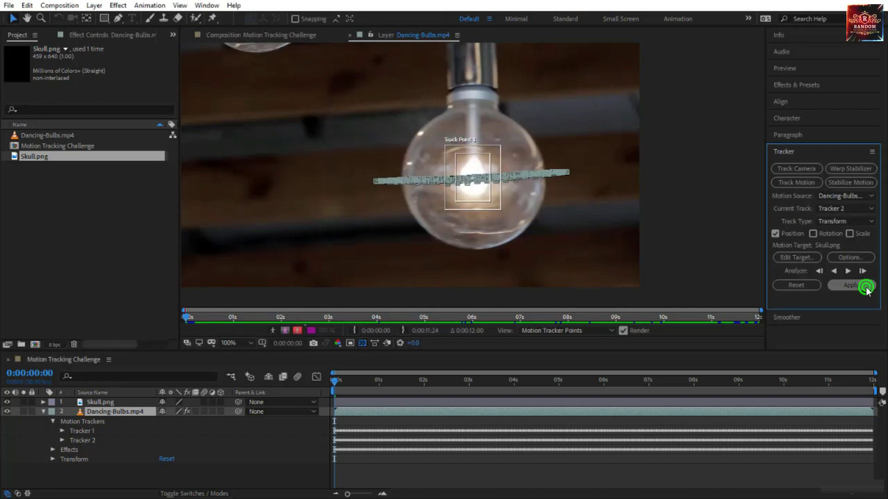
click(443, 282)
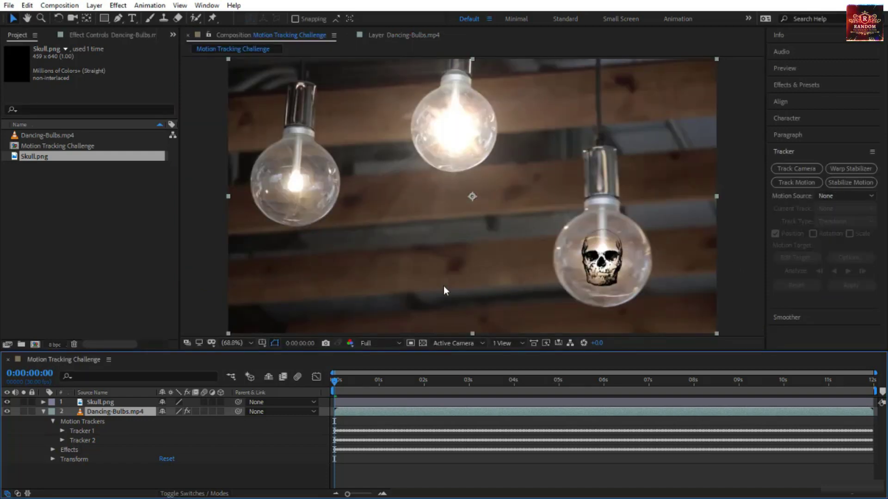
key(space)
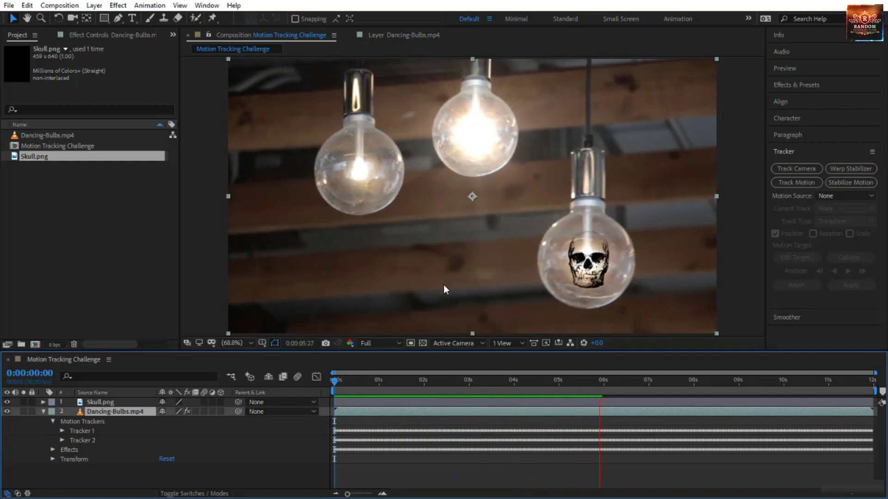
click(338, 380)
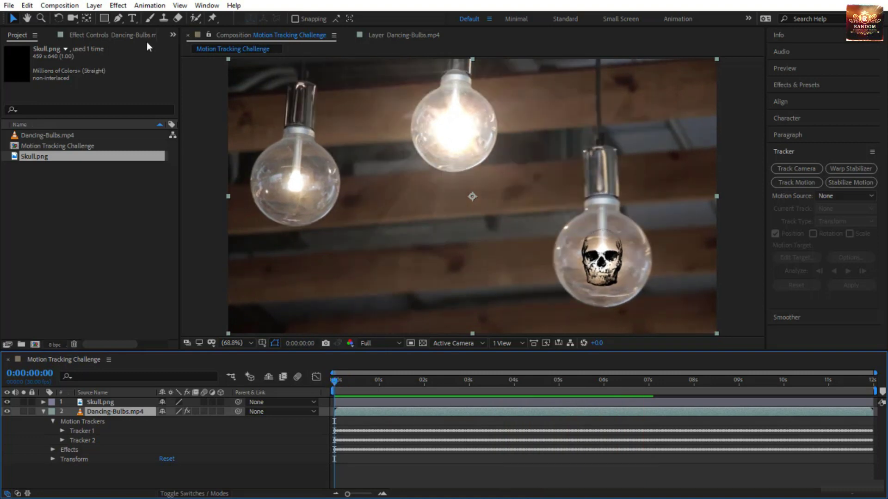
Add the text "Warning" and position it over the lower part of the left bulb
click(134, 19)
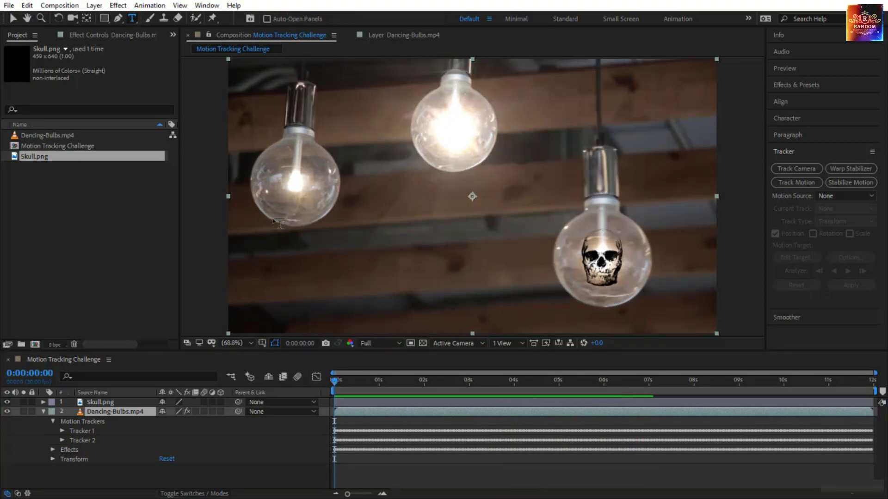
drag(271, 218, 300, 224)
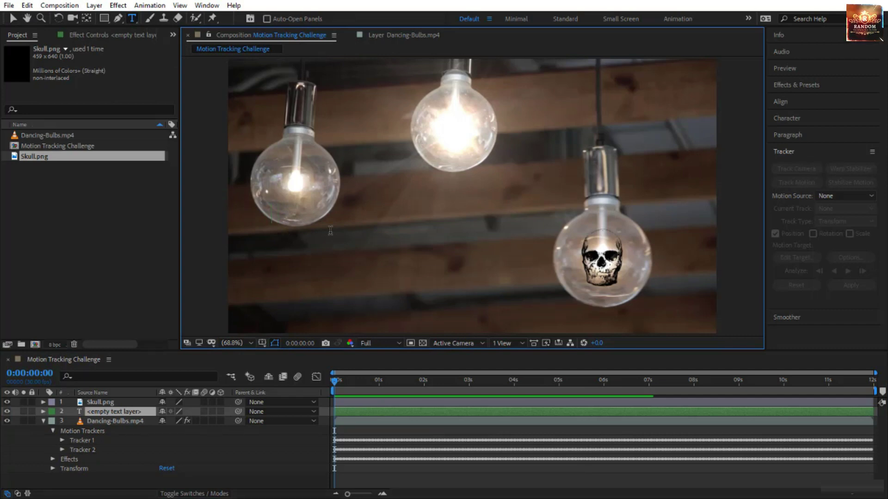
text(Warning)
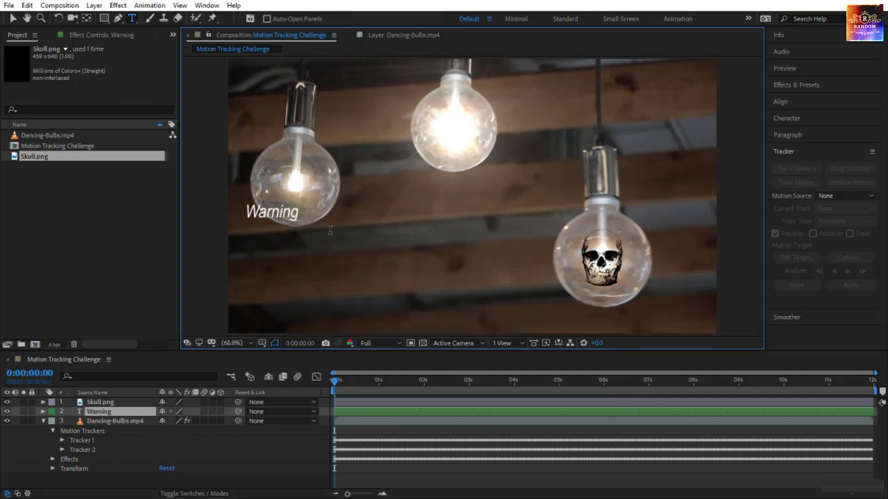
click(13, 18)
drag(278, 215, 299, 217)
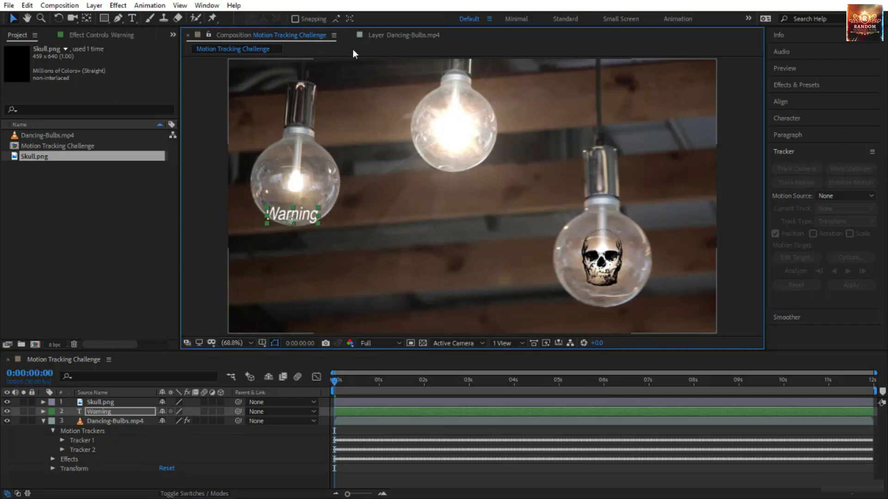
Add a third motion tracker to the Dancing-Bulbs.mp4 layer and place its track point on the left bulb's glowing filament
click(379, 35)
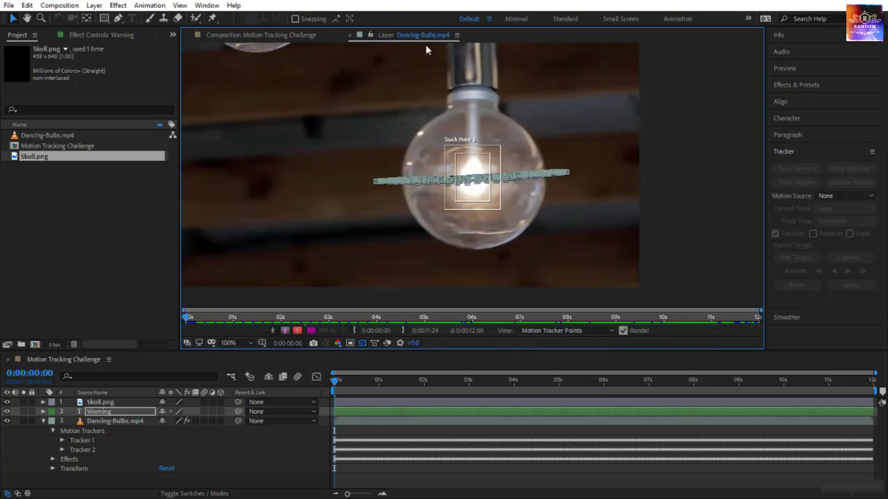
drag(314, 173, 551, 210)
scroll(551, 210, down, 1)
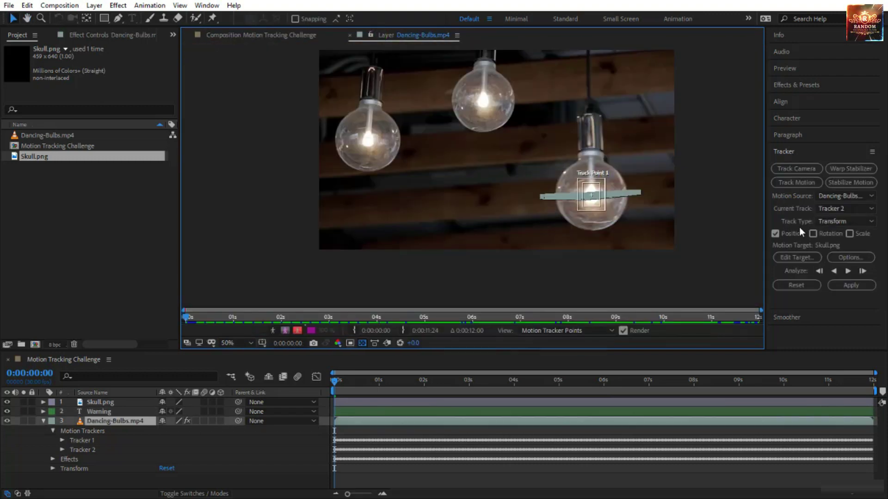
click(799, 185)
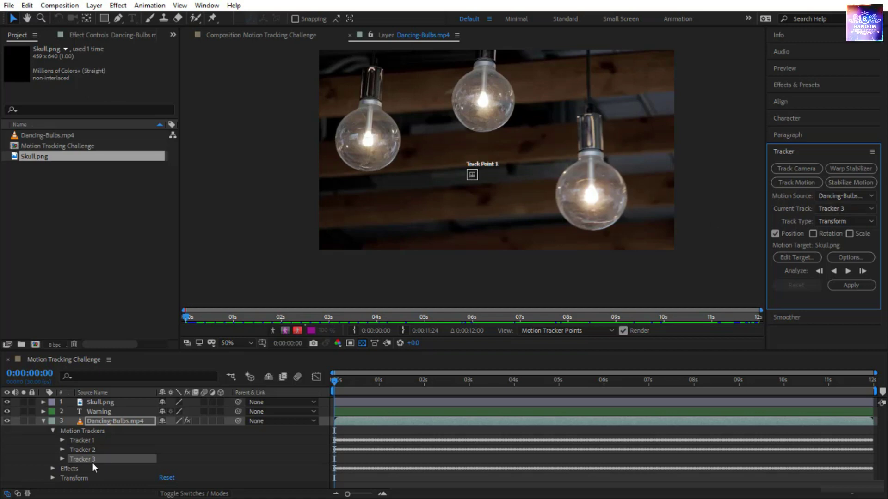
click(474, 176)
scroll(465, 182, up, 2)
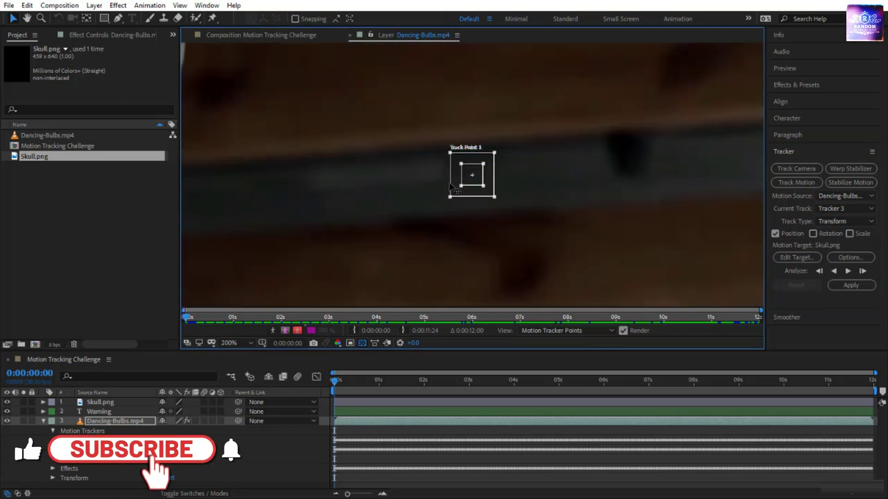
key(space)
drag(374, 156, 638, 232)
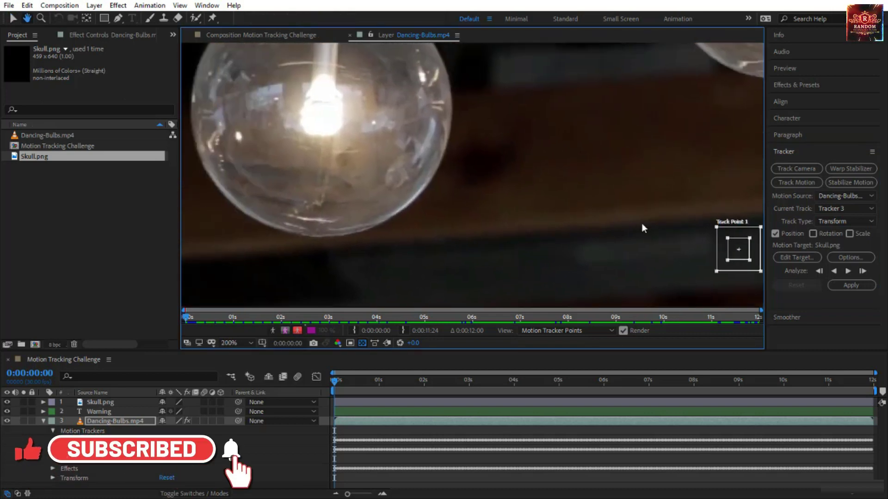
drag(724, 256, 428, 140)
scroll(428, 140, up, 2)
scroll(503, 115, down, 1)
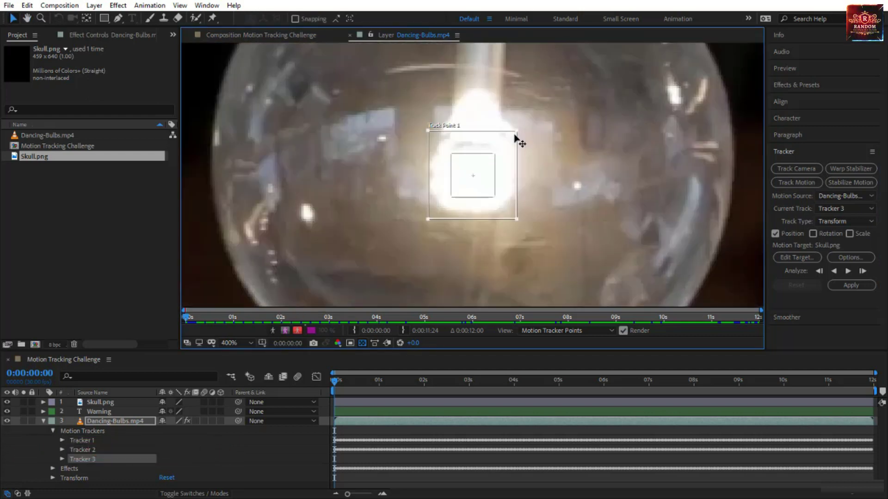
Enlarge Tracker 3's feature and search regions around the left bulb's filament, analyze the motion through the whole clip, and return to the first frame
click(495, 155)
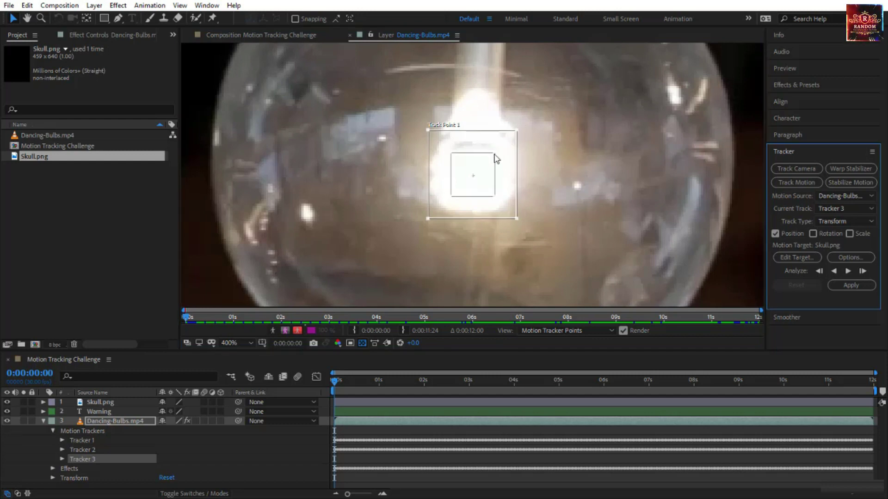
drag(495, 154, 530, 96)
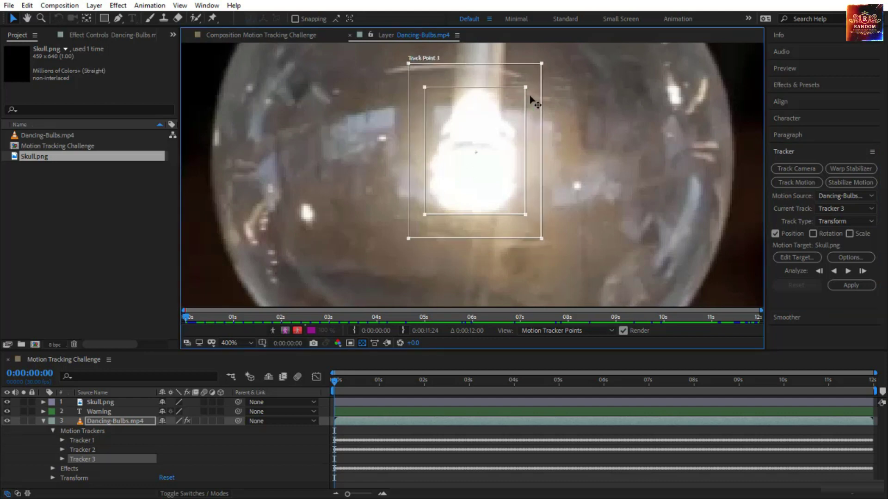
drag(542, 63, 561, 52)
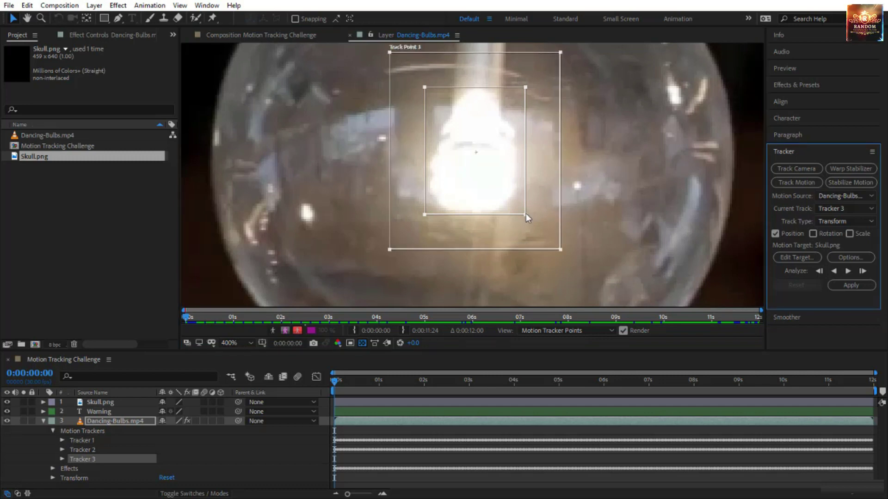
drag(525, 214, 526, 220)
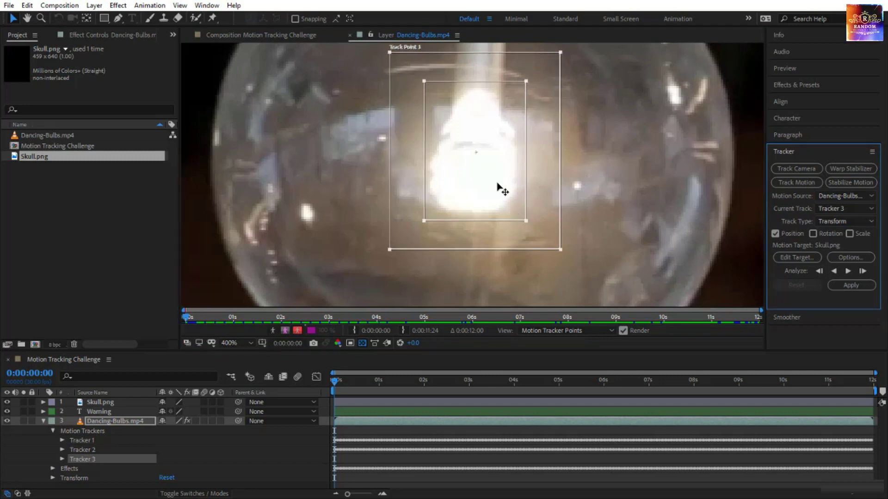
scroll(497, 183, down, 2)
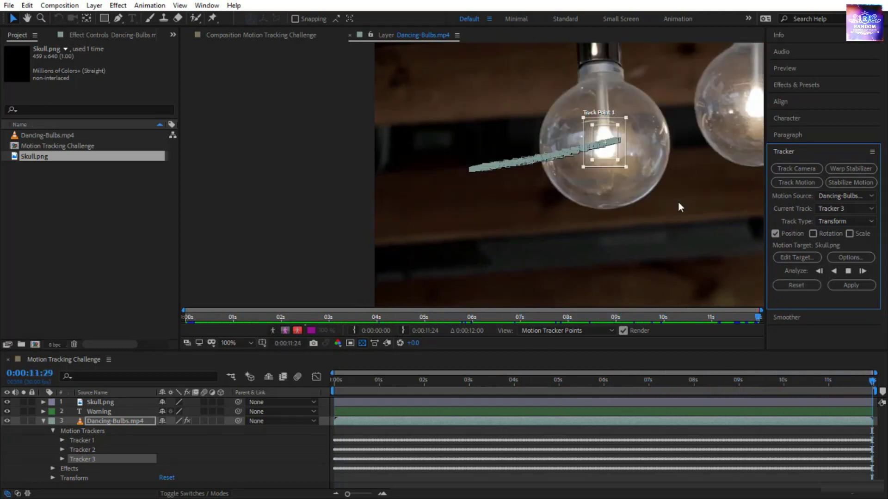
drag(861, 384, 319, 432)
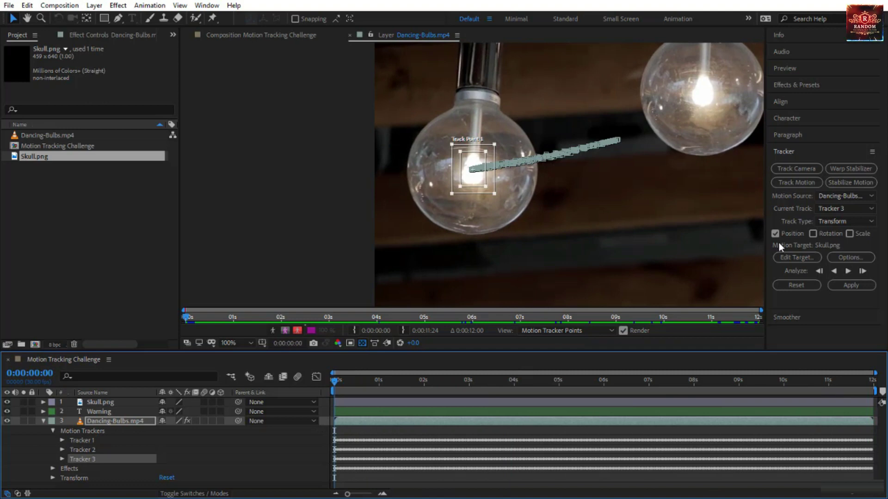
Set Tracker 3's motion target to the Warning layer and apply the tracking in X and Y
click(814, 258)
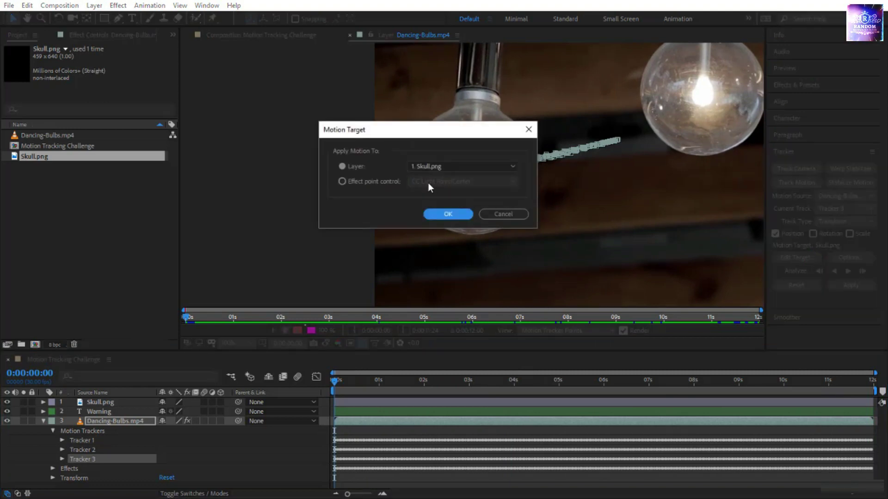
click(440, 168)
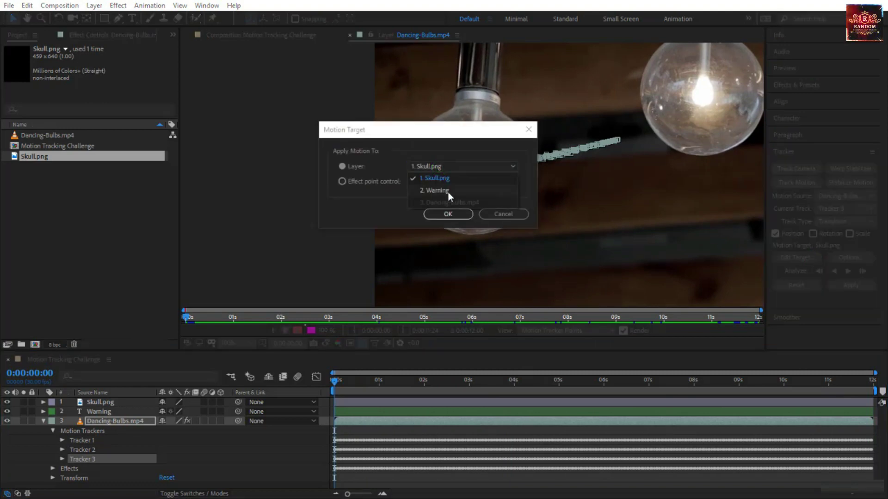
click(448, 191)
click(451, 214)
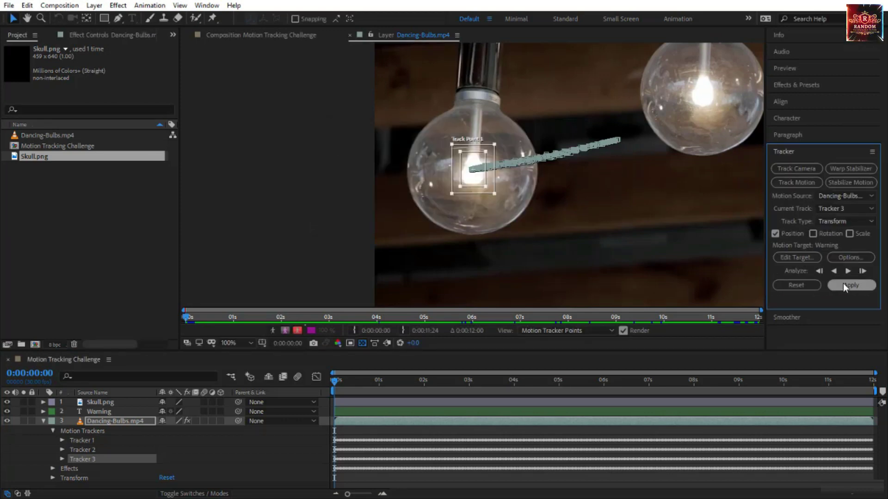
click(842, 283)
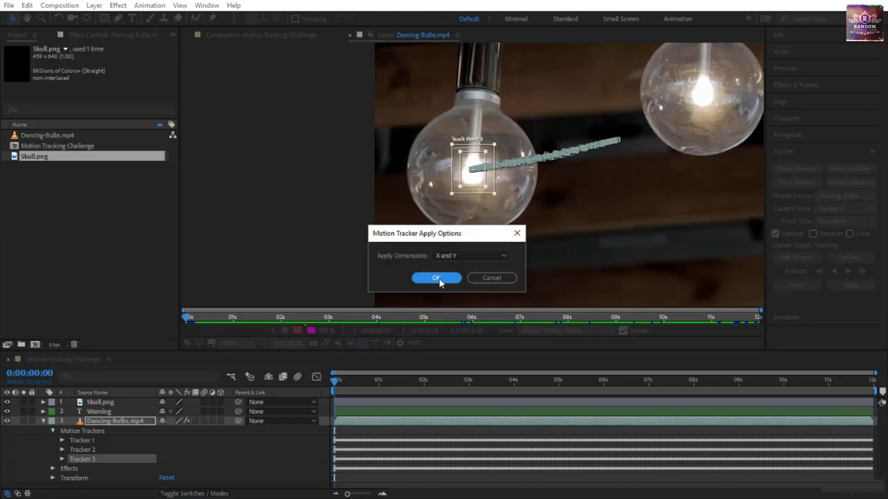
click(439, 278)
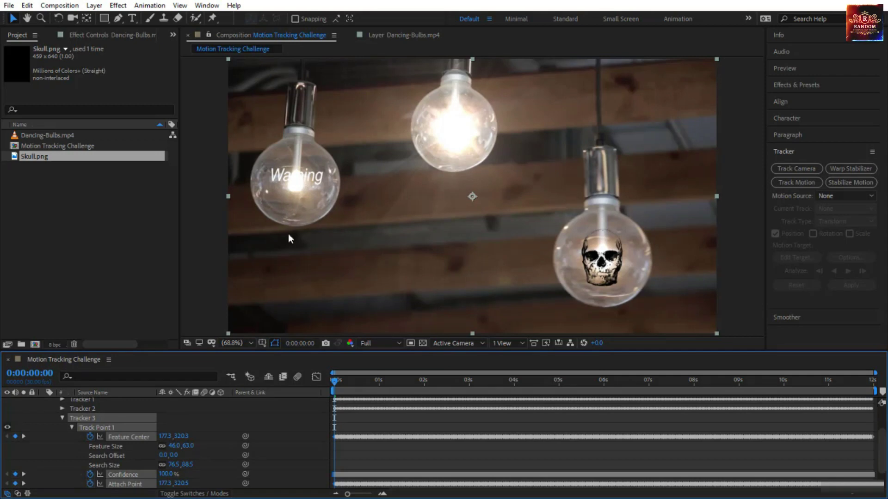
Offset the Warning layer's anchor point to 0, -85 to lower the text inside the left bulb, and play the composition
scroll(121, 422, up, 3)
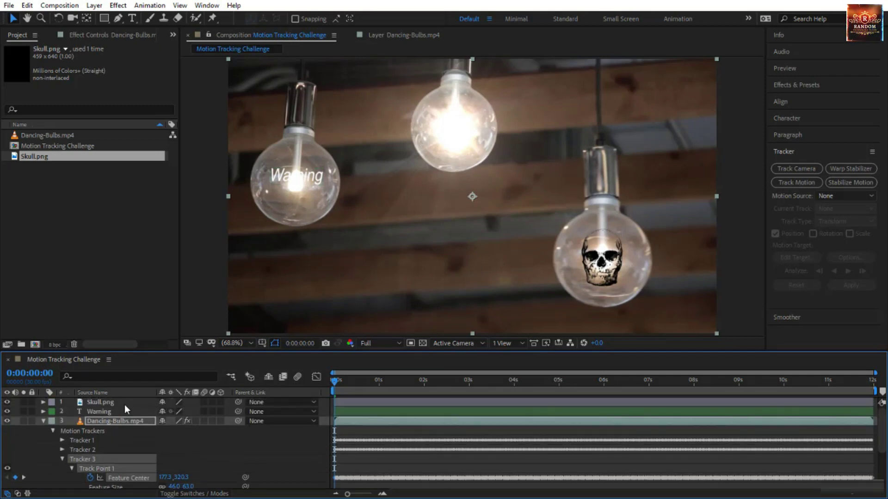
click(122, 413)
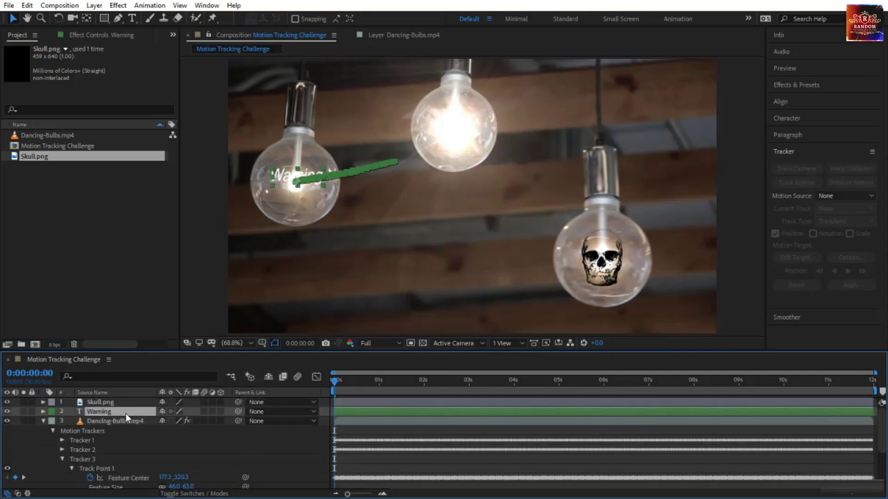
key(a)
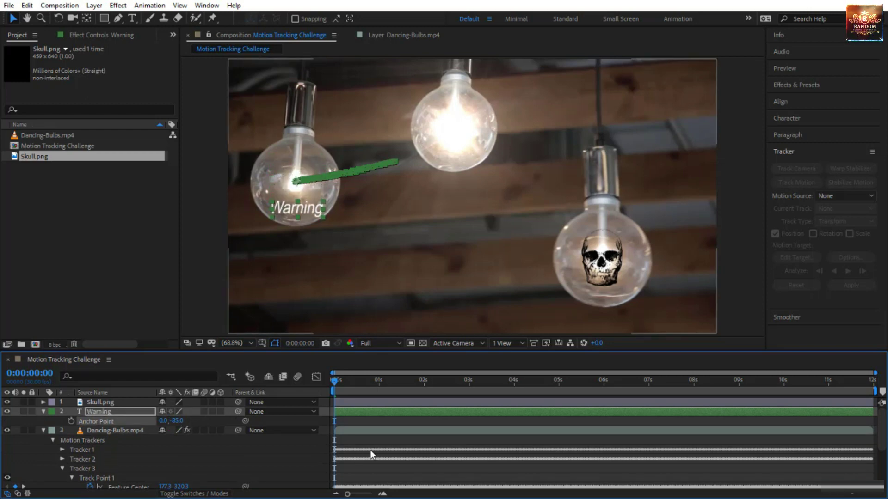
click(364, 467)
key(space)
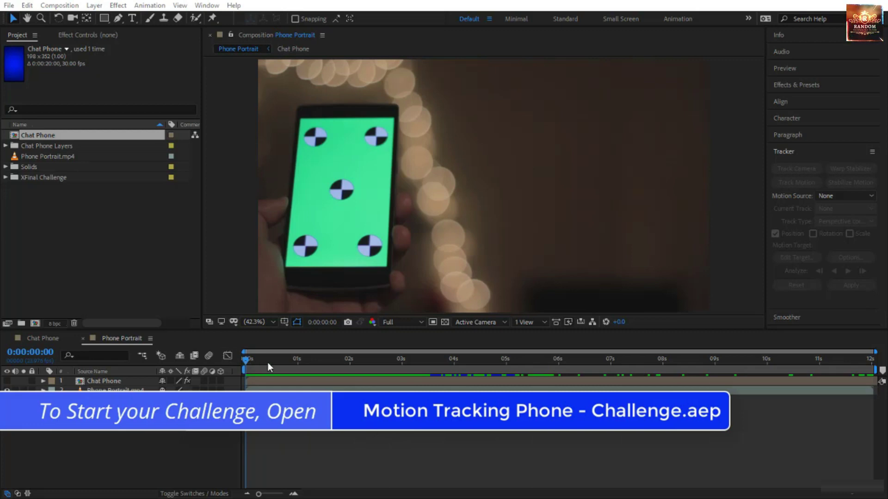
Scrub through the finished Phone Portrait composition with the Chat Phone layer hidden and with it shown
drag(247, 360, 244, 398)
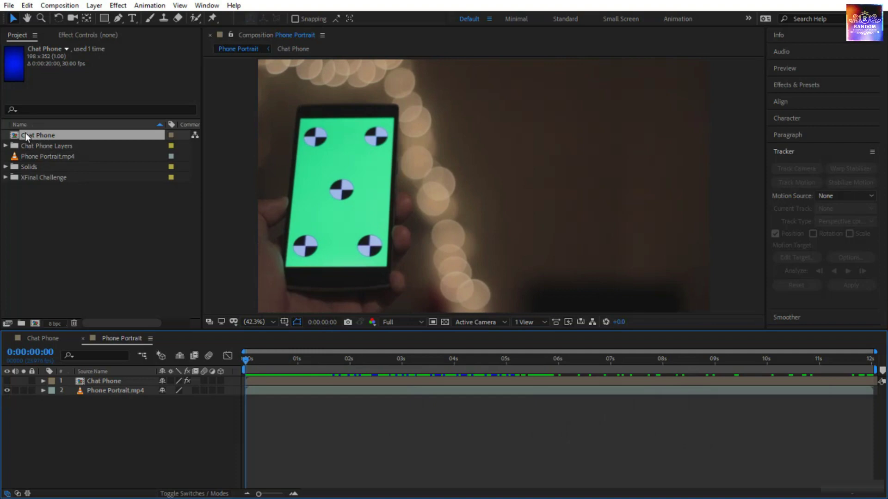
click(7, 381)
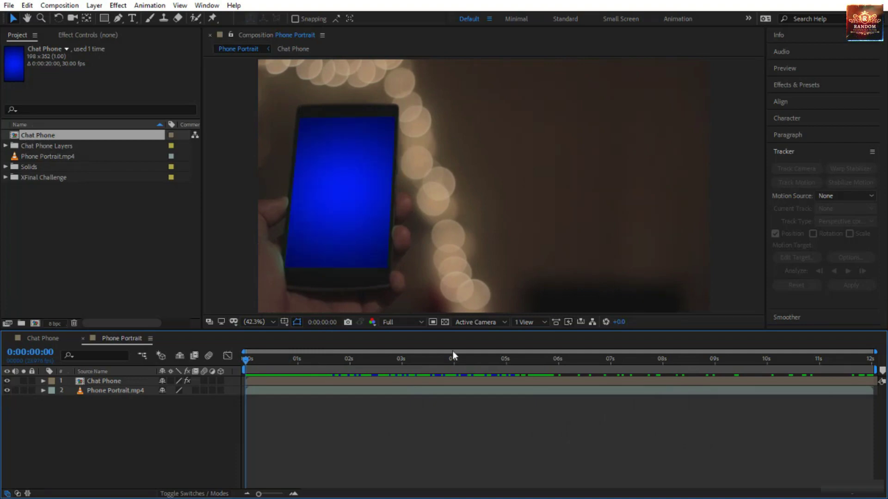
drag(247, 362, 231, 416)
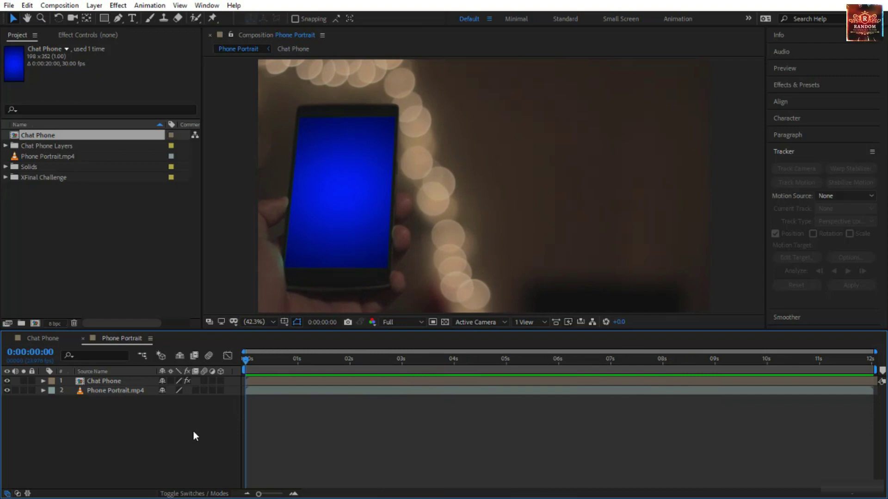
Open the Chat Phone composition and scrub through it to examine its chat layers
double_click(80, 137)
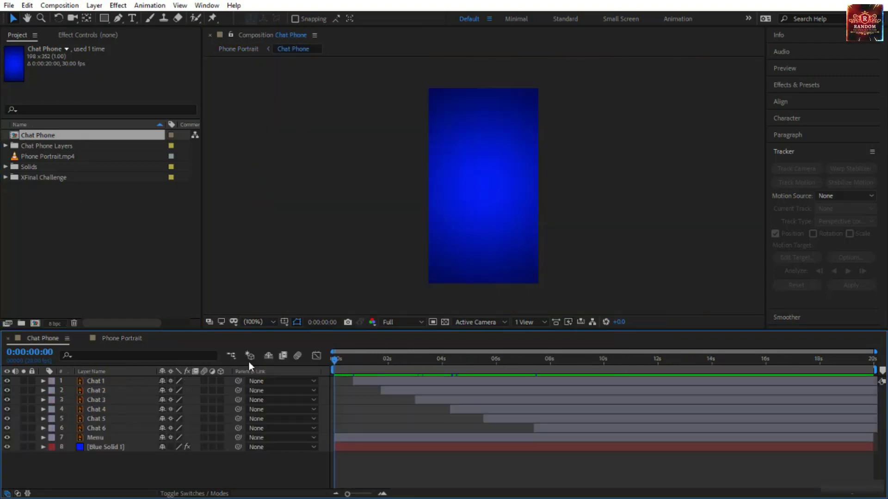
drag(334, 360, 410, 391)
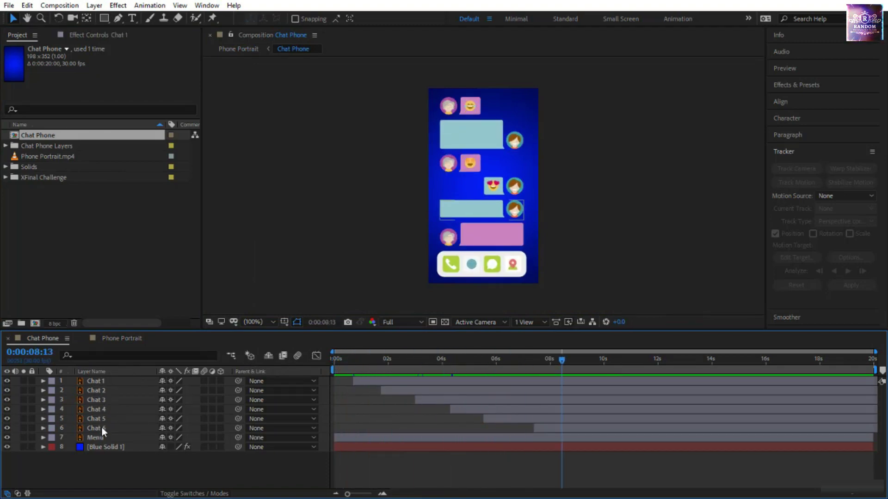
click(98, 382)
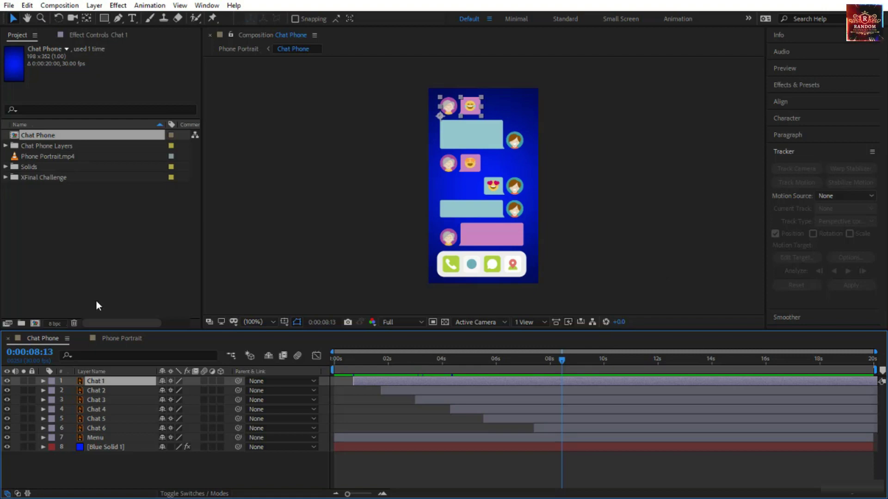
Return to the Phone Portrait composition, compare it with the Chat Phone layer hidden and shown, and play it from the start
click(106, 339)
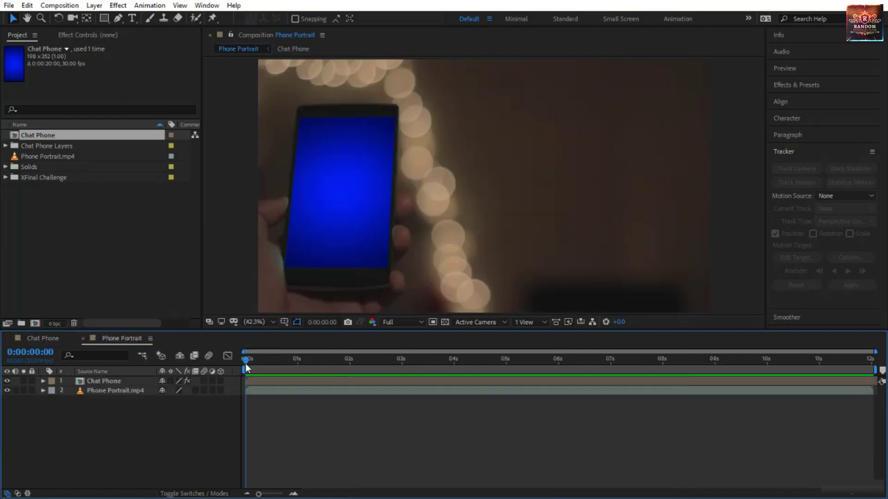
drag(245, 360, 448, 385)
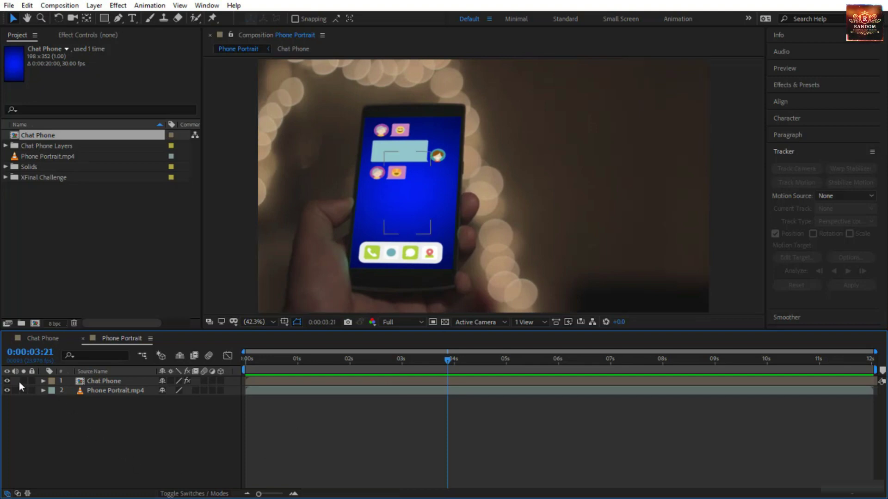
click(5, 382)
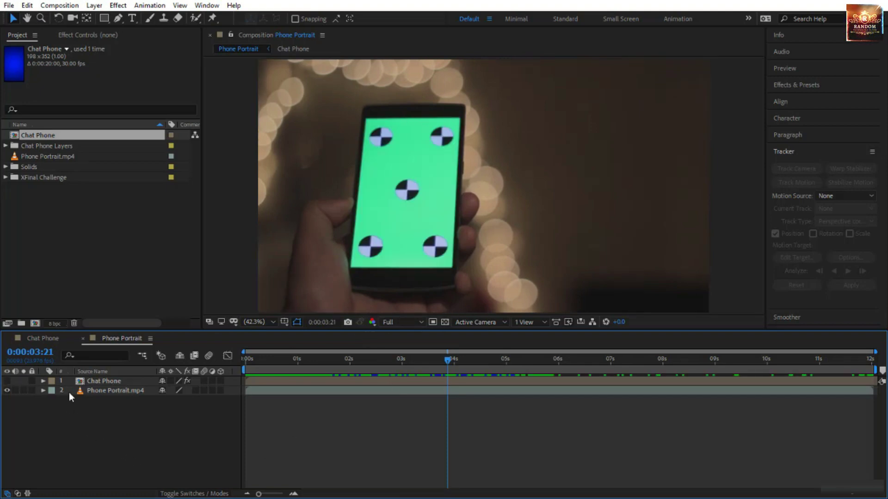
click(102, 379)
click(8, 381)
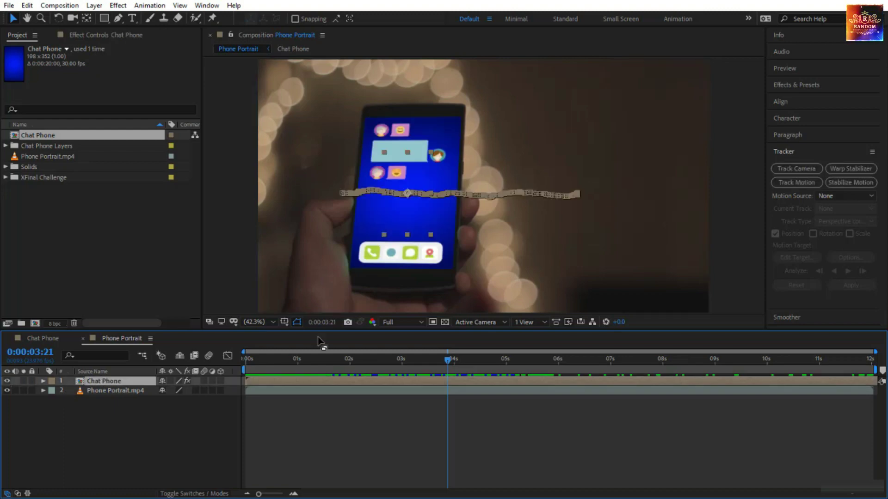
drag(449, 360, 95, 435)
click(286, 447)
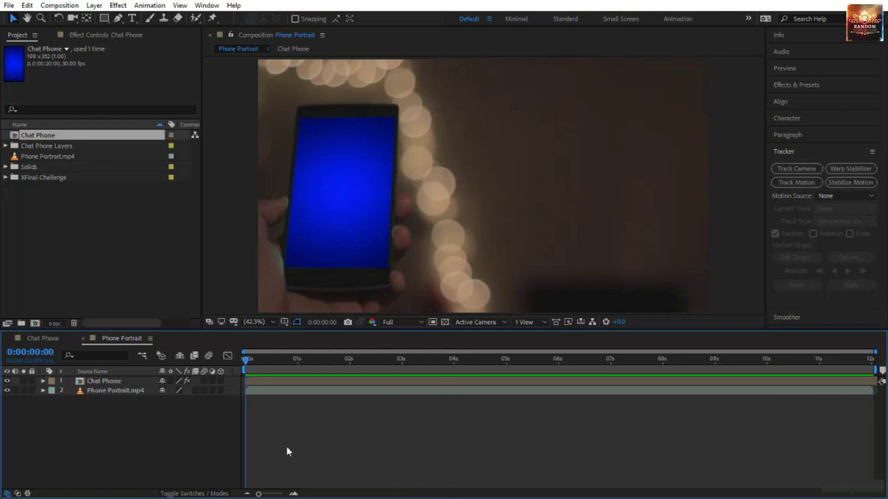
key(space)
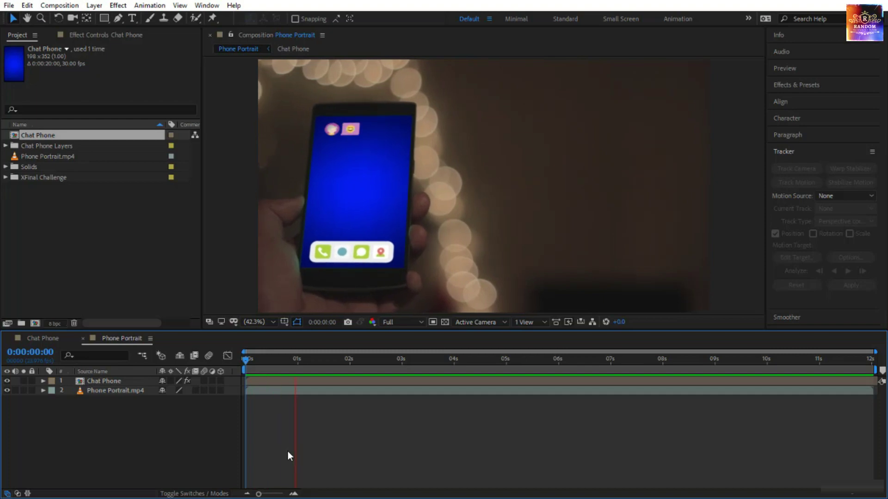
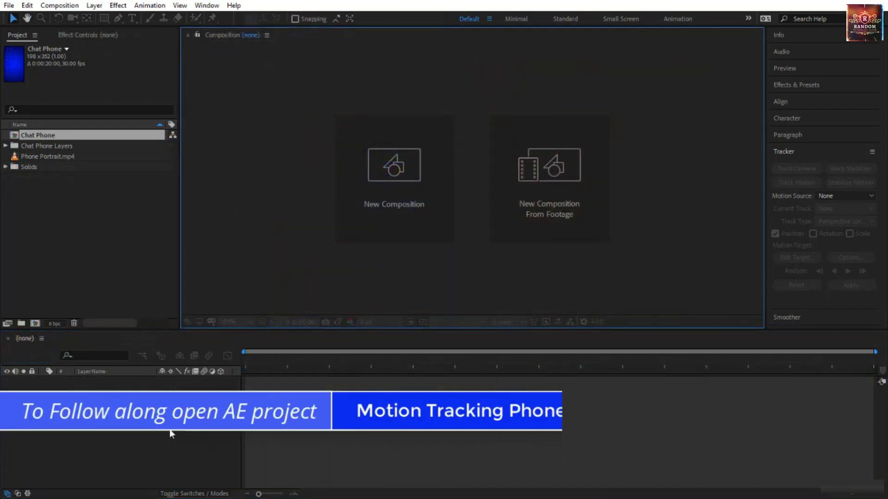
Open the Chat Phone composition in the challenge project, scrub to 0:00:08:06, and examine the Chat 1 layer's transform properties and keyframes
click(170, 433)
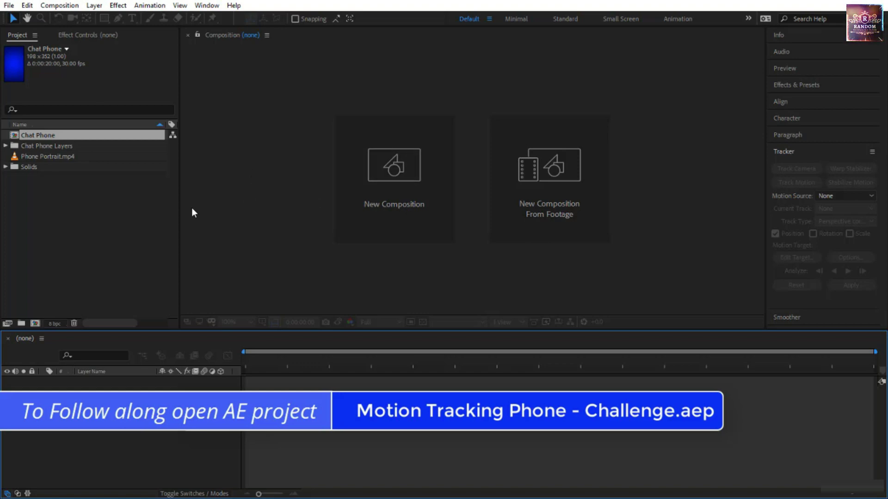
double_click(49, 137)
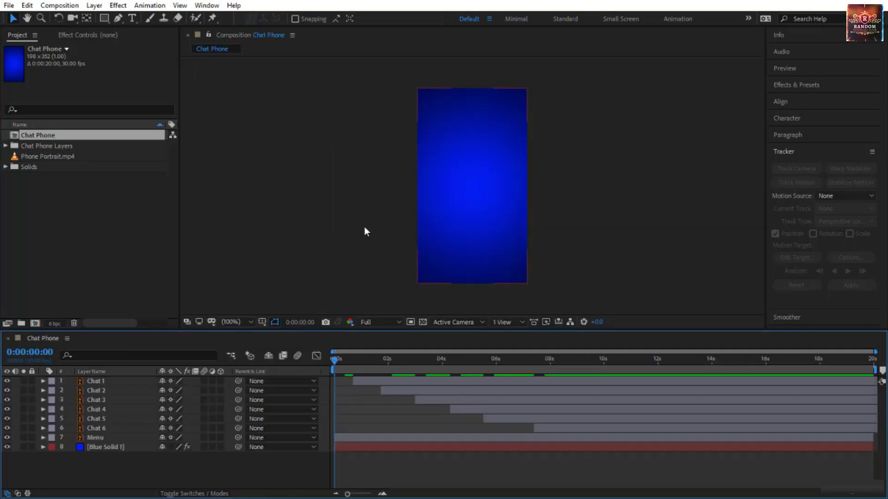
drag(335, 360, 533, 409)
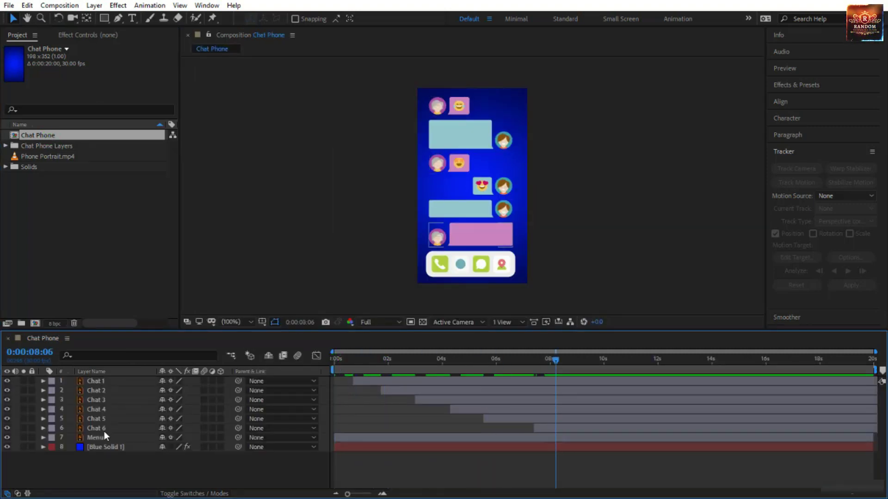
click(89, 380)
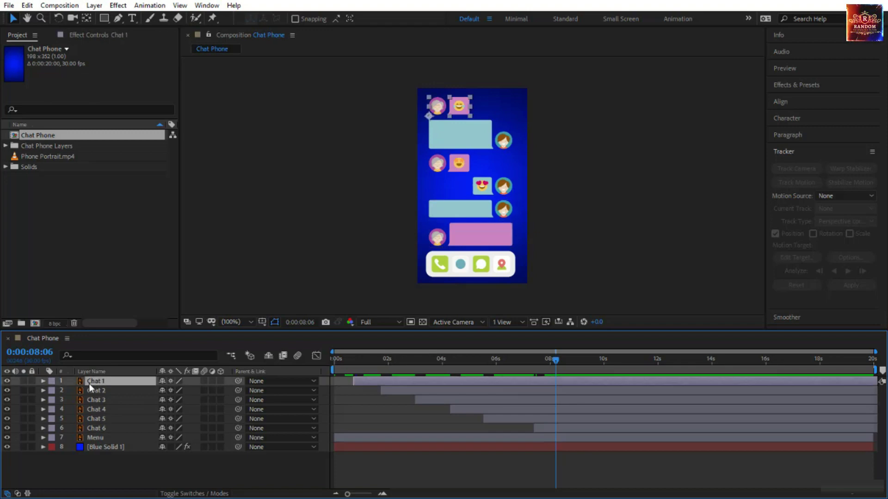
click(43, 381)
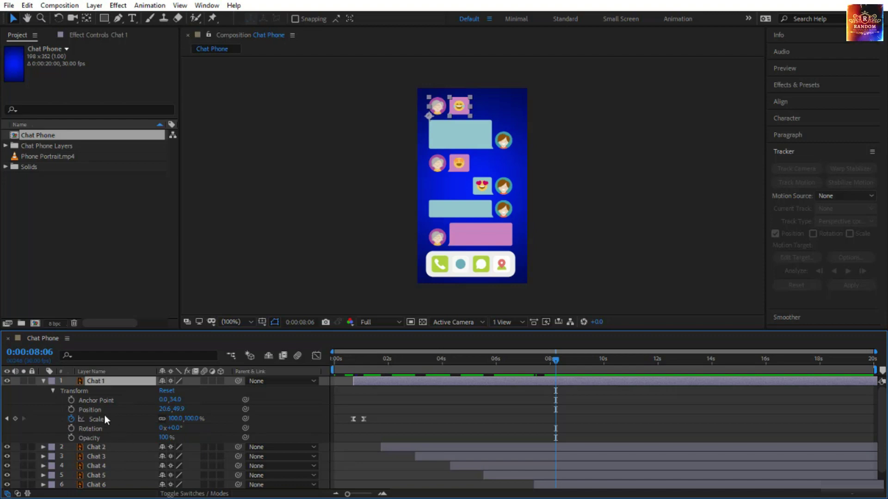
click(43, 382)
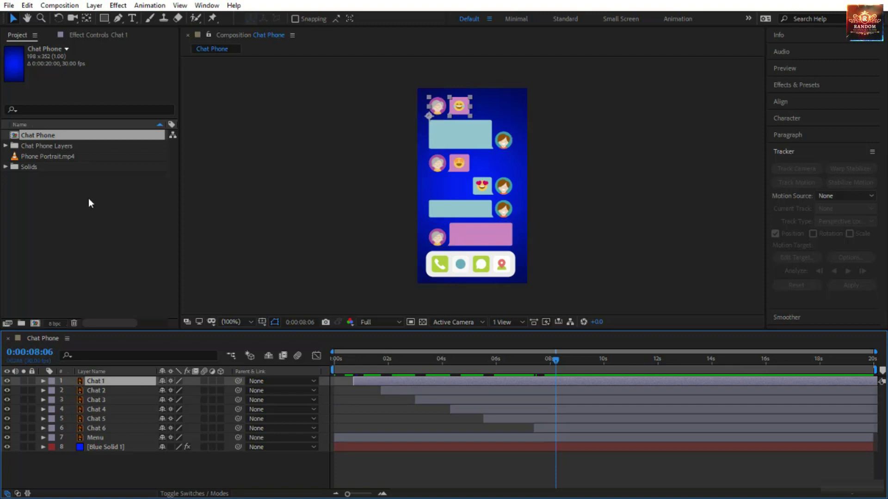
Create a new composition from the Phone Portrait.mp4 footage and mute its layer's audio
click(66, 157)
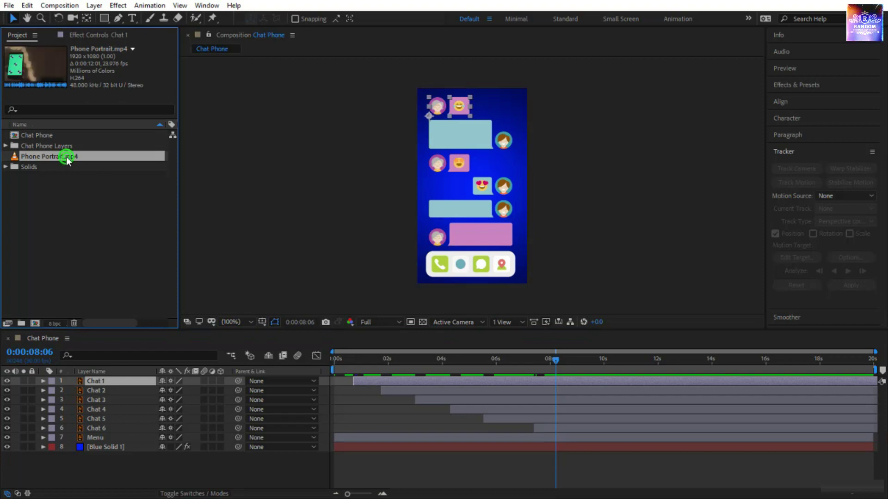
drag(66, 157, 39, 322)
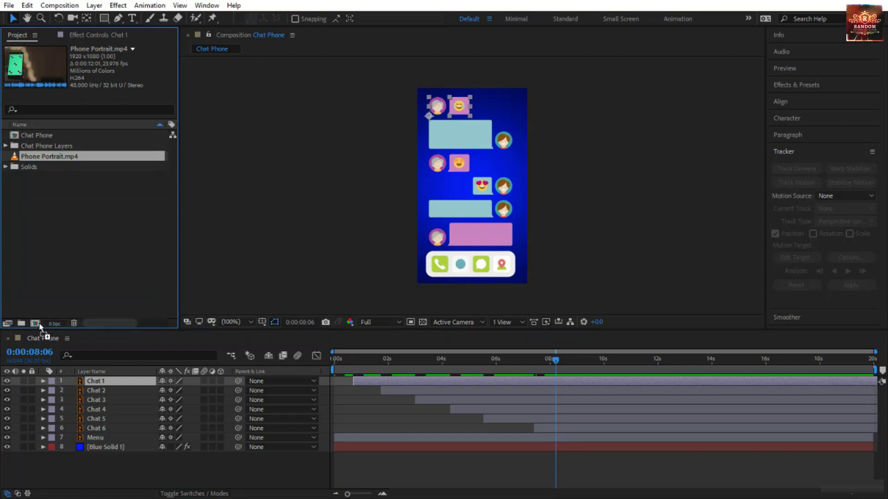
click(15, 381)
Play through the Phone Portrait composition and return to its first frame
click(248, 422)
key(space)
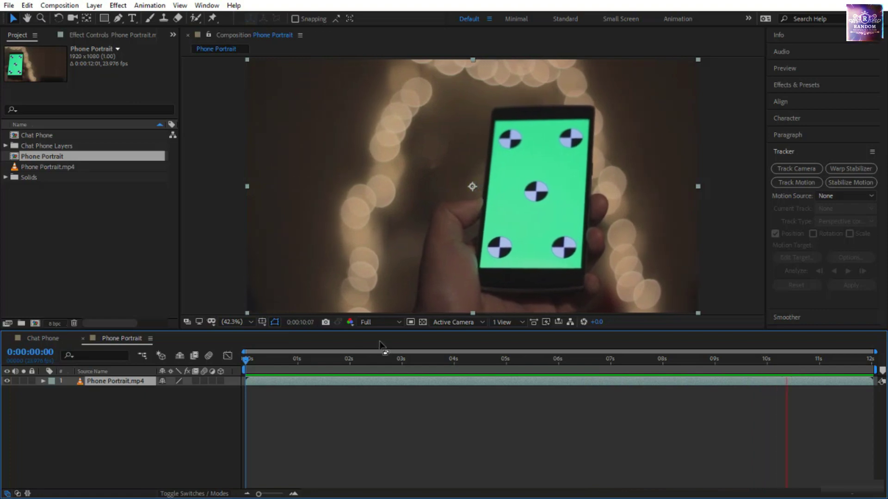
drag(325, 361, 234, 367)
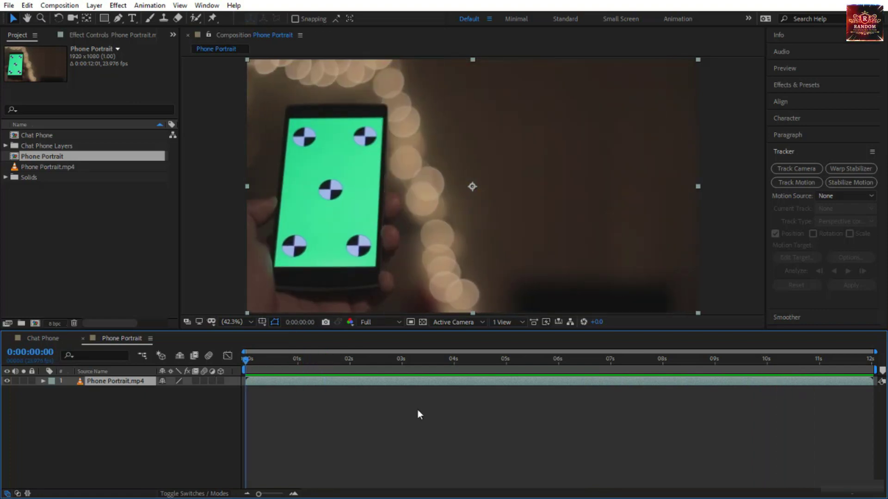
Start a motion track on the Phone Portrait.mp4 layer with the track type set to Perspective corner pin
click(807, 182)
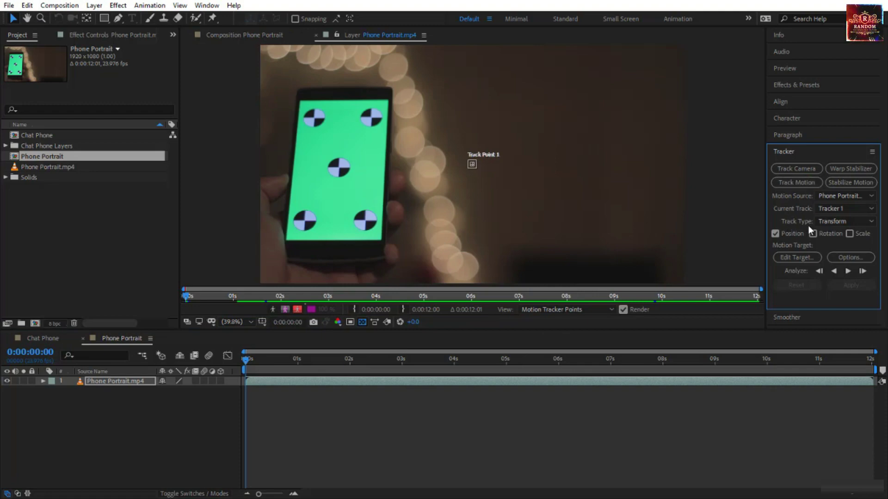
click(826, 223)
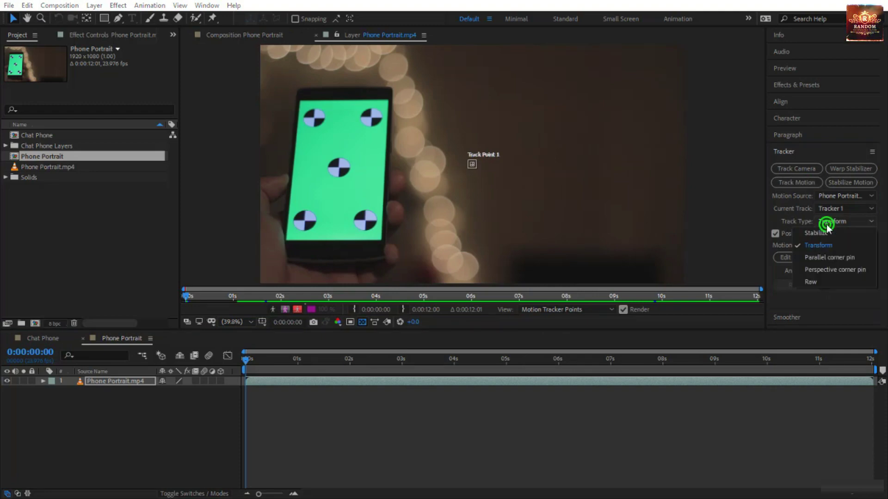
click(828, 270)
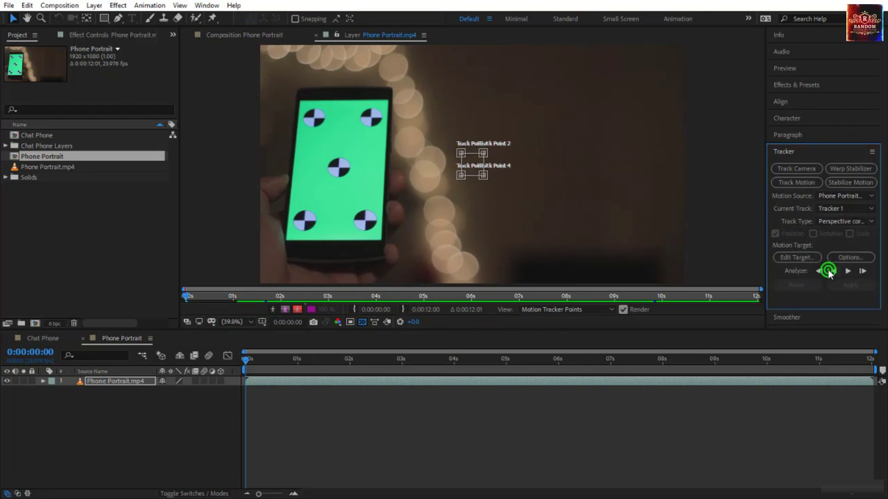
click(448, 137)
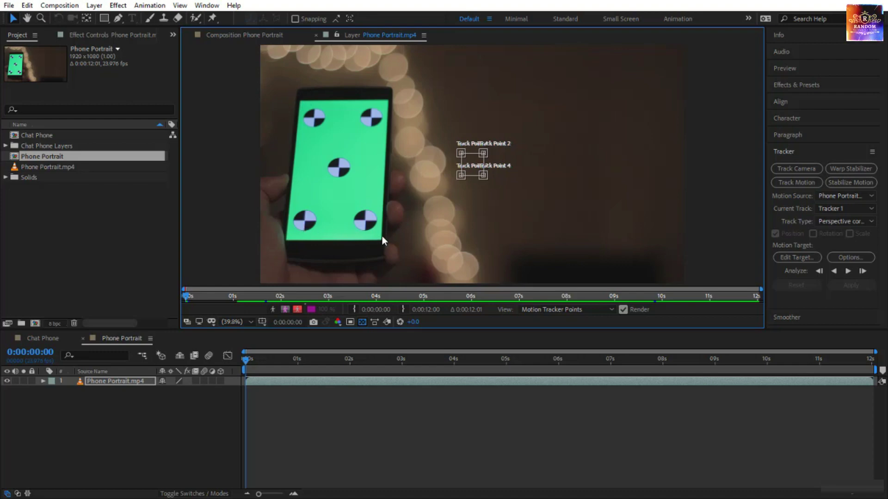
Place Track Point 1 on the upper-left corner and Track Point 2 on the upper-right corner of the phone's green screen
click(465, 155)
scroll(460, 154, up, 2)
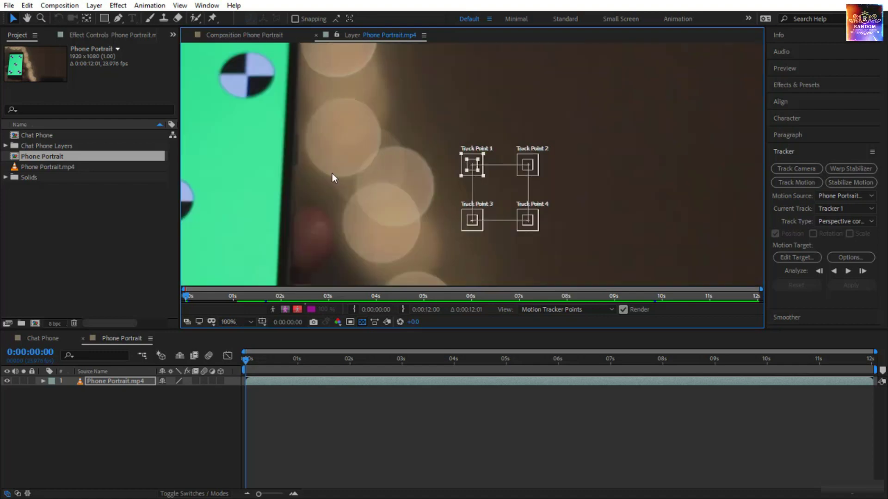
drag(332, 174, 515, 200)
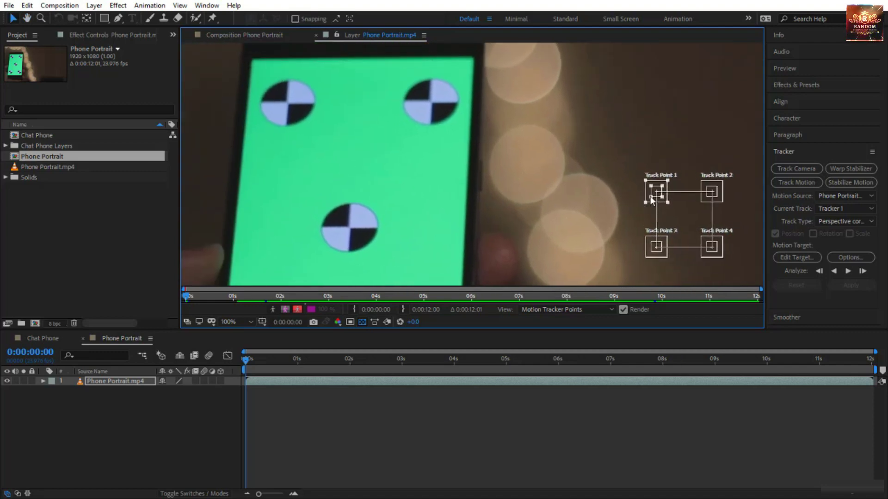
mouse_move(651, 198)
mouse_down()
mouse_move(323, 109)
mouse_move(241, 76)
mouse_move(239, 60)
mouse_move(248, 68)
mouse_move(249, 58)
mouse_up()
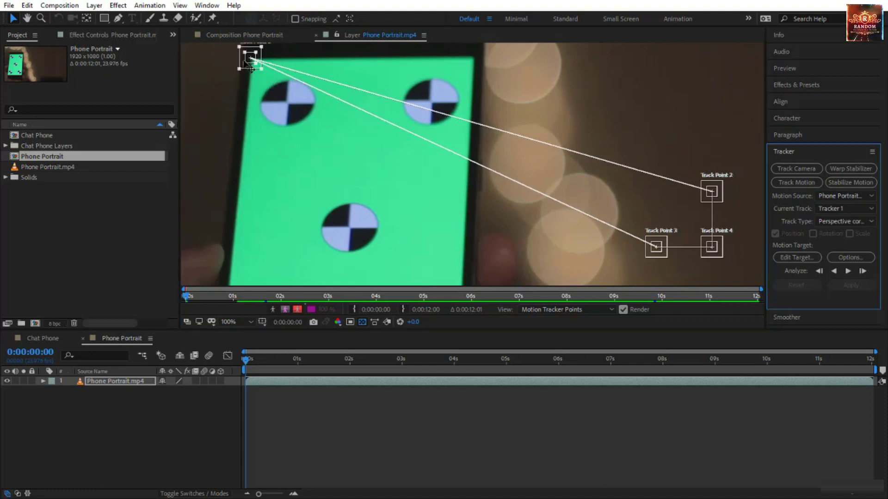
click(717, 199)
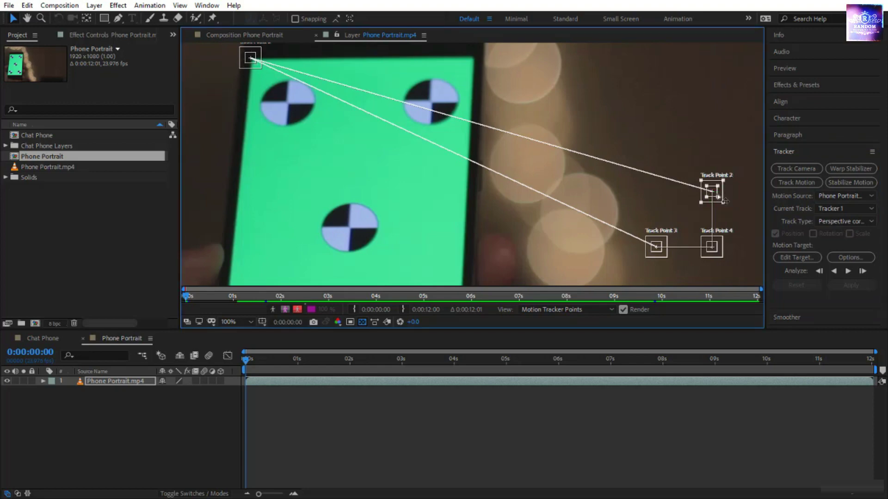
drag(722, 200, 468, 67)
Place Track Point 3 on the lower-left corner and Track Point 4 on the lower-right corner of the phone's green screen
drag(529, 173, 546, 102)
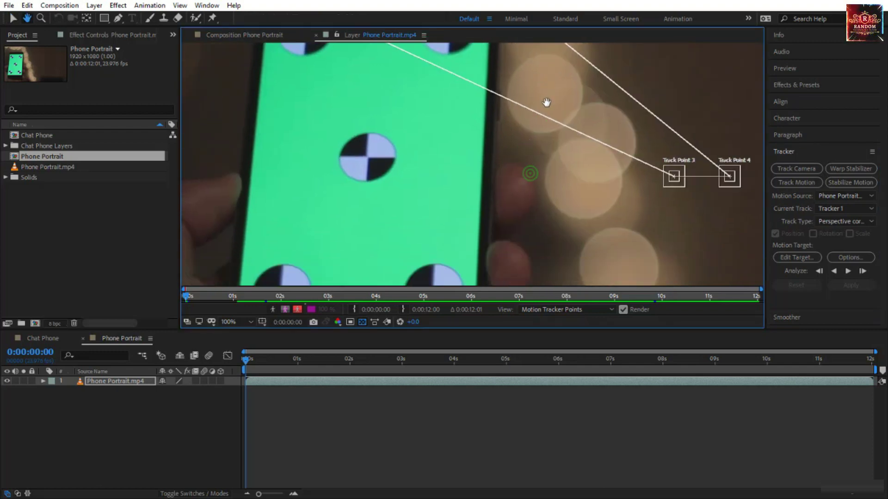
key(space)
drag(589, 222, 551, 164)
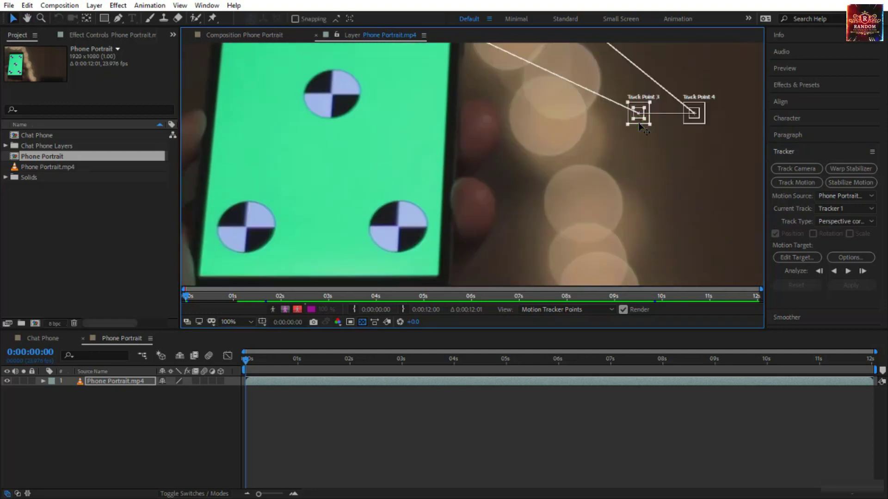
drag(639, 124, 196, 209)
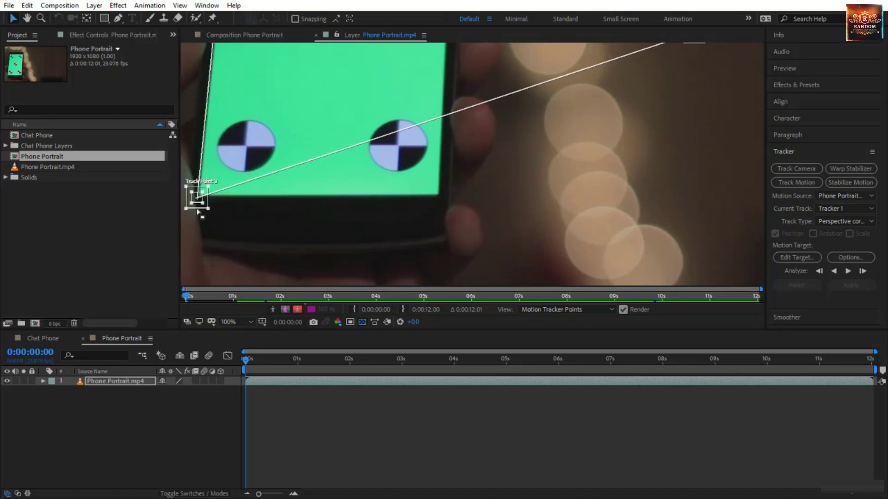
drag(407, 205, 376, 261)
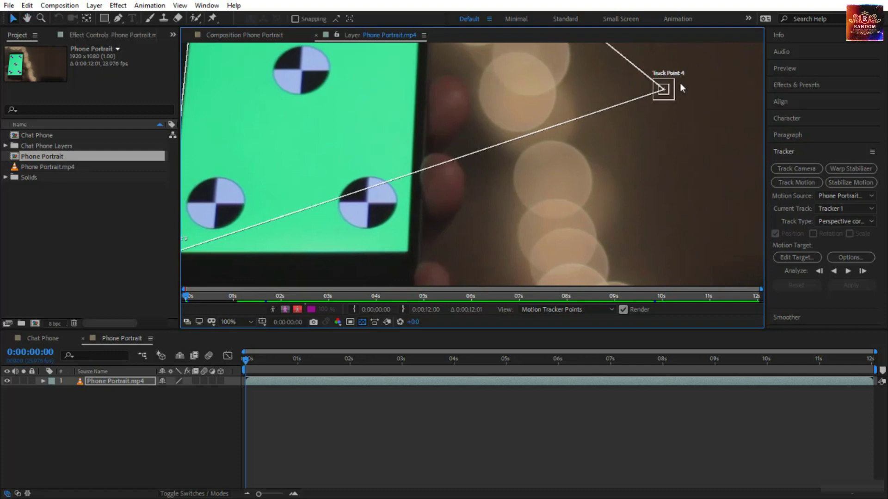
drag(672, 102, 415, 265)
drag(328, 137, 462, 169)
scroll(485, 164, down, 1)
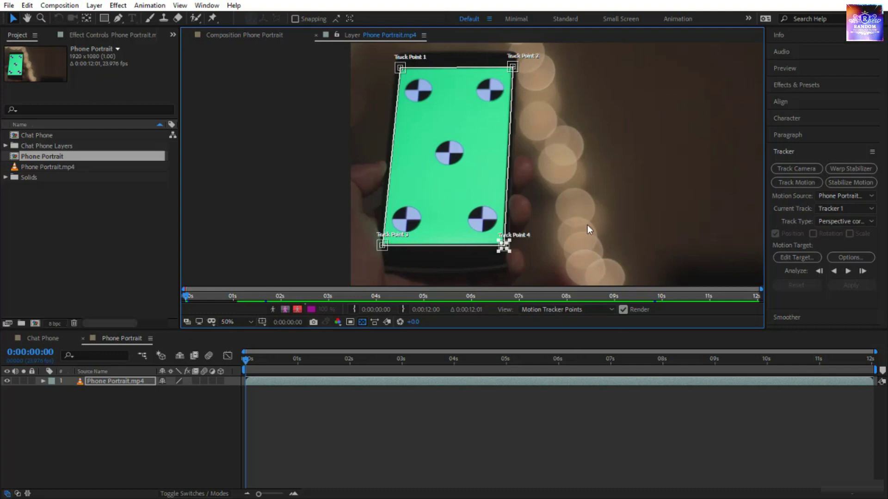
Analyze the four track points forward through the whole clip and scrub through the footage to check their paths
click(849, 271)
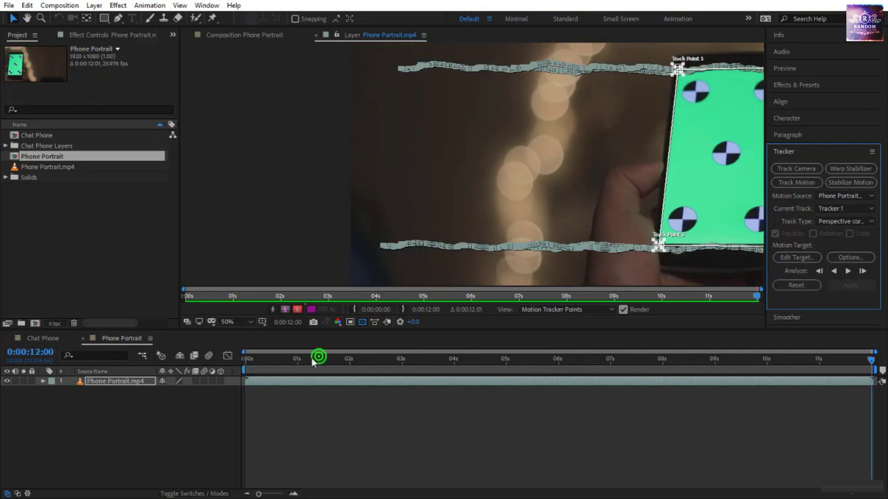
click(247, 361)
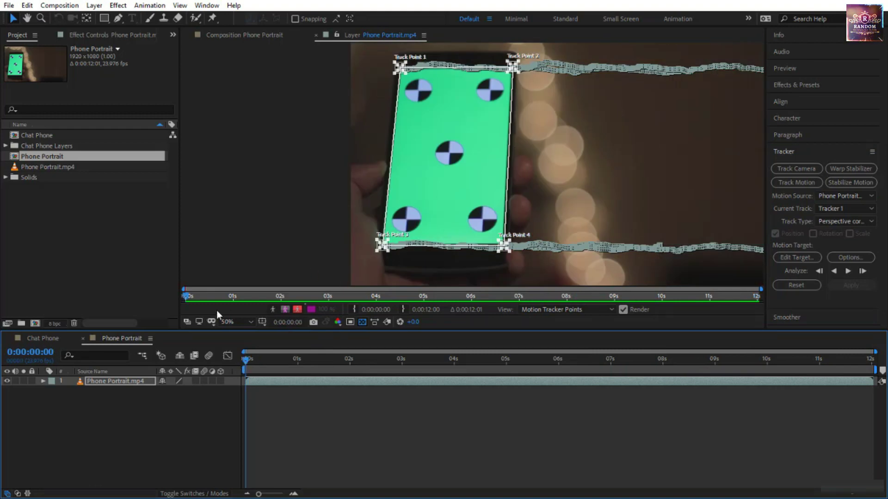
drag(188, 296, 485, 302)
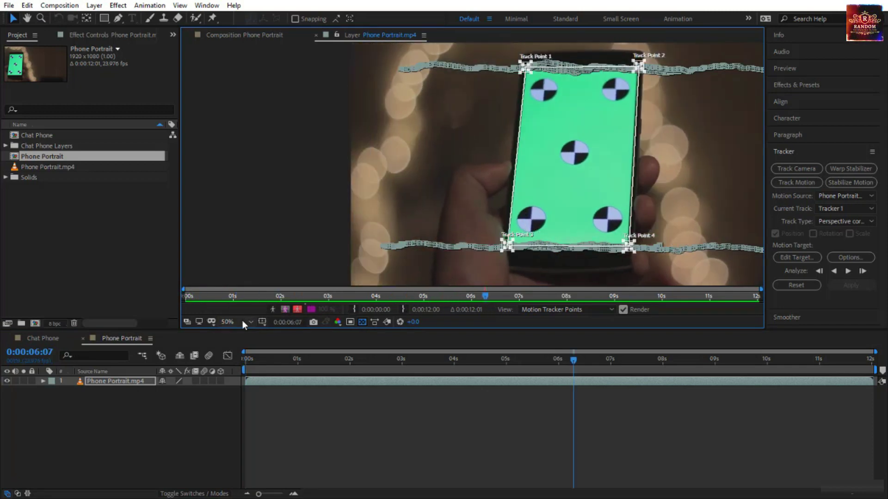
click(248, 321)
click(252, 139)
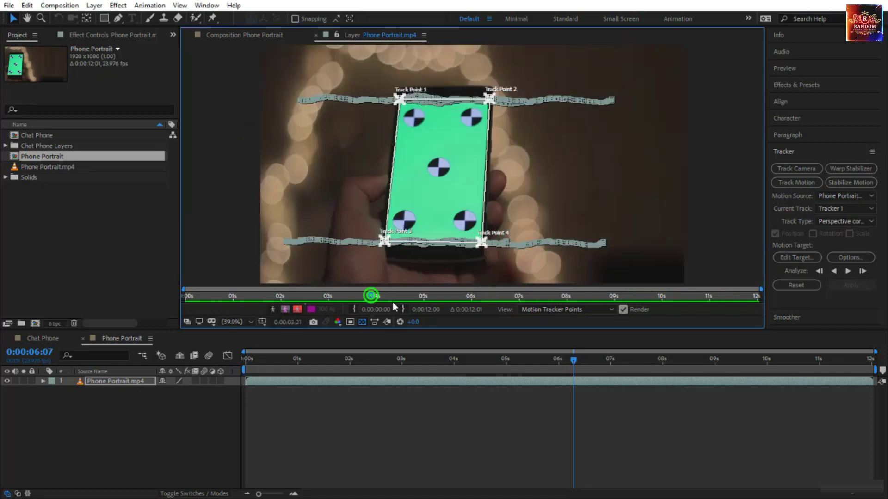
drag(393, 303, 234, 331)
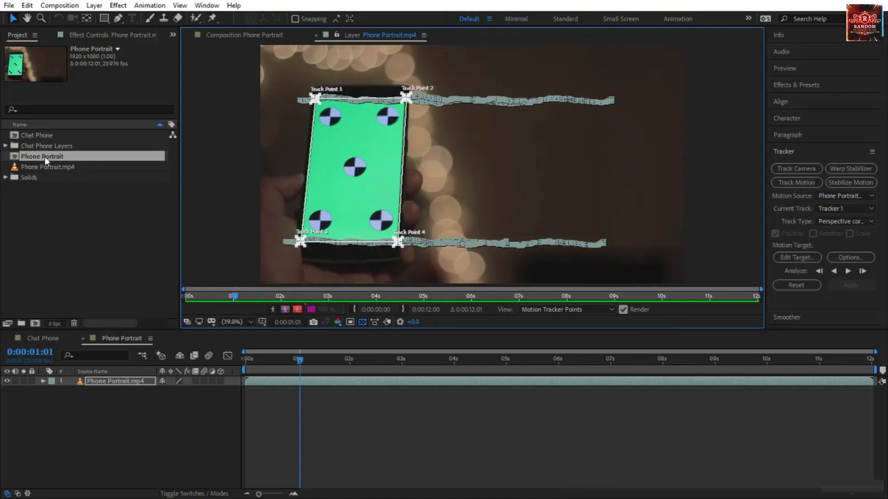
Add the Chat Phone composition as a layer above Phone Portrait.mp4 and apply Tracker 1 to it as the motion target
click(35, 135)
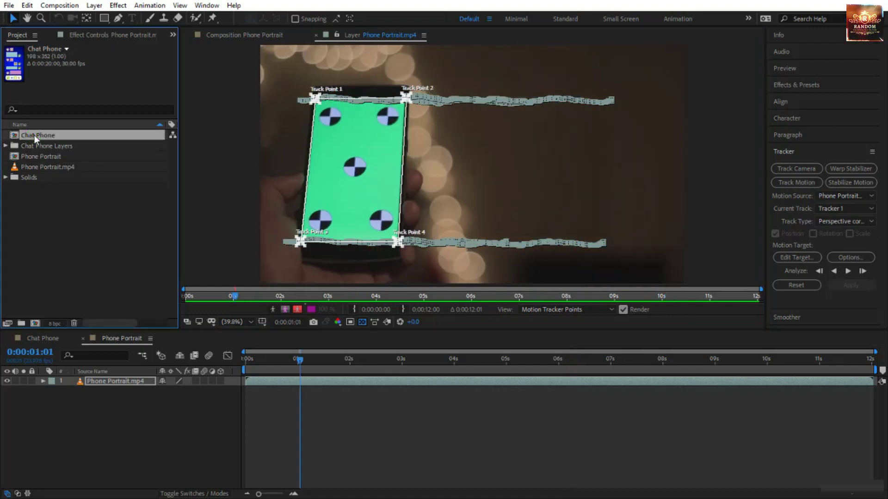
drag(34, 135, 79, 388)
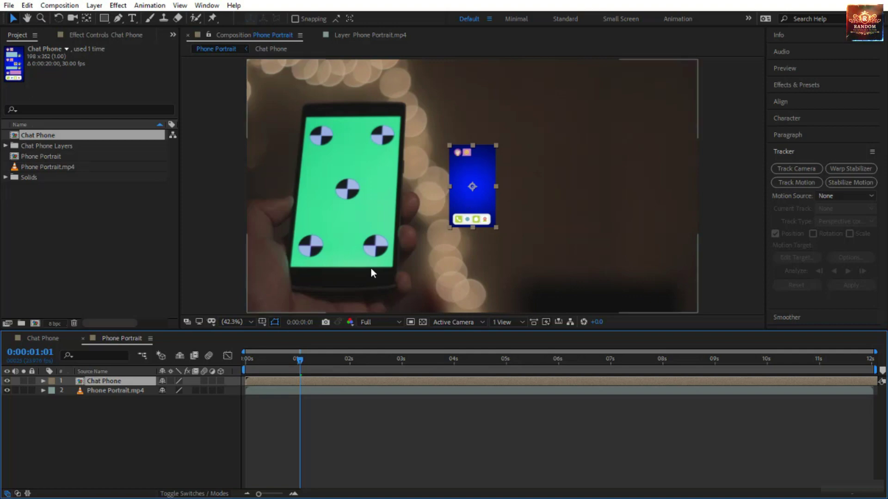
click(362, 36)
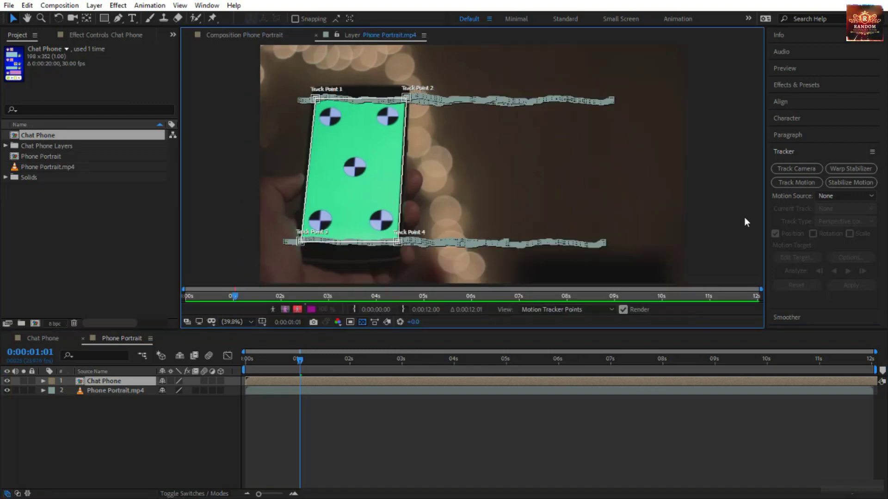
click(135, 392)
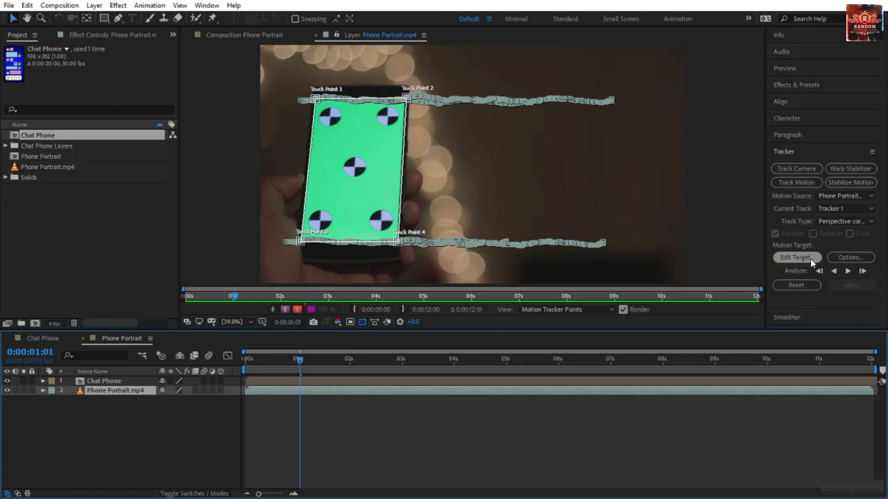
click(809, 259)
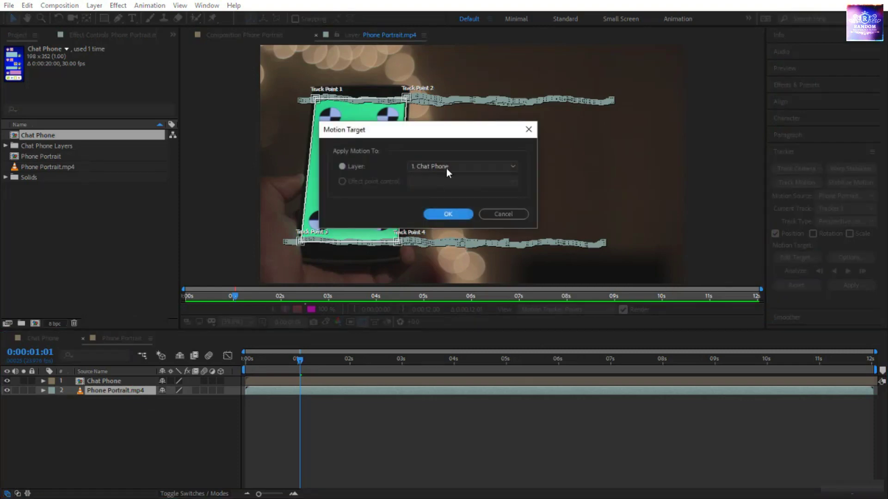
click(443, 216)
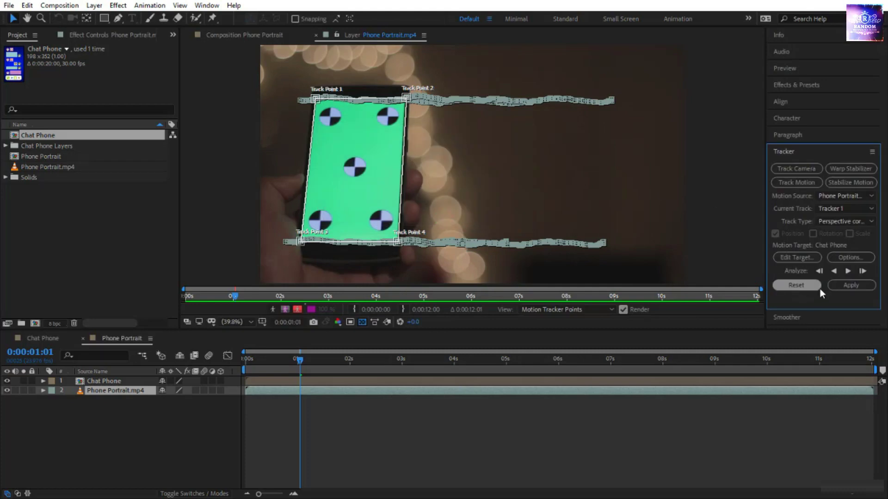
click(852, 286)
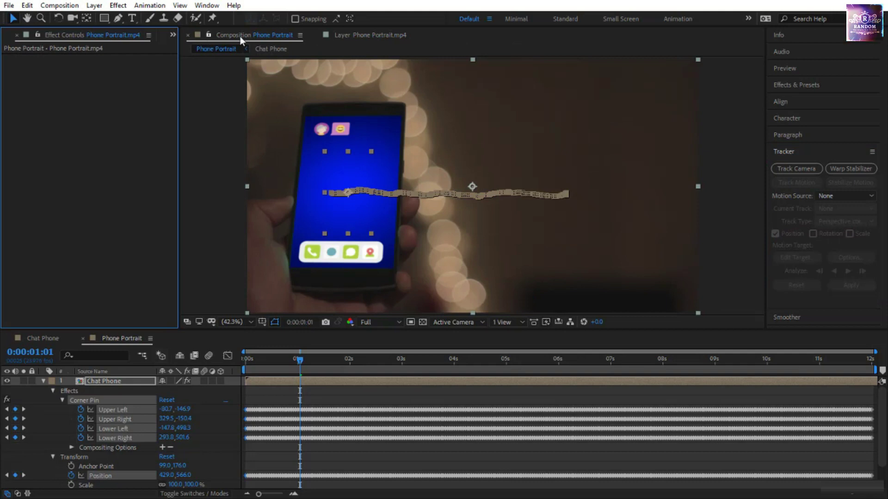
Play the Phone Portrait composition from the first frame to check the Chat Phone layer pinned to the phone screen
click(280, 364)
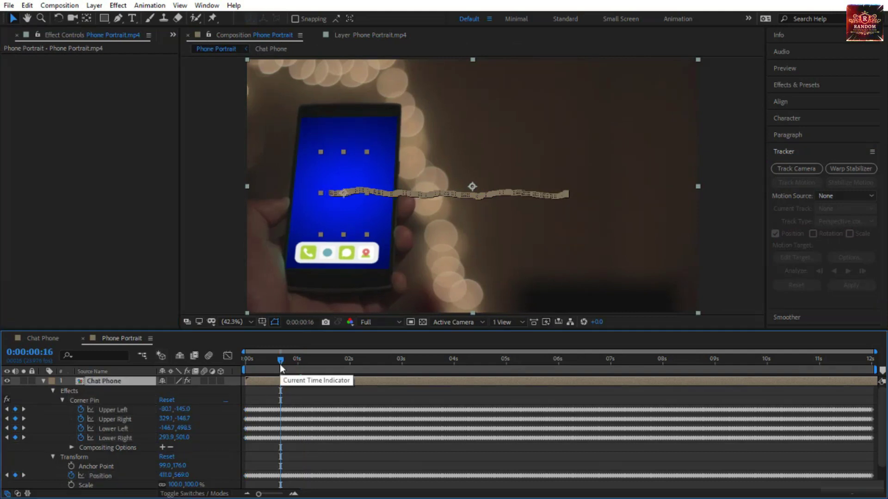
key(F2)
drag(280, 363, 173, 367)
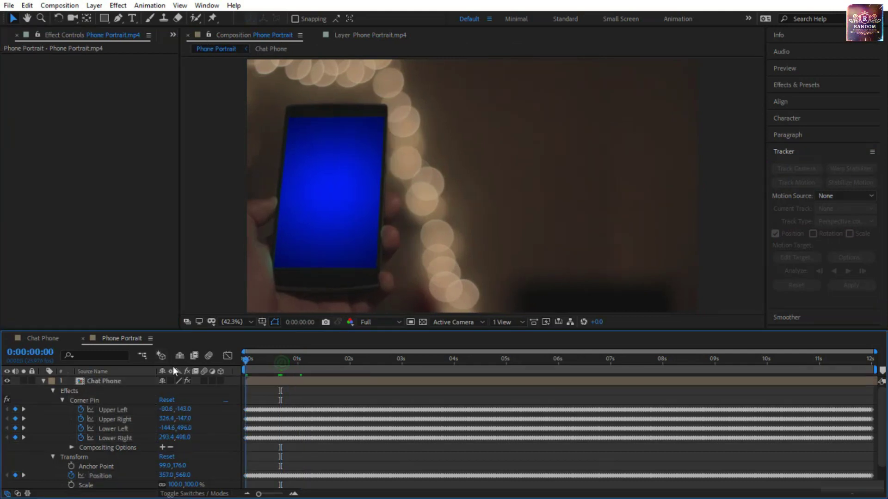
key(space)
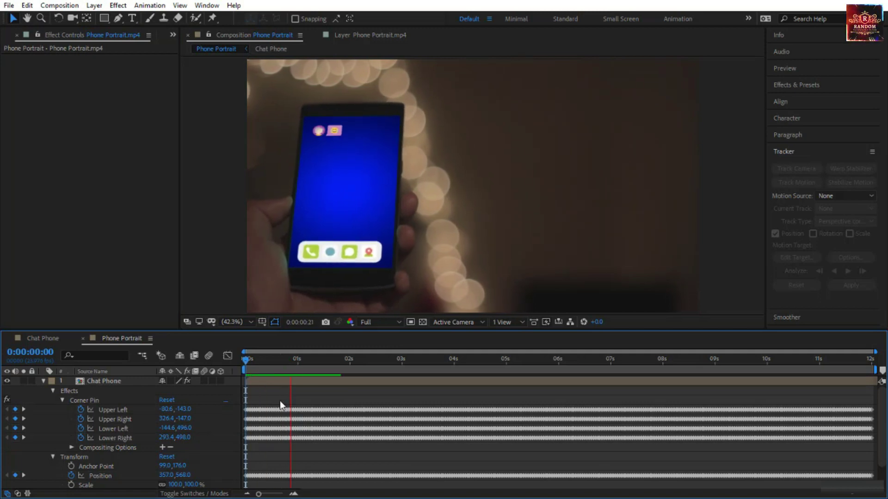